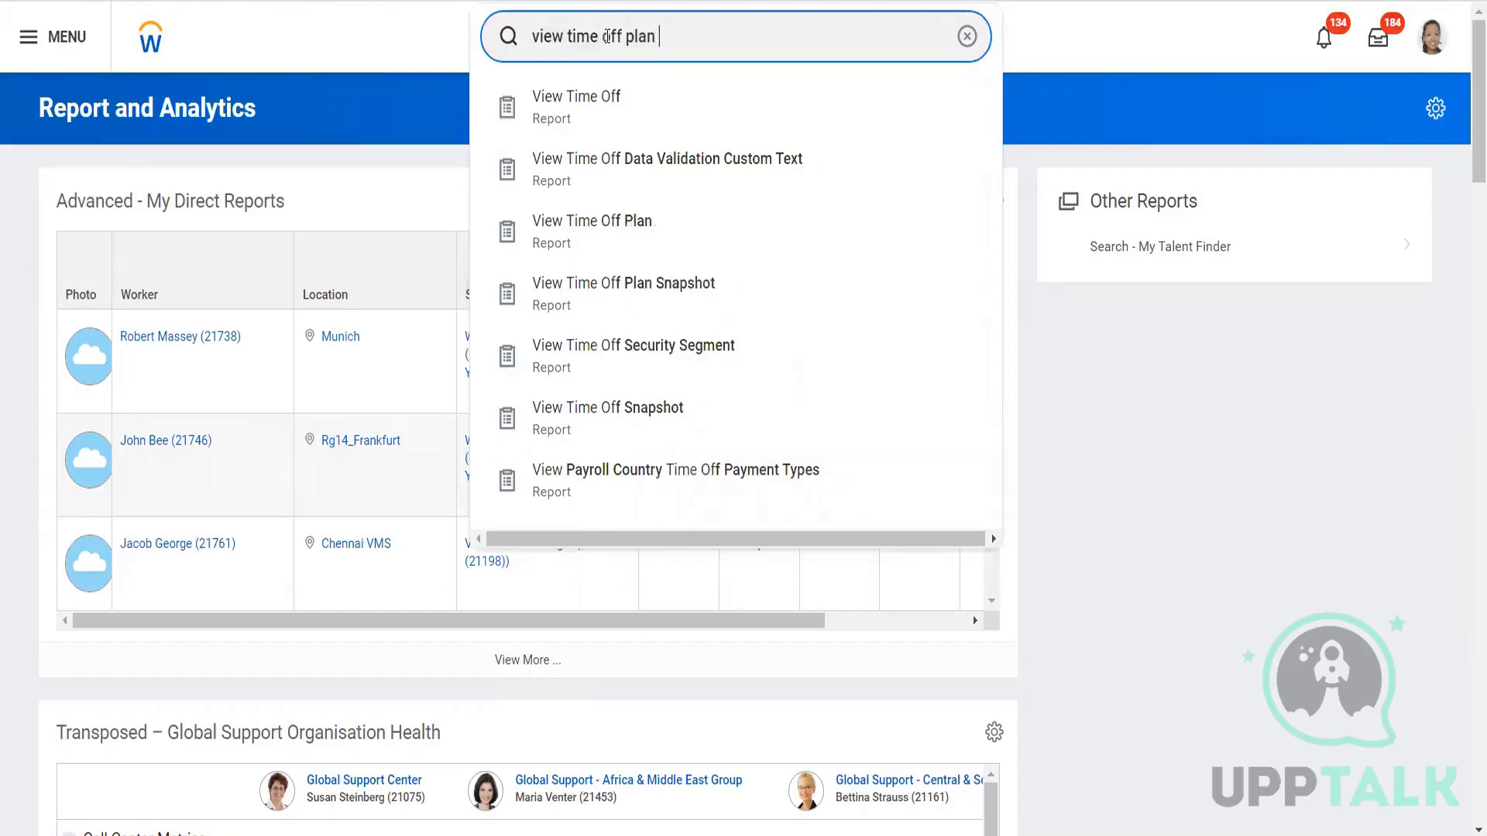
Search for View Time Off Plan and run it for CA Anniversary Plan- AM.
key(Return)
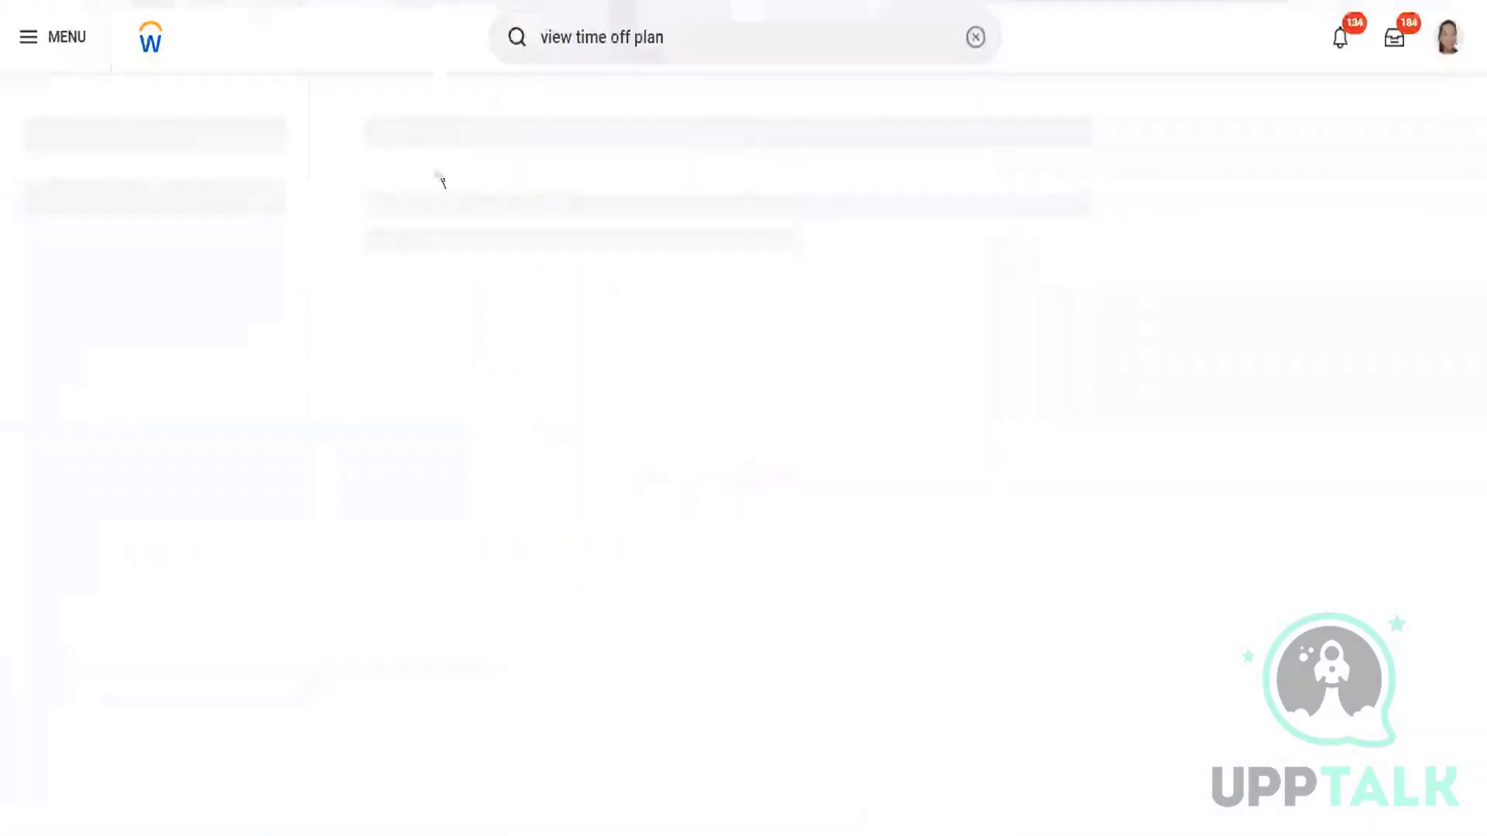
click(431, 190)
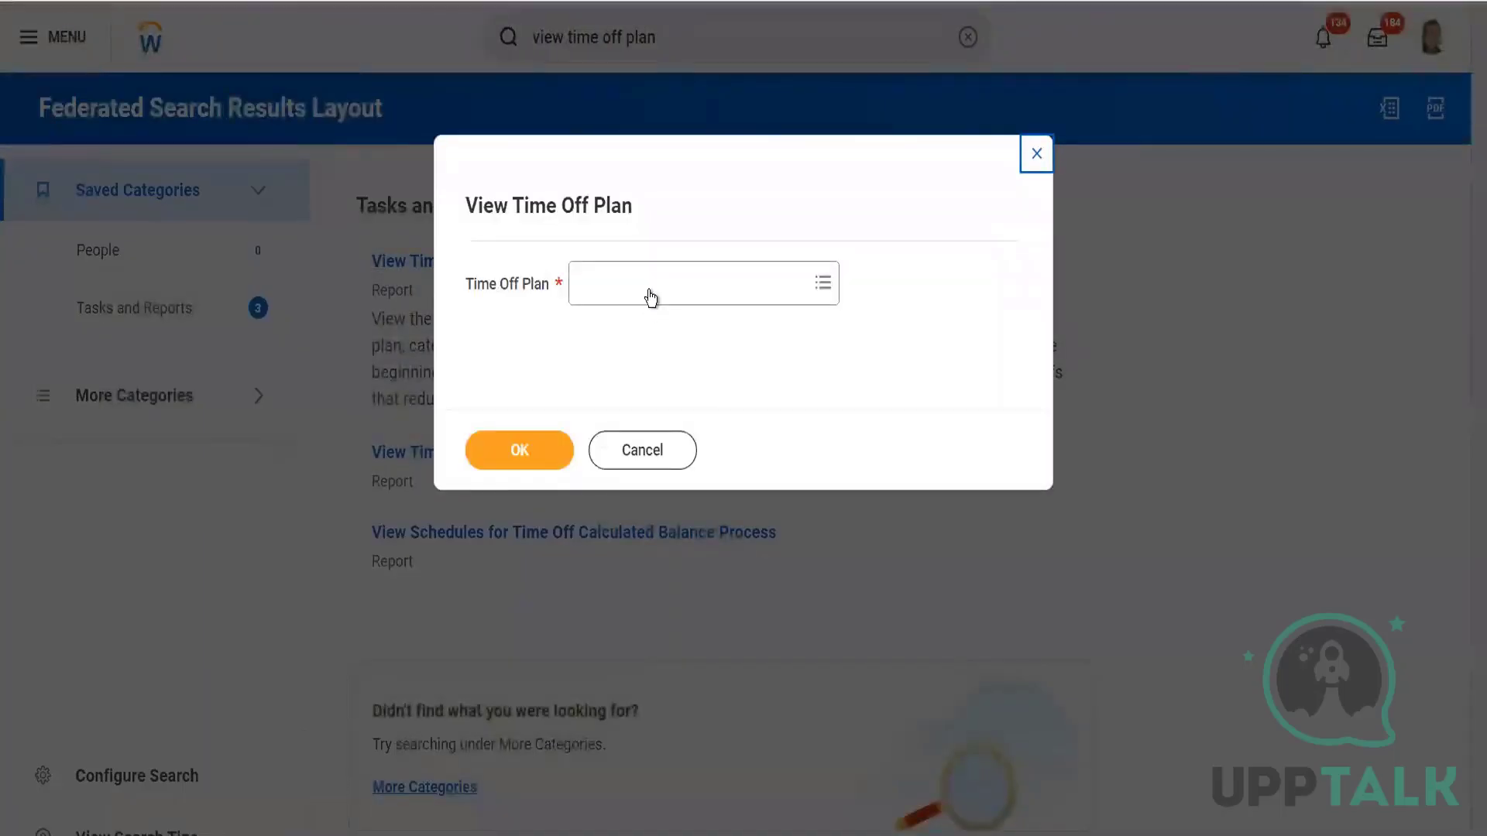
click(650, 293)
text(CA)
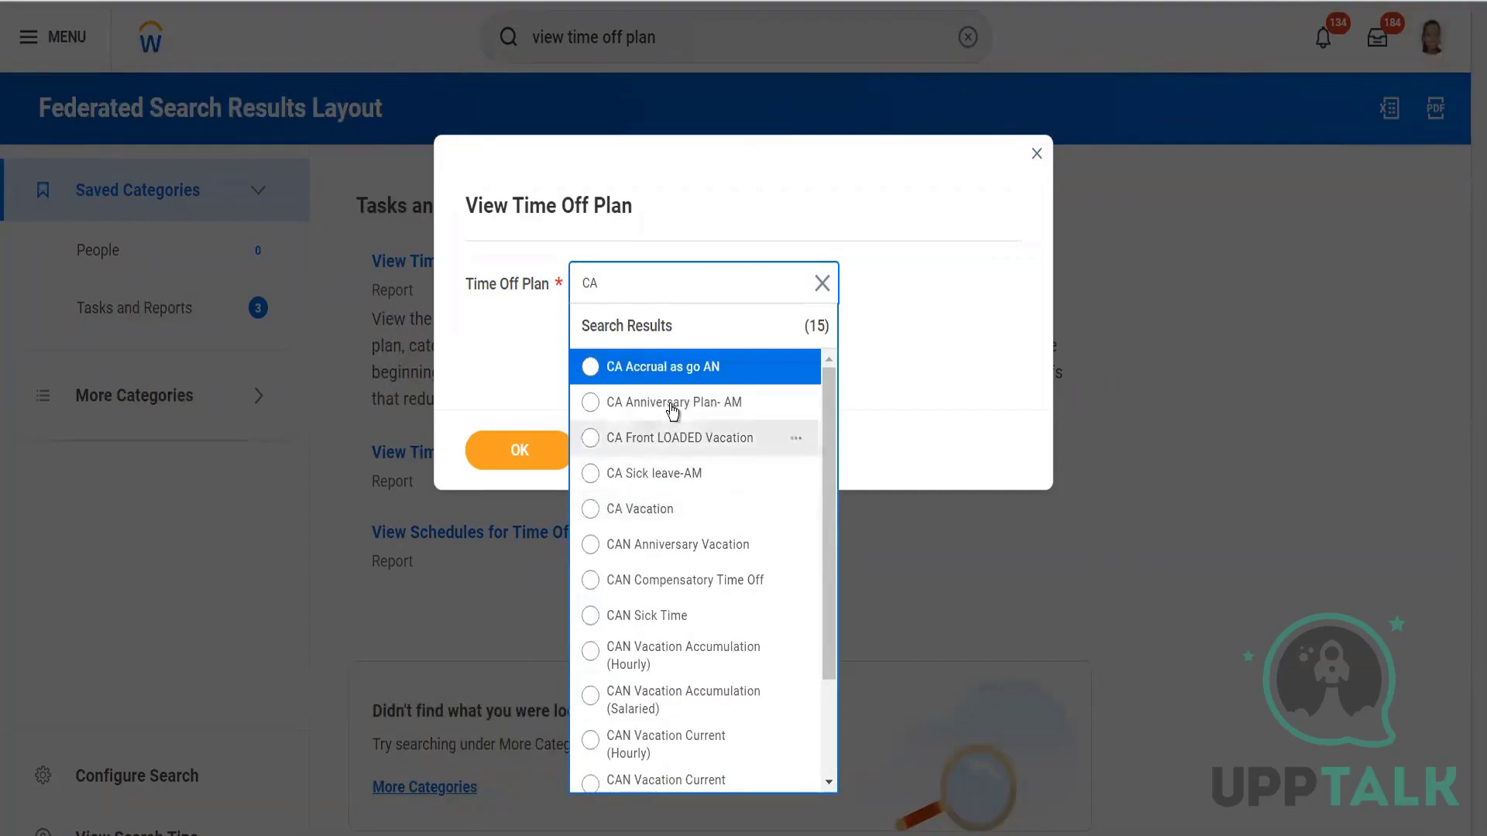
click(612, 404)
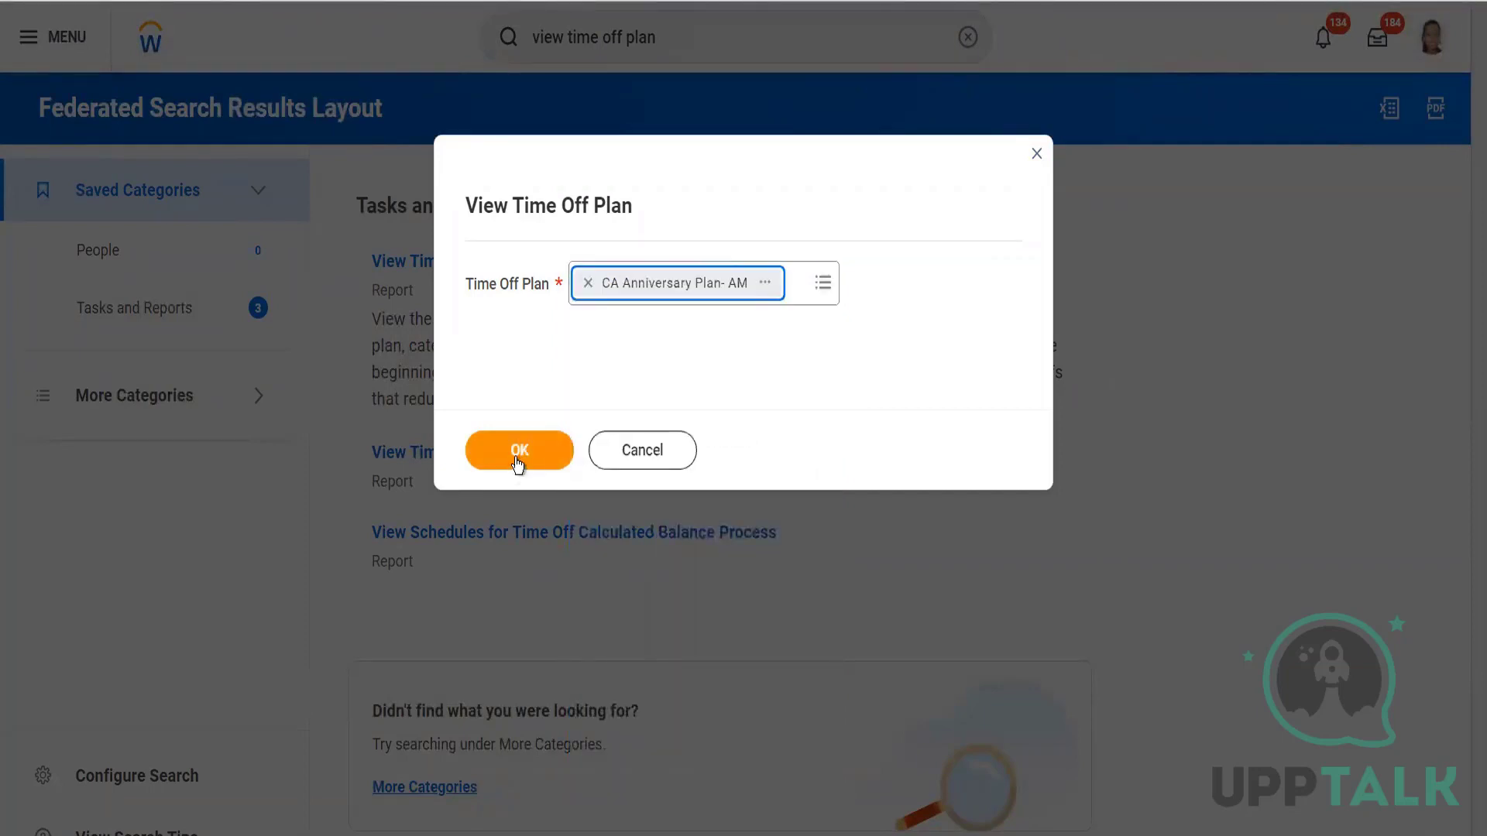
click(515, 458)
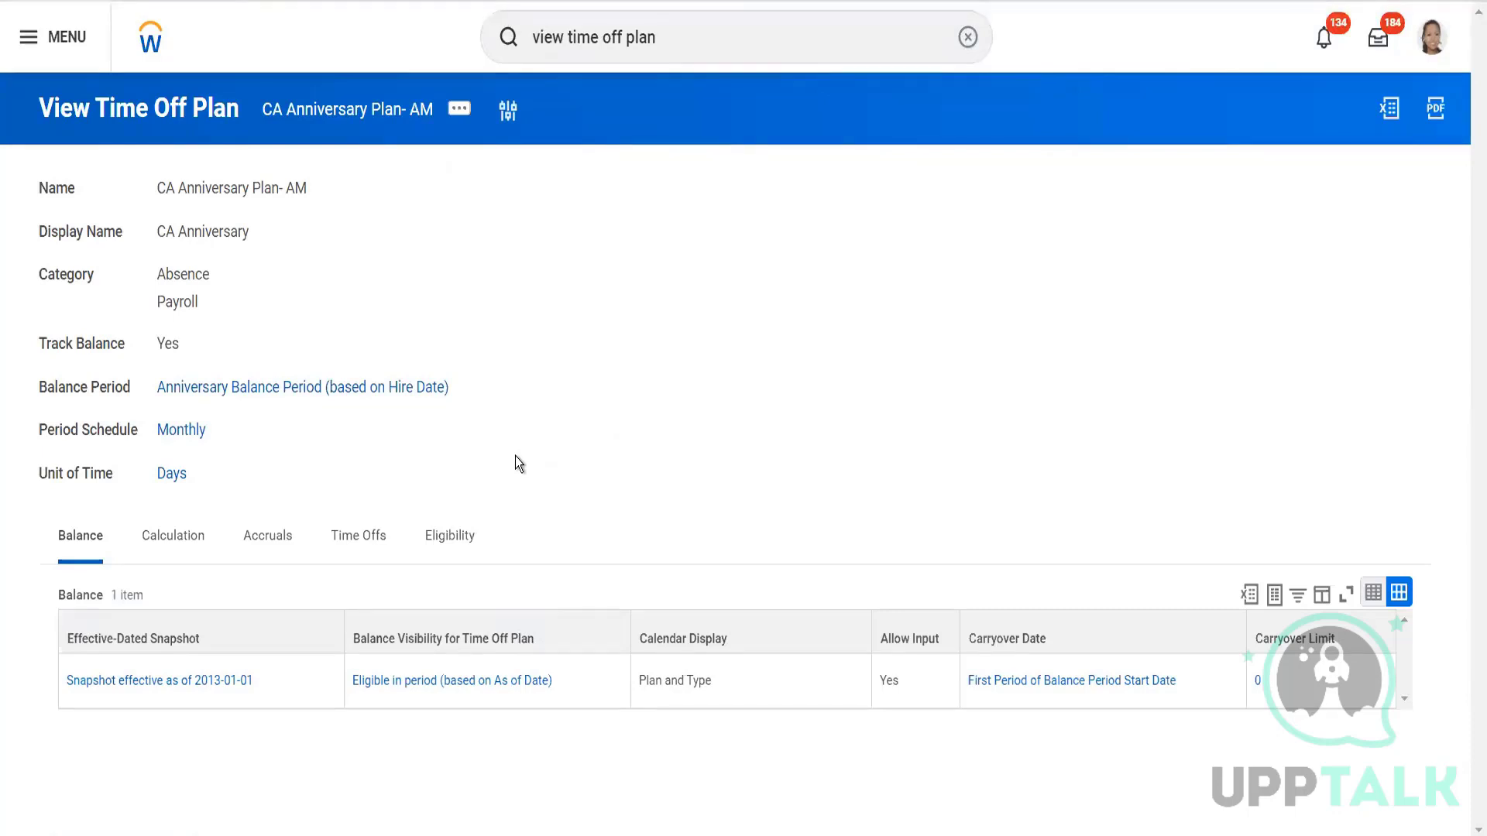
Show the plan's Eligibility details: Employees in Canada, effective 2013-01-01.
click(447, 544)
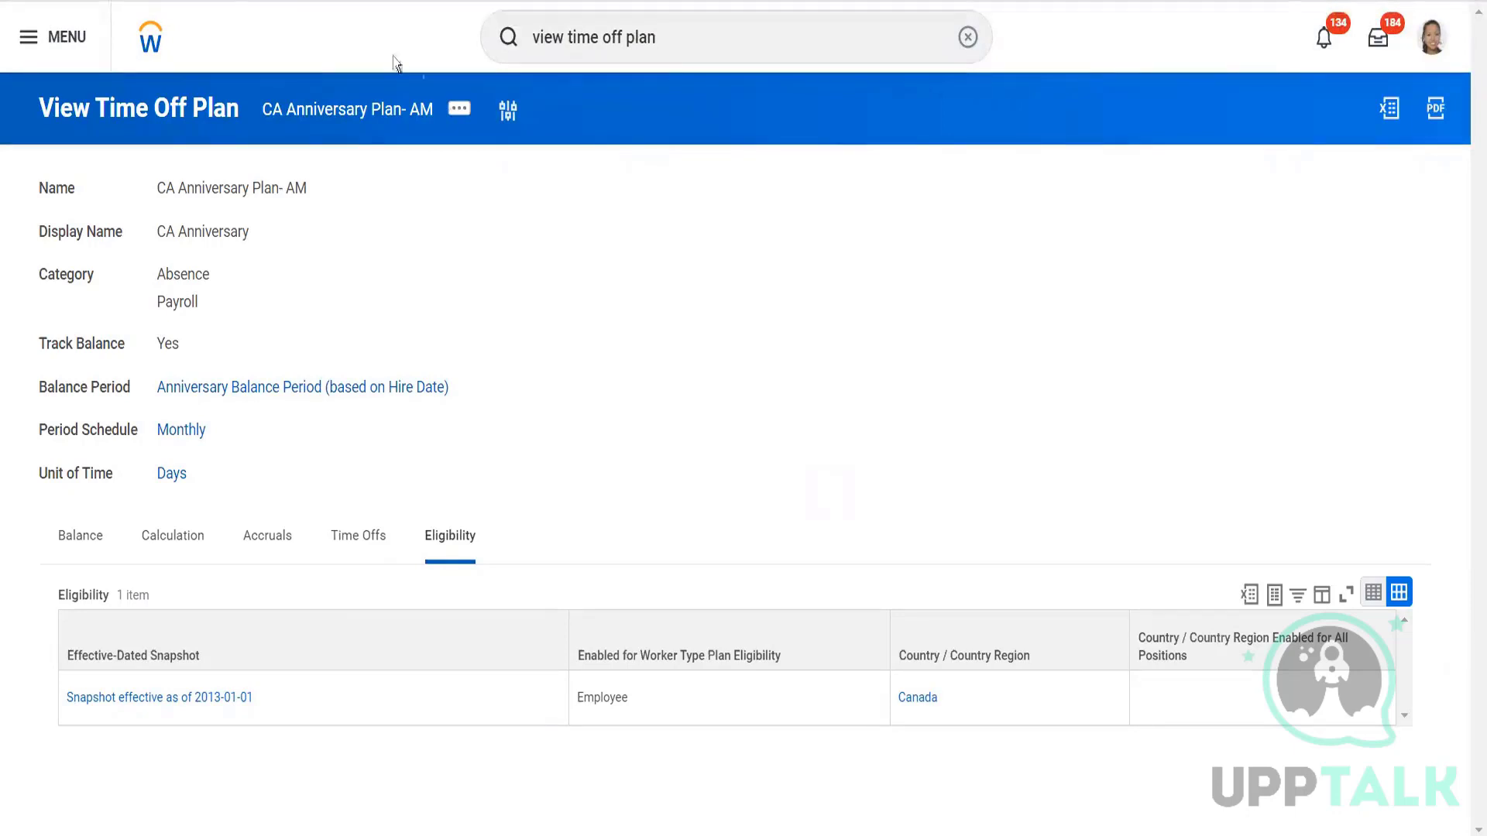
Edit CA Anniversary Plan- AM, updating its existing 2013-01-01 effective date.
click(463, 110)
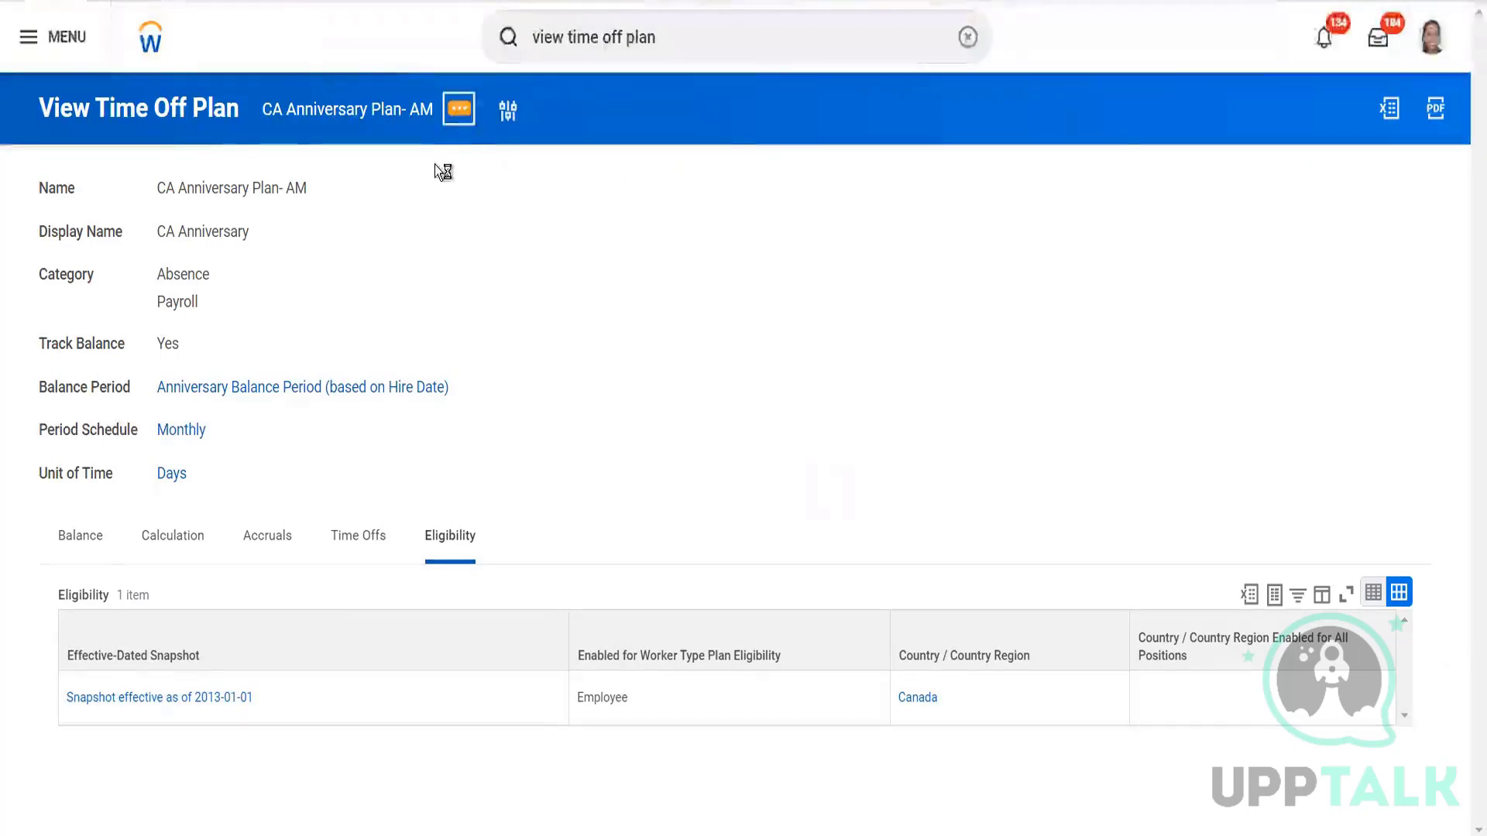
mouse_move(637, 190)
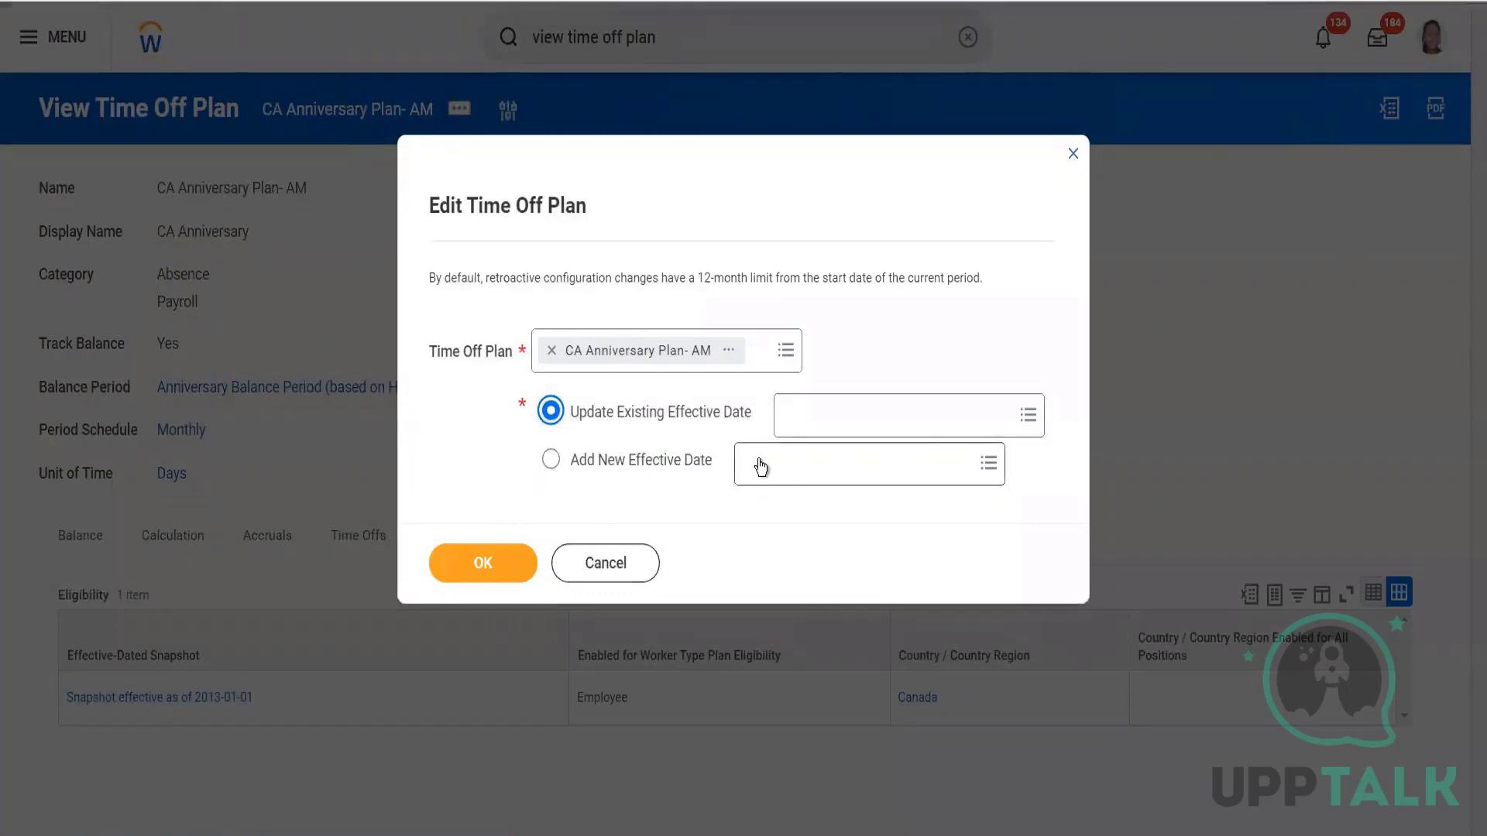
click(813, 419)
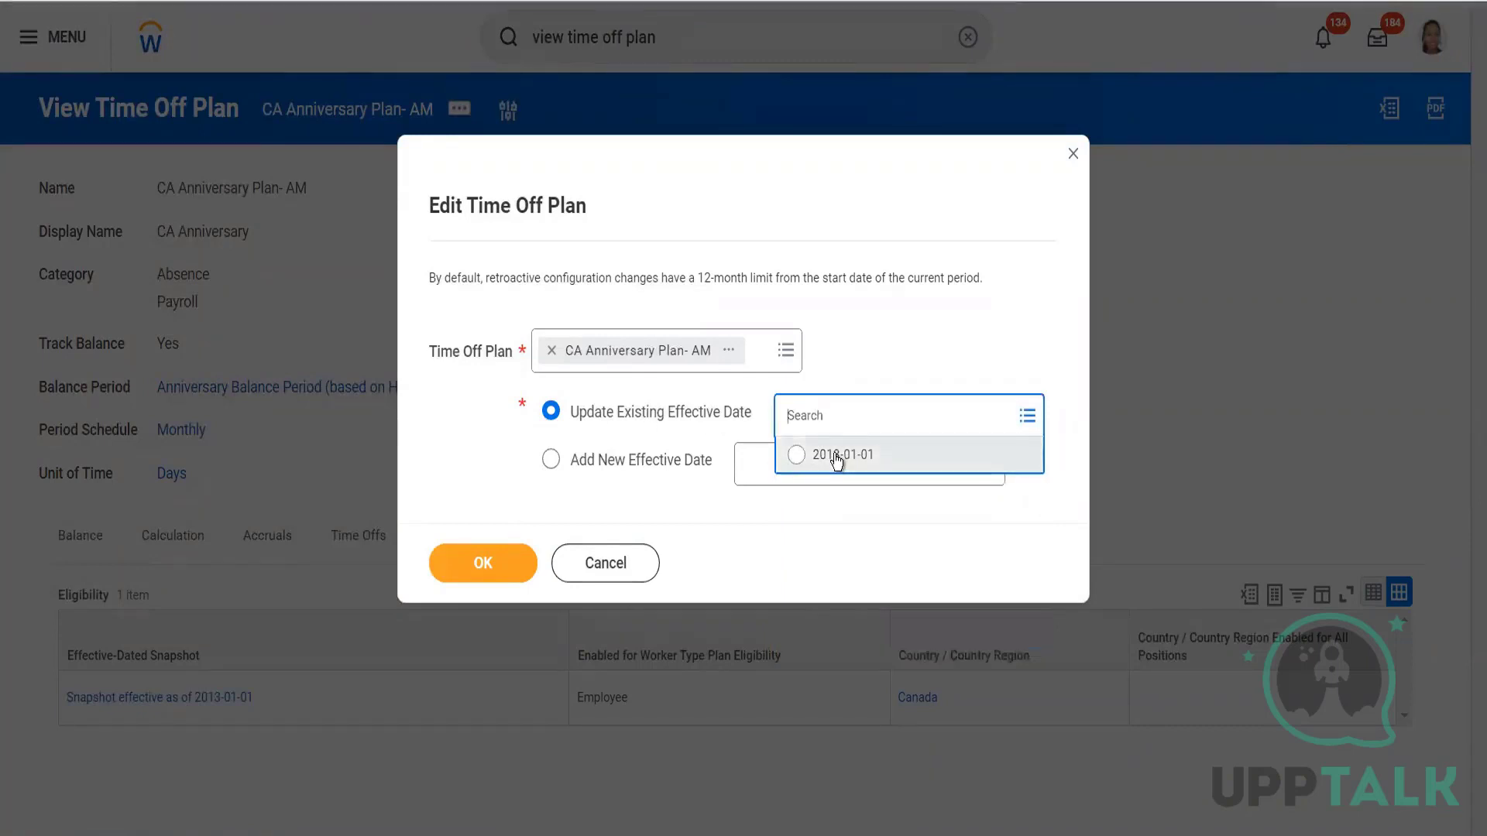
click(836, 457)
click(491, 562)
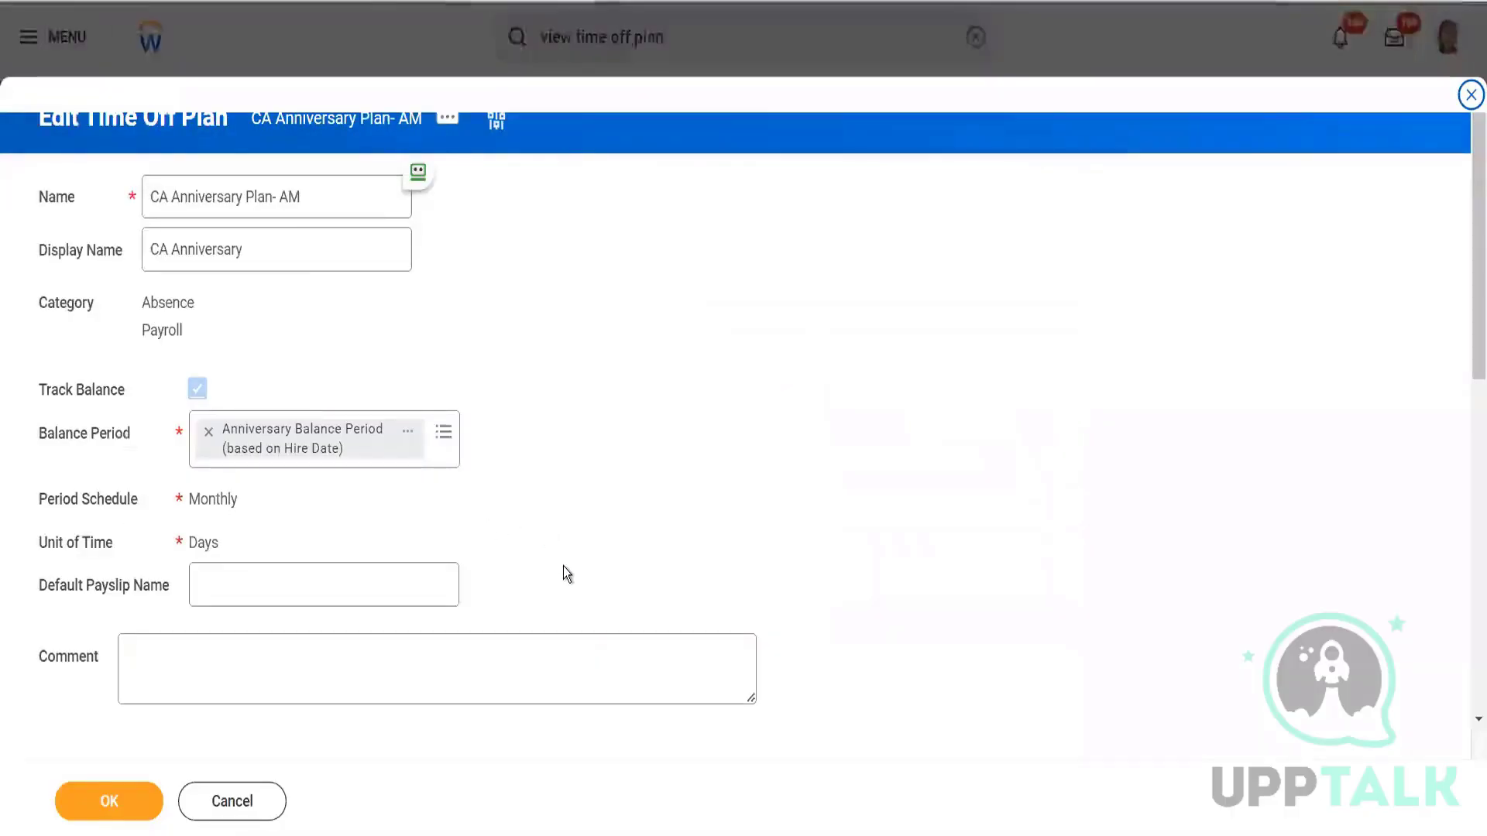
scroll(565, 573, down, 8)
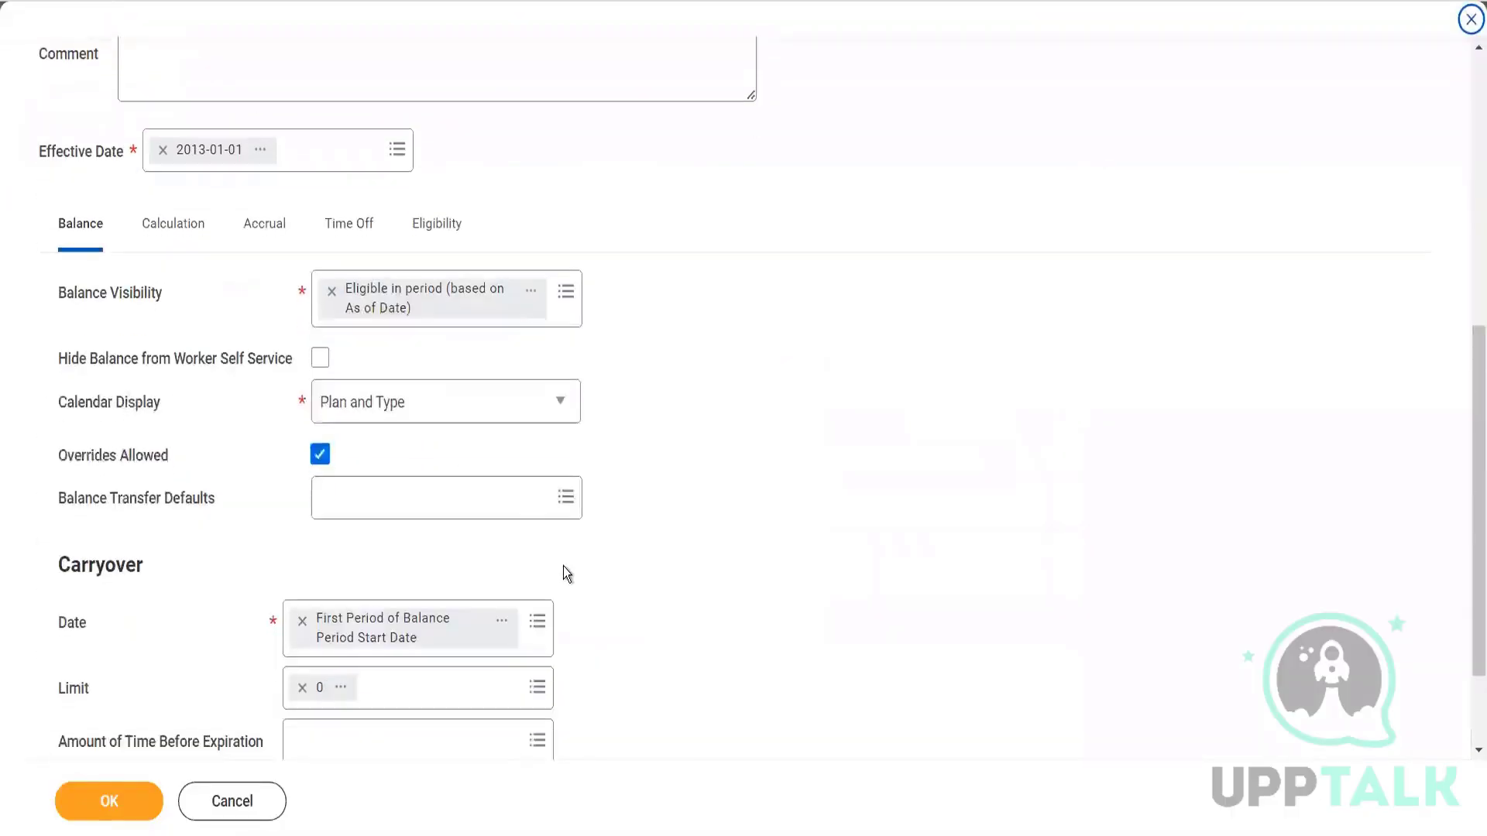
Bring up the Eligibility section of the Edit Time Off Plan form.
click(437, 237)
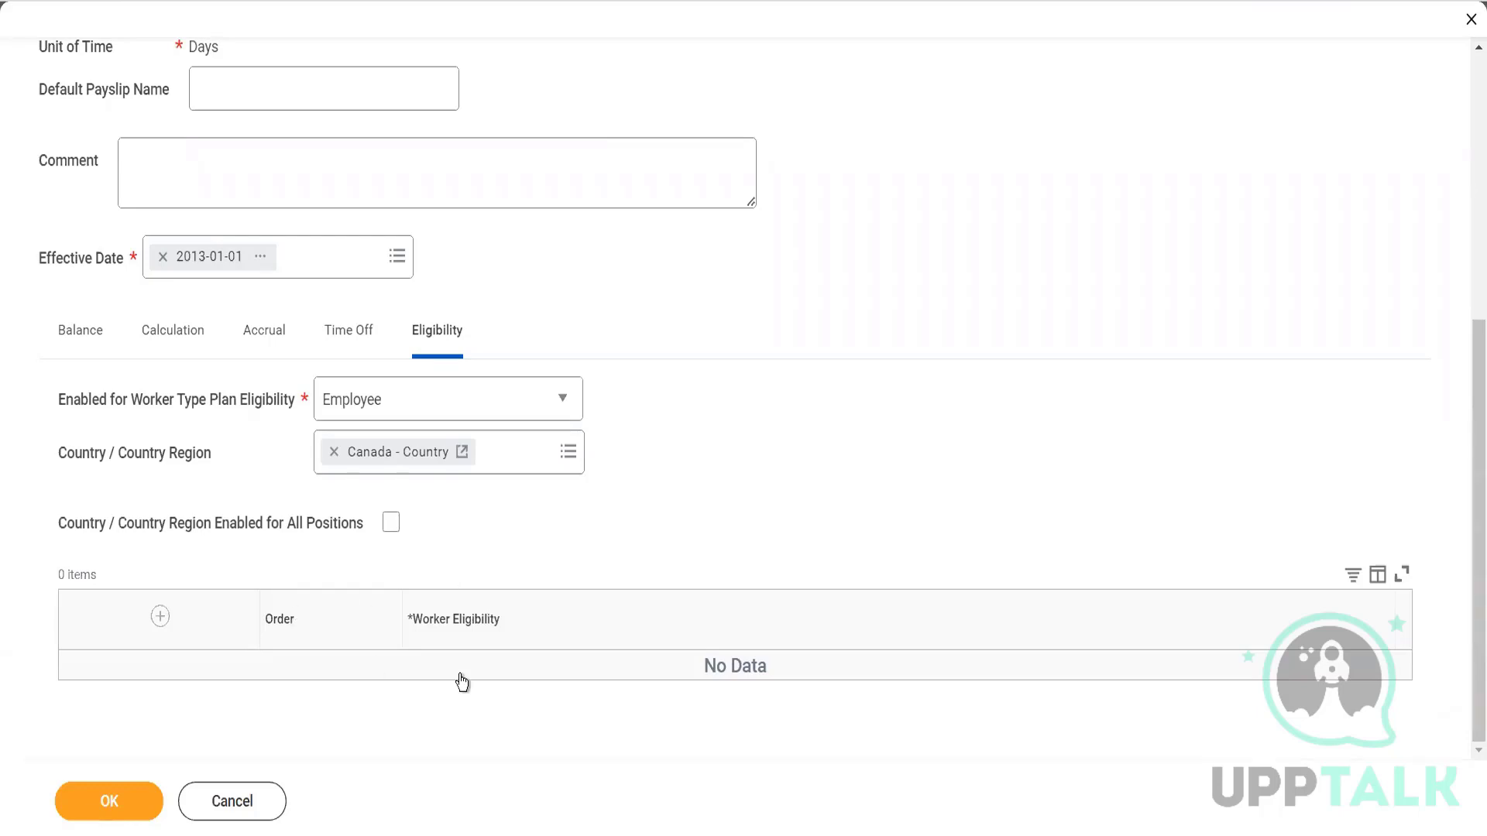
Add a worker eligibility row and create a new logic calculation for it.
click(159, 618)
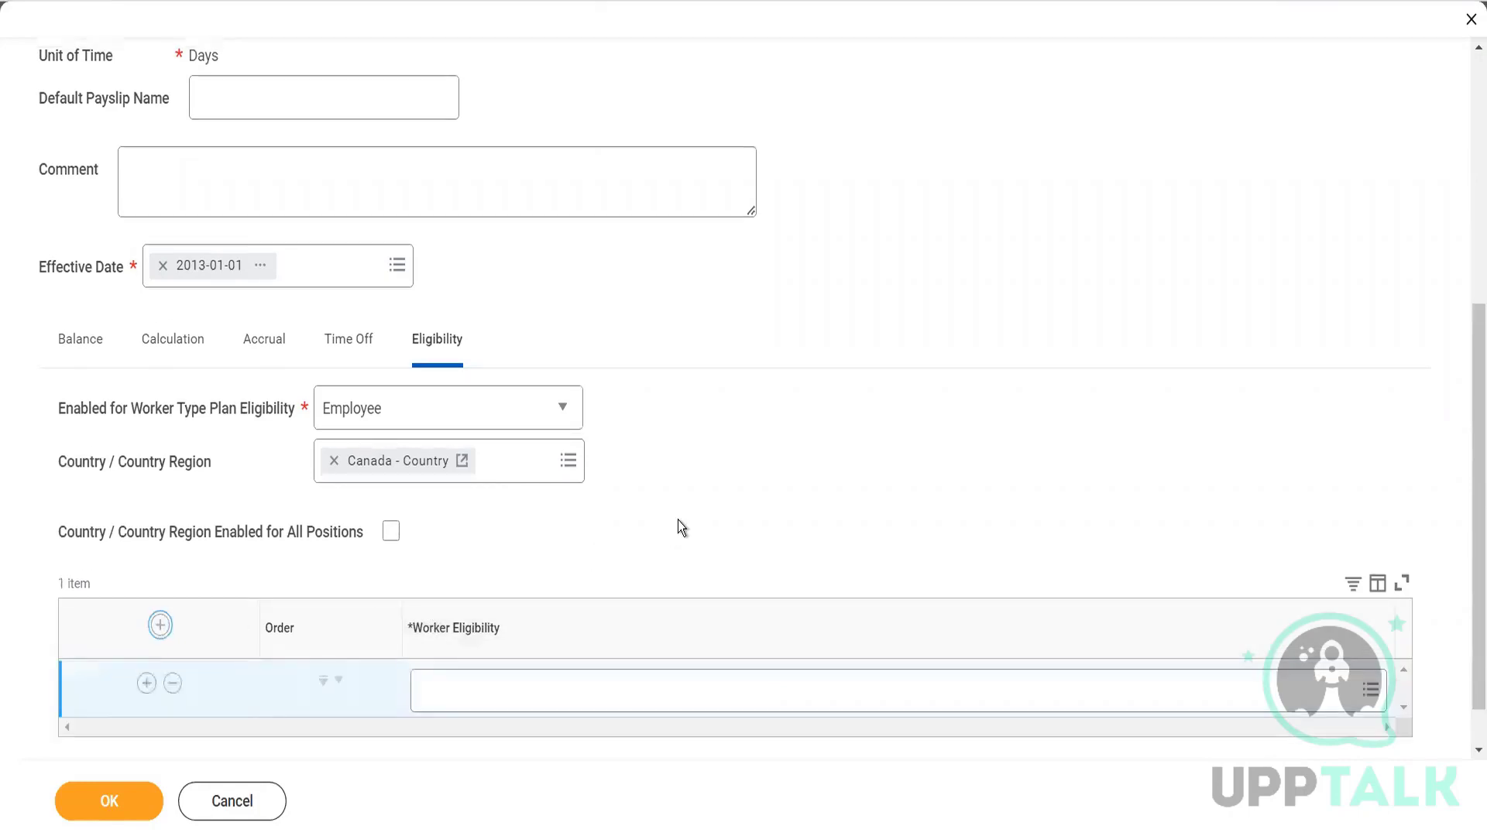
scroll(682, 528, down, 1)
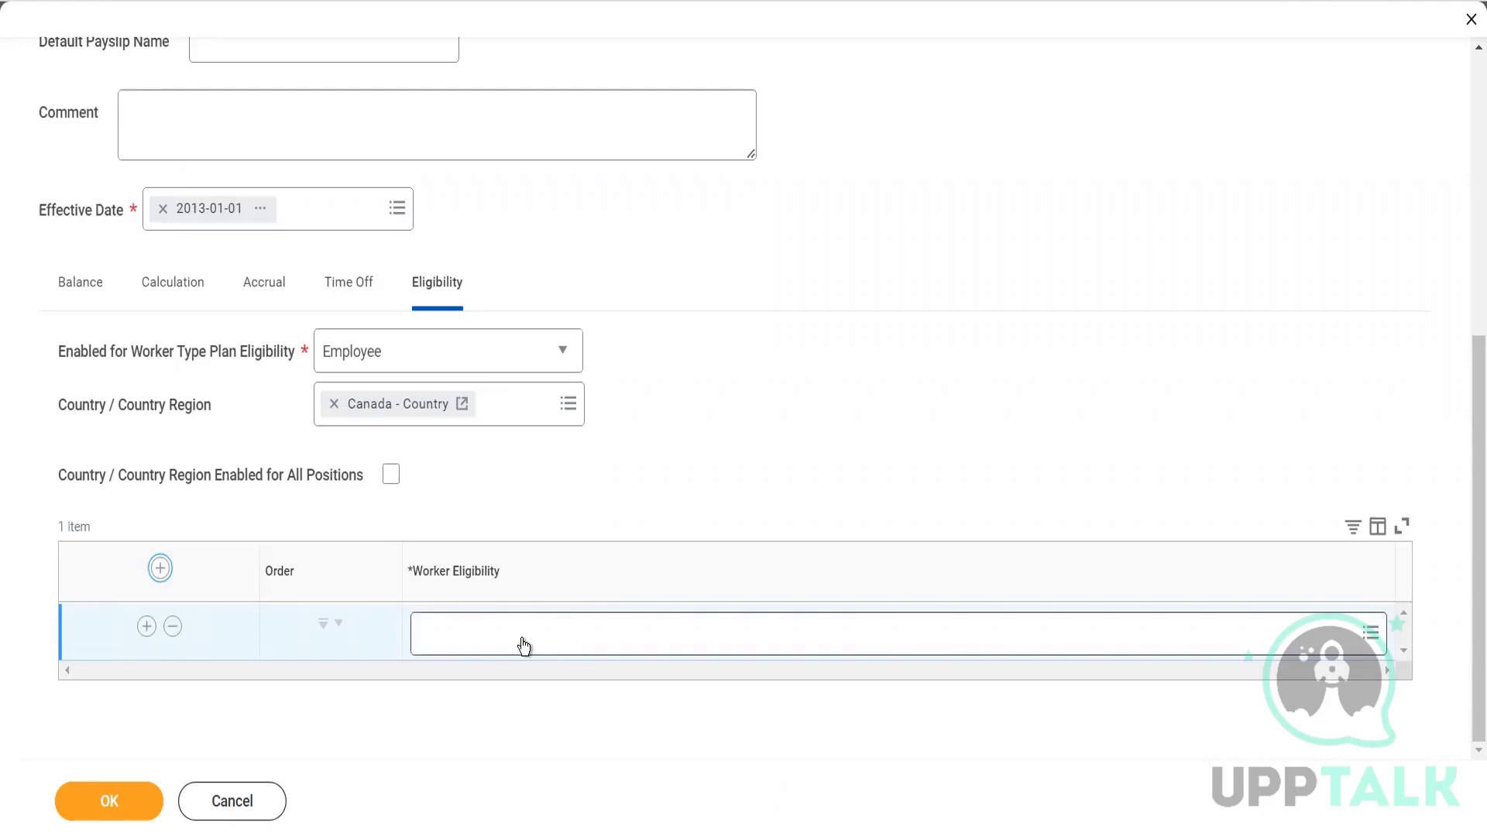
click(523, 642)
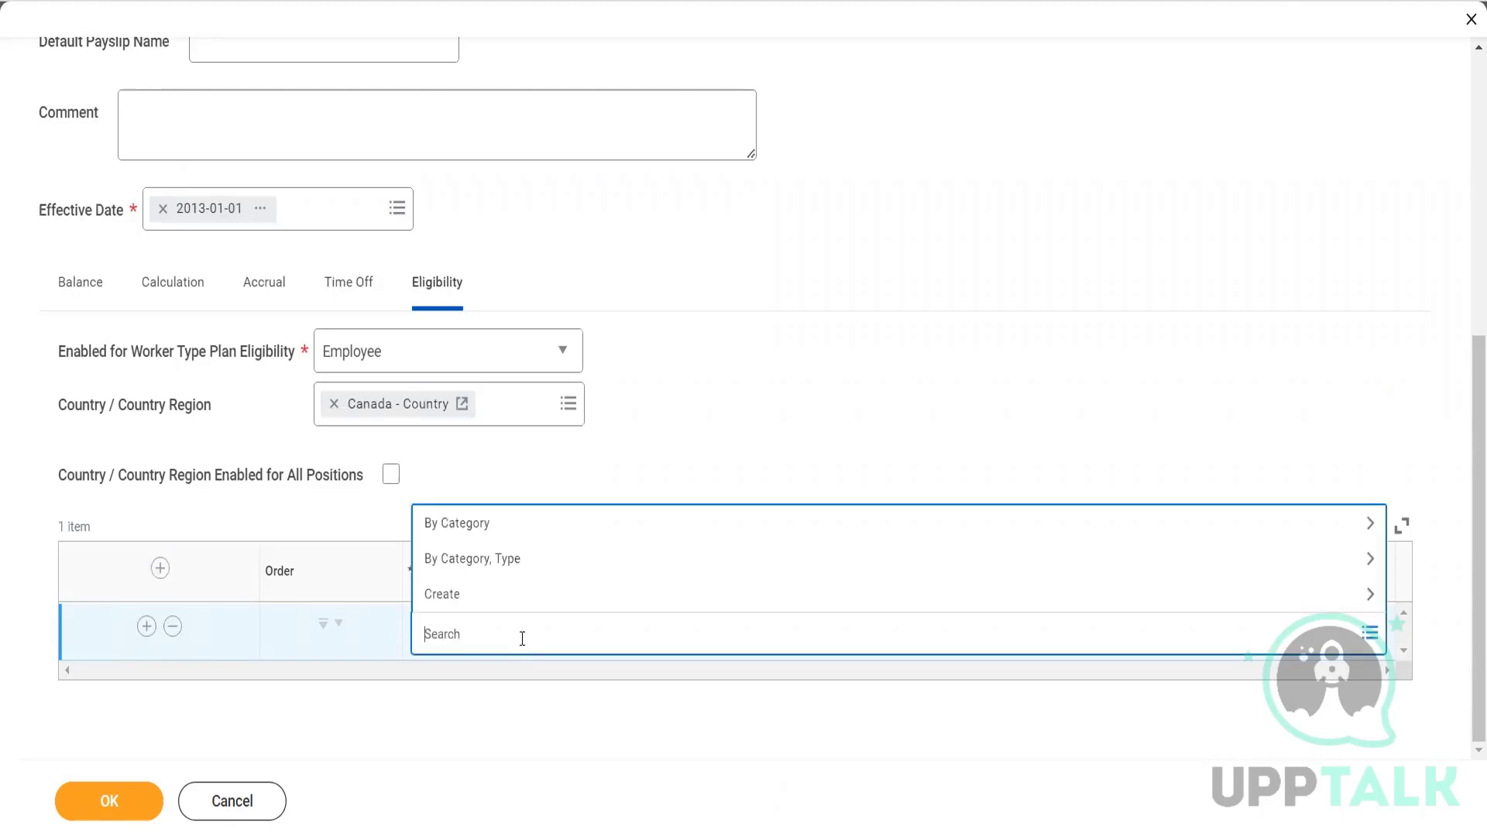
click(515, 595)
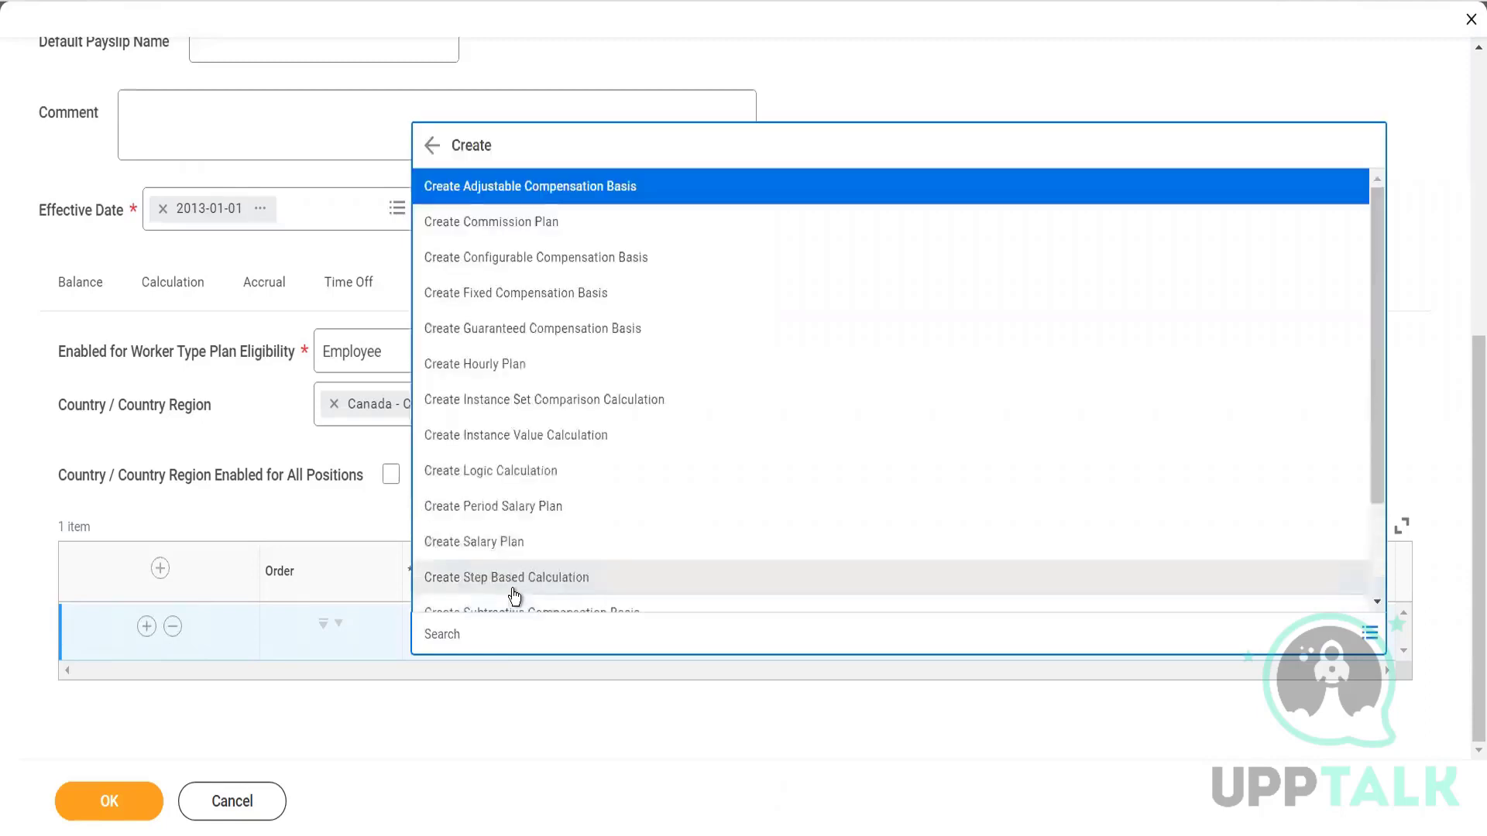
click(520, 478)
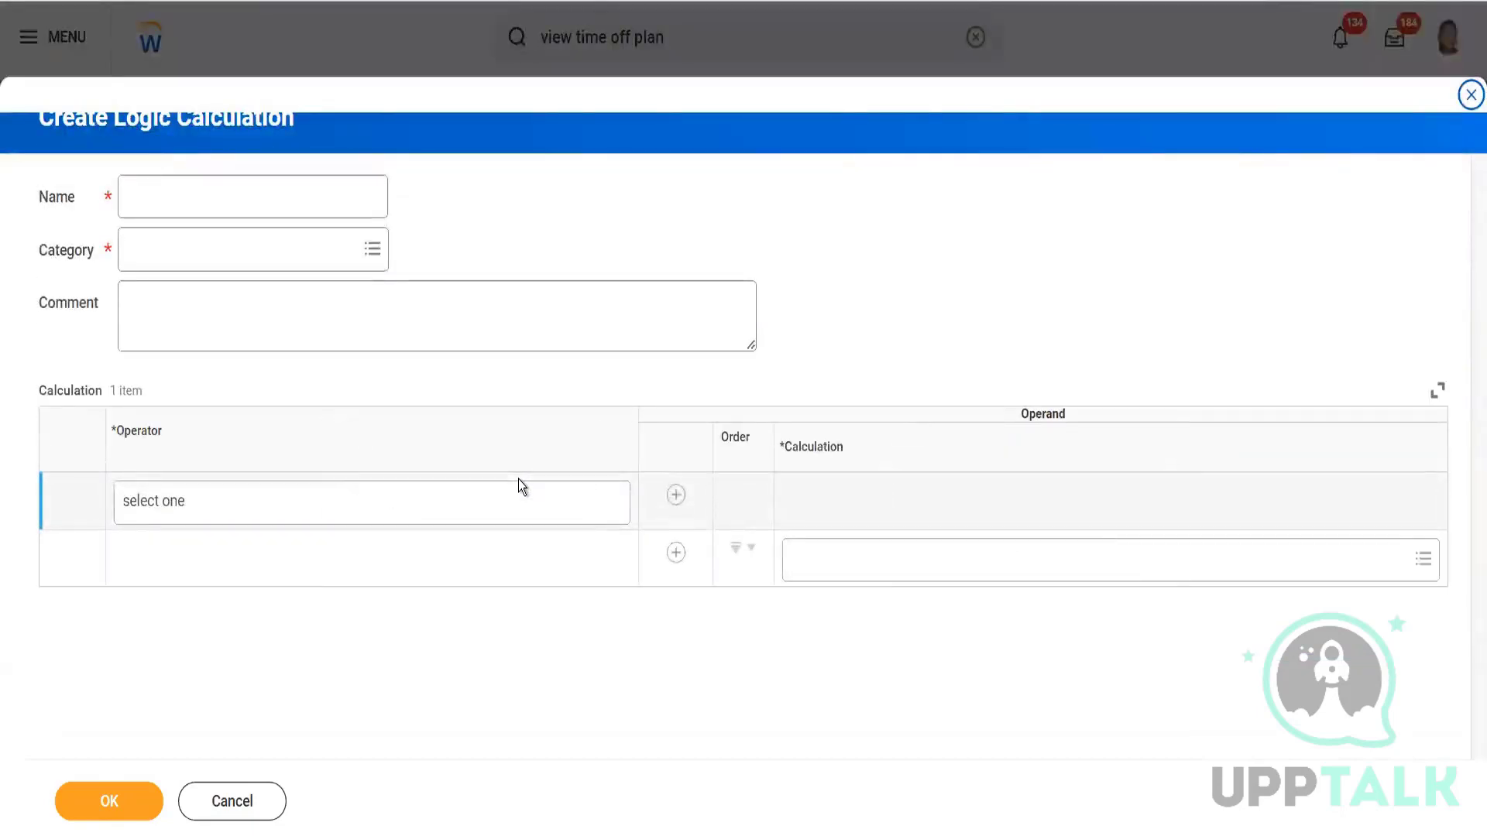
Name the logic calculation 'Management Level Manager and just above as of PE OR PS AND MID Term'.
click(223, 178)
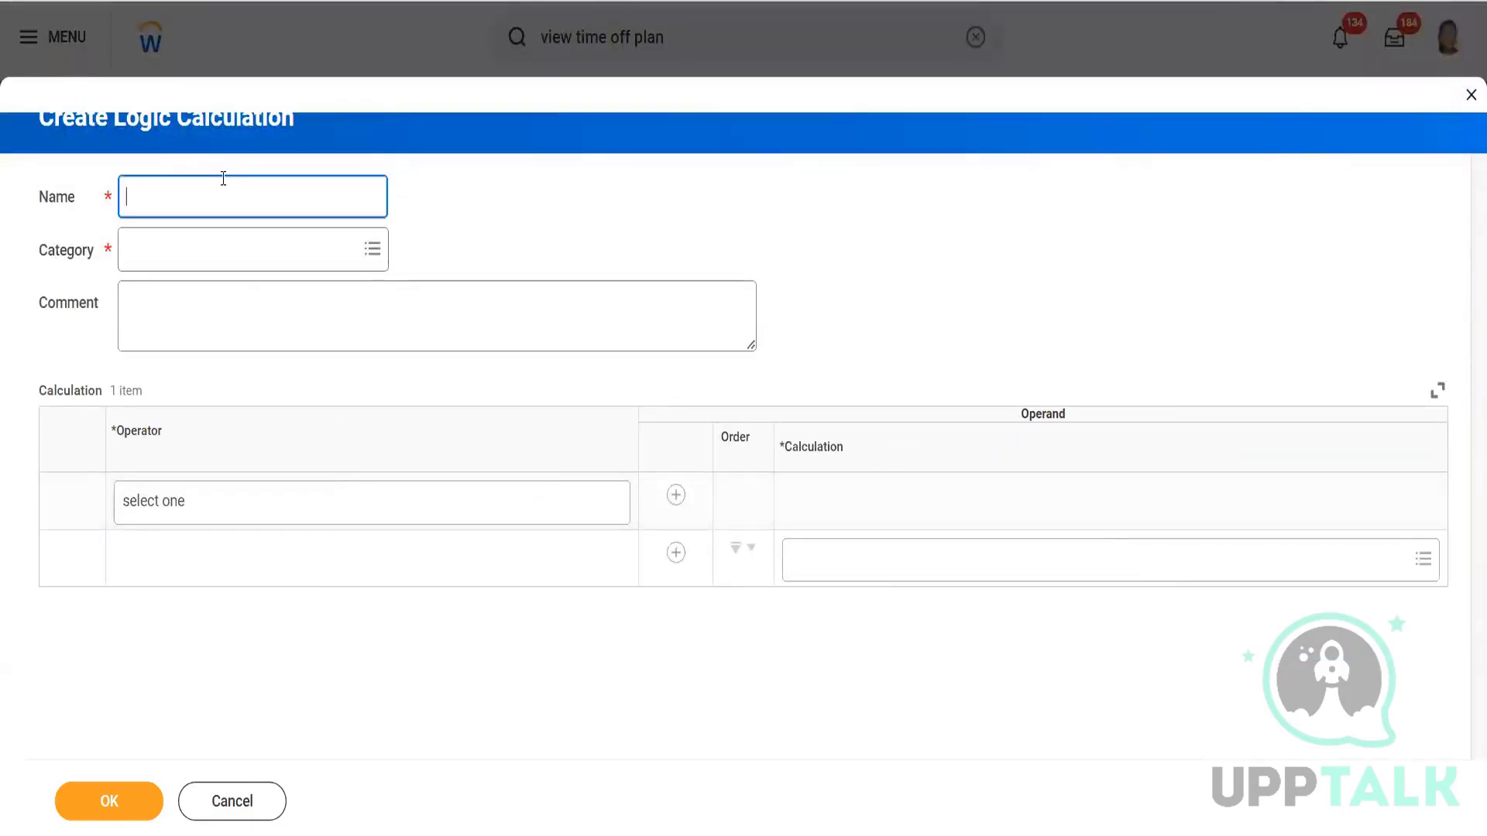
text(Management Level Manager a)
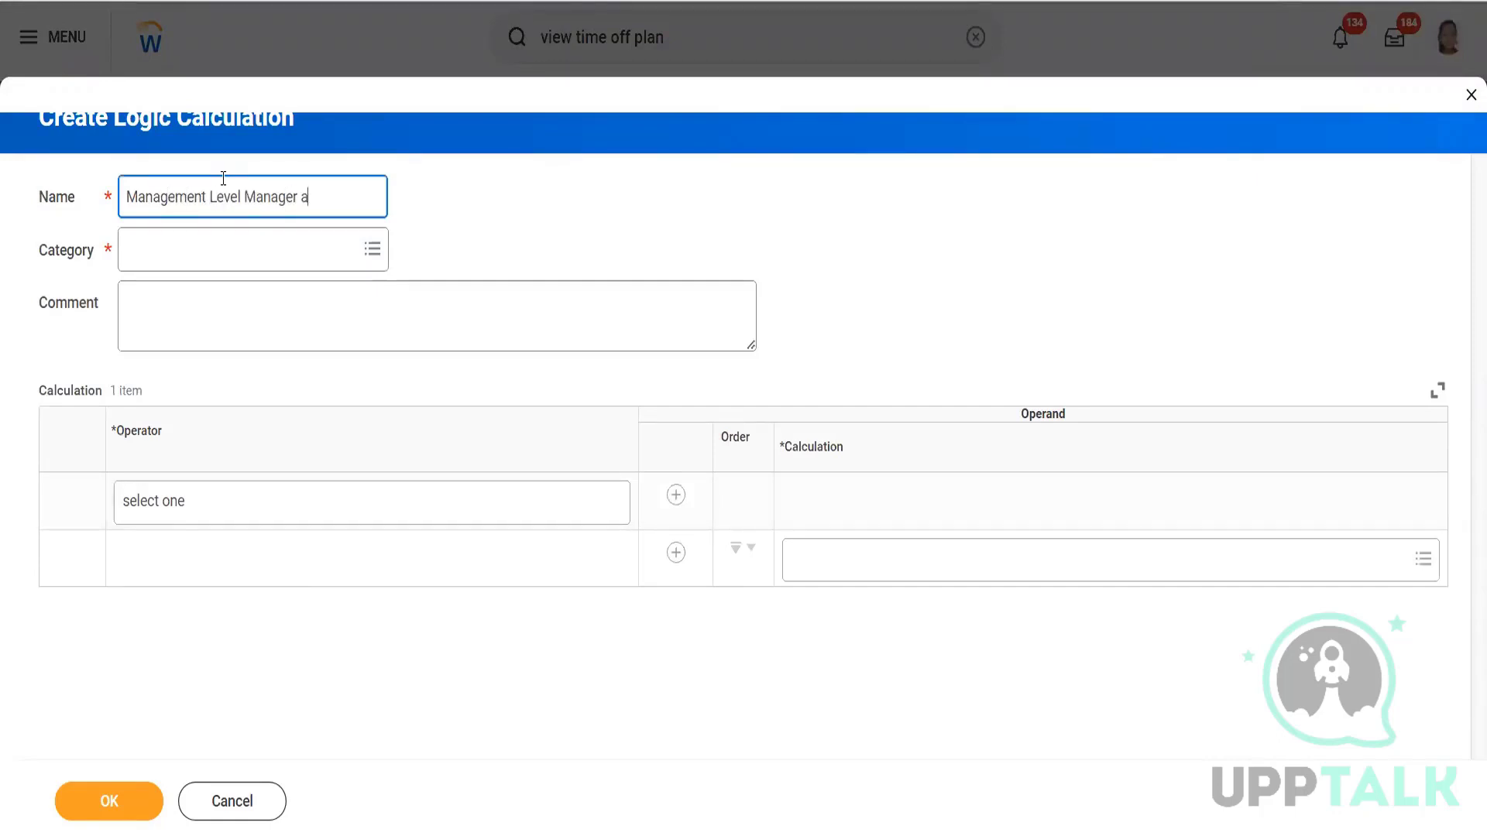
text(nd just)
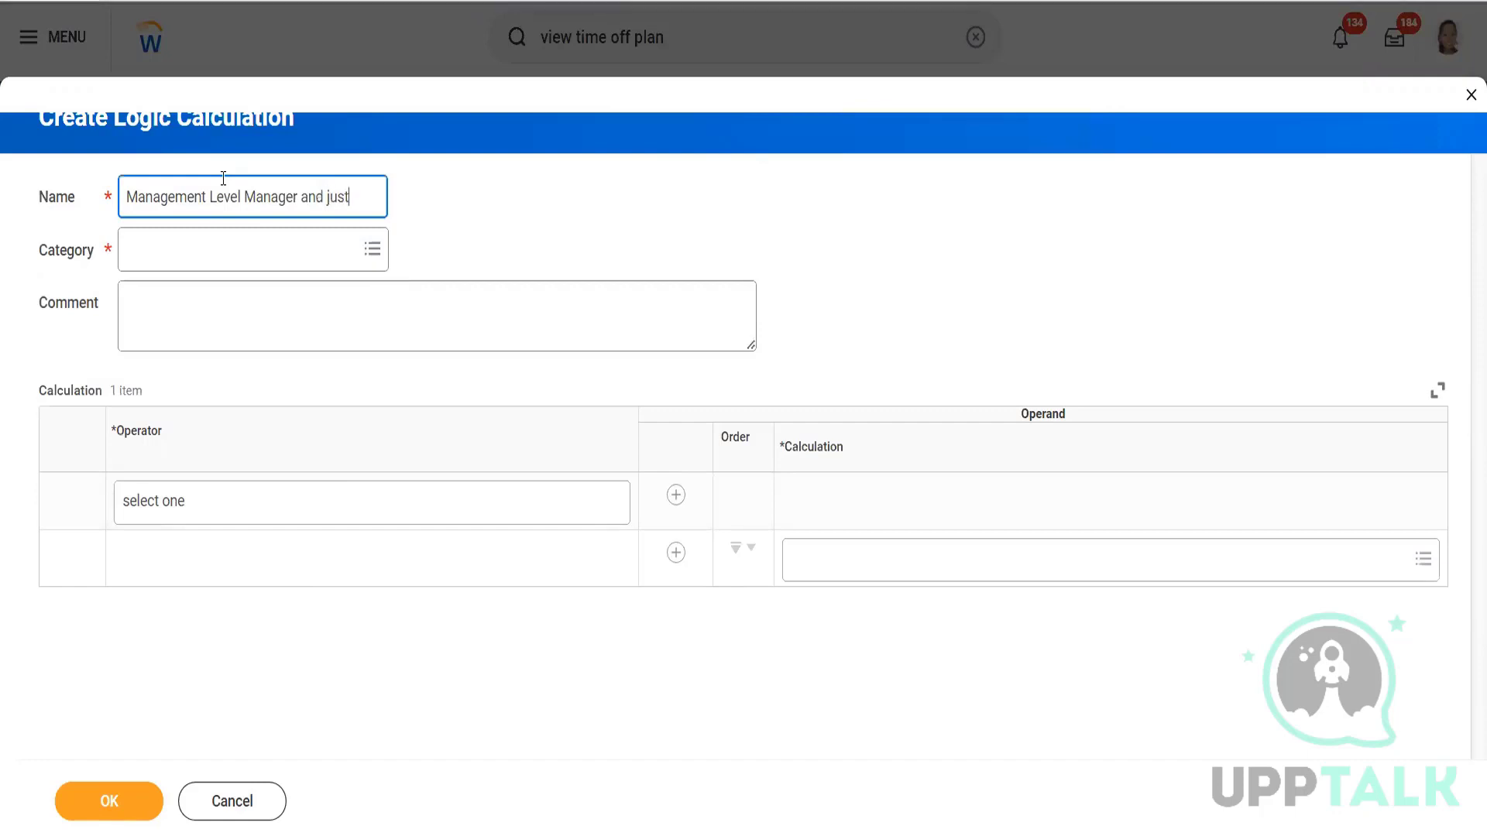
text( above a)
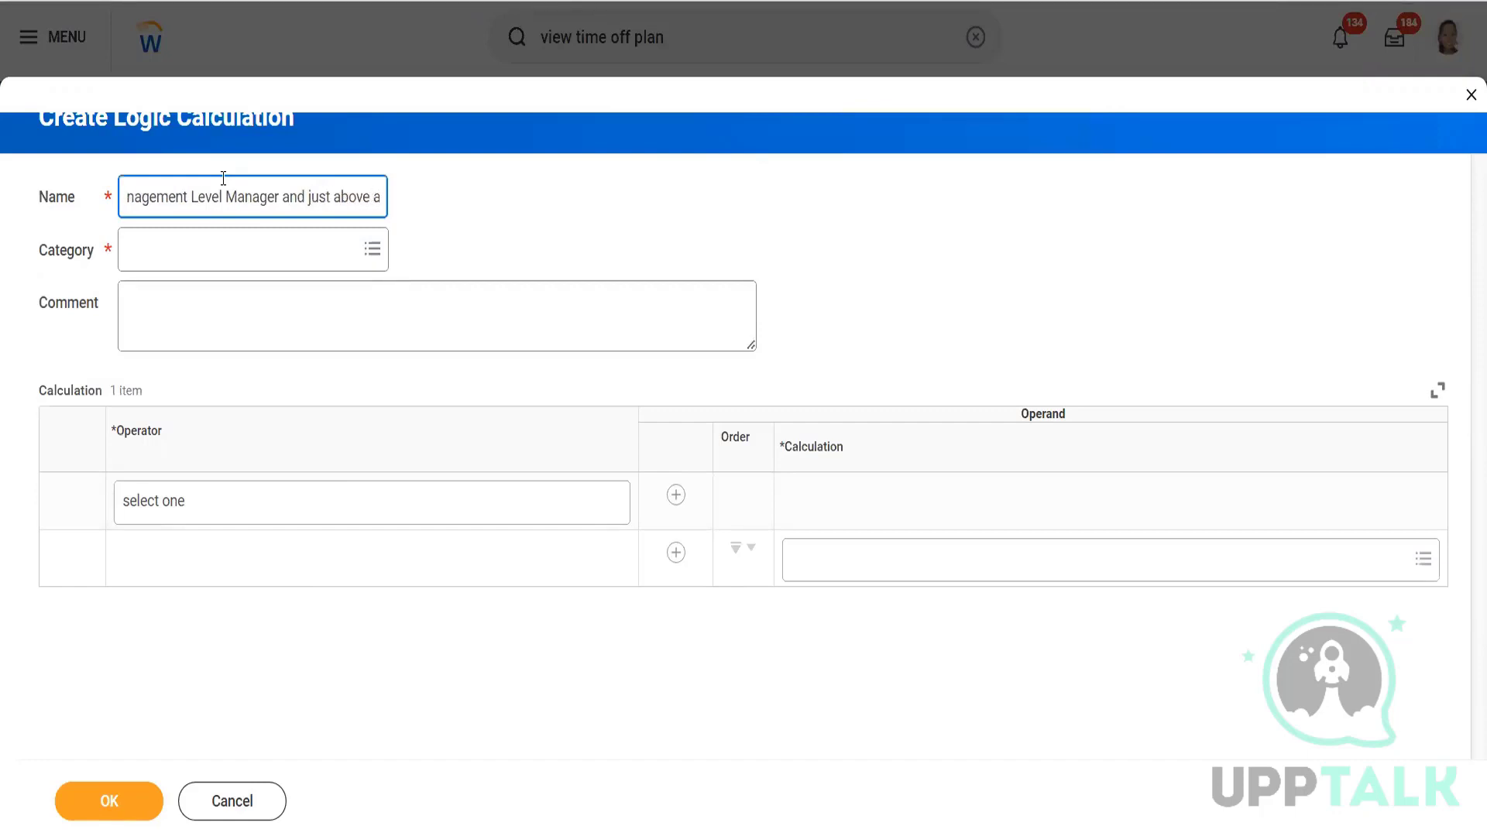
text(s of PE and)
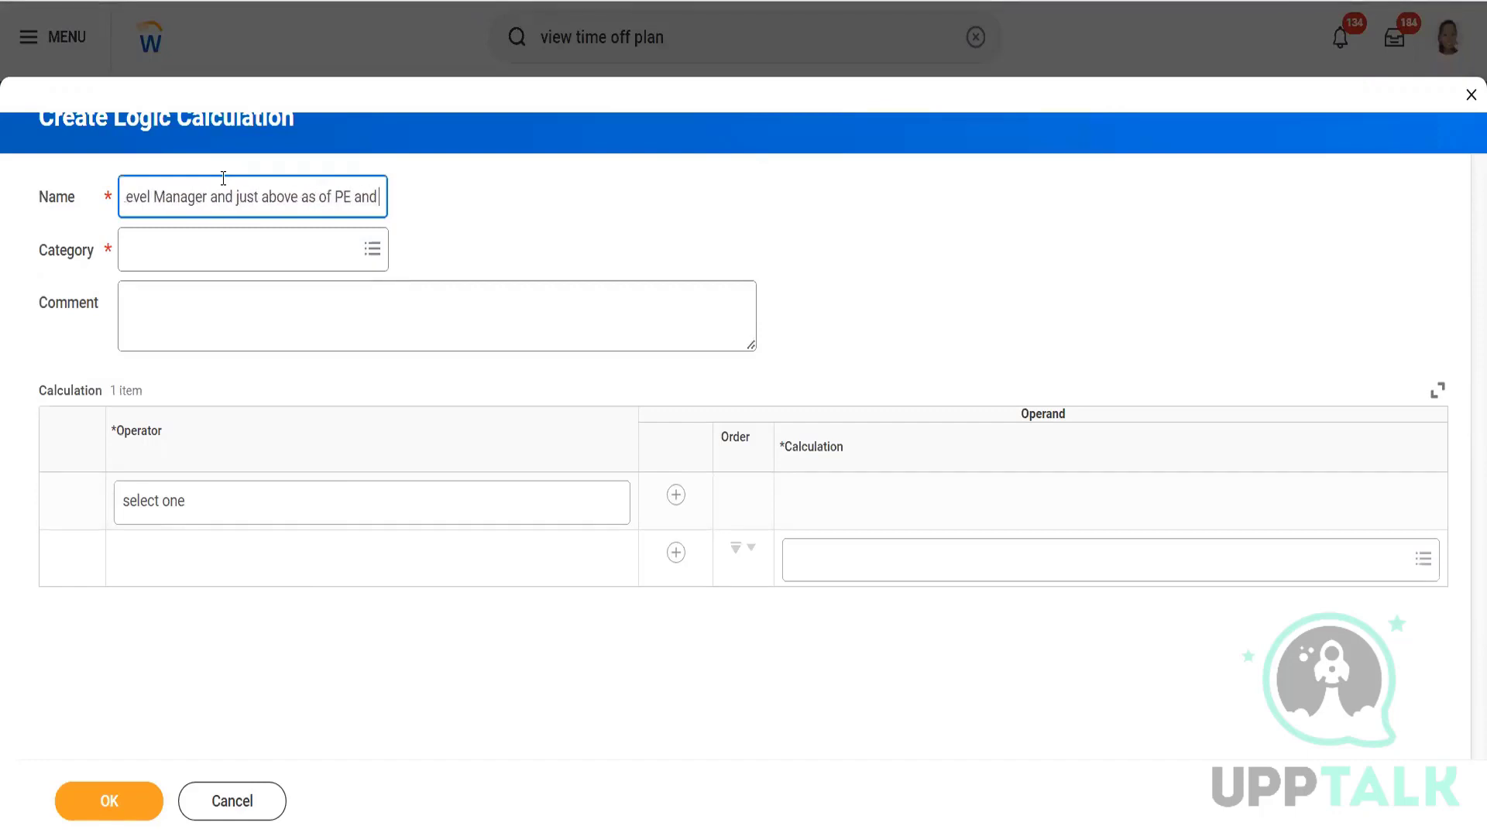
key(BackSpace)
key(BackSpace)
key(BackSpace)
text(OR)
text( PS)
text(  AND)
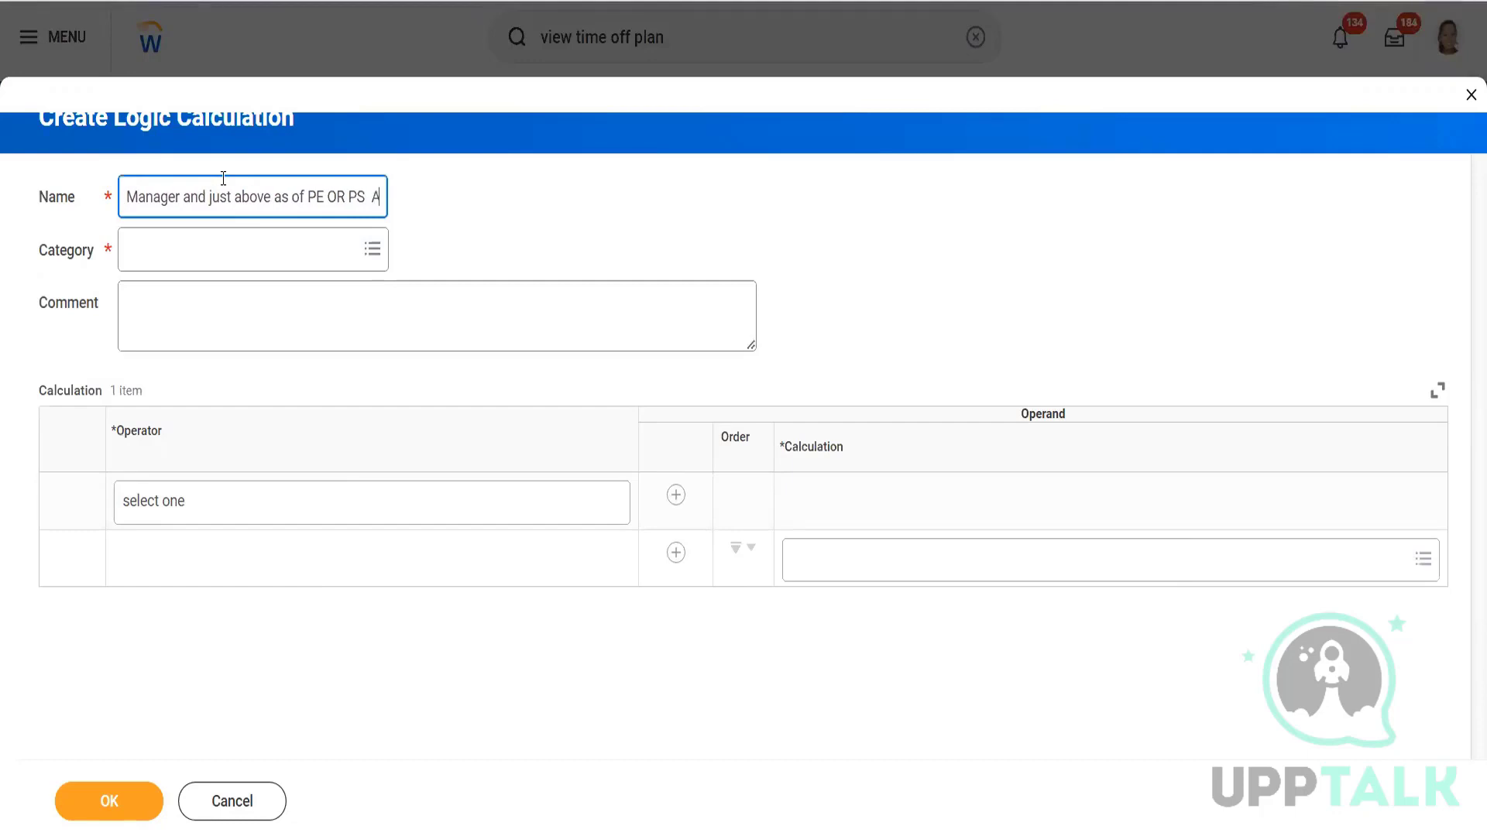
text( MID)
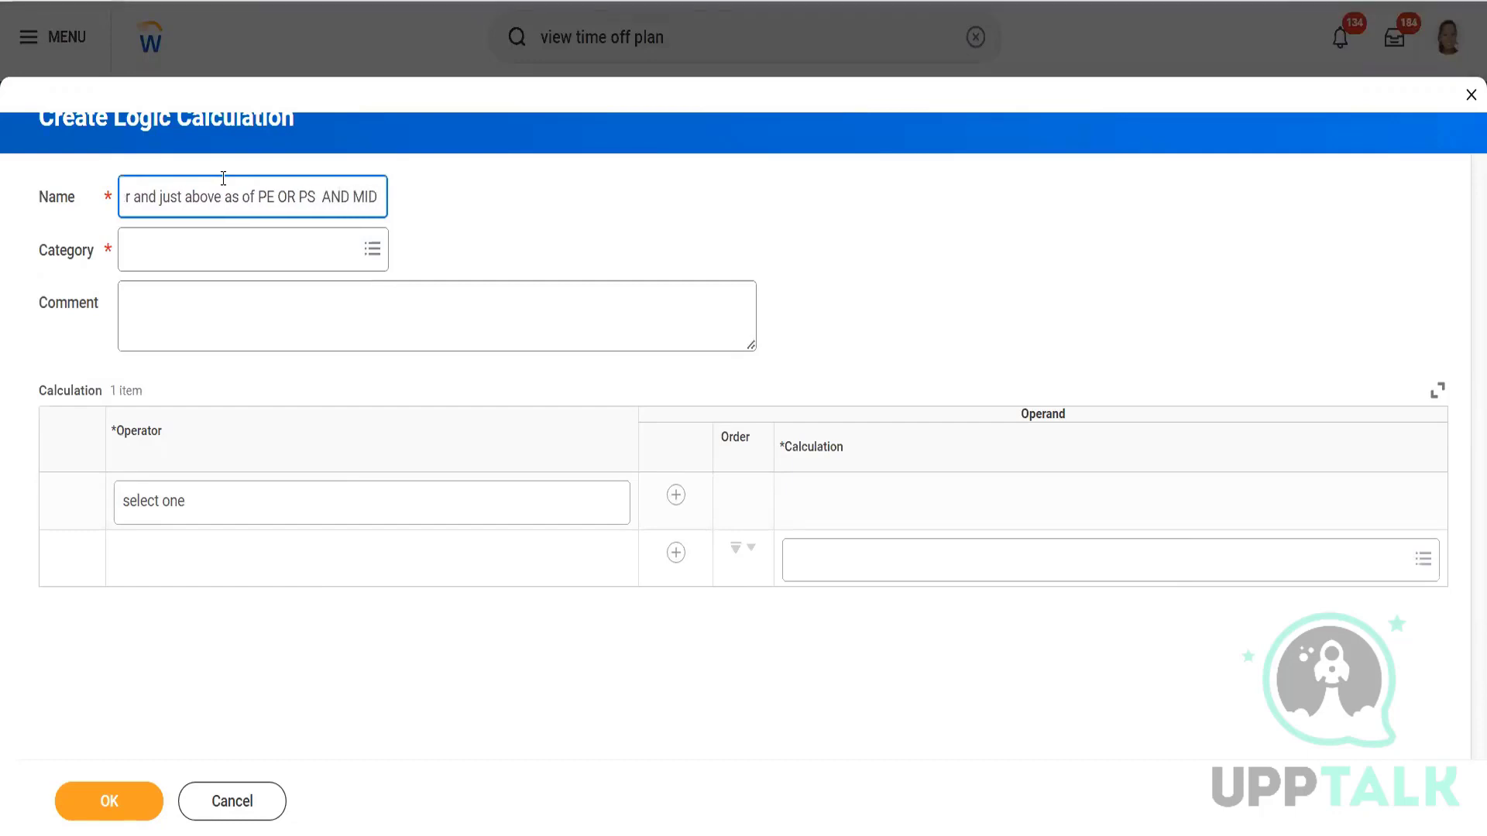
text( Term)
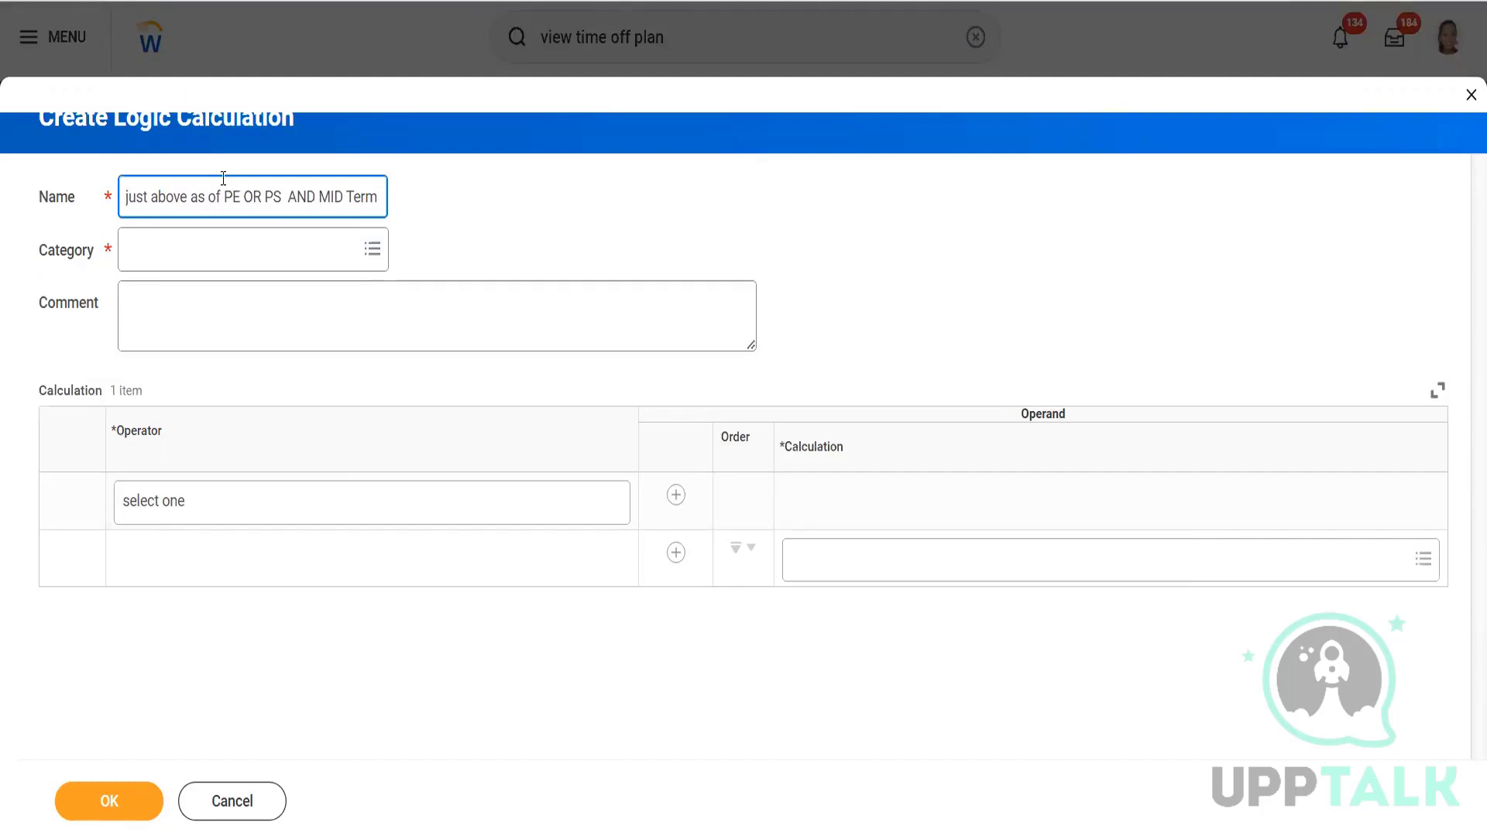
drag(250, 201, 11, 220)
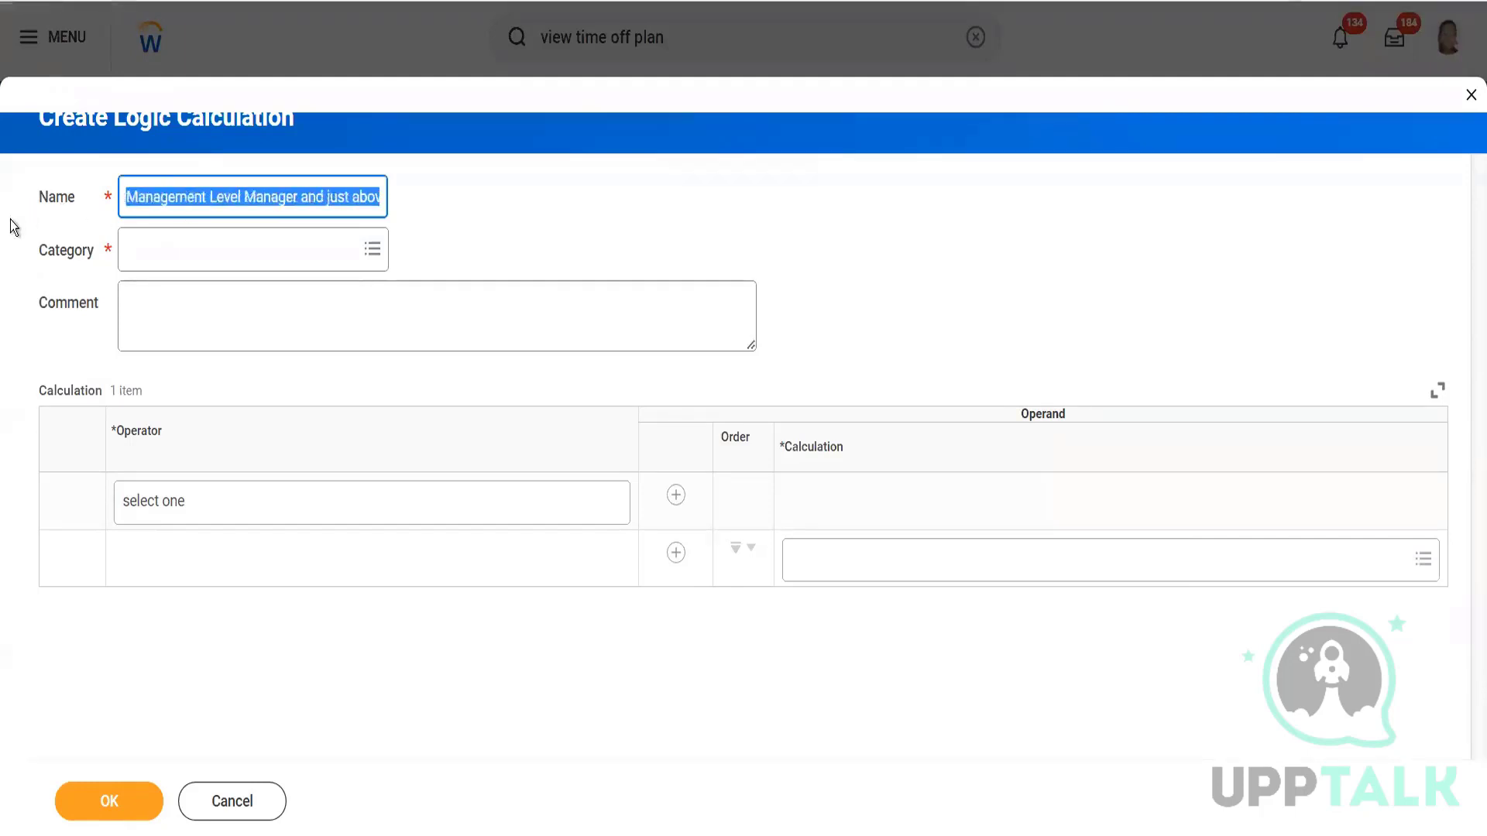
Retype the end of the calculation name as 'as of PE OR PS AND MID Term'.
click(307, 200)
key(Right)
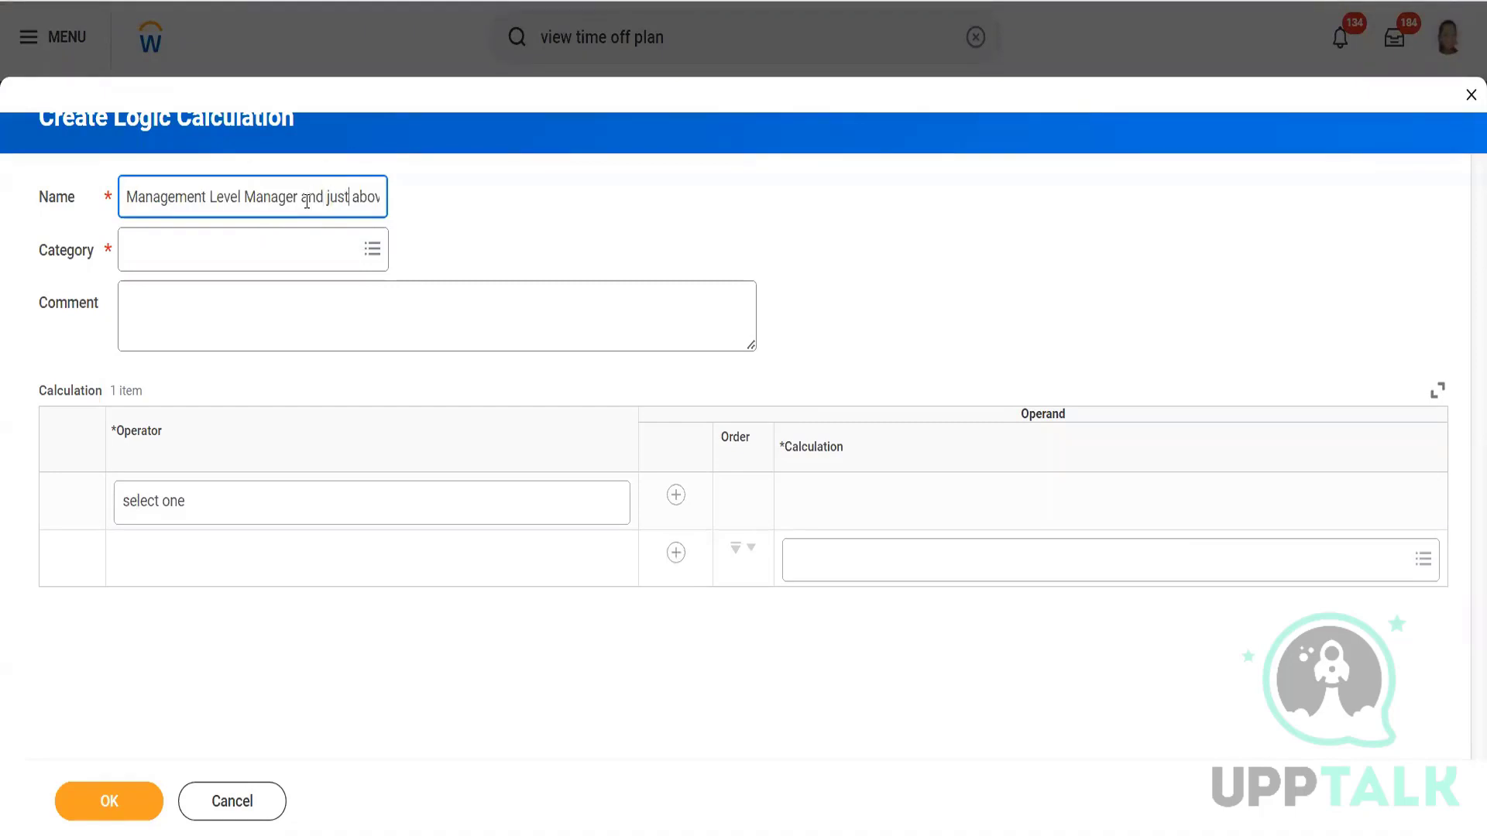
key(End)
text(as of PE)
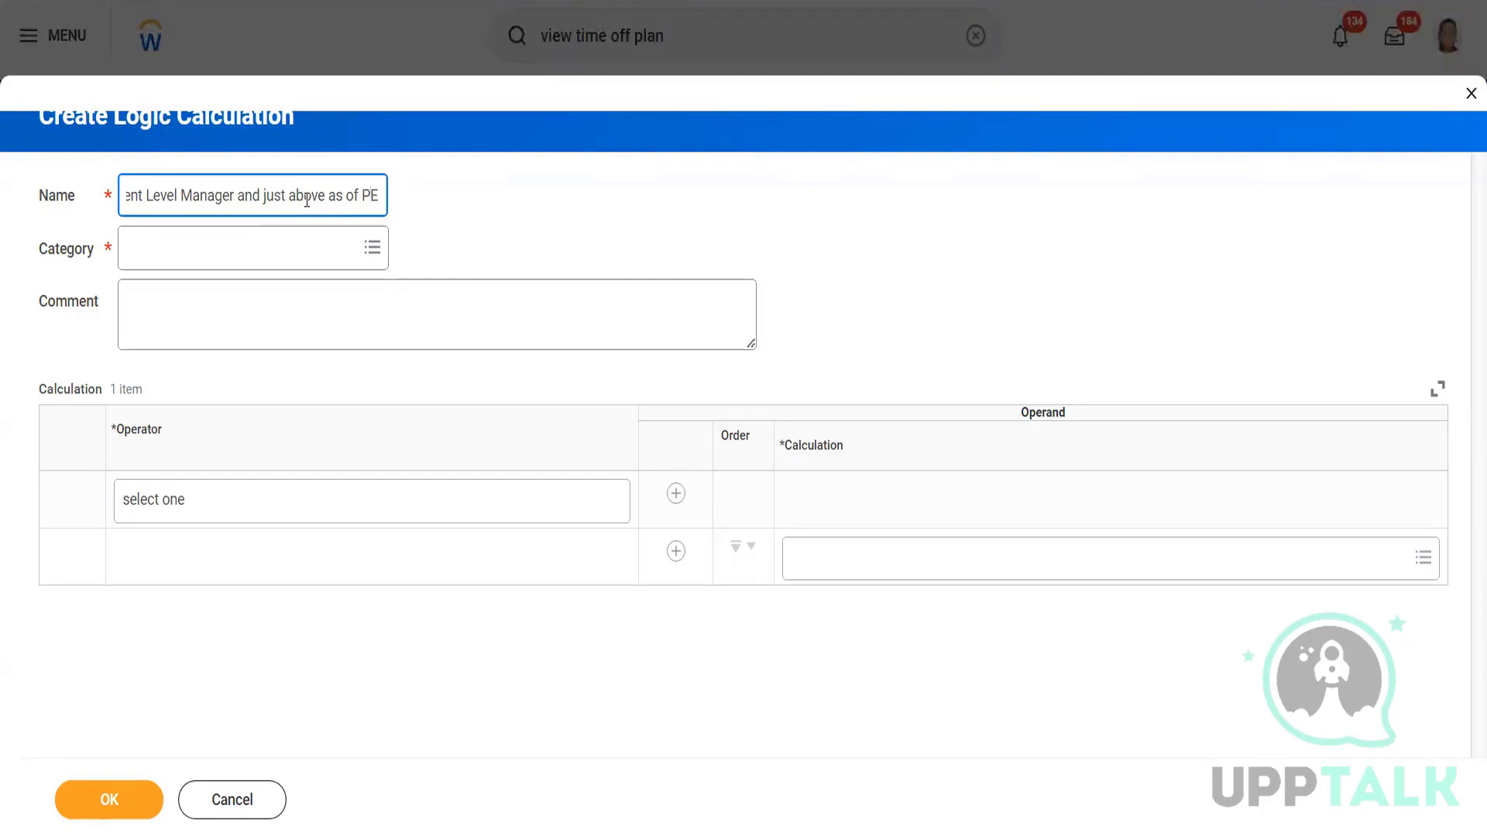
text(OR)
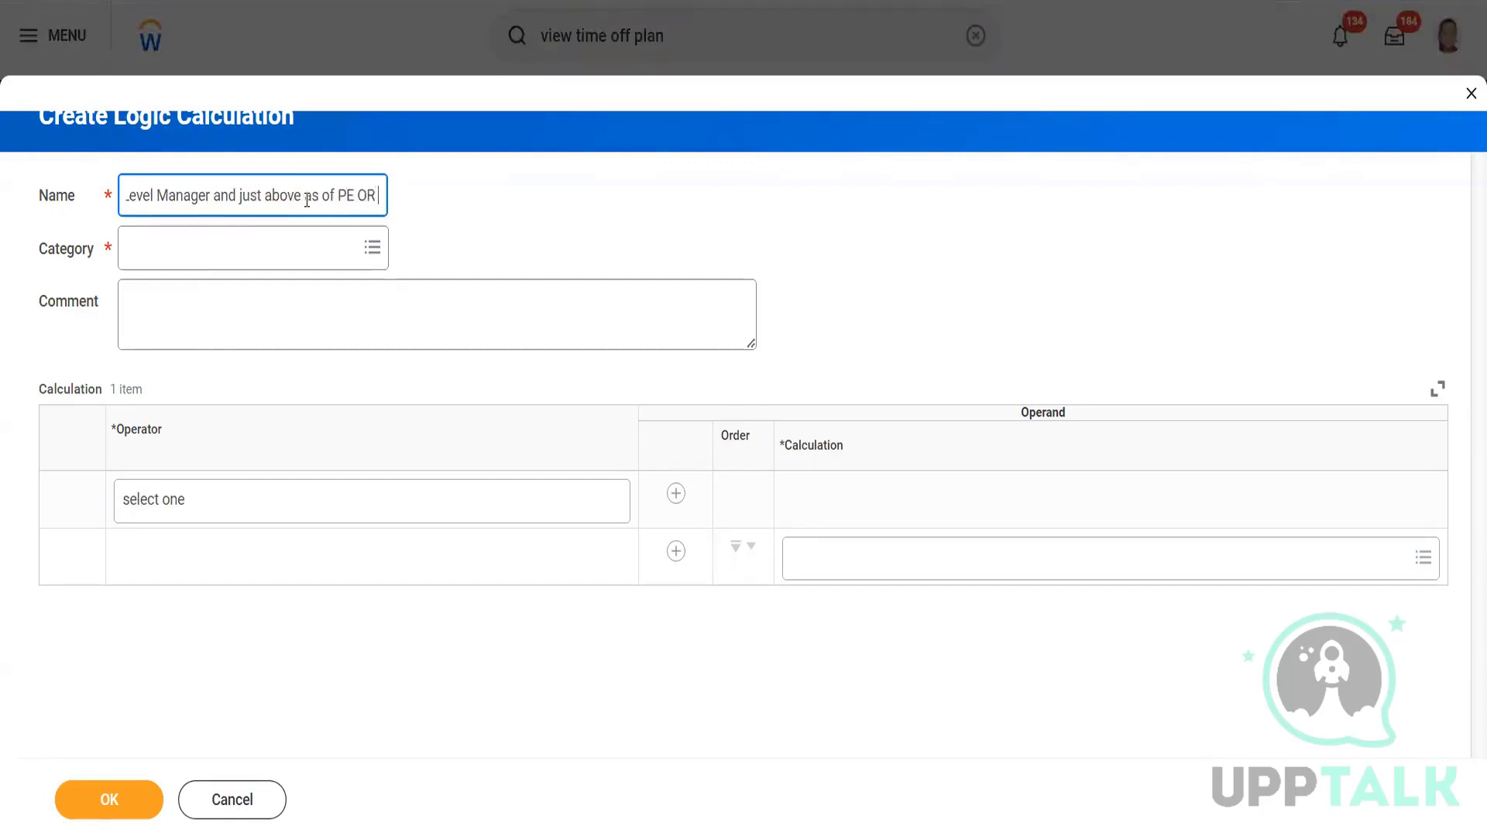
text( PS)
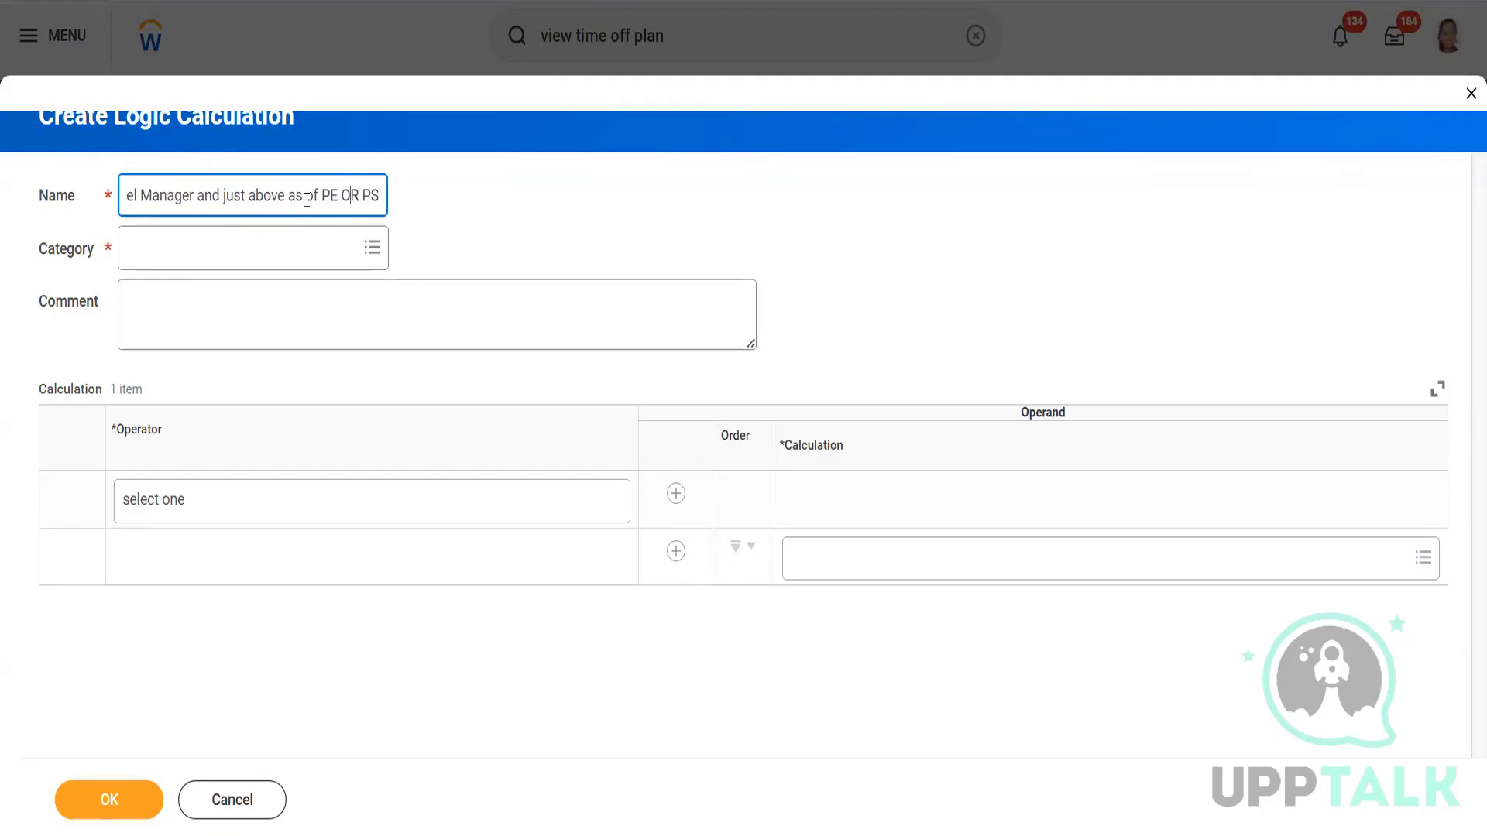
key(Right)
key(Right)
text(AND )
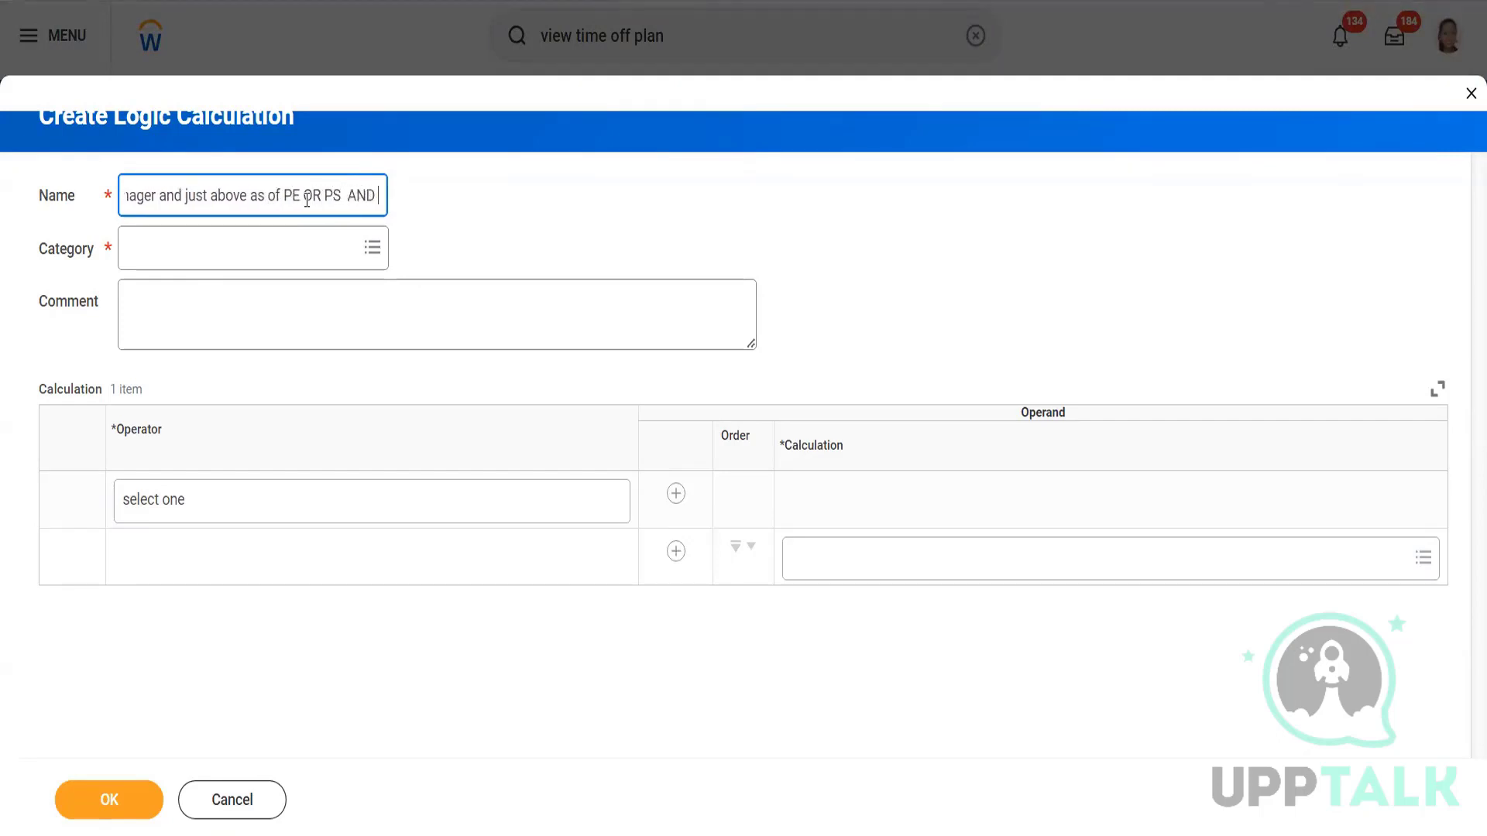
text(MID Term)
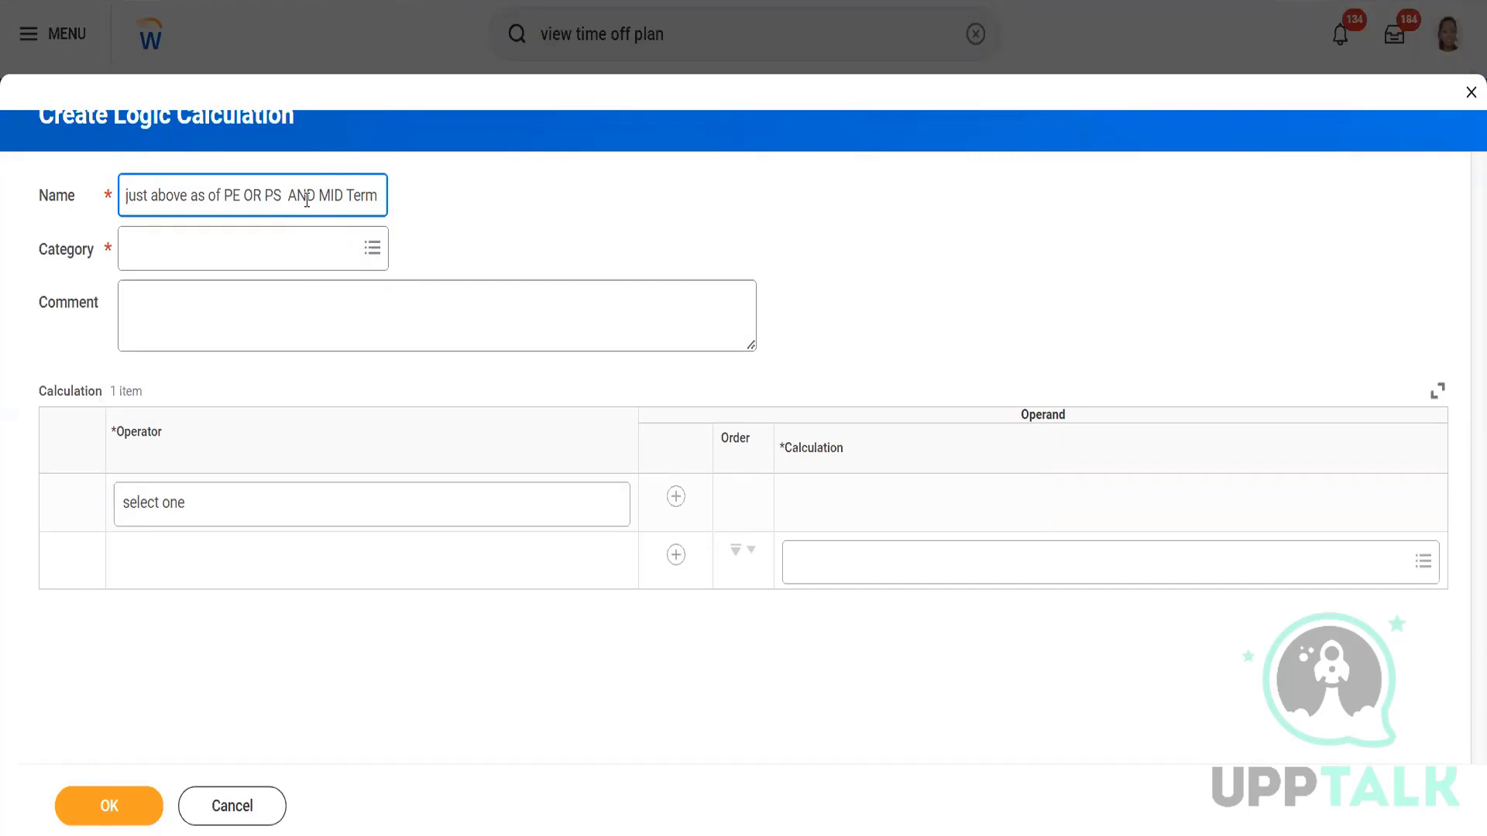
Set the logic calculation's category to Absence.
click(240, 263)
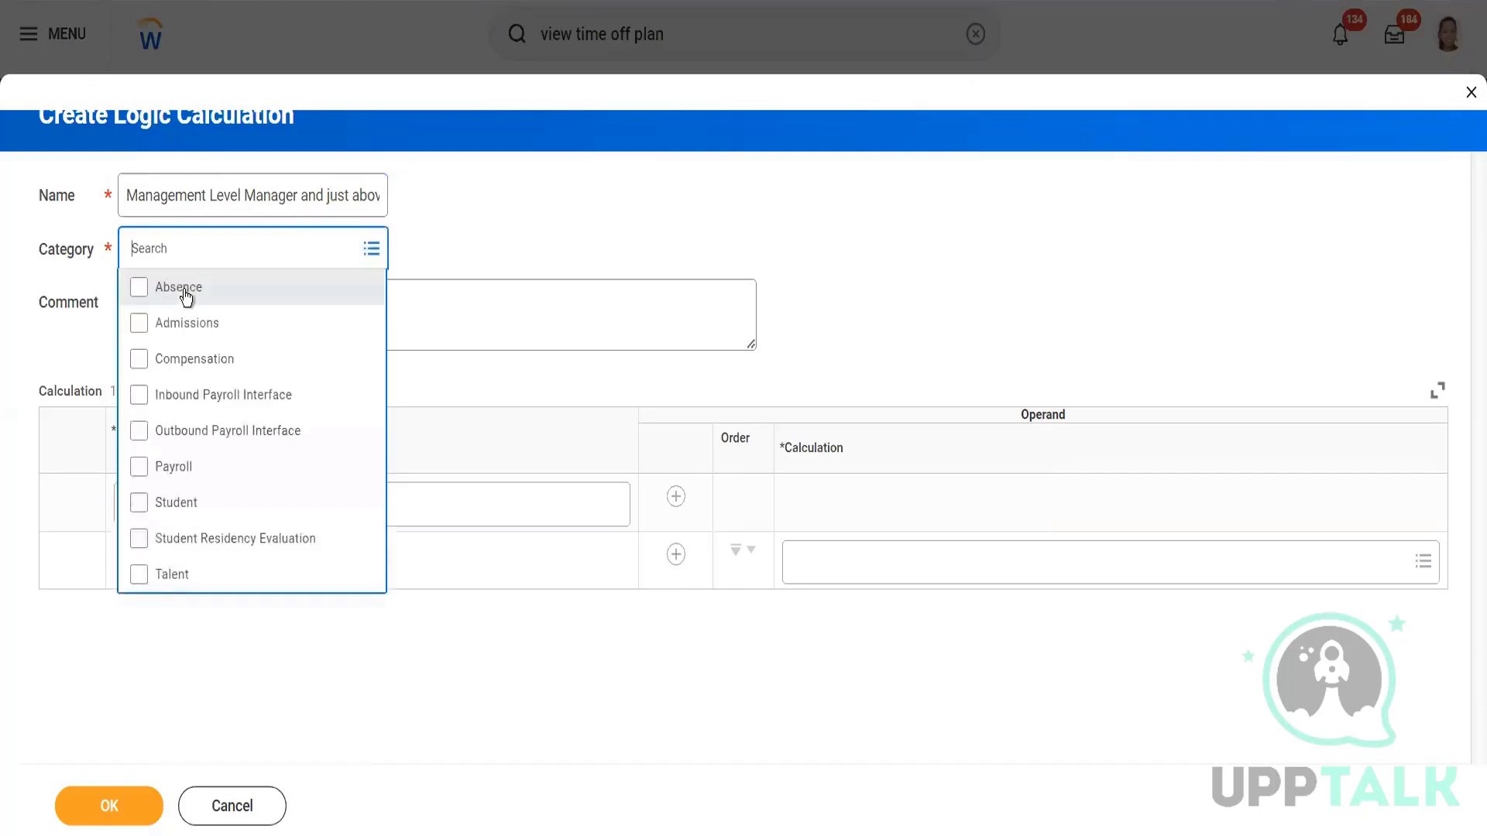
key(Return)
click(496, 553)
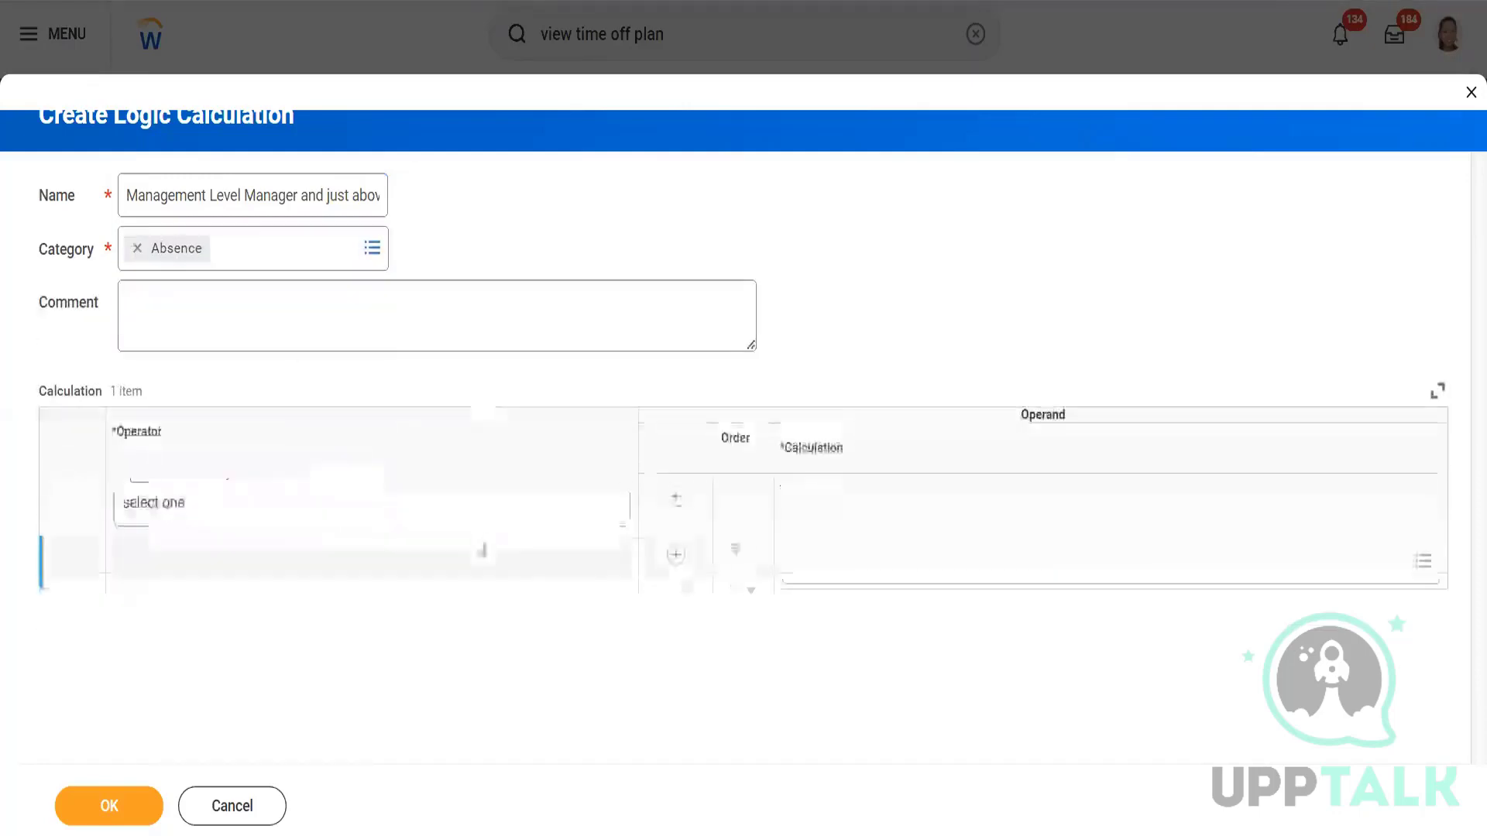
Set the calculation row's operator to OR.
click(359, 502)
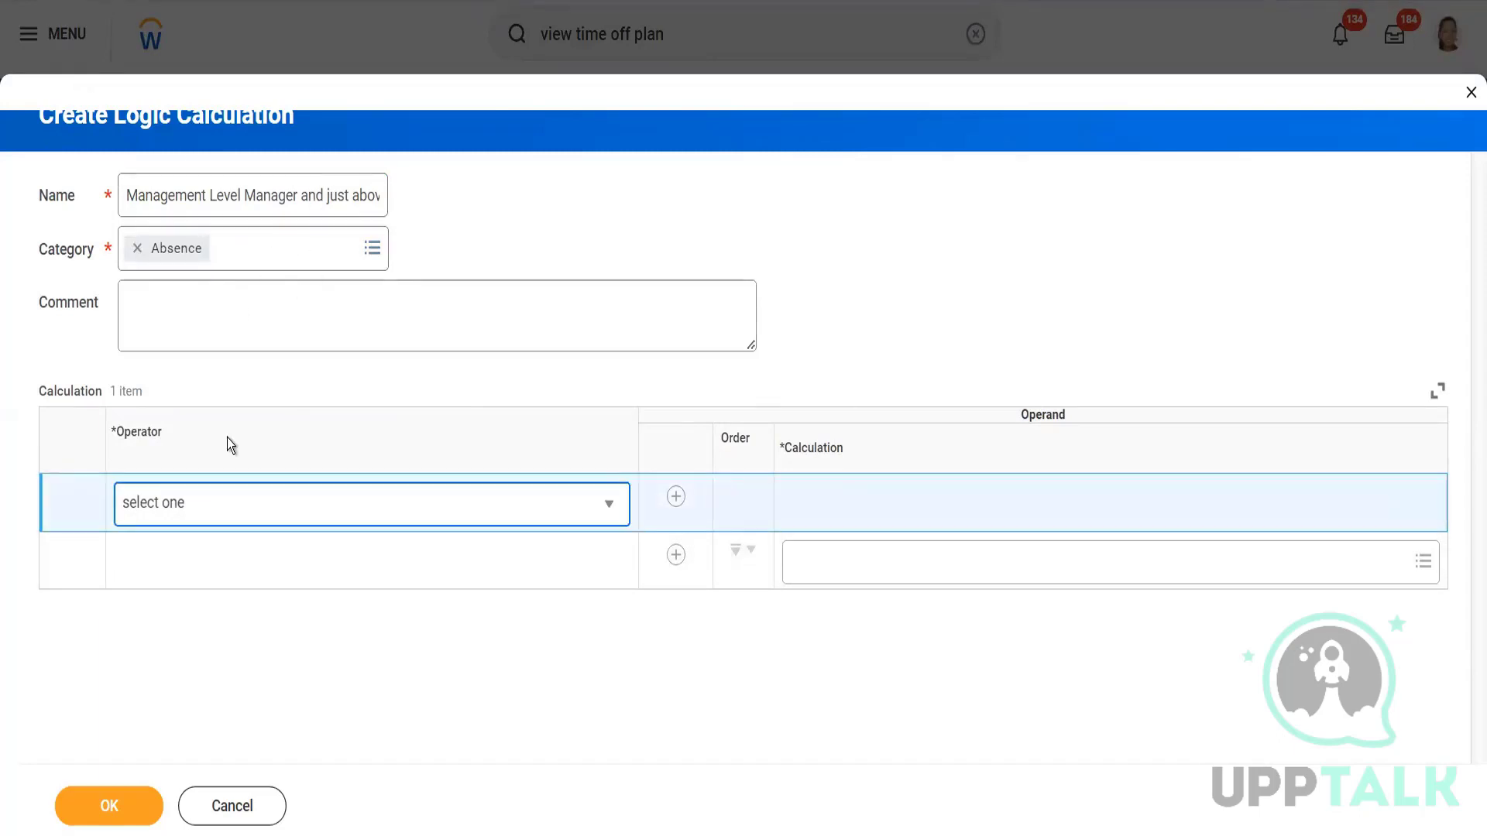
click(269, 508)
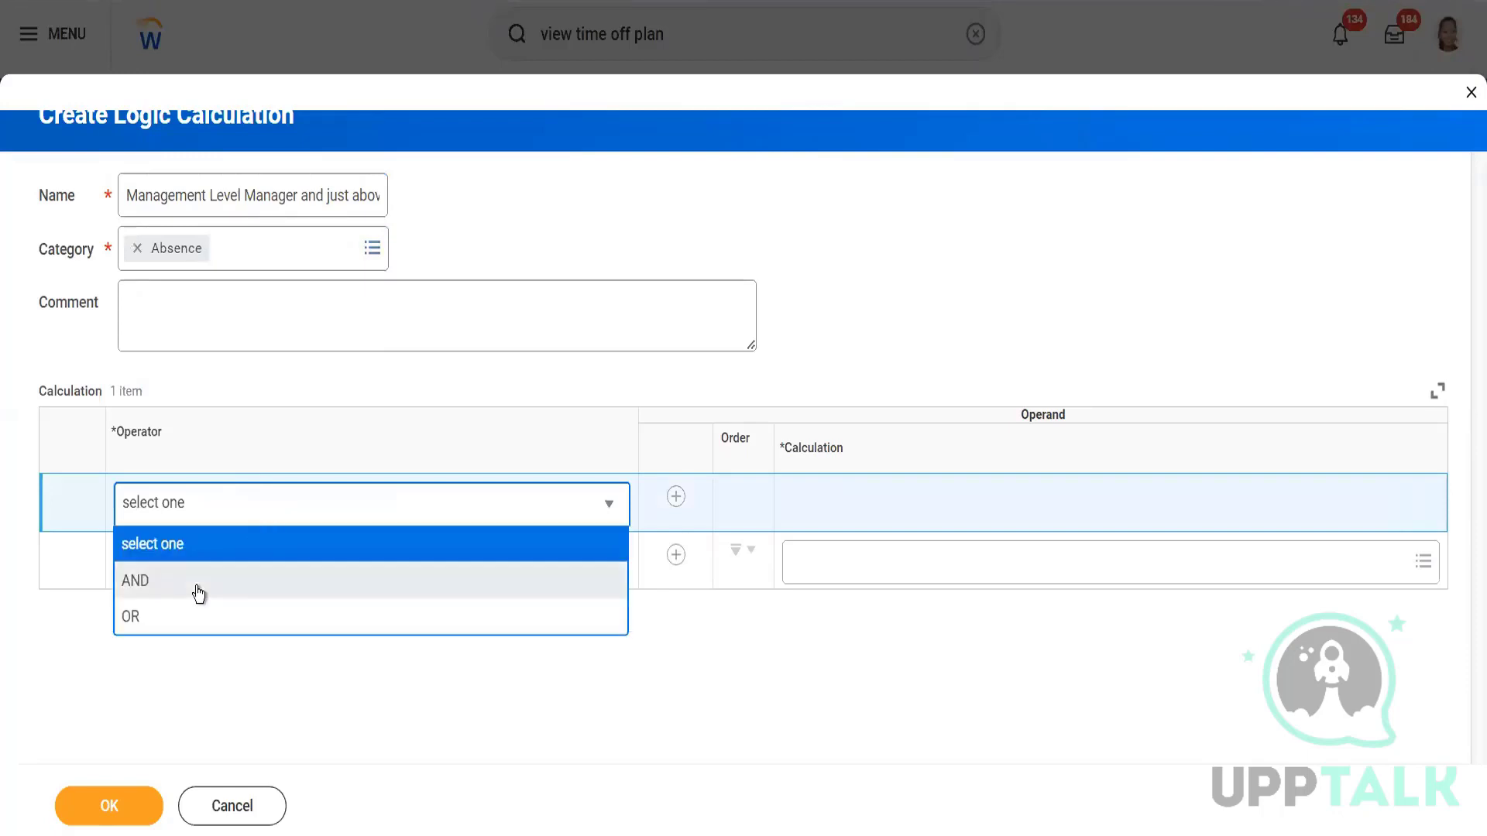
click(183, 620)
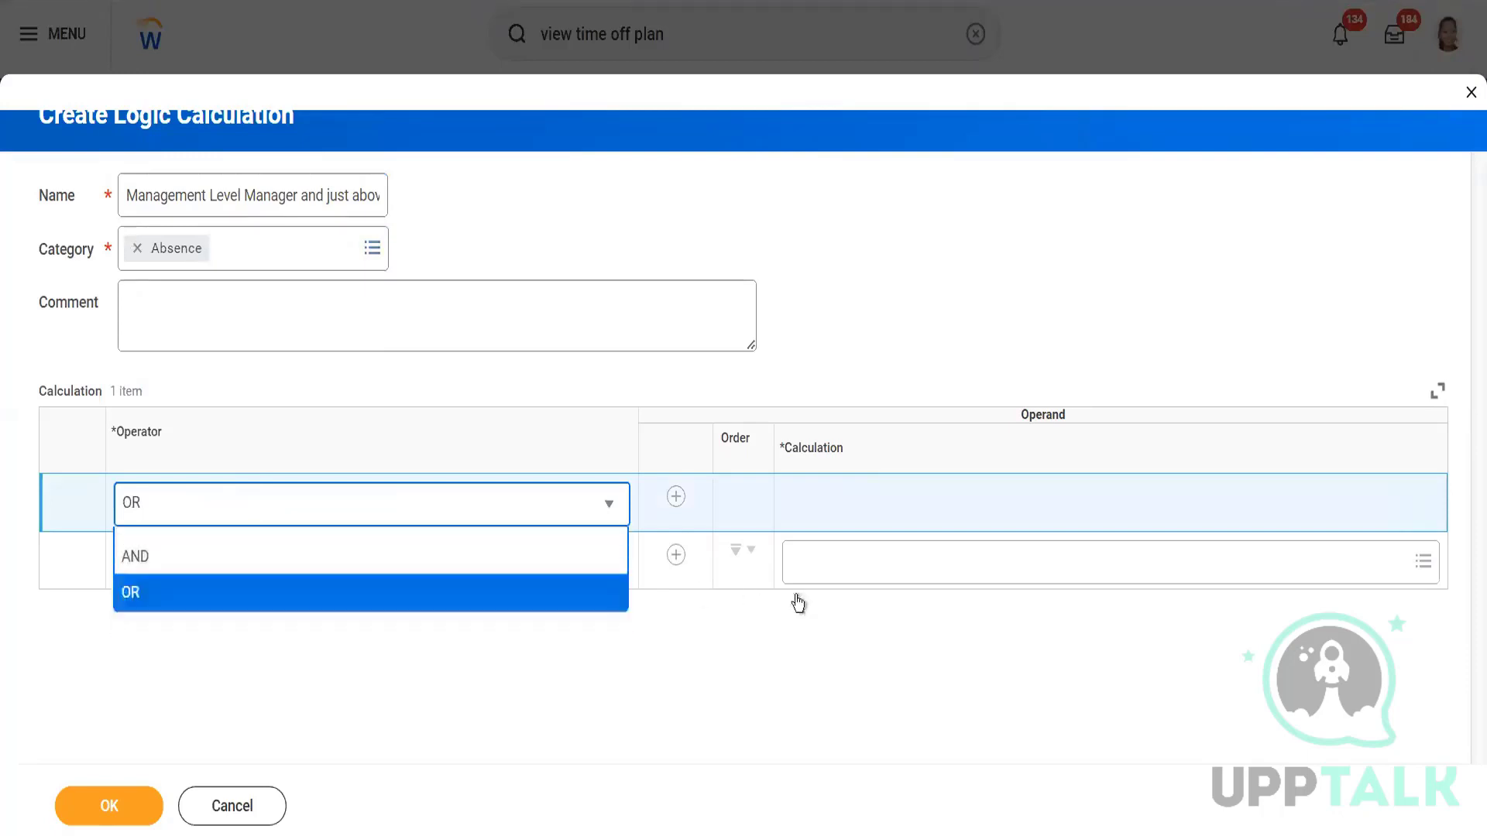
drag(255, 195, 457, 192)
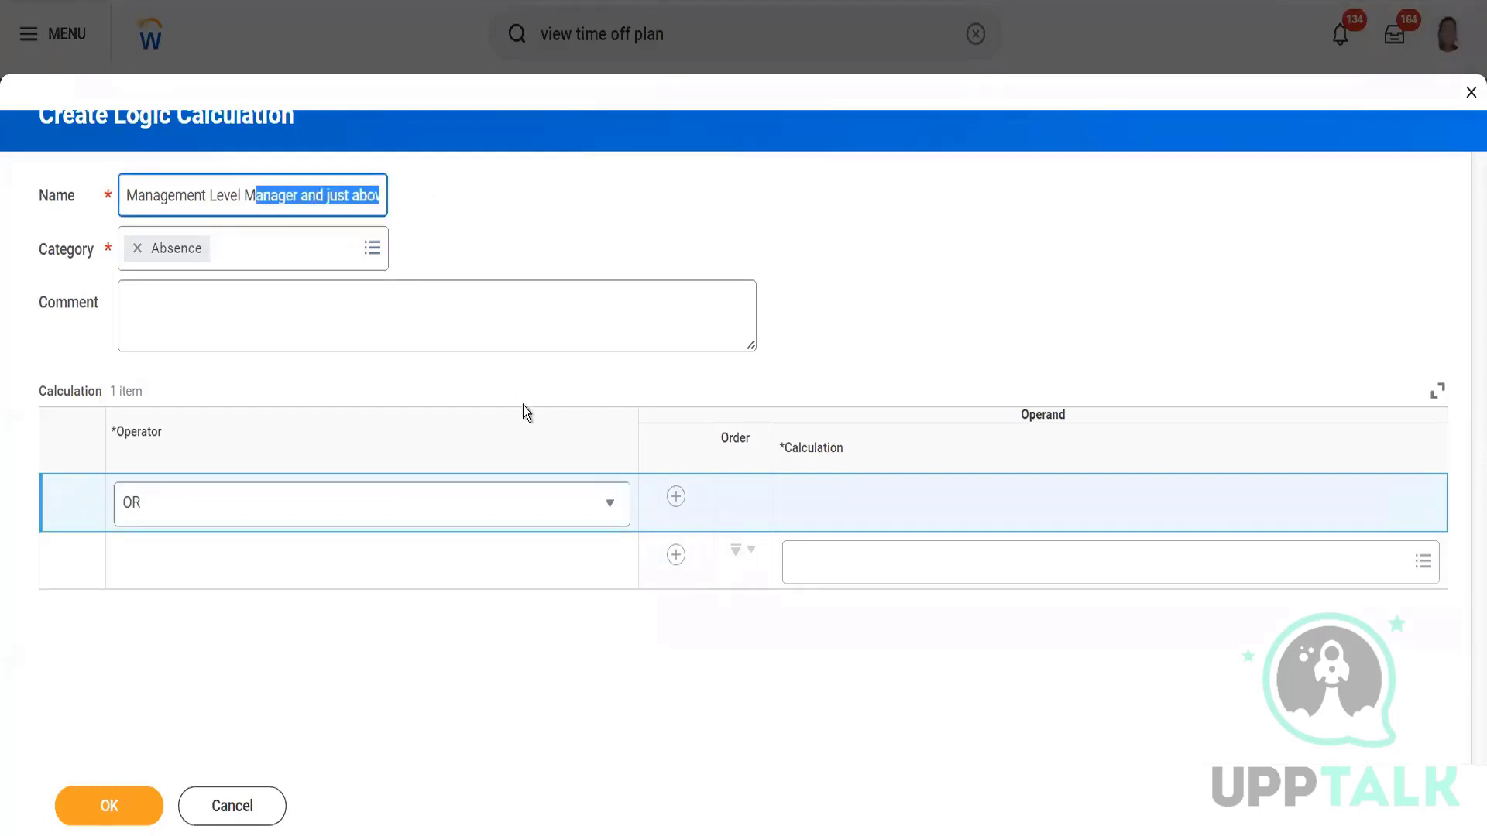
click(880, 568)
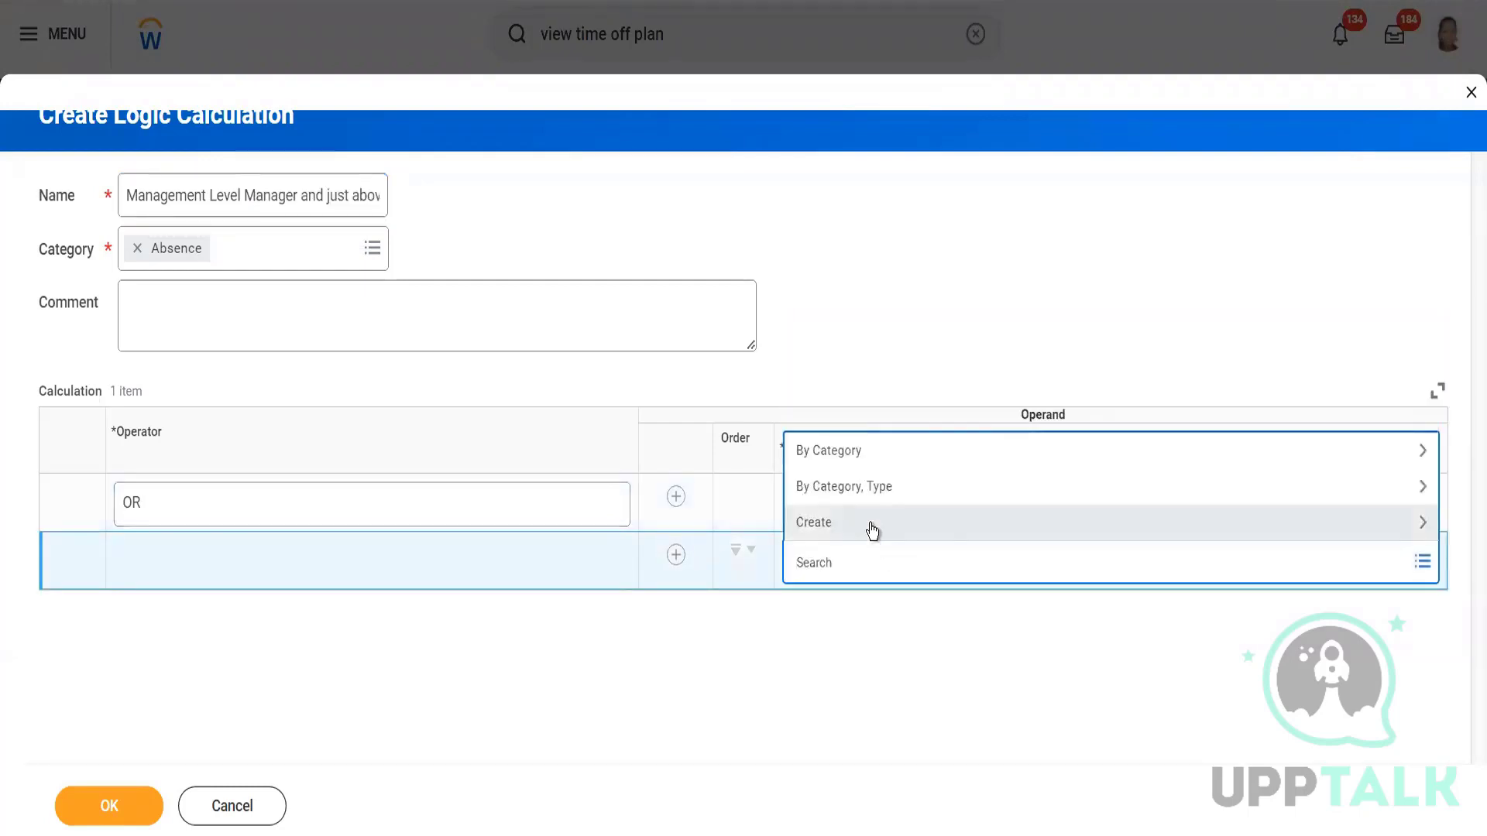
Create an instance set comparison named 'Management Level = Manager as of PE' in category Absence.
click(873, 529)
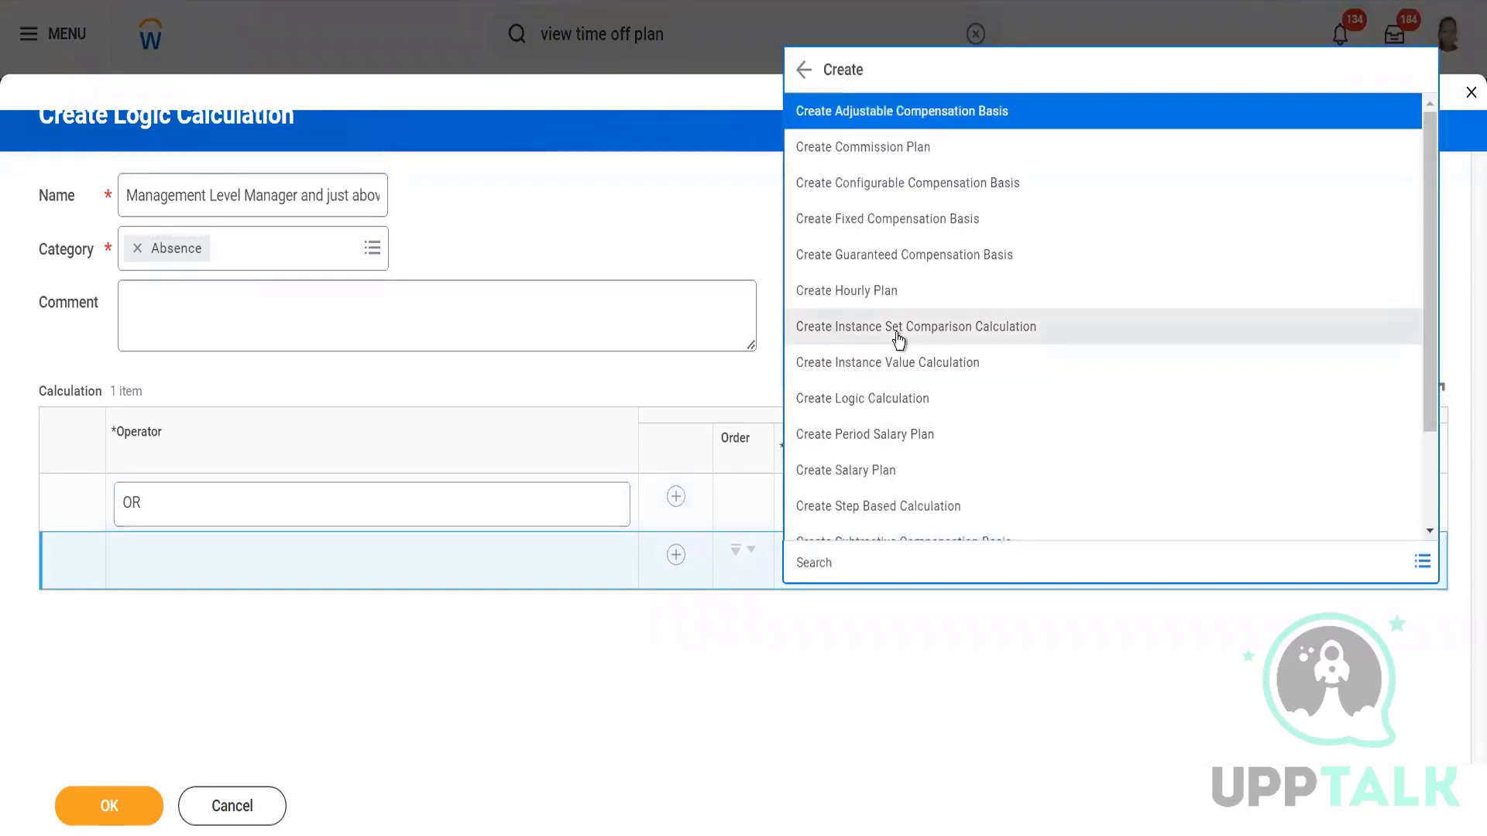
click(895, 333)
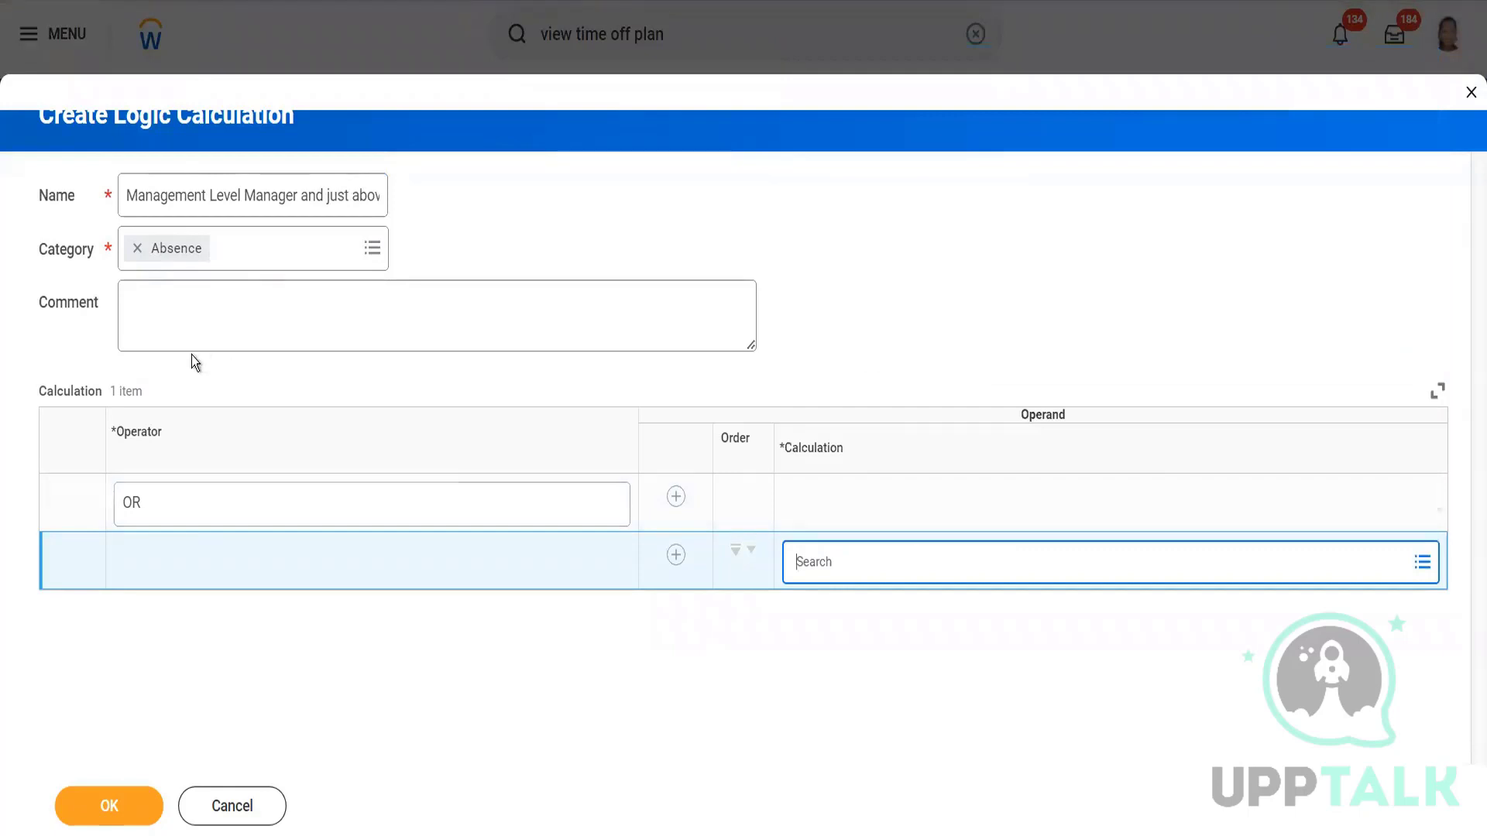
click(166, 196)
text(Manageent)
key(BackSpace)
key(ctrl+a)
text(=)
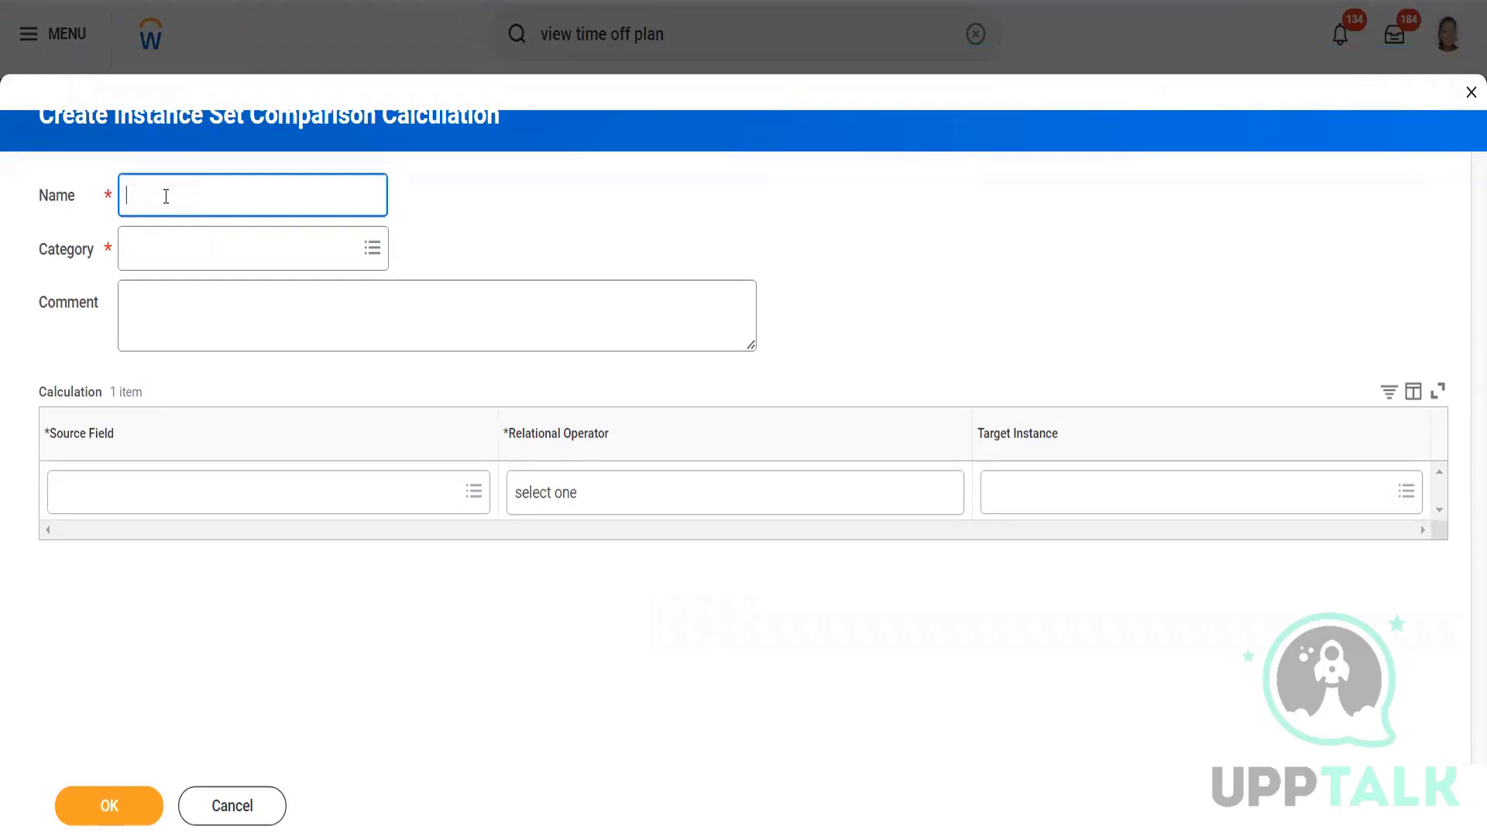
text(Management Level = Manager )
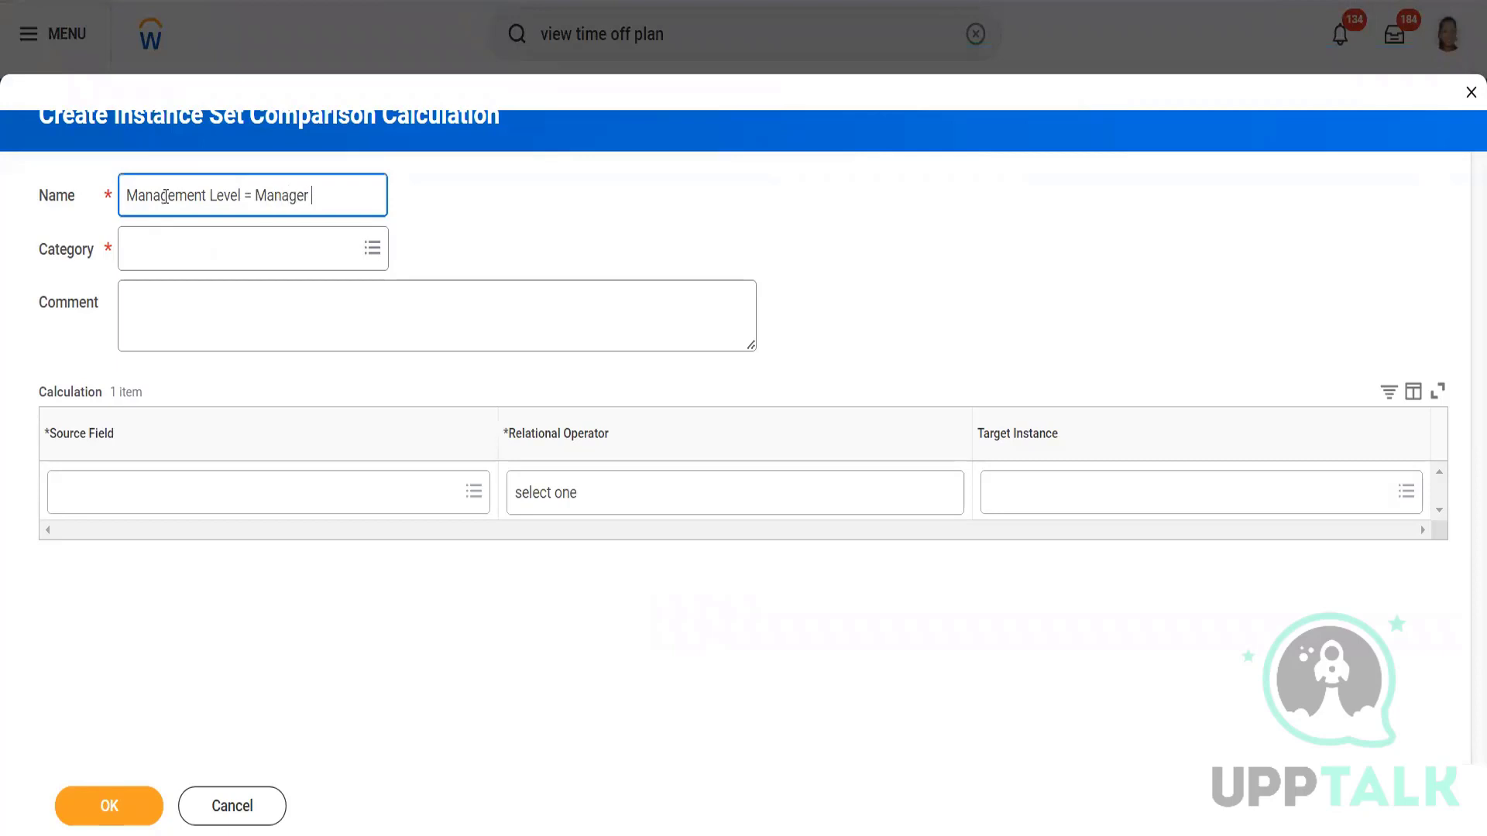
text(as of PE)
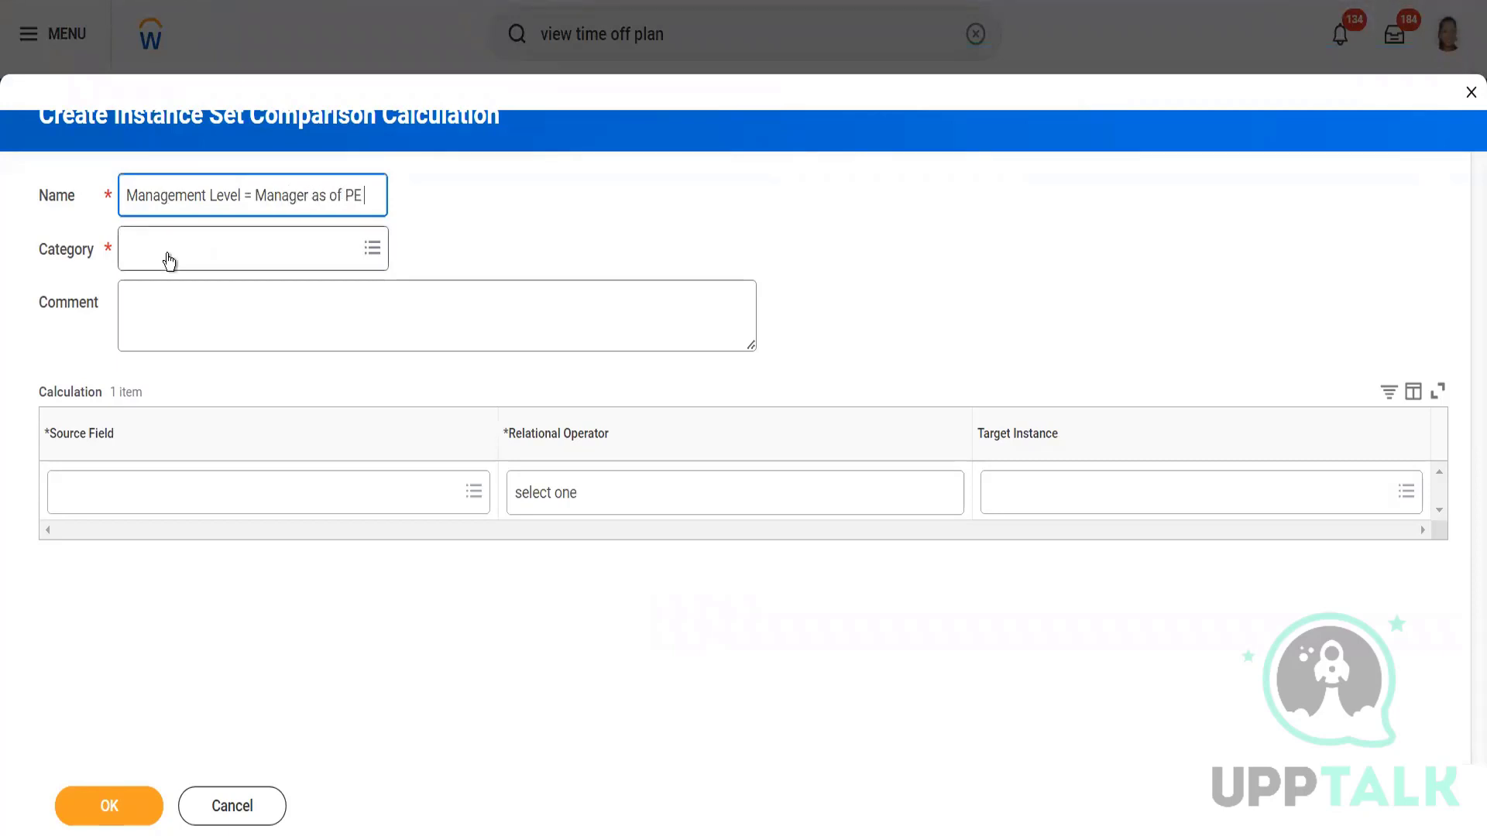
click(167, 257)
click(172, 291)
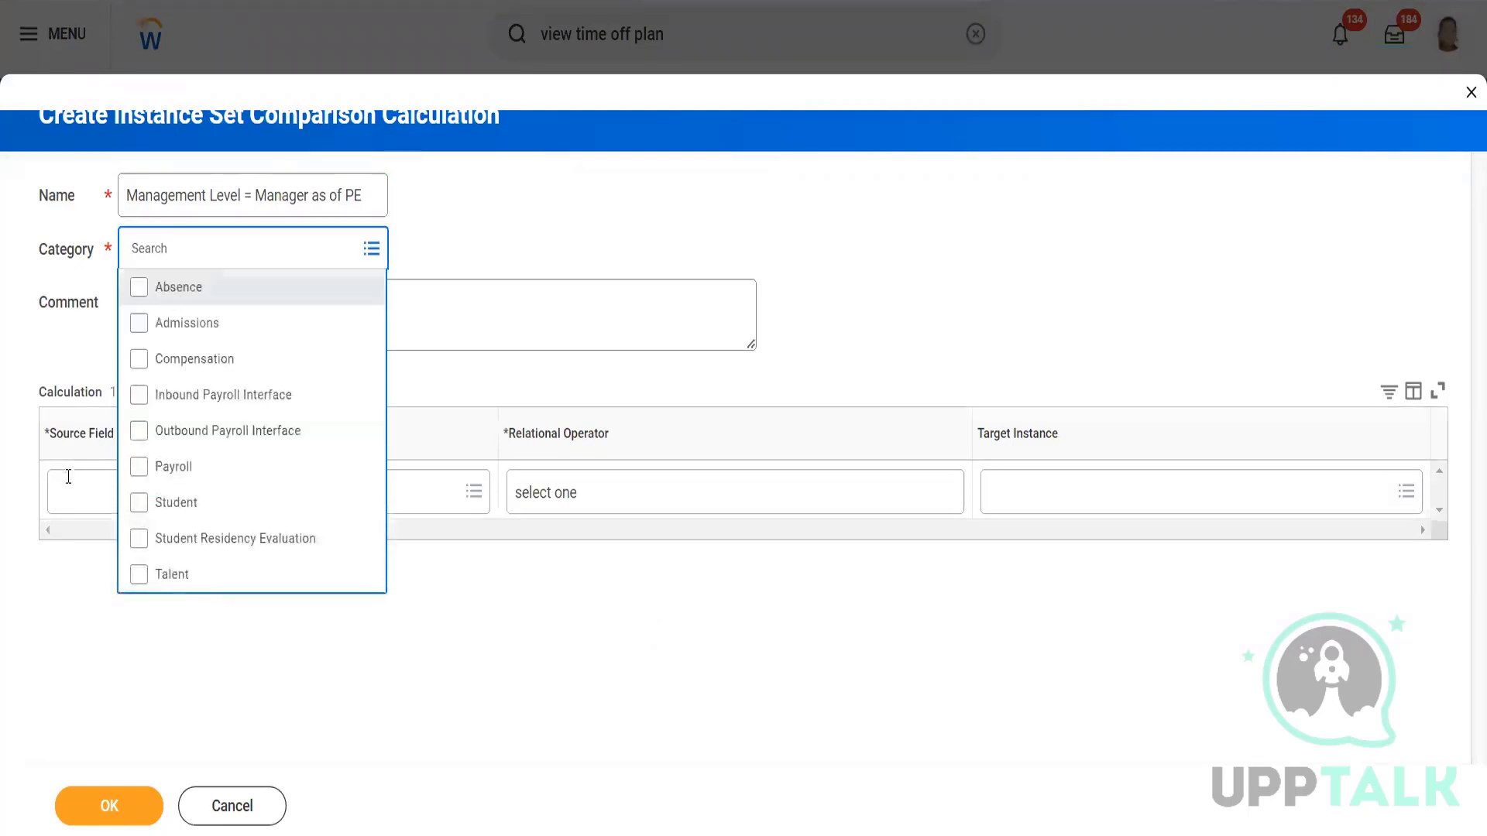
Set the comparison's source field to Management Level as of Period End Date.
click(73, 546)
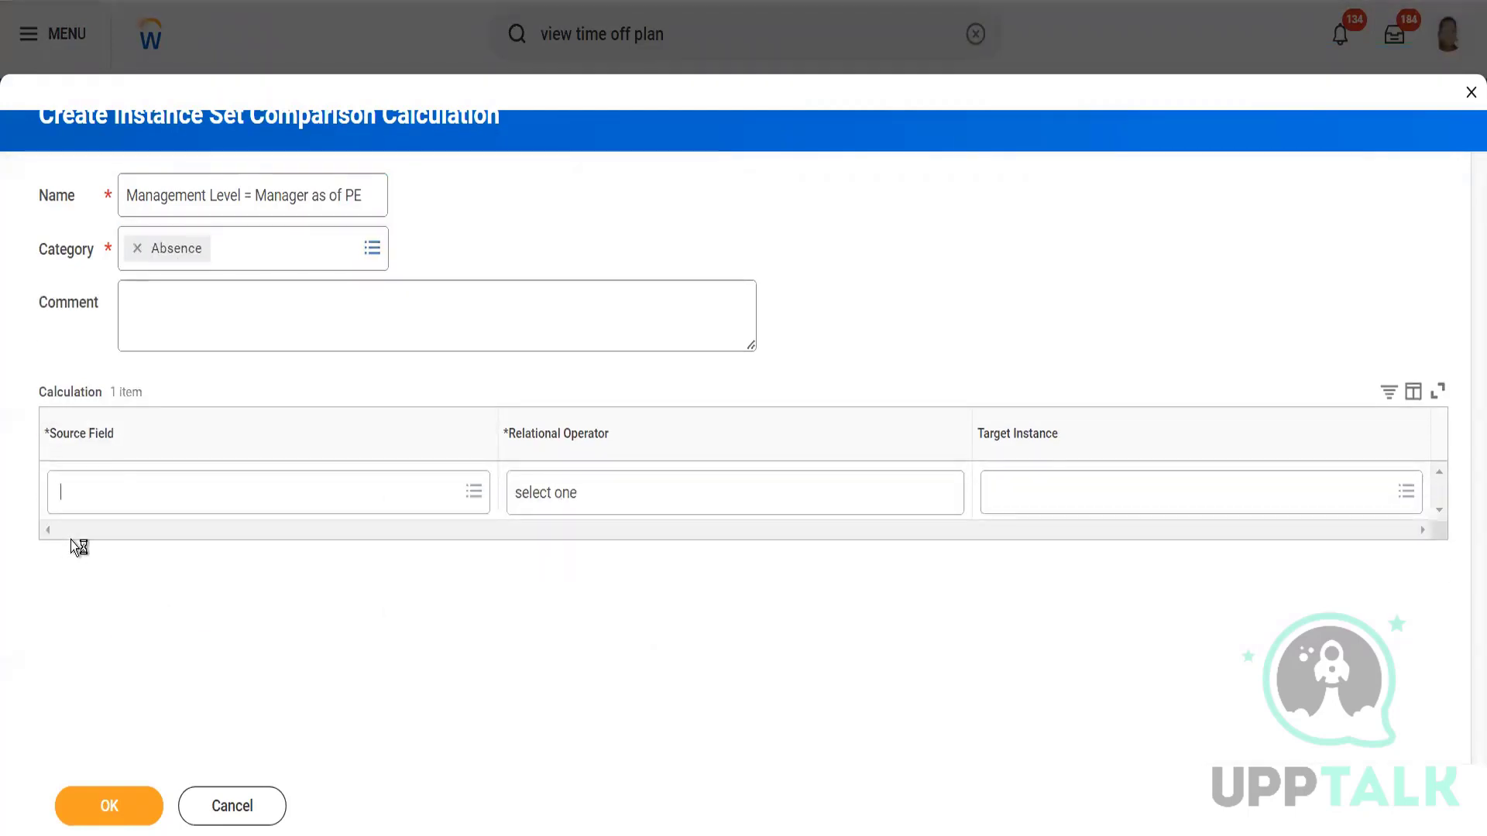
text(Management level)
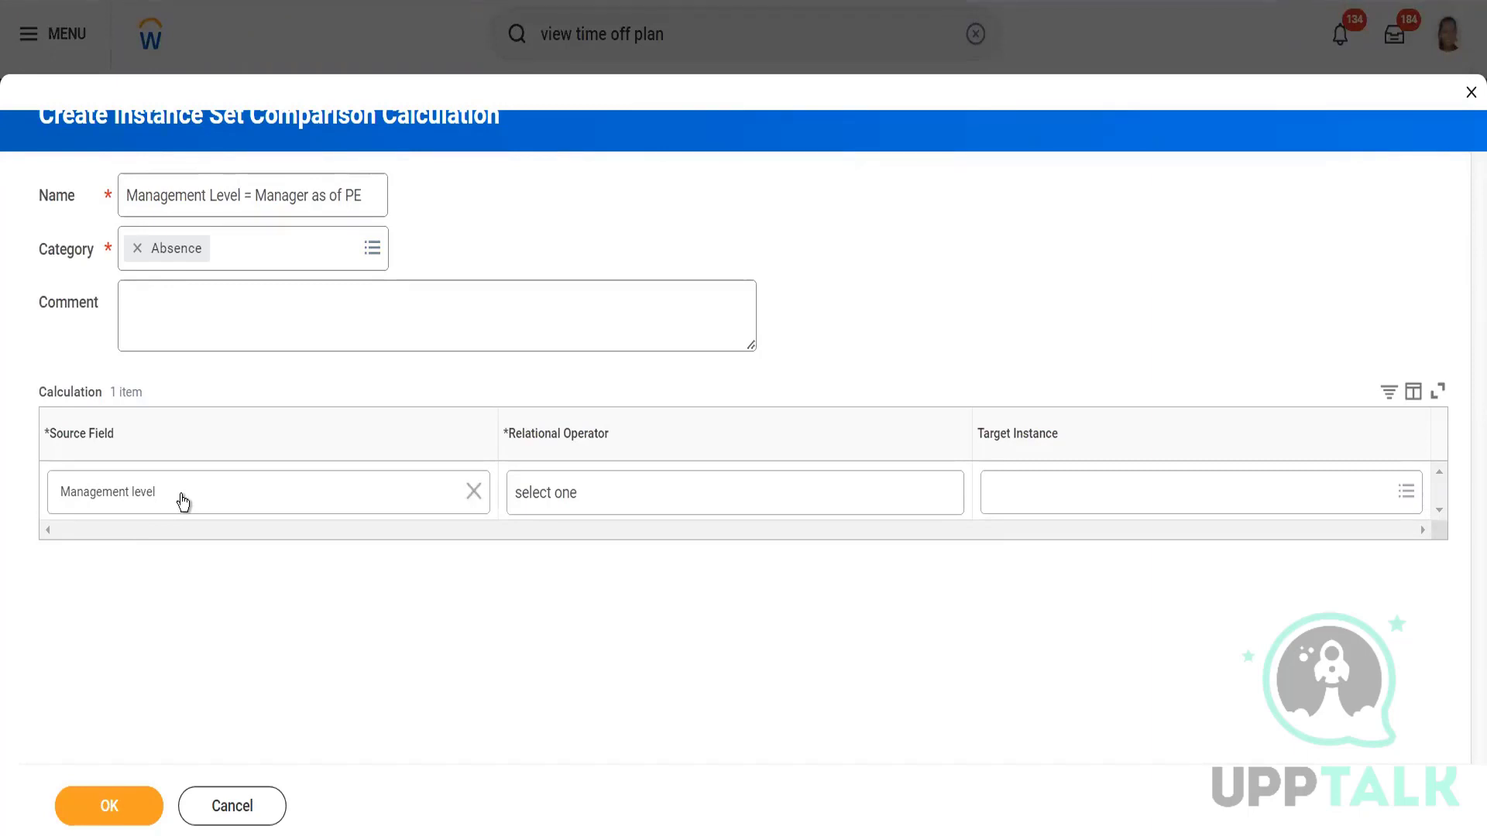
key(Return)
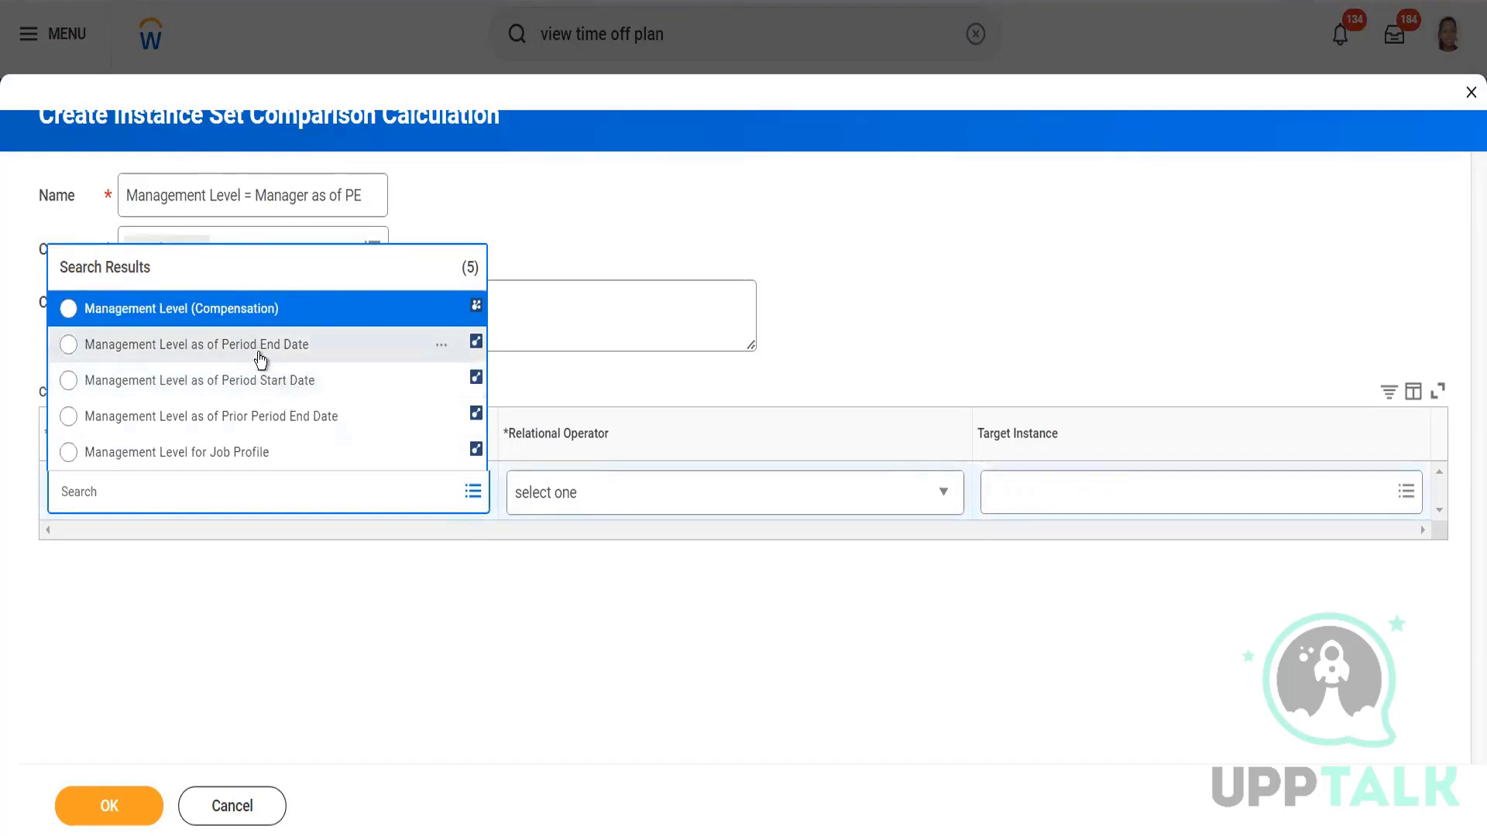
click(279, 361)
Set the comparison to 'in the selection list' matching 6 Manager and 5 Director, and save it.
click(581, 494)
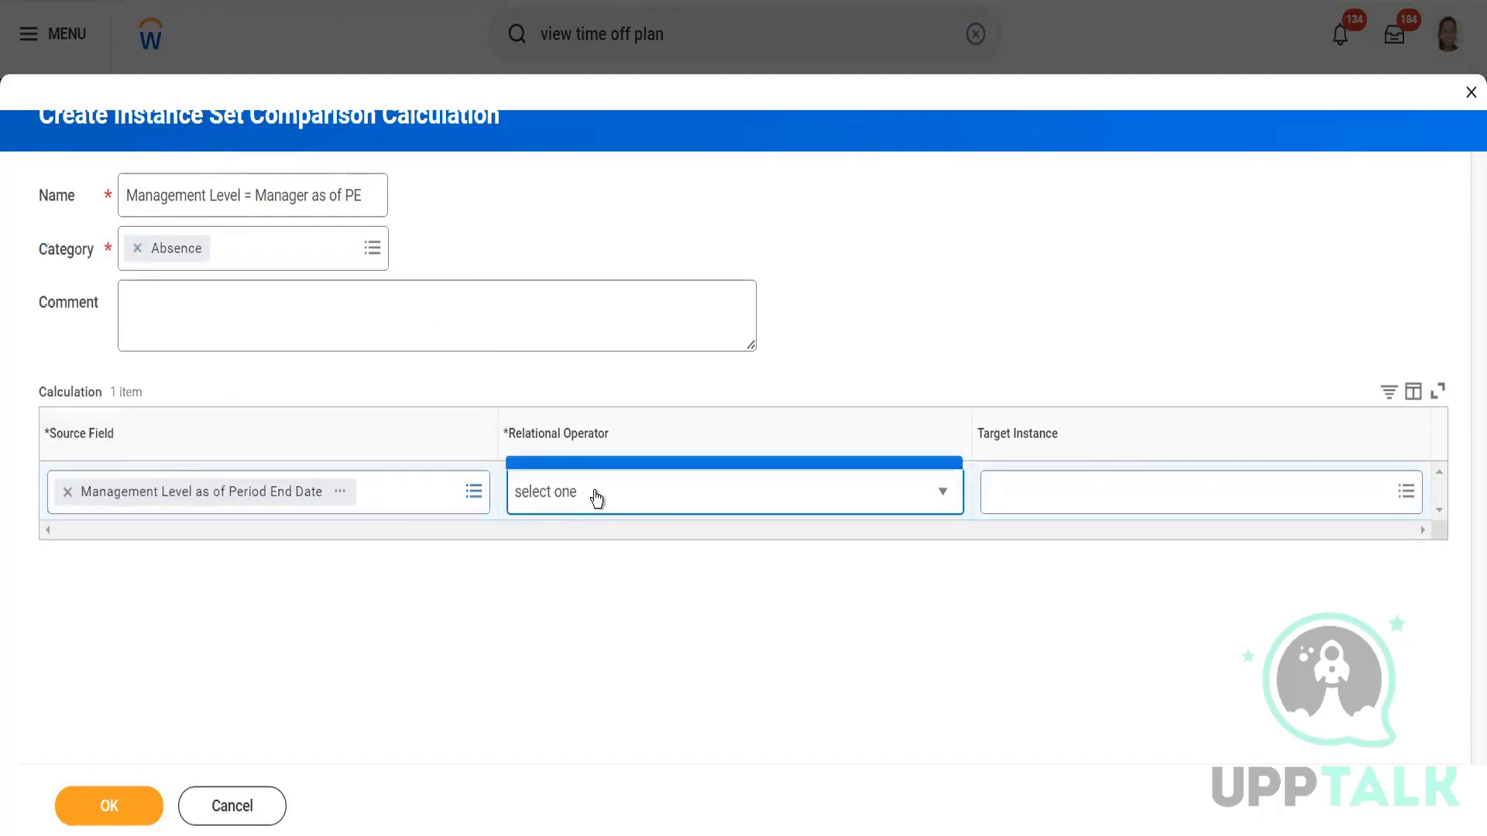
click(587, 236)
click(1076, 492)
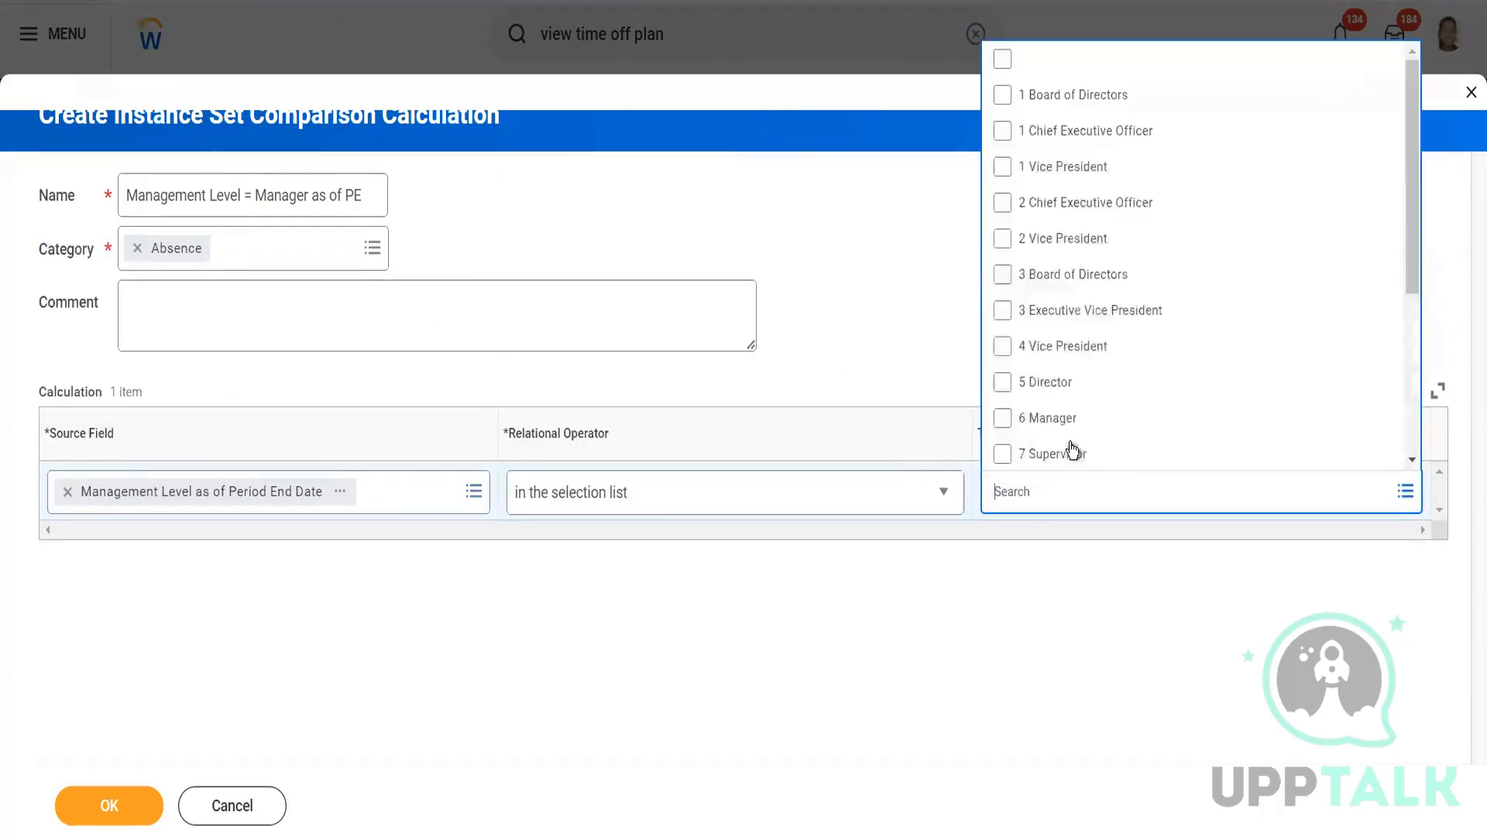
click(1056, 422)
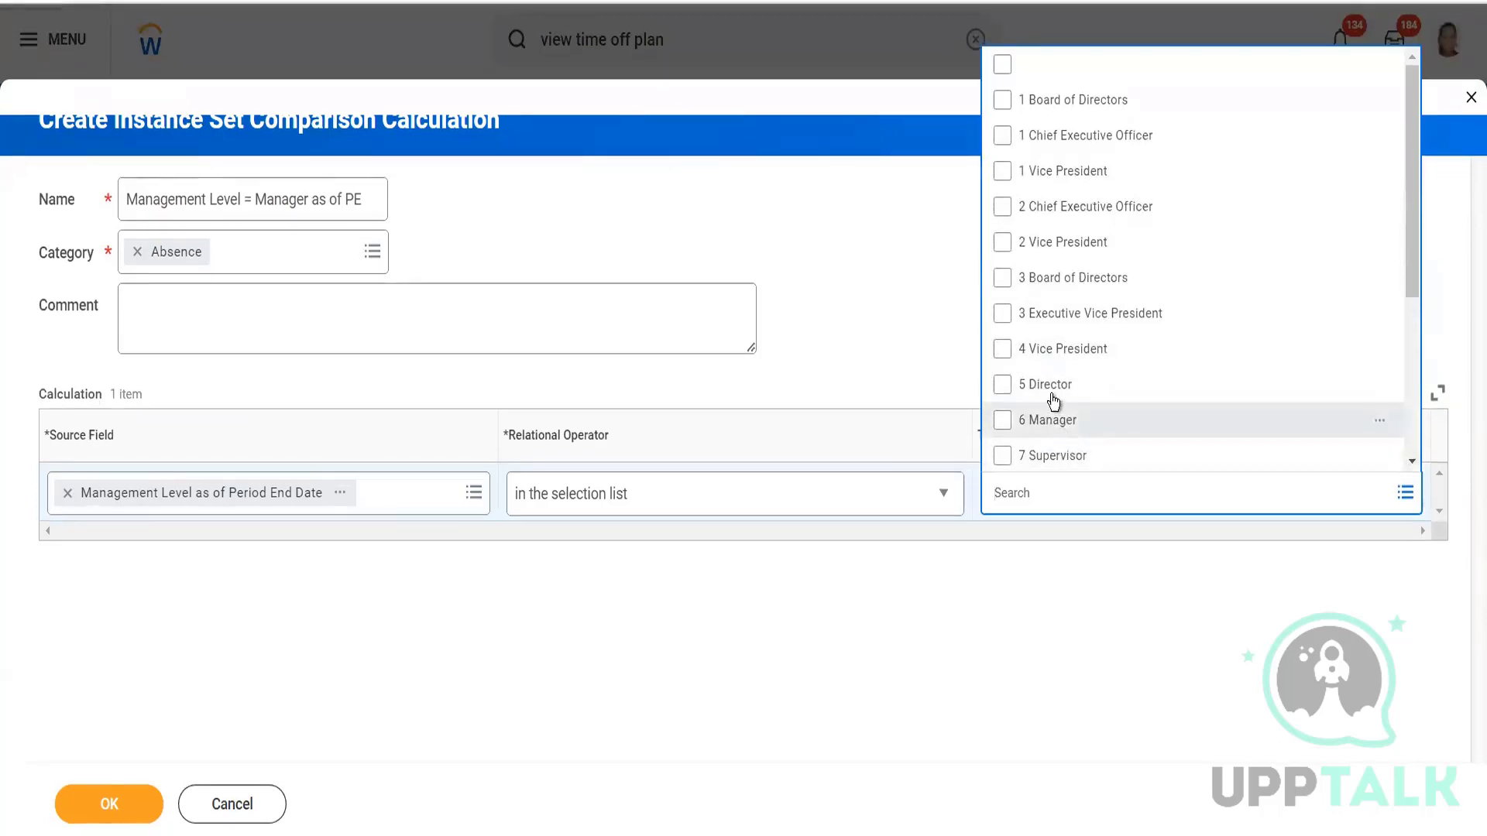
click(1047, 387)
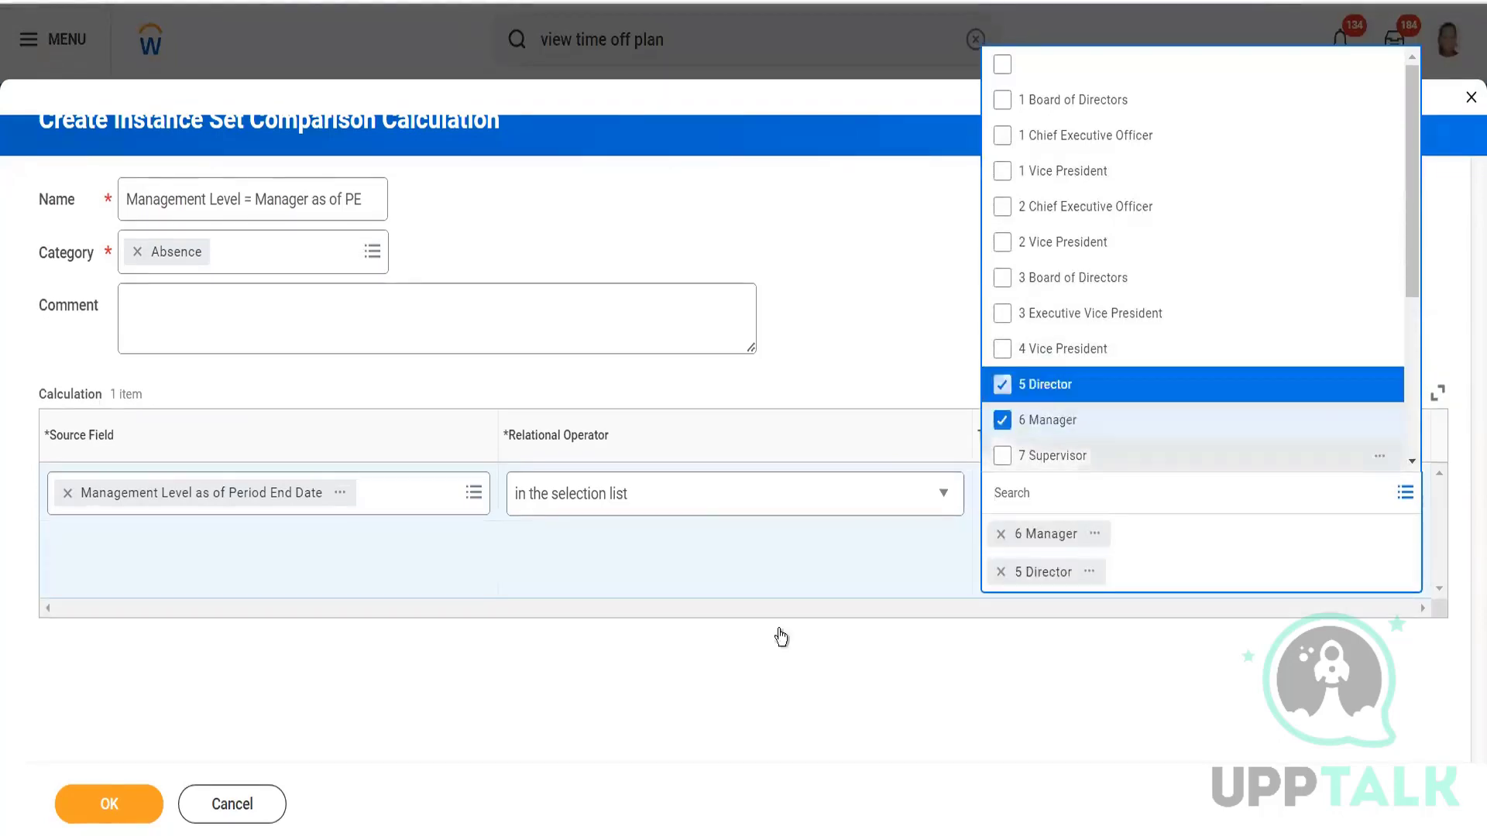
click(329, 644)
click(133, 797)
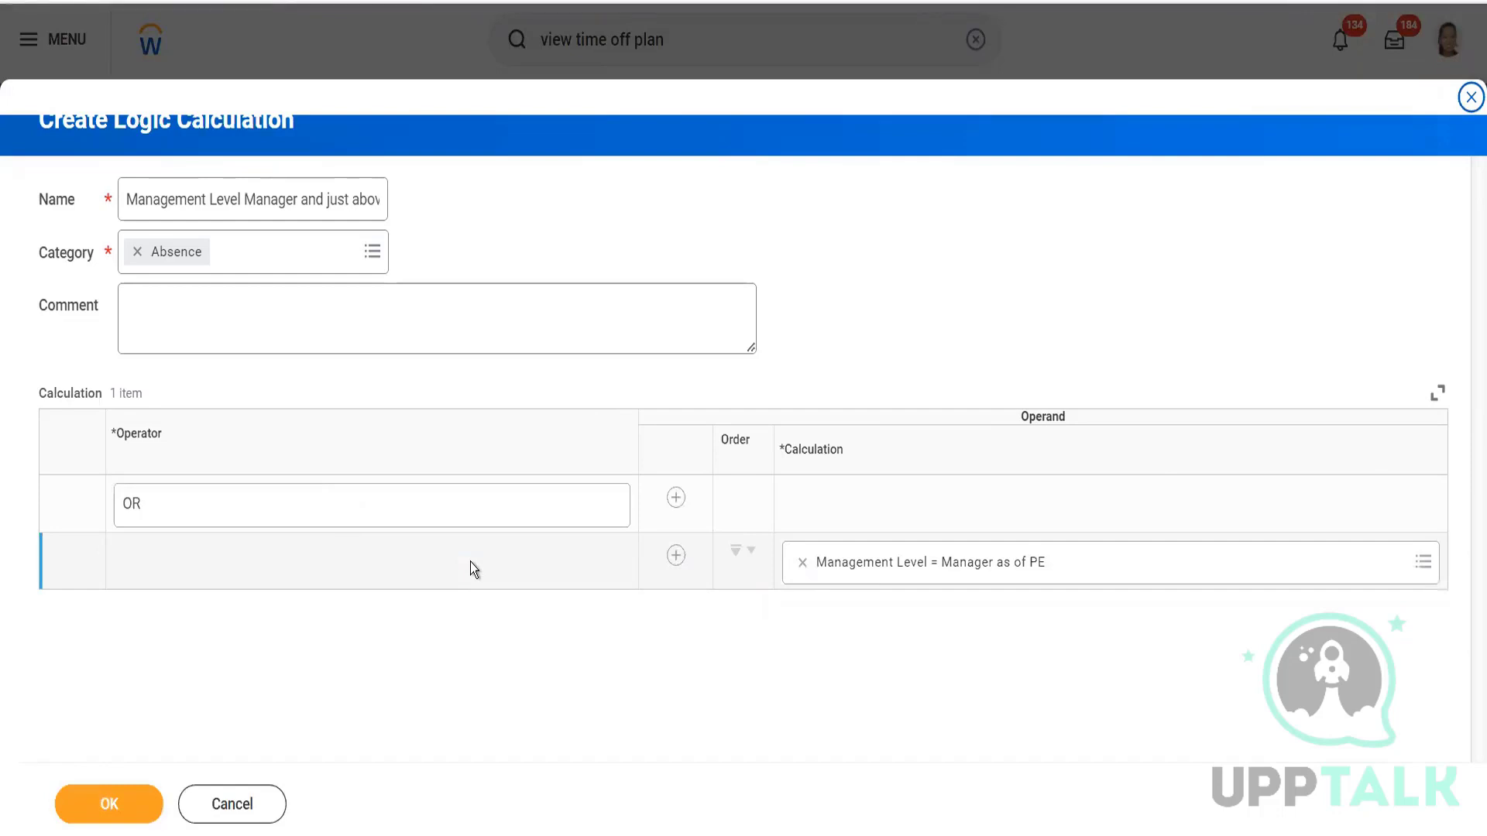
Add a second operand row and append 'as of PE OR PS AND MID' to the calculation name.
click(676, 555)
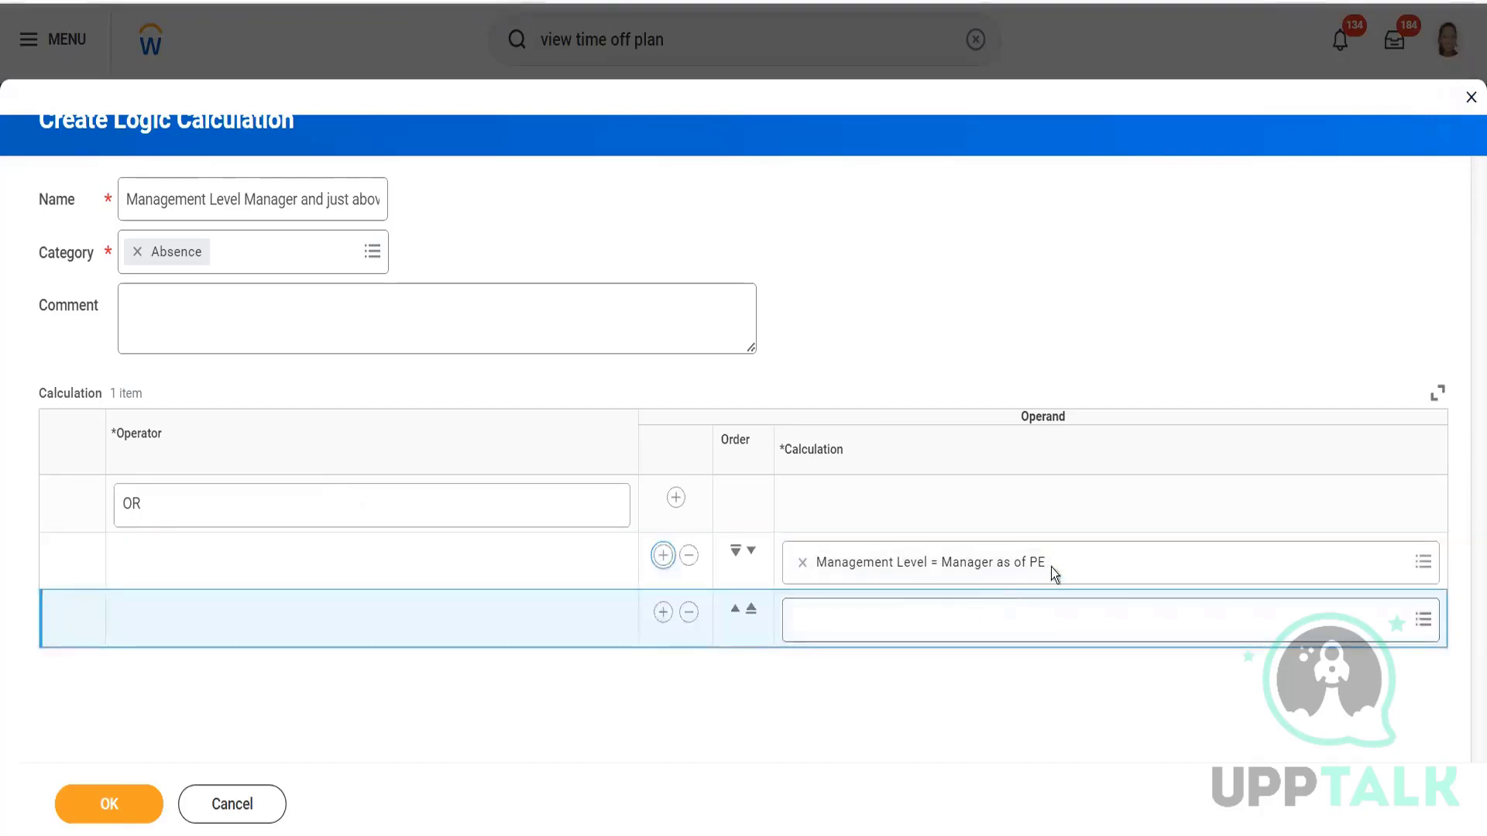
click(350, 200)
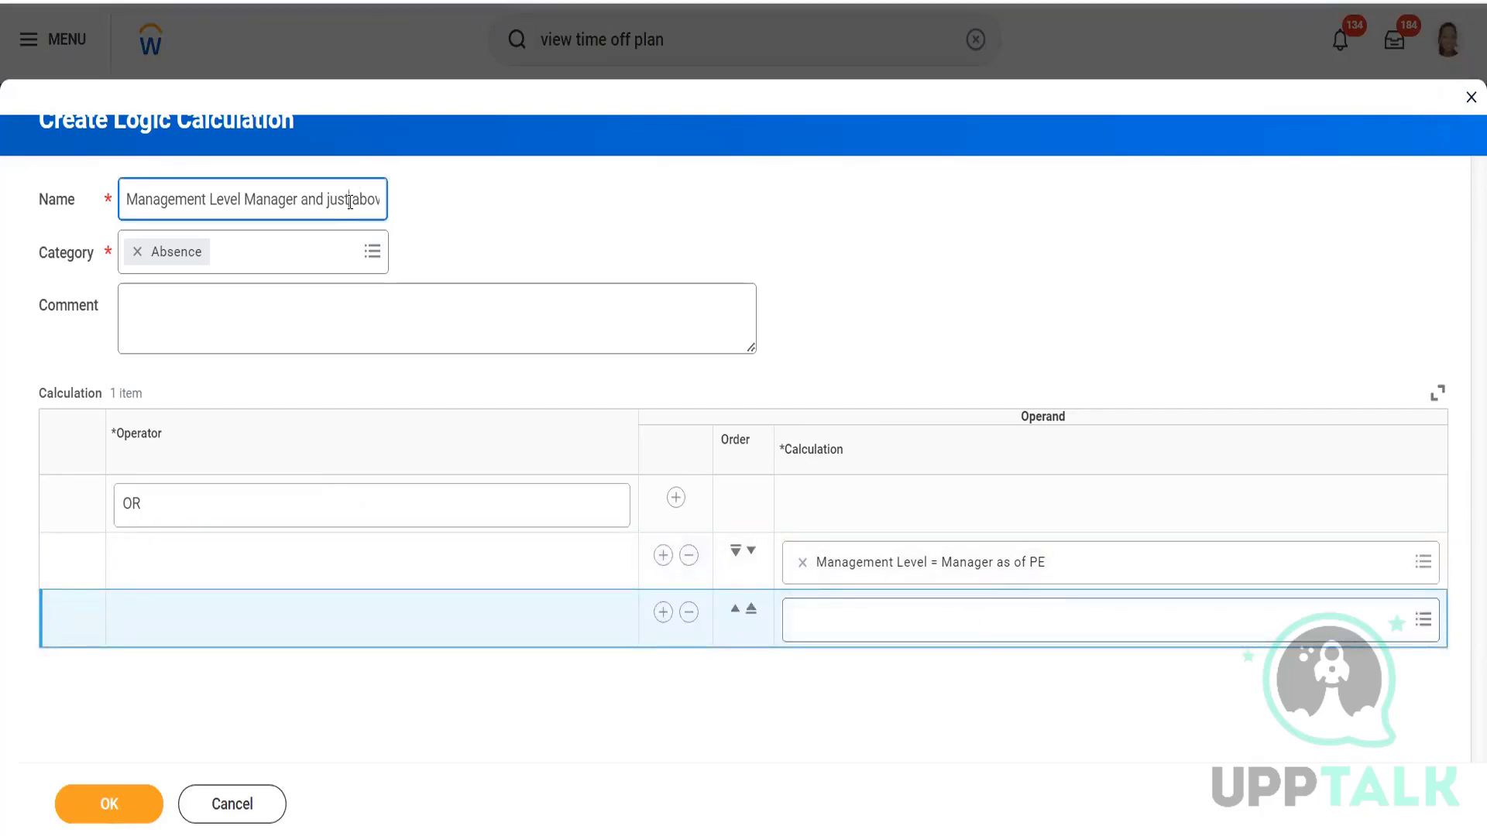
key(End)
text(as)
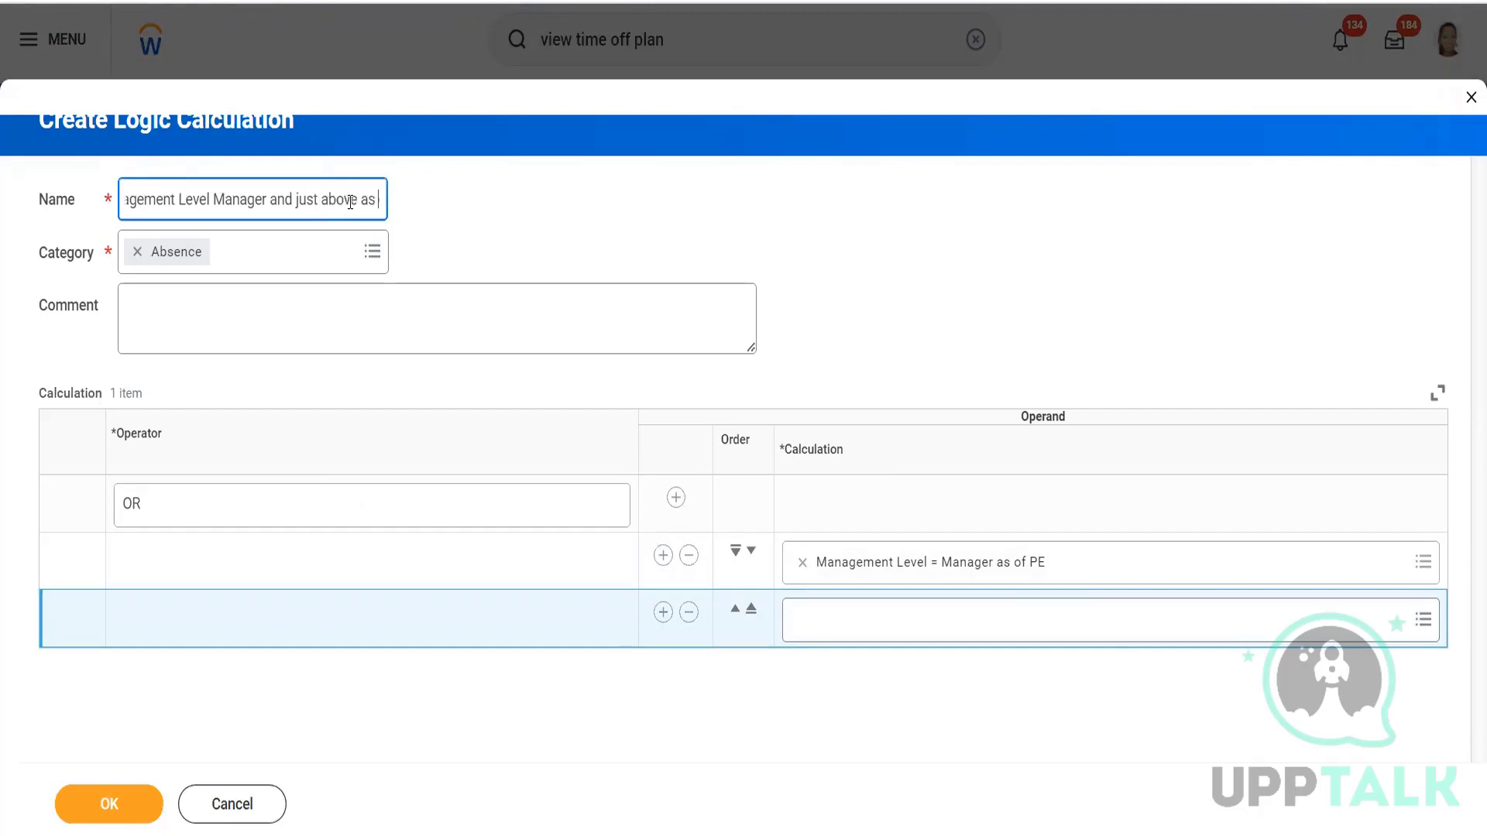
text( of PE OR P)
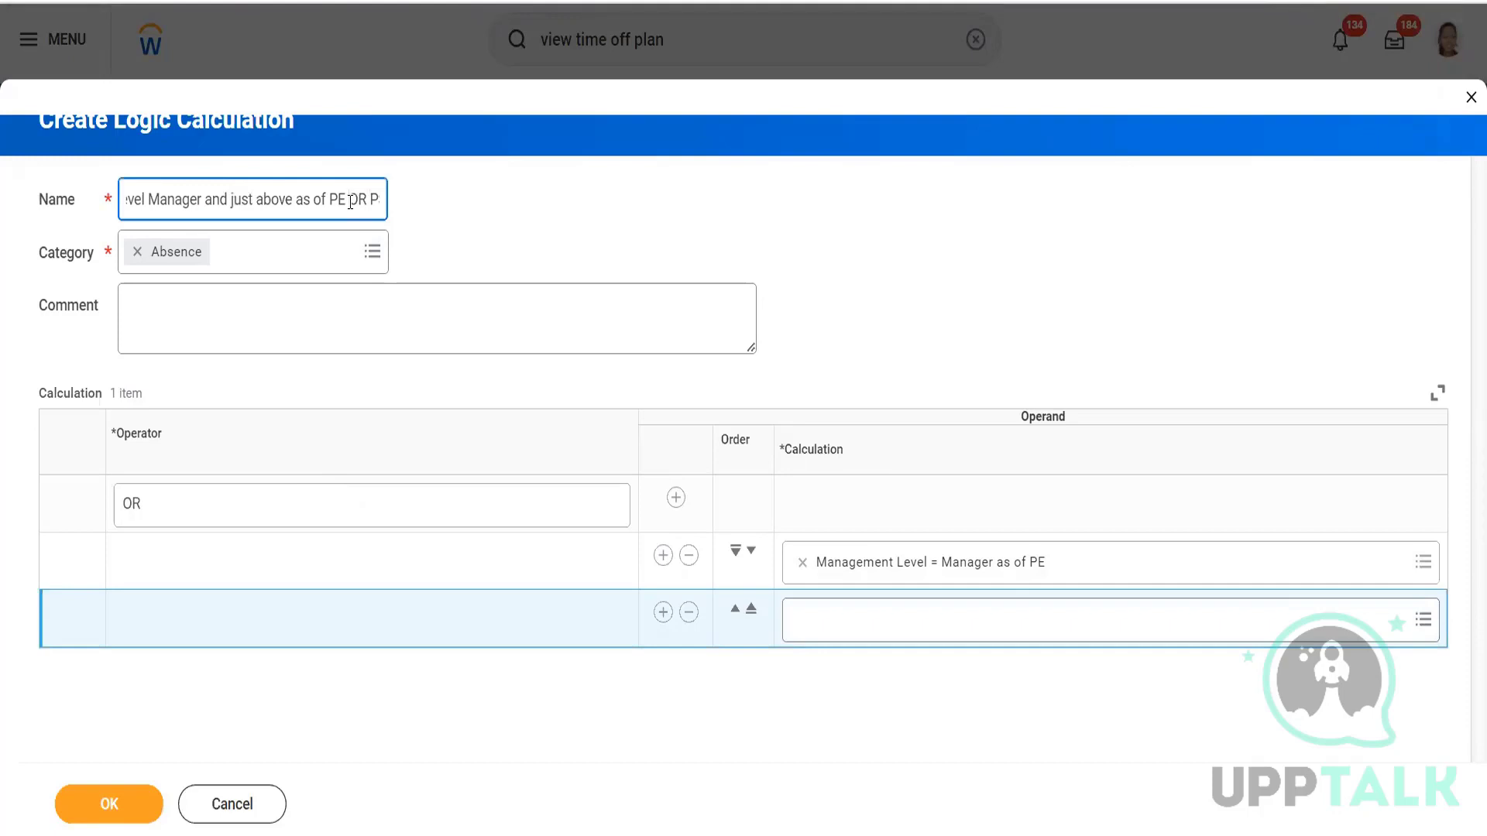
text(S )
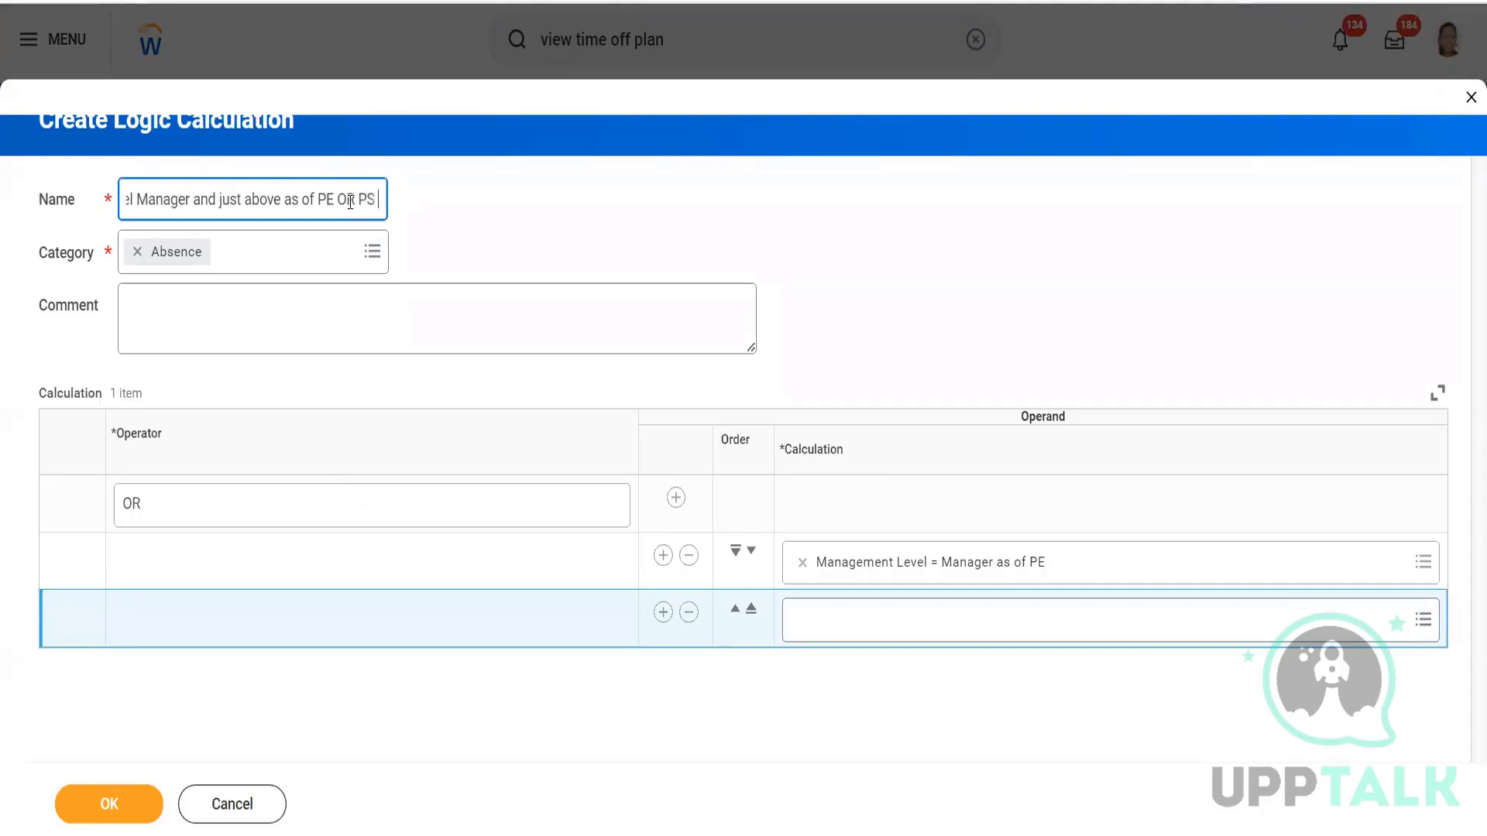
text( AND MID)
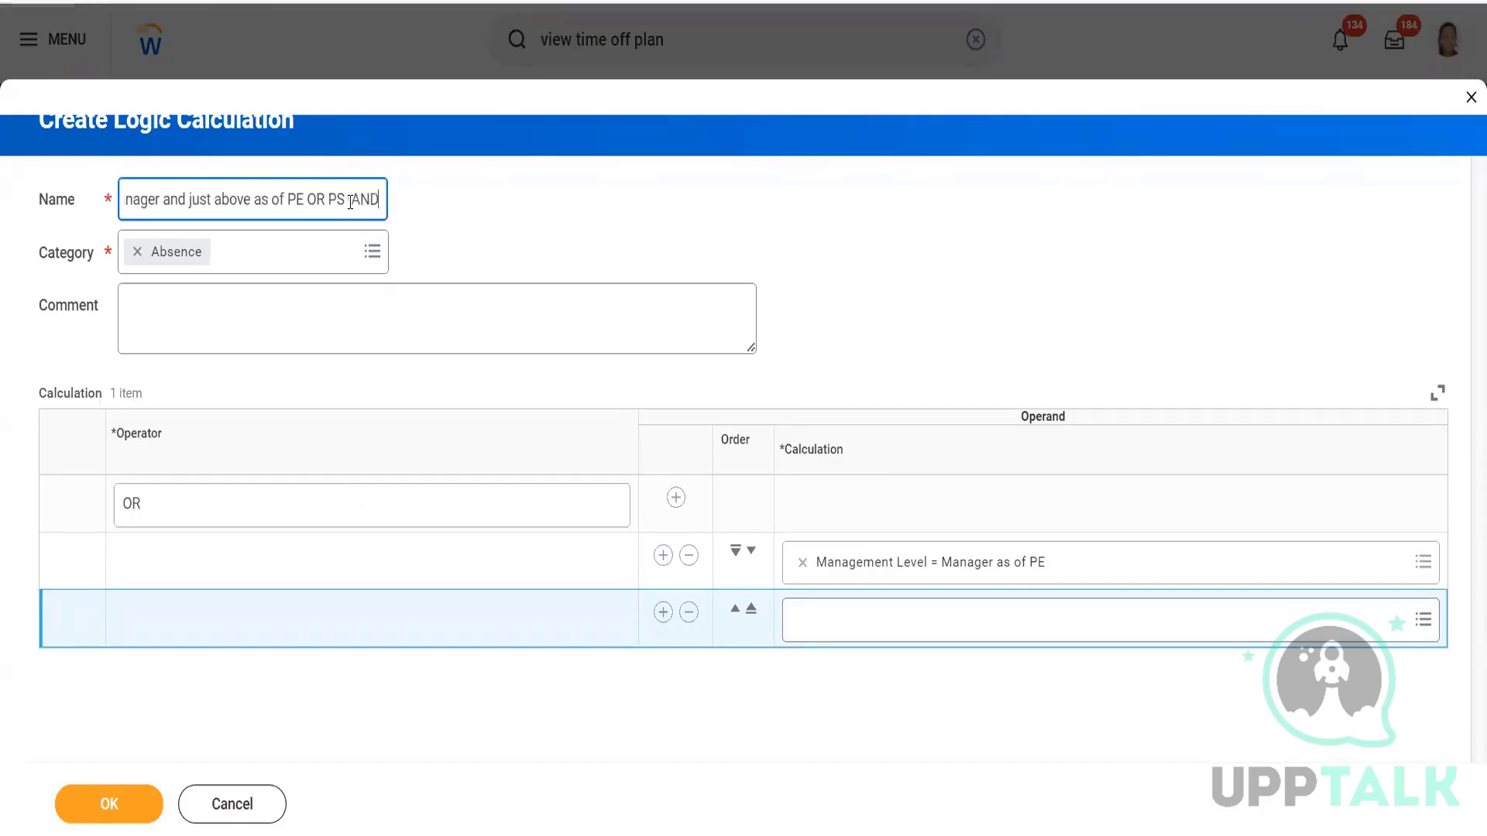
click(845, 616)
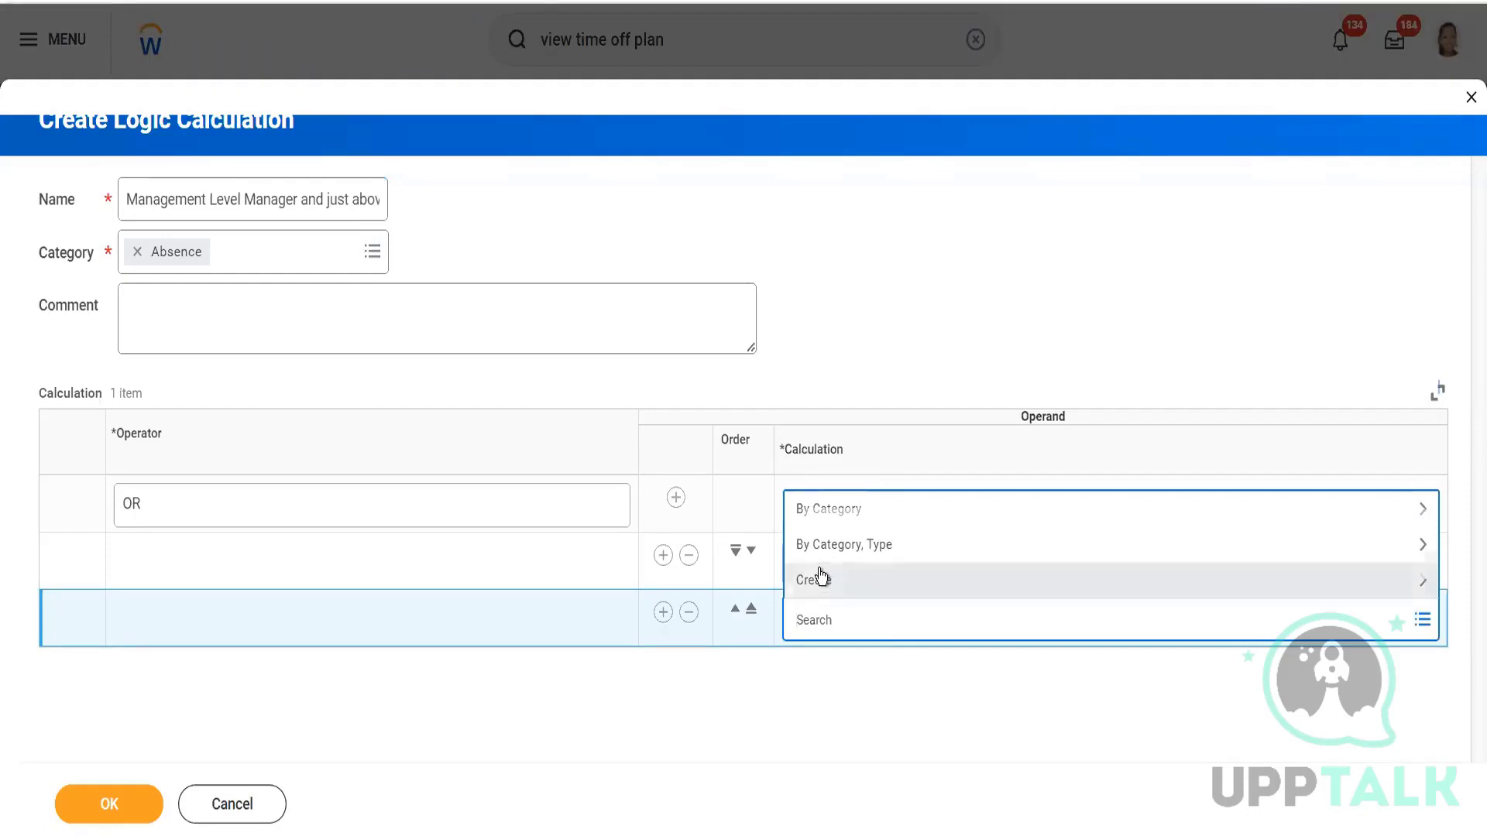
Create a new logic calculation named 'Management LEVEL as of PS Start Date AND MiD Period Termination is Manager or just above'.
click(823, 578)
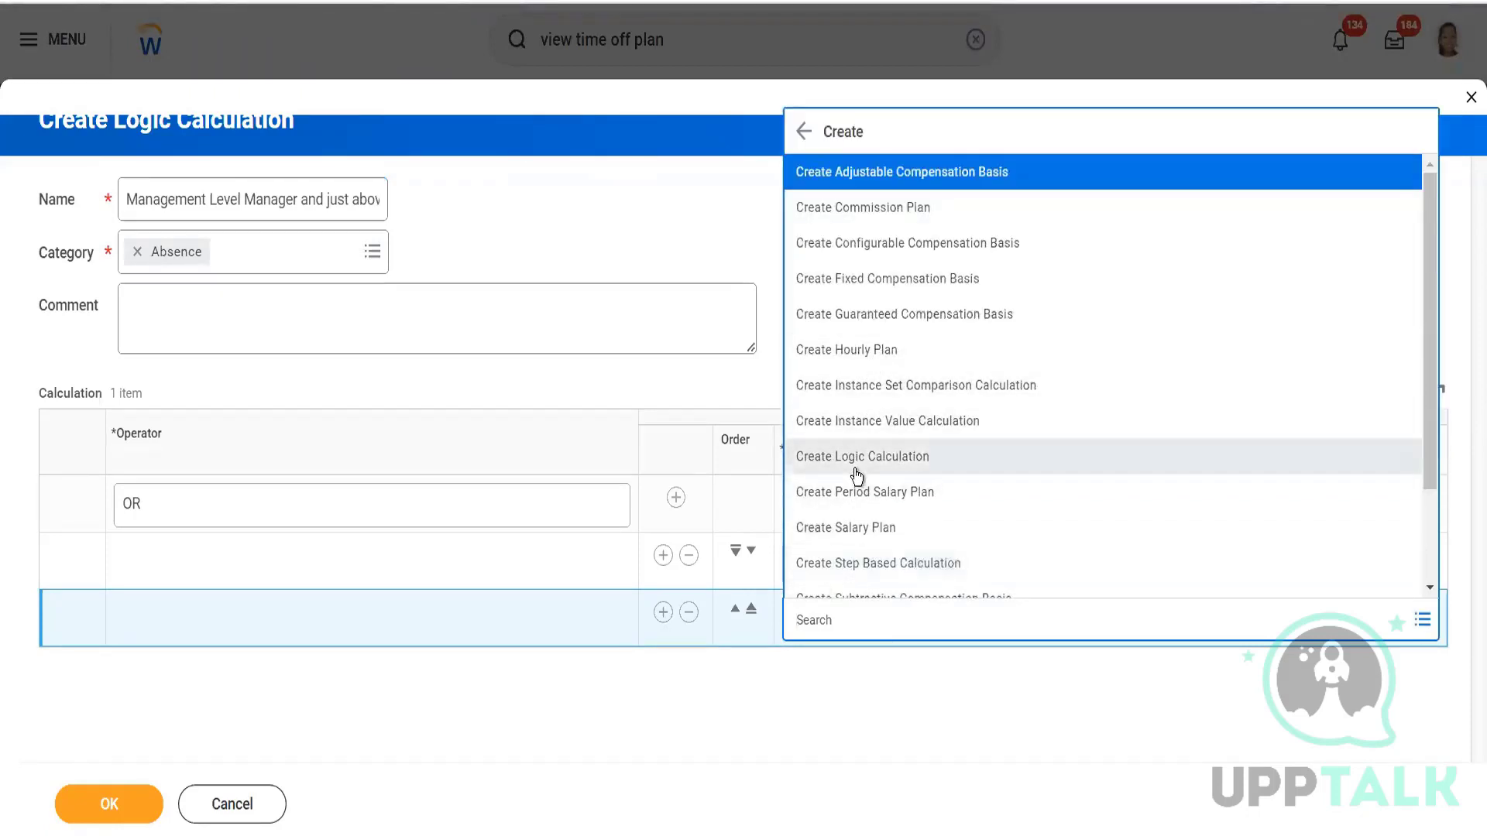
scroll(862, 342, down, 2)
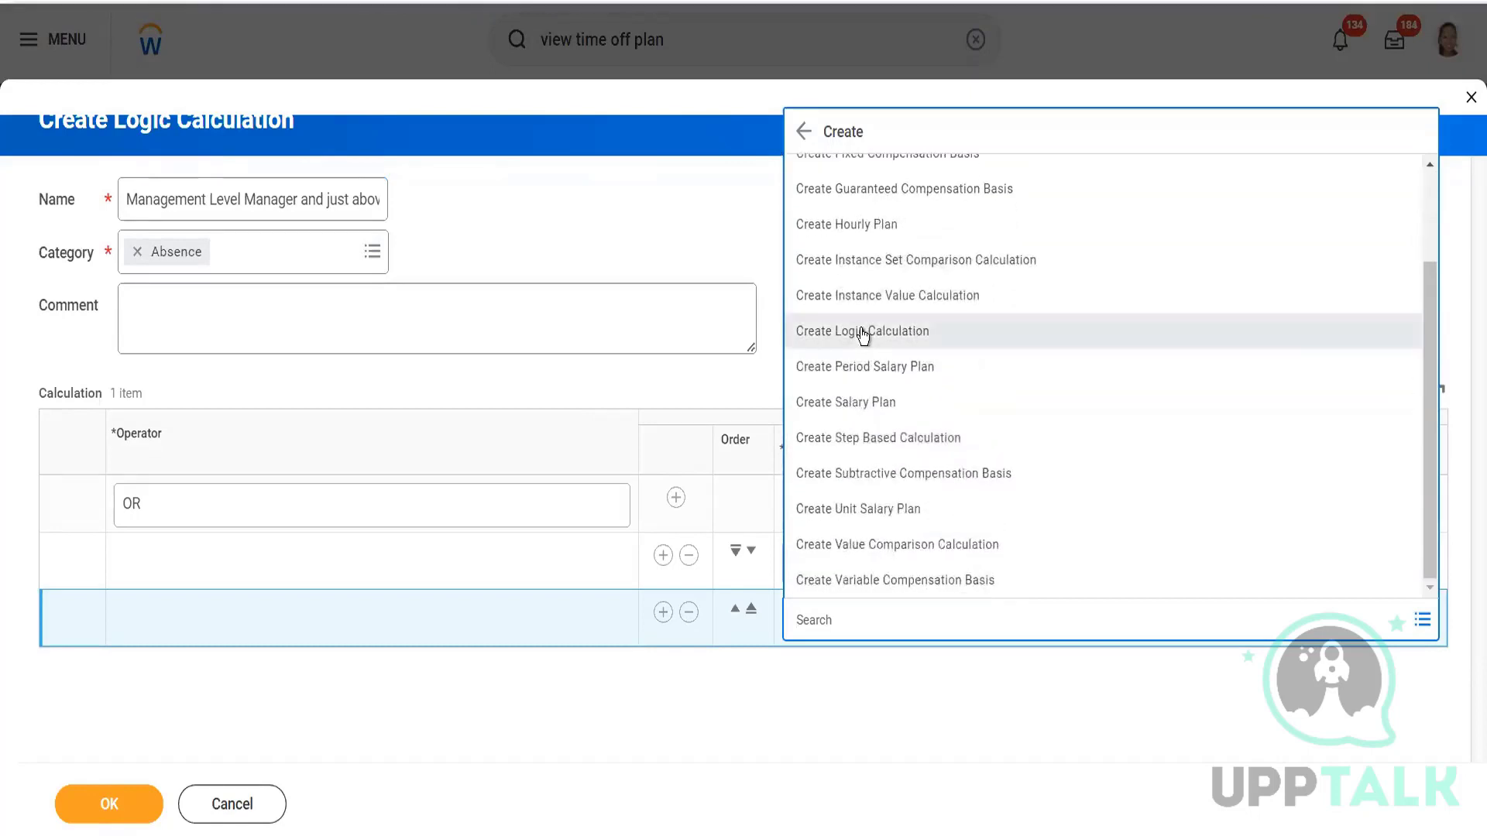
click(862, 332)
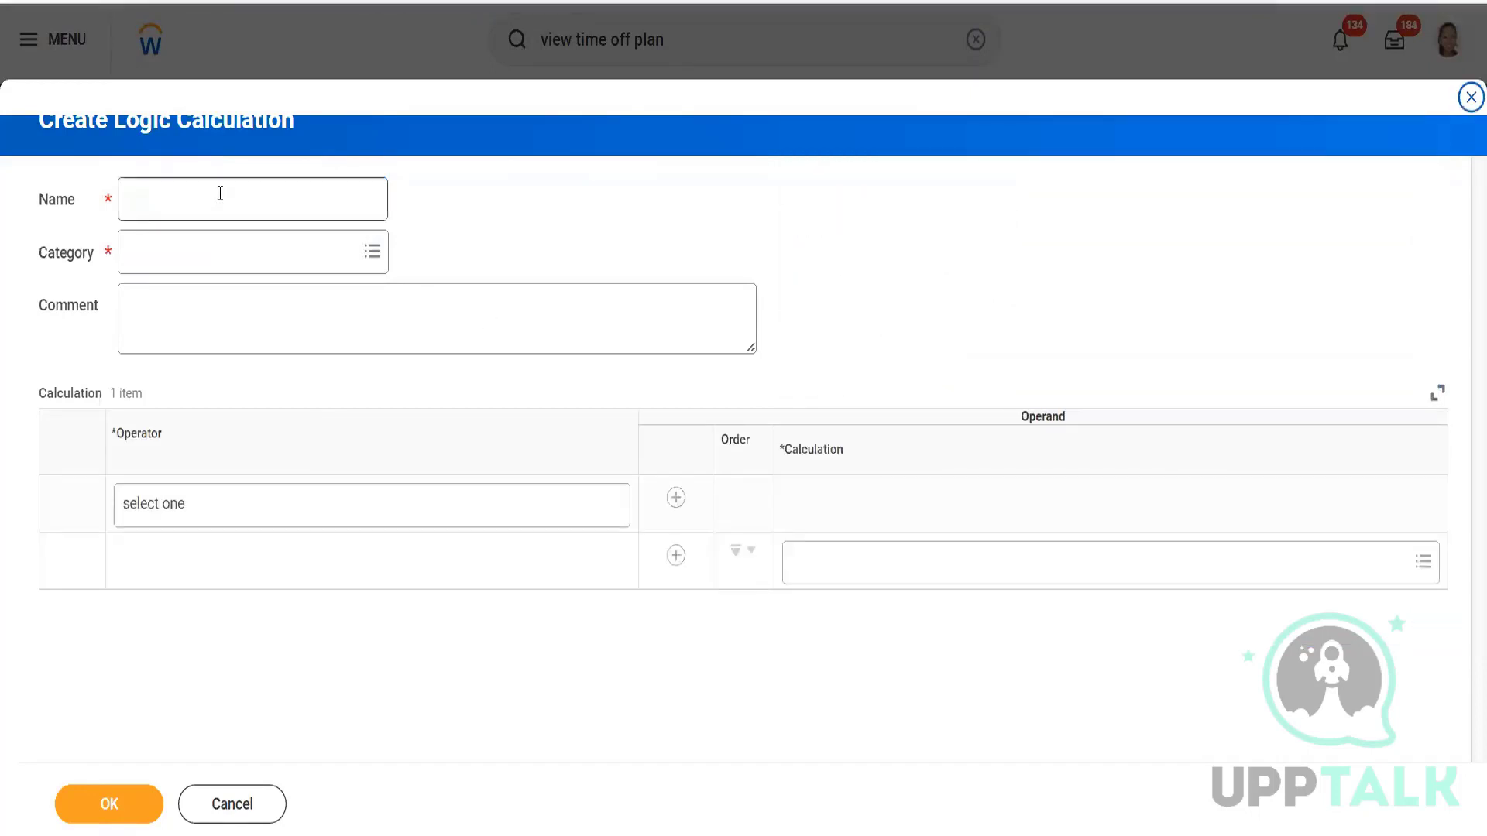
click(220, 193)
text(Management LEVEL as of PS Star)
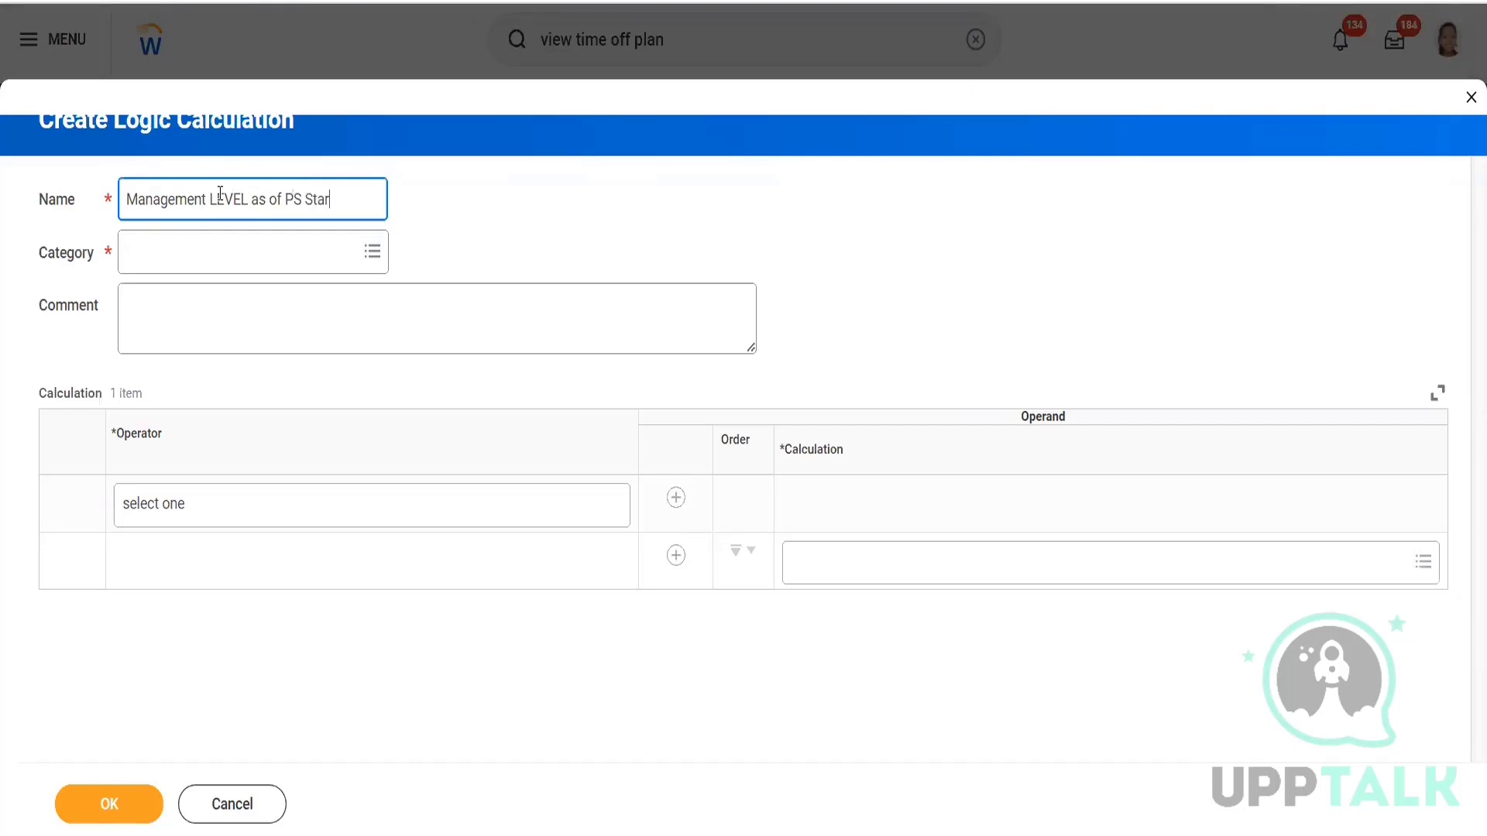
text(t Date AND MiD P)
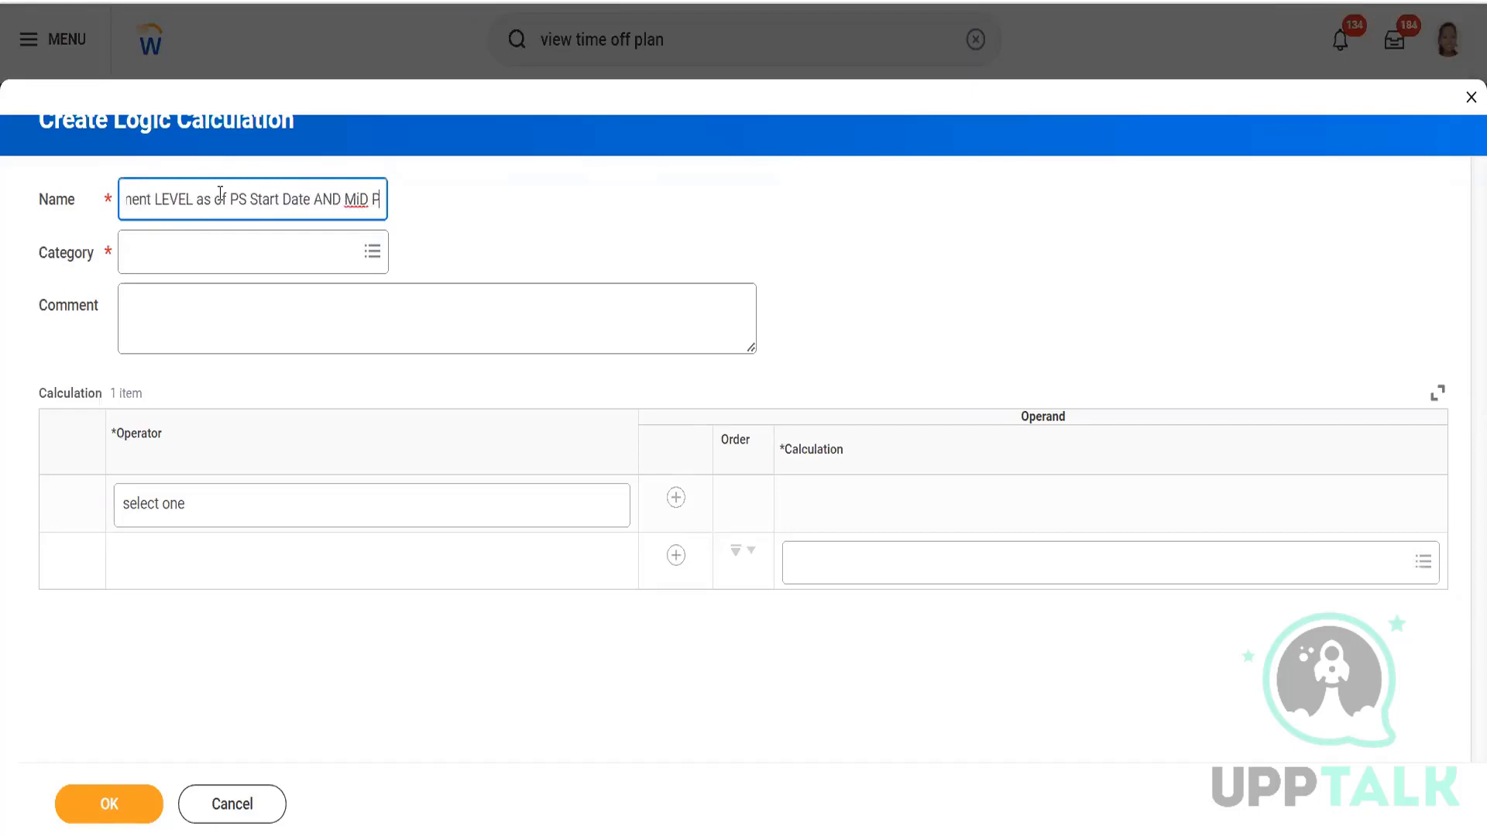
text(eriod T)
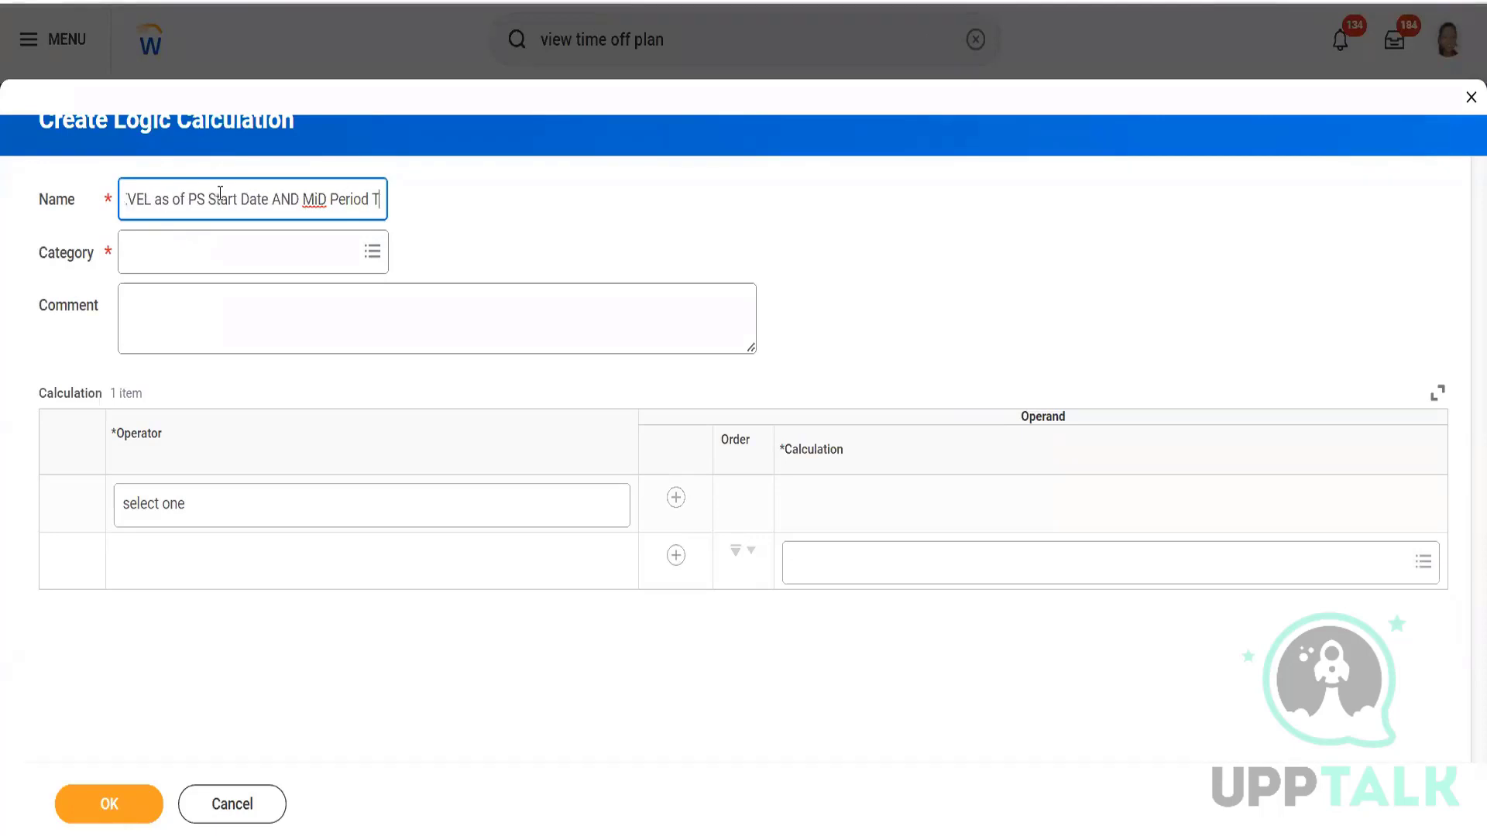
text(ermination is Man)
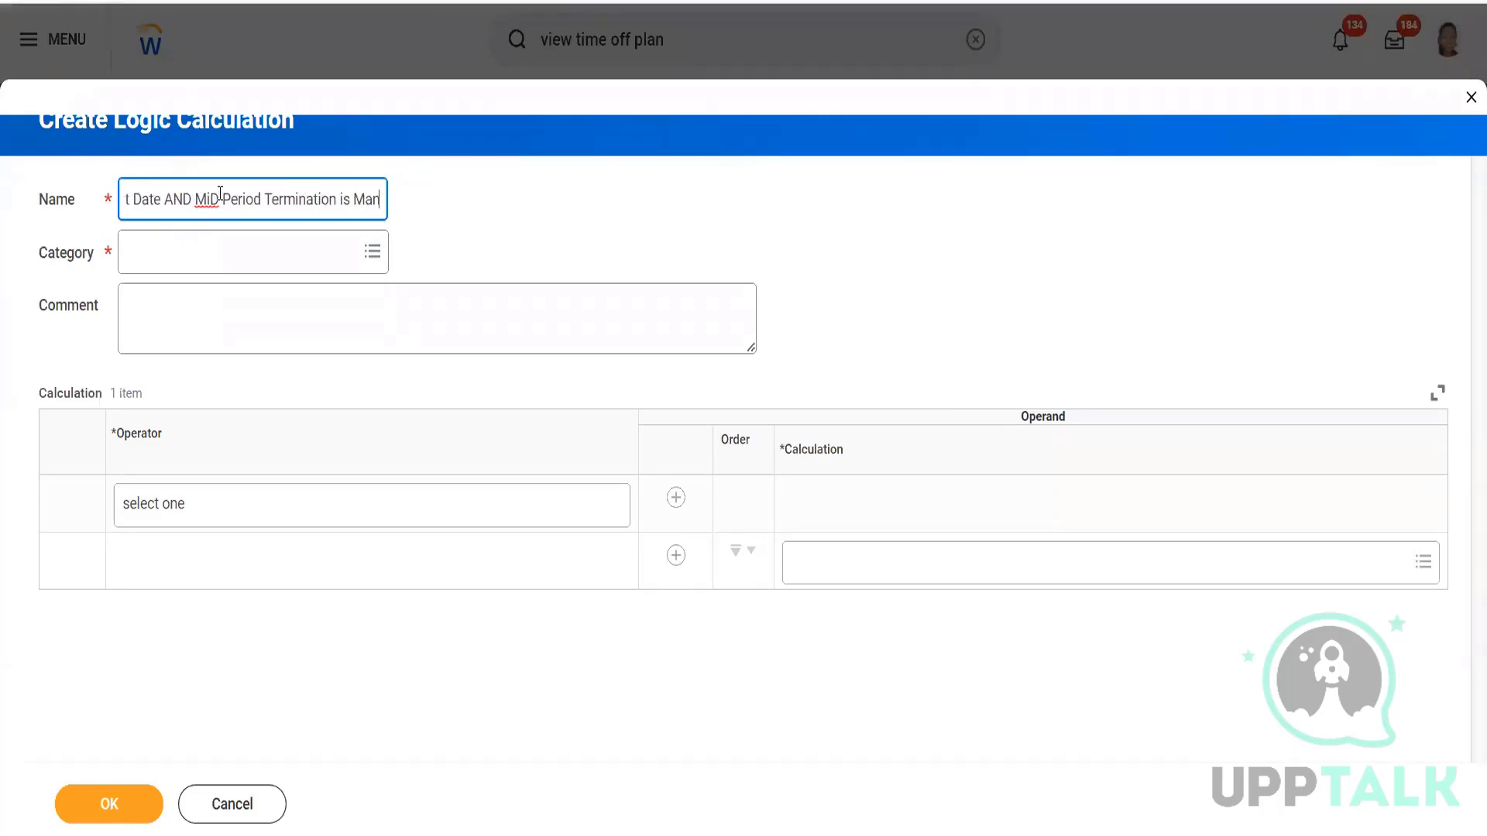
text(ager or just aboave)
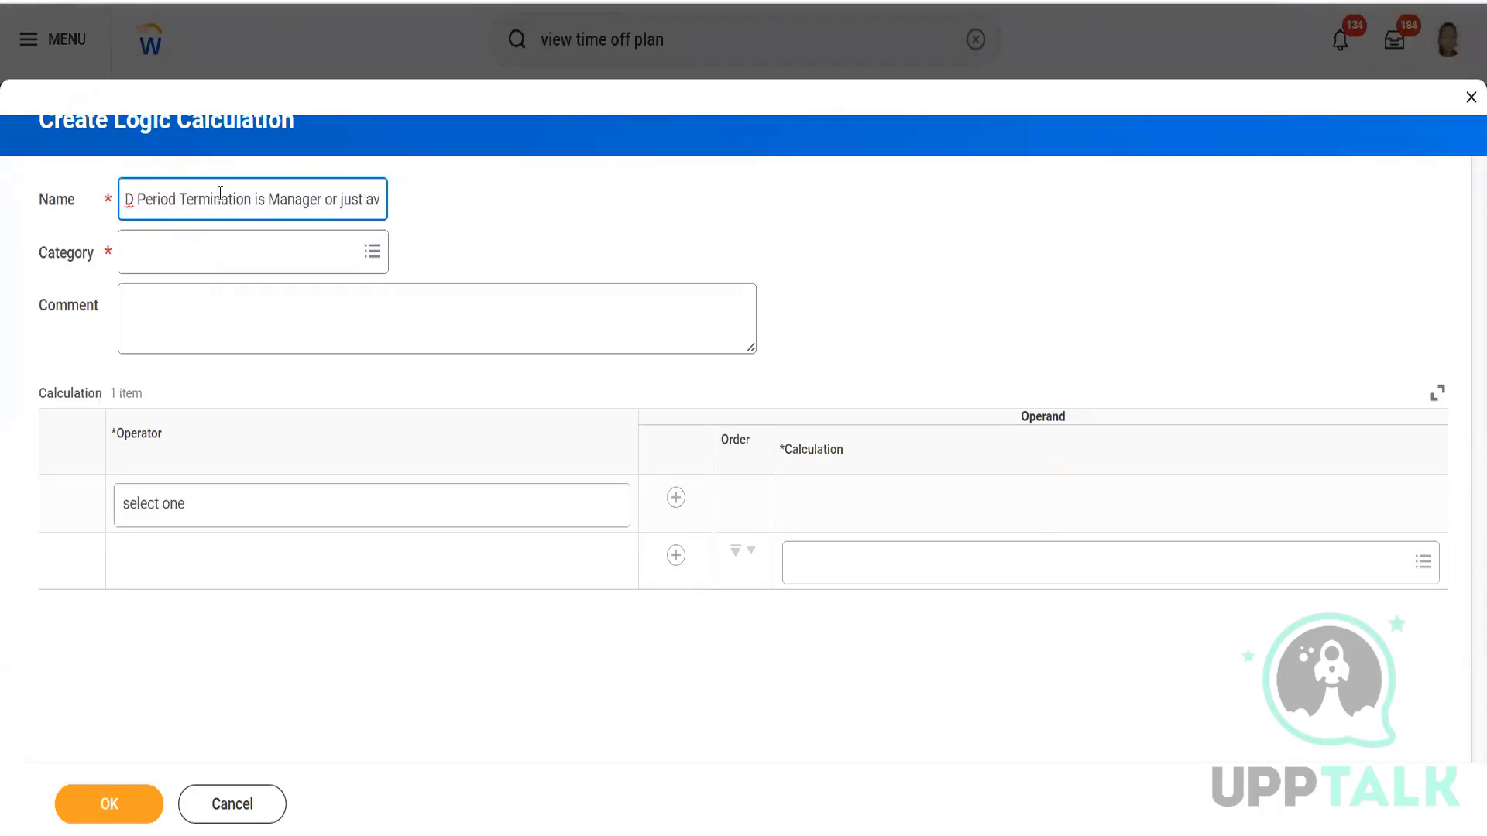
key(BackSpace)
key(BackSpace)
key(BackSpace)
key(BackSpace)
text(ove)
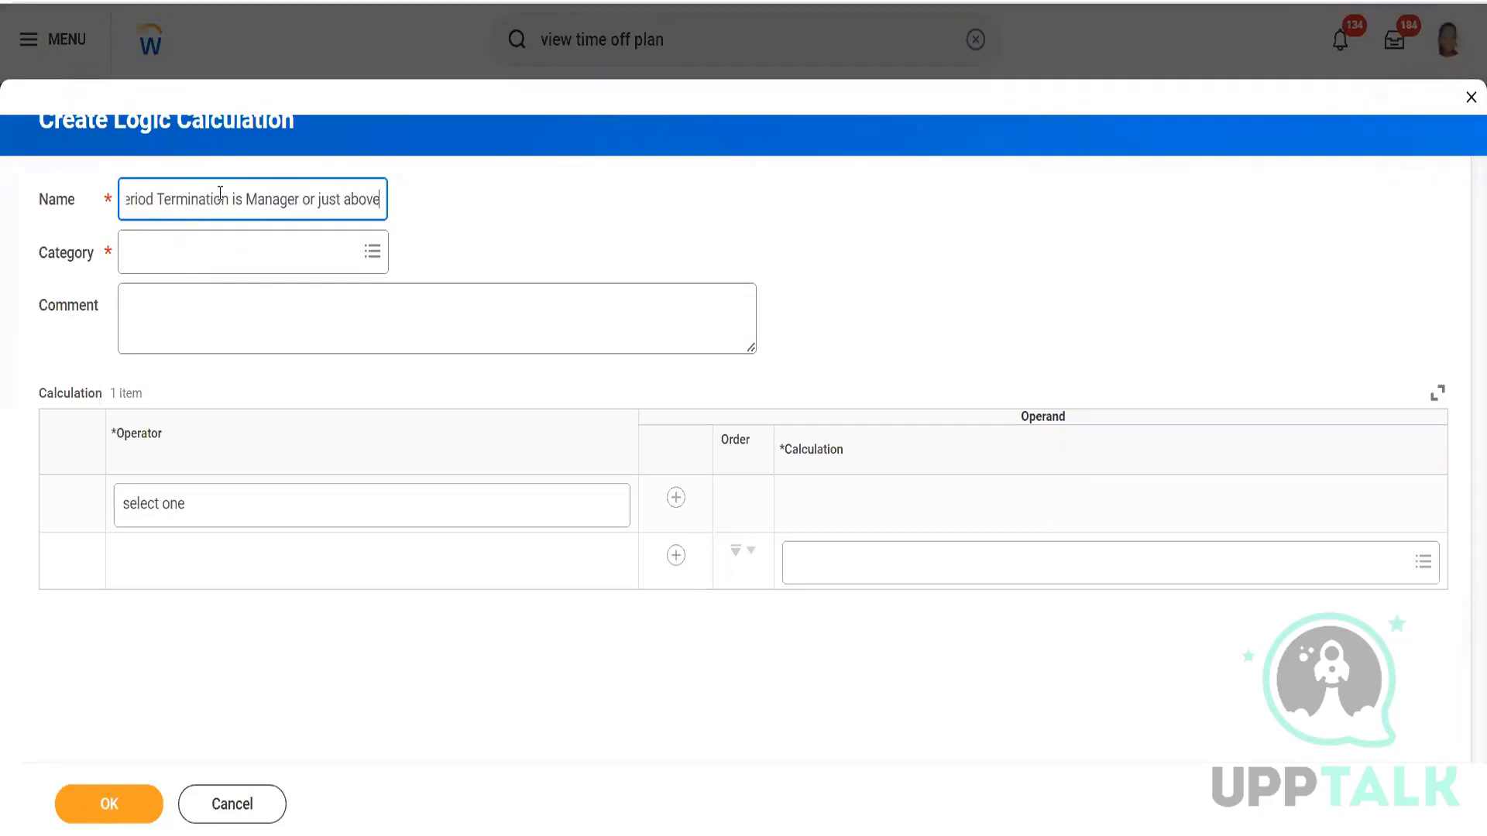
Put the new calculation in the Absence category with the AND operator and two operand rows.
click(223, 261)
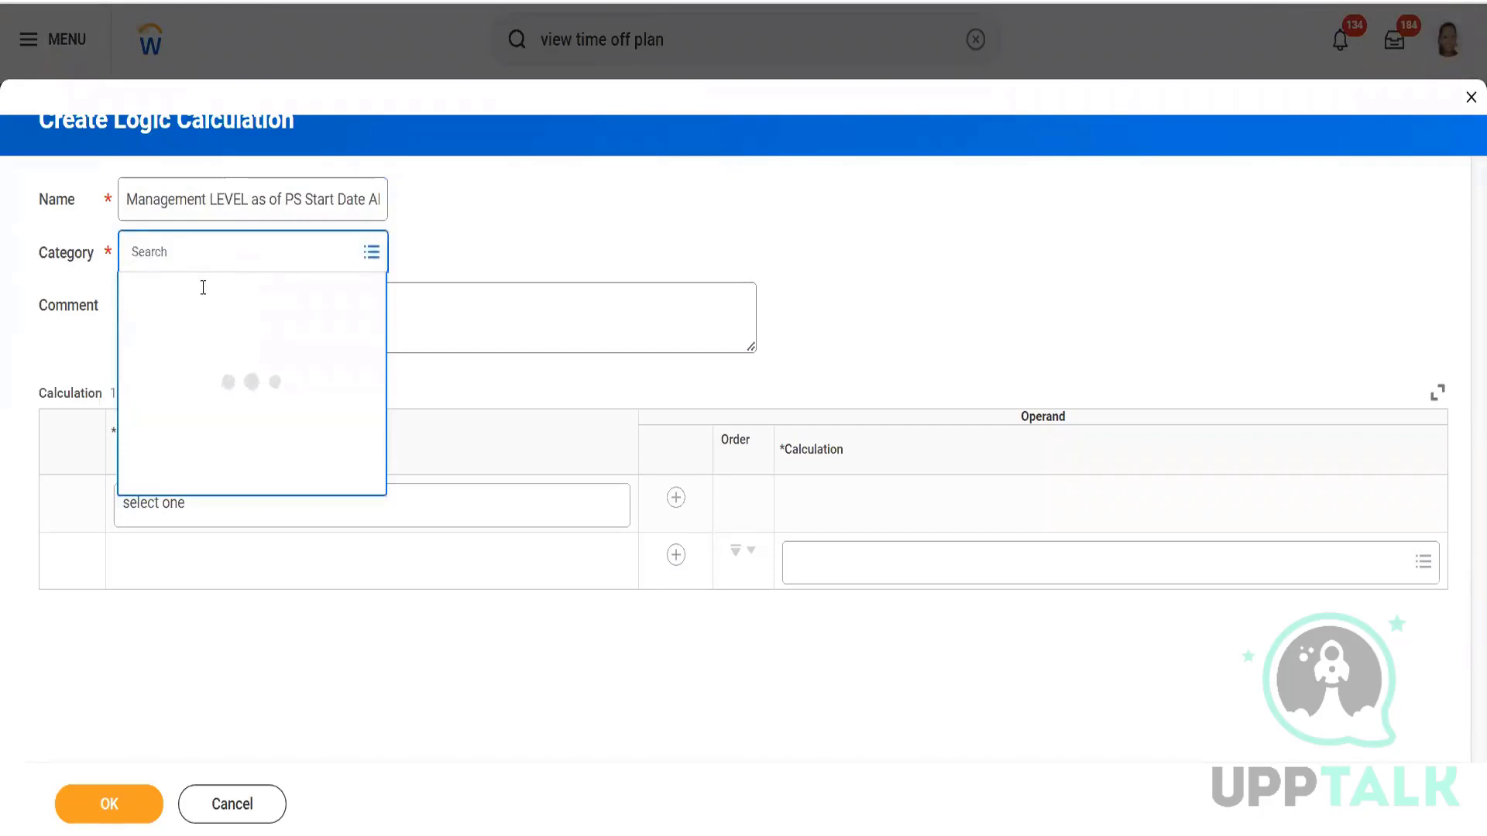
click(202, 292)
click(546, 208)
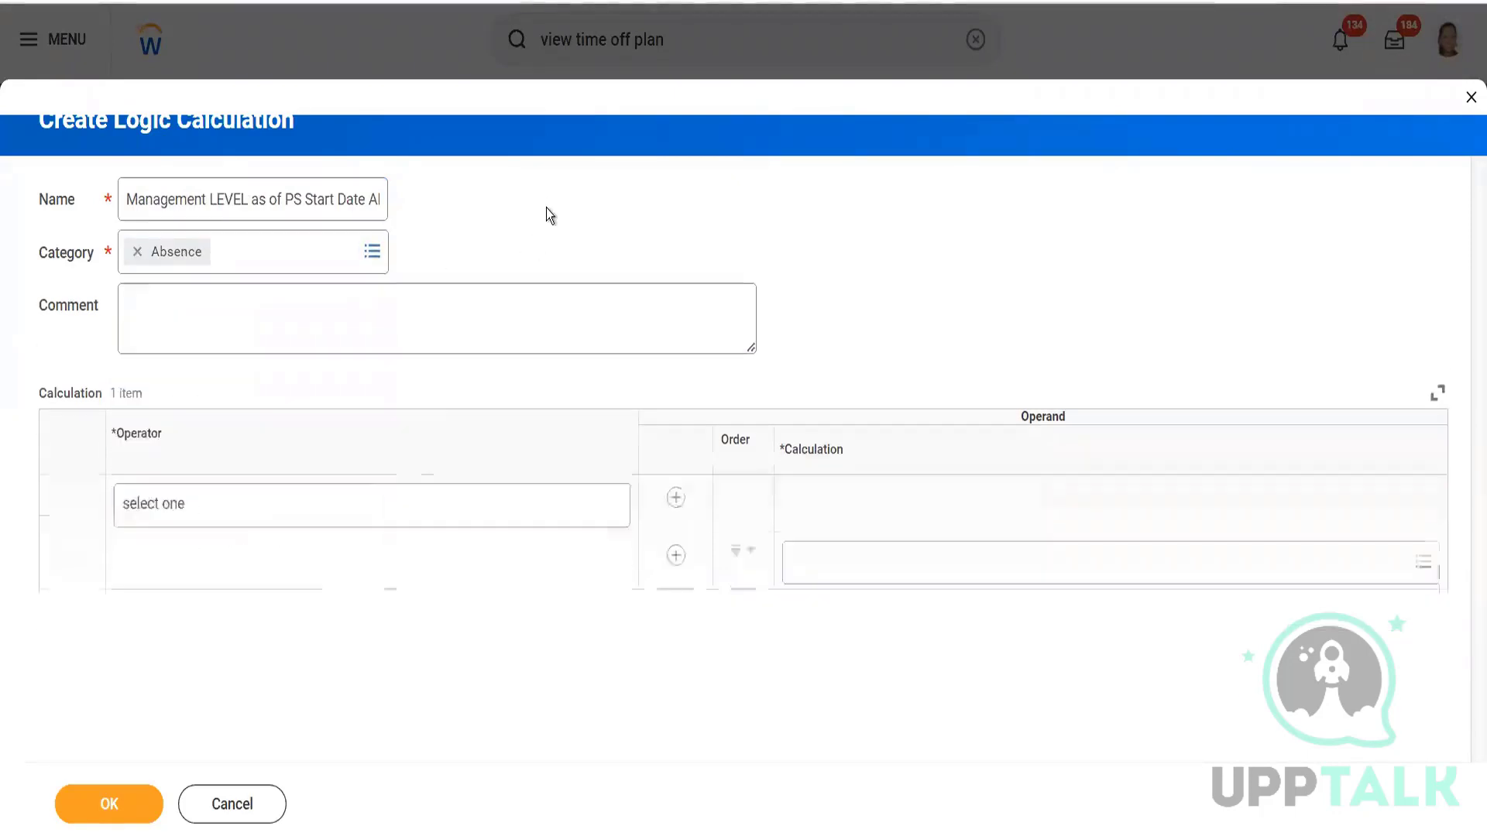
click(365, 503)
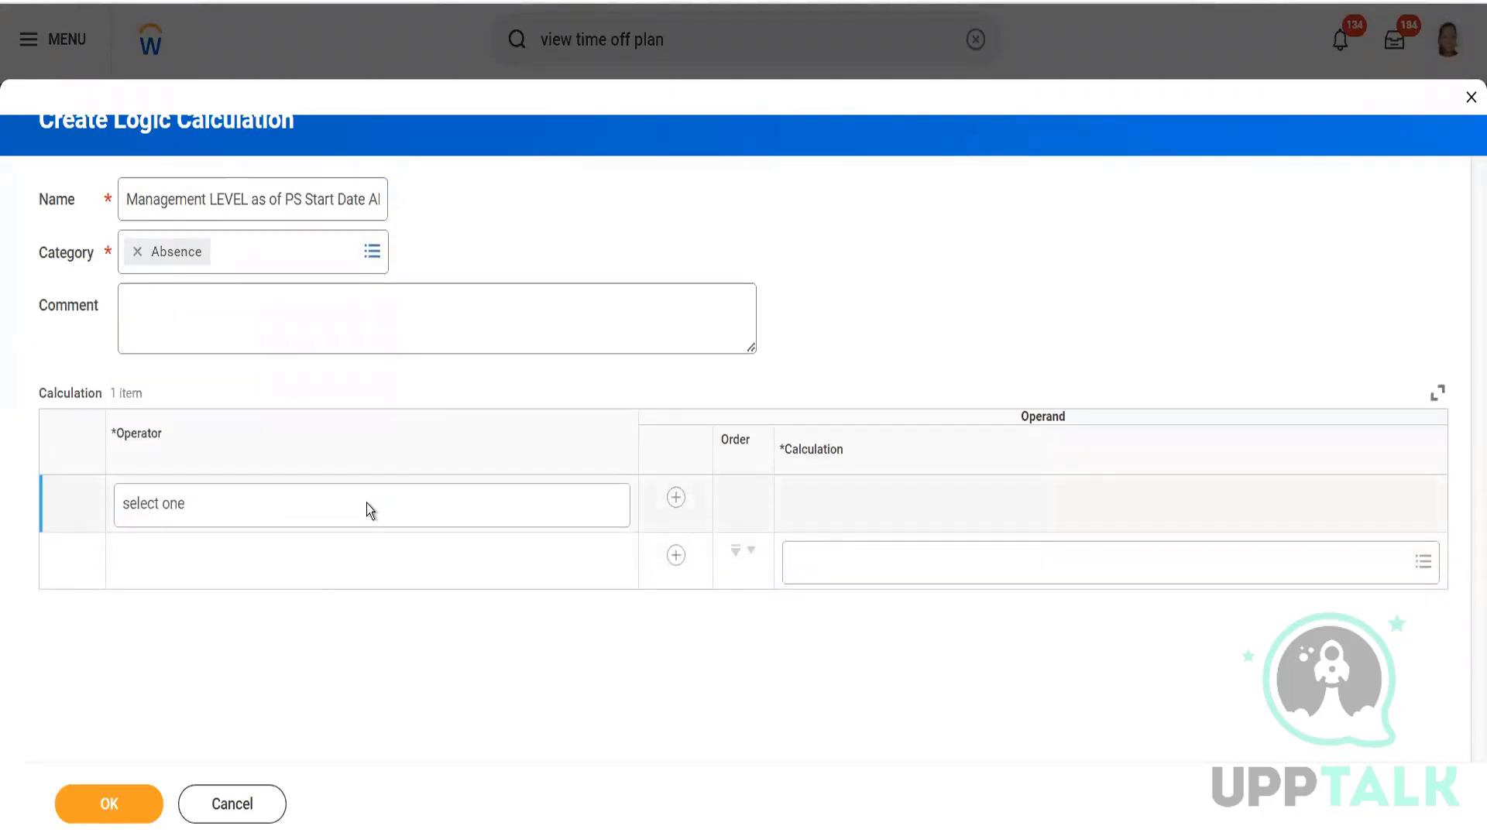
click(303, 521)
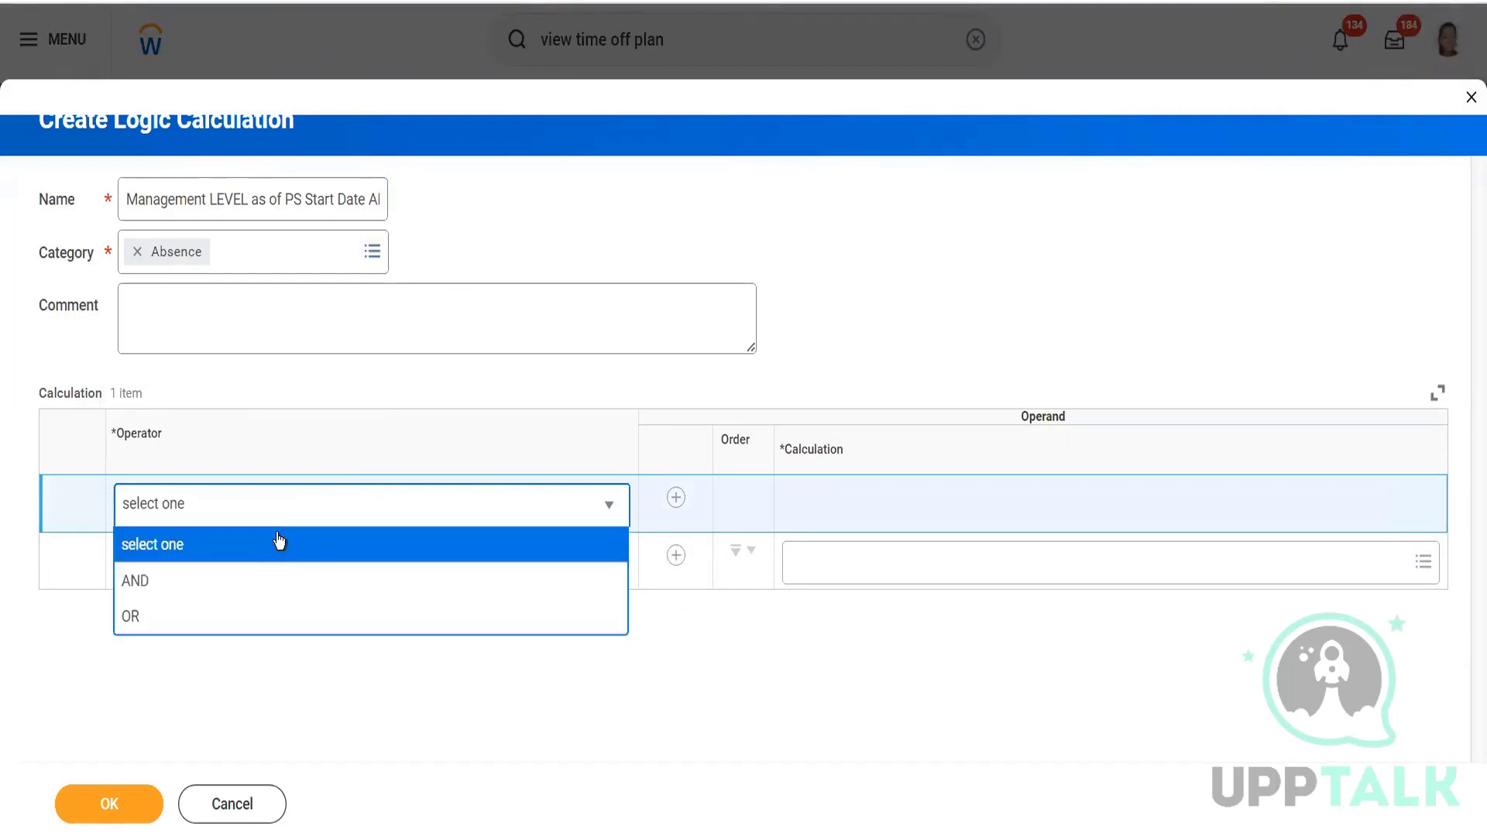
click(220, 586)
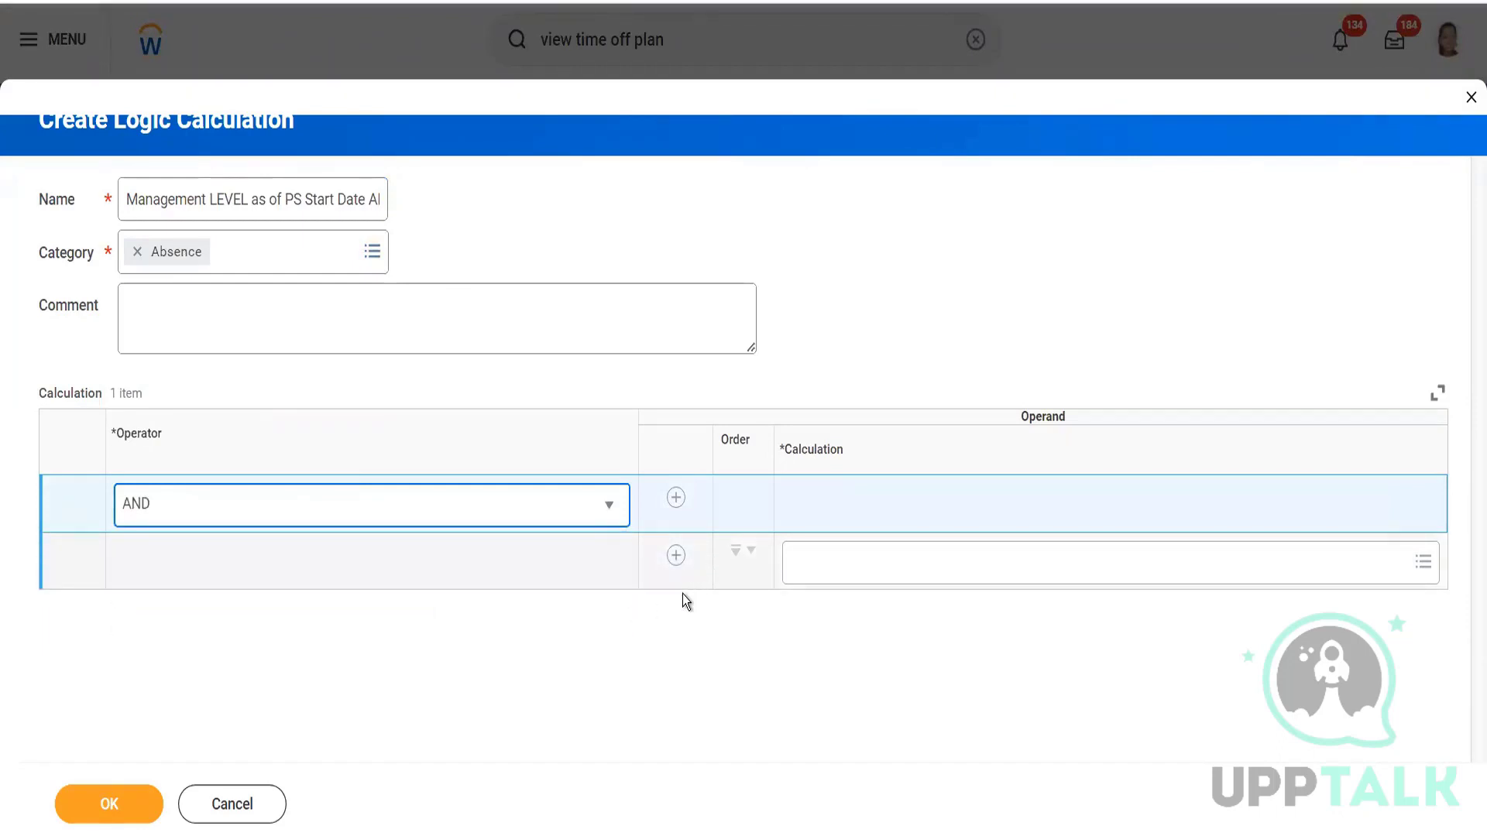
click(676, 555)
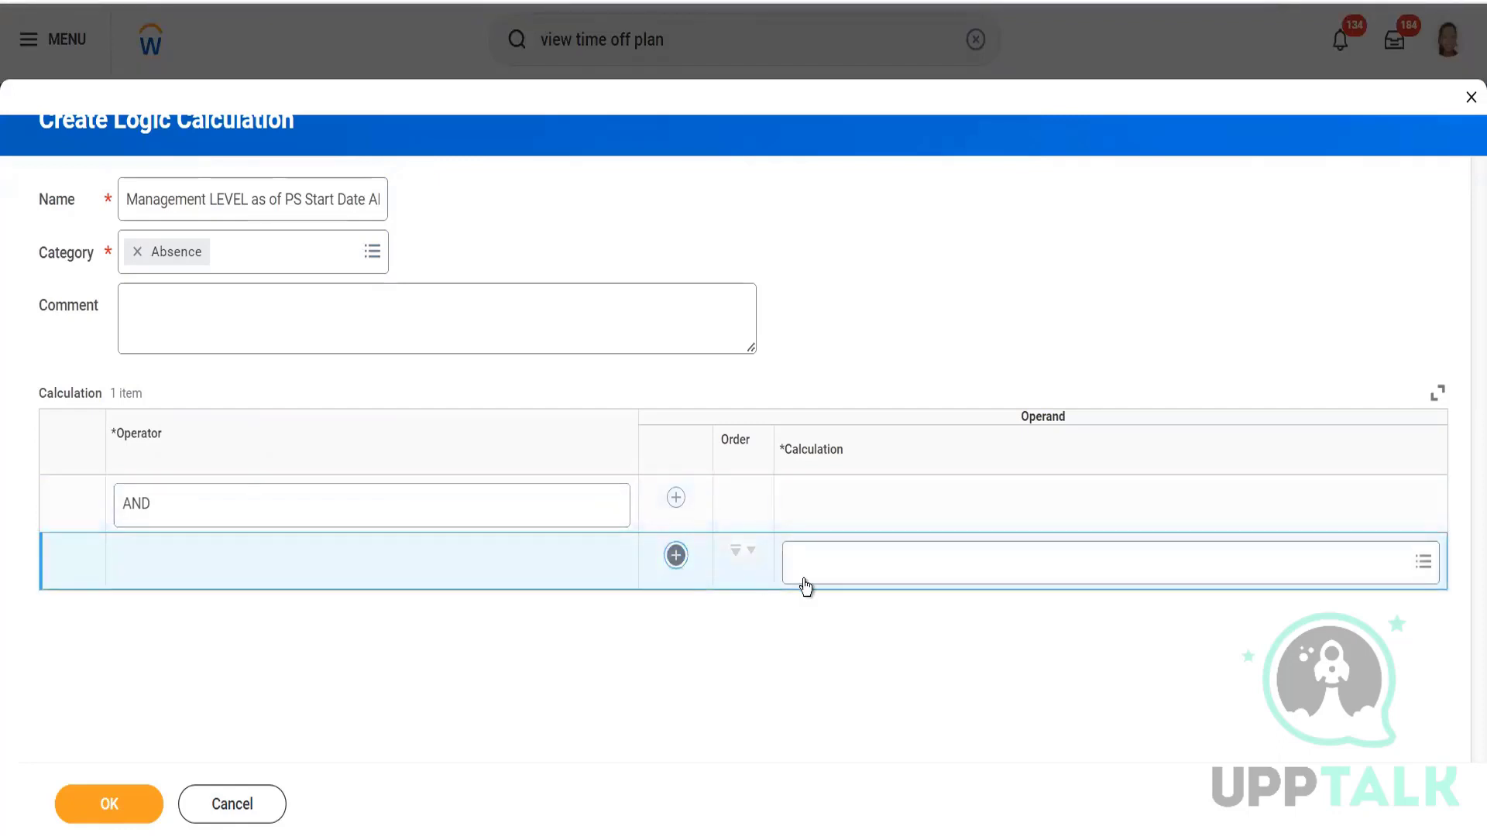
click(841, 581)
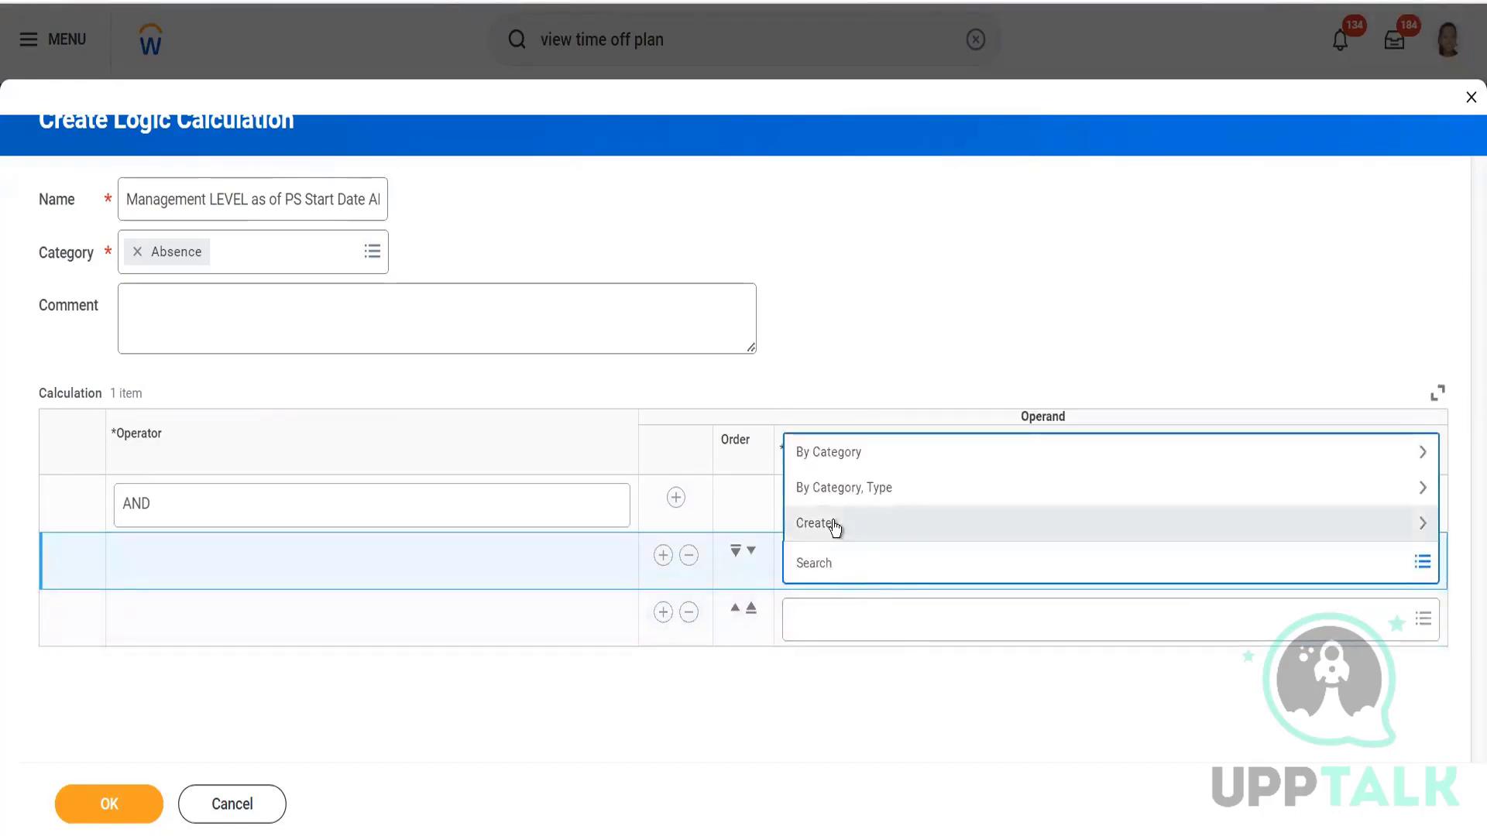
click(834, 525)
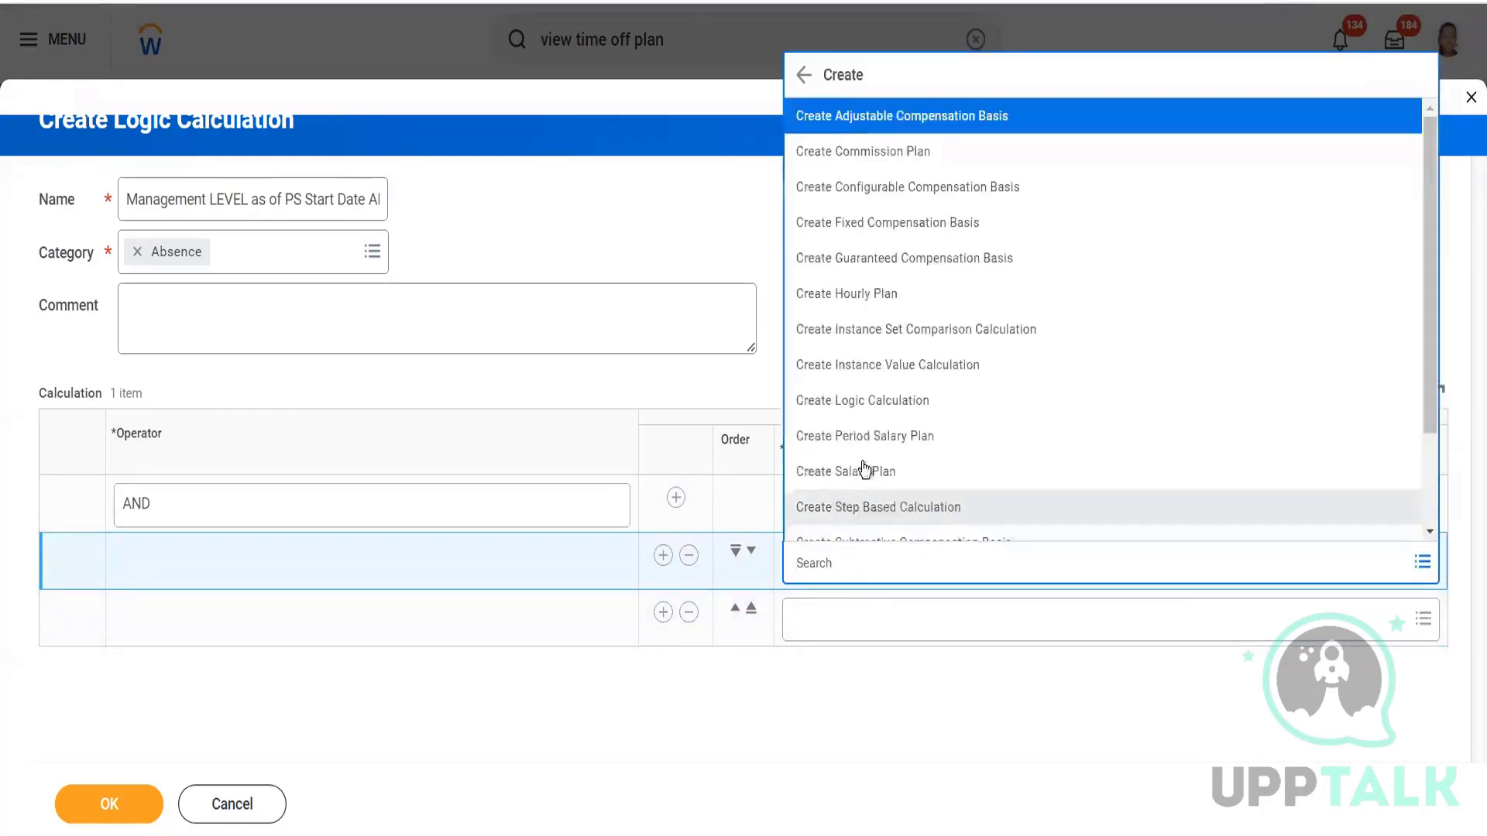
Create an Absence comparison calculation named 'Management Level is Managerr or just above as of PC'.
click(879, 336)
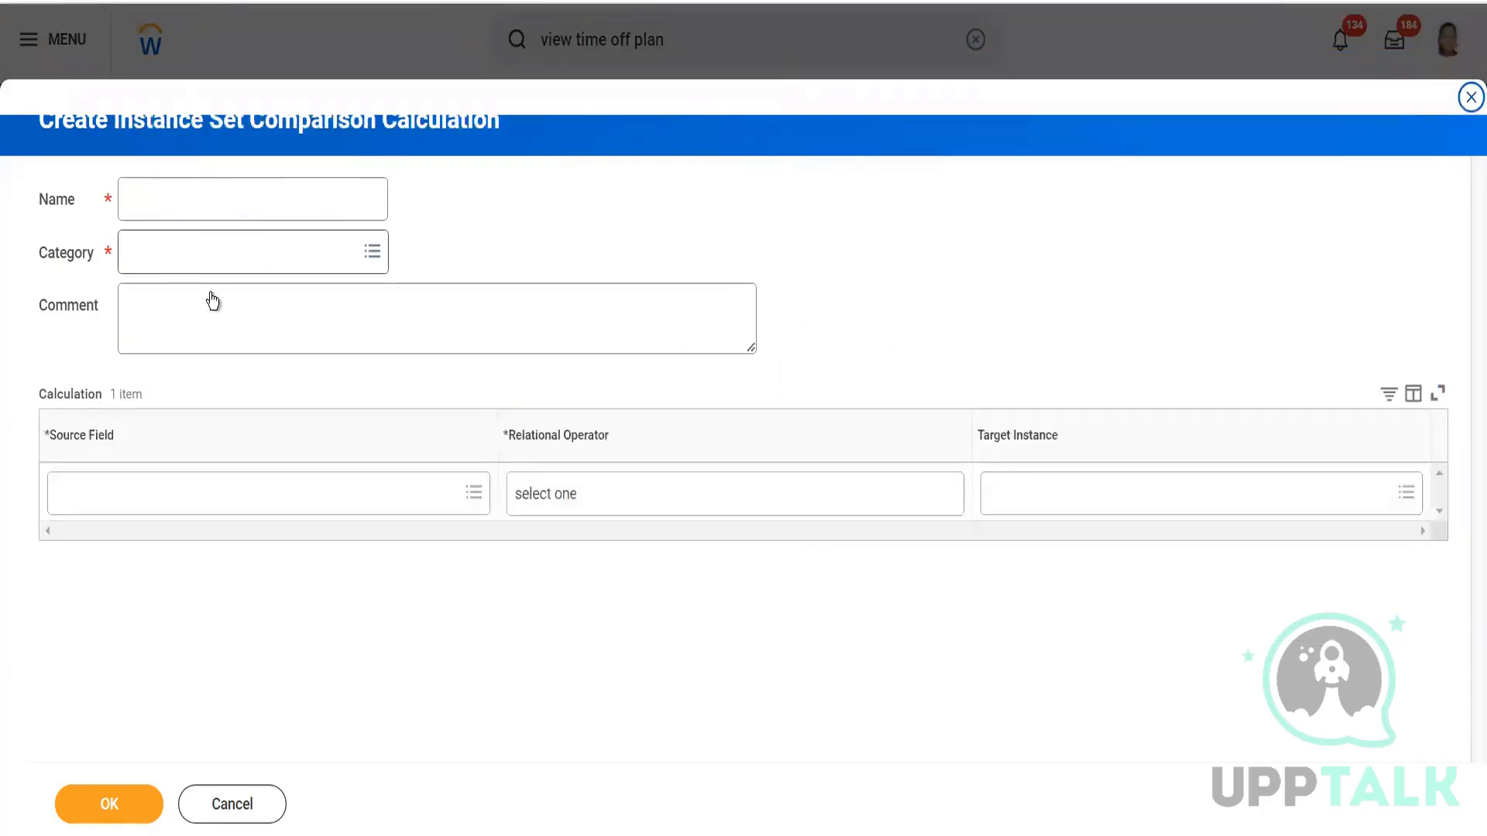
click(210, 199)
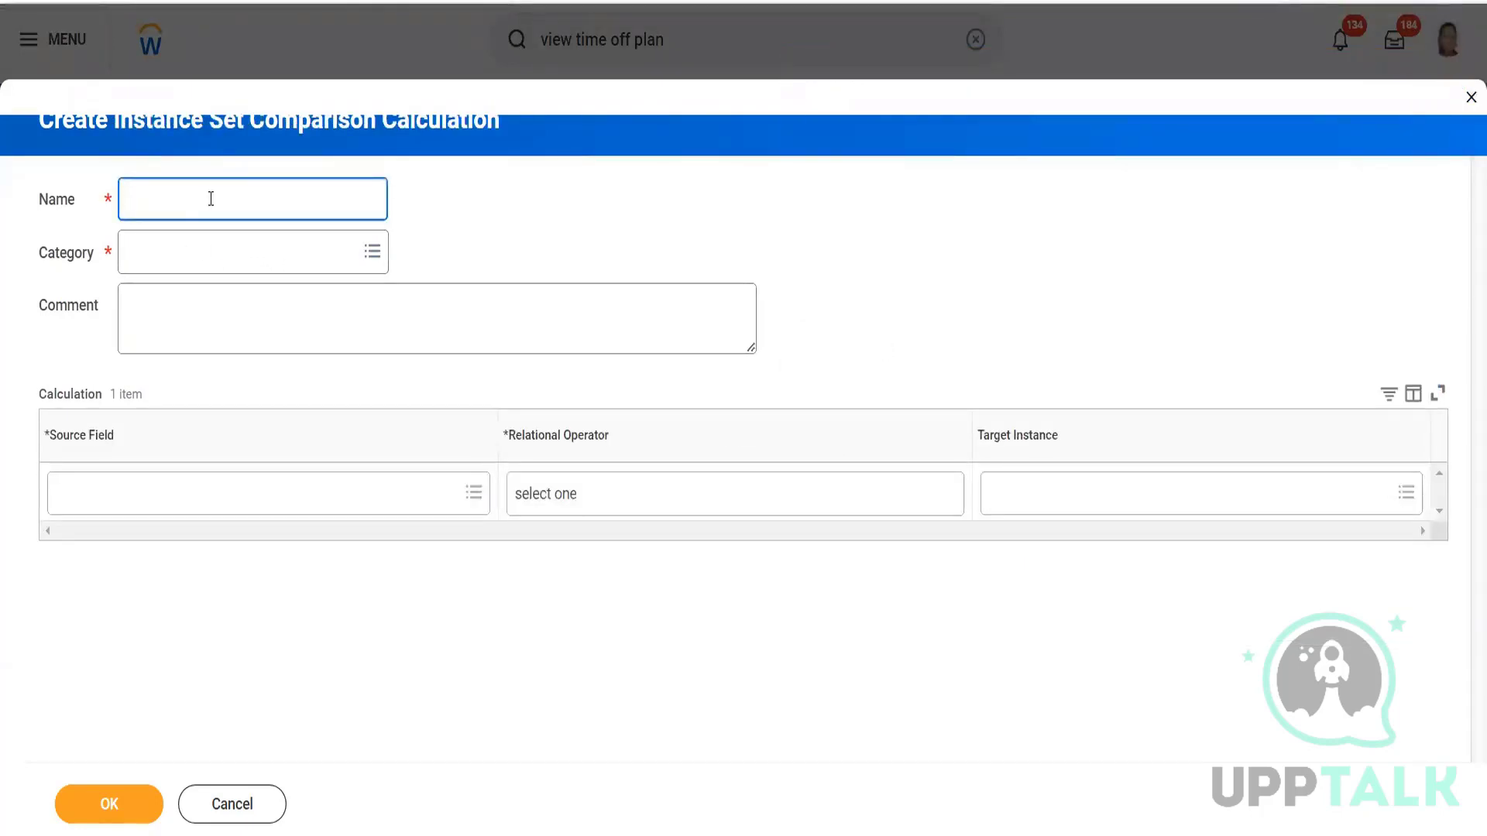
text(Management Leve is)
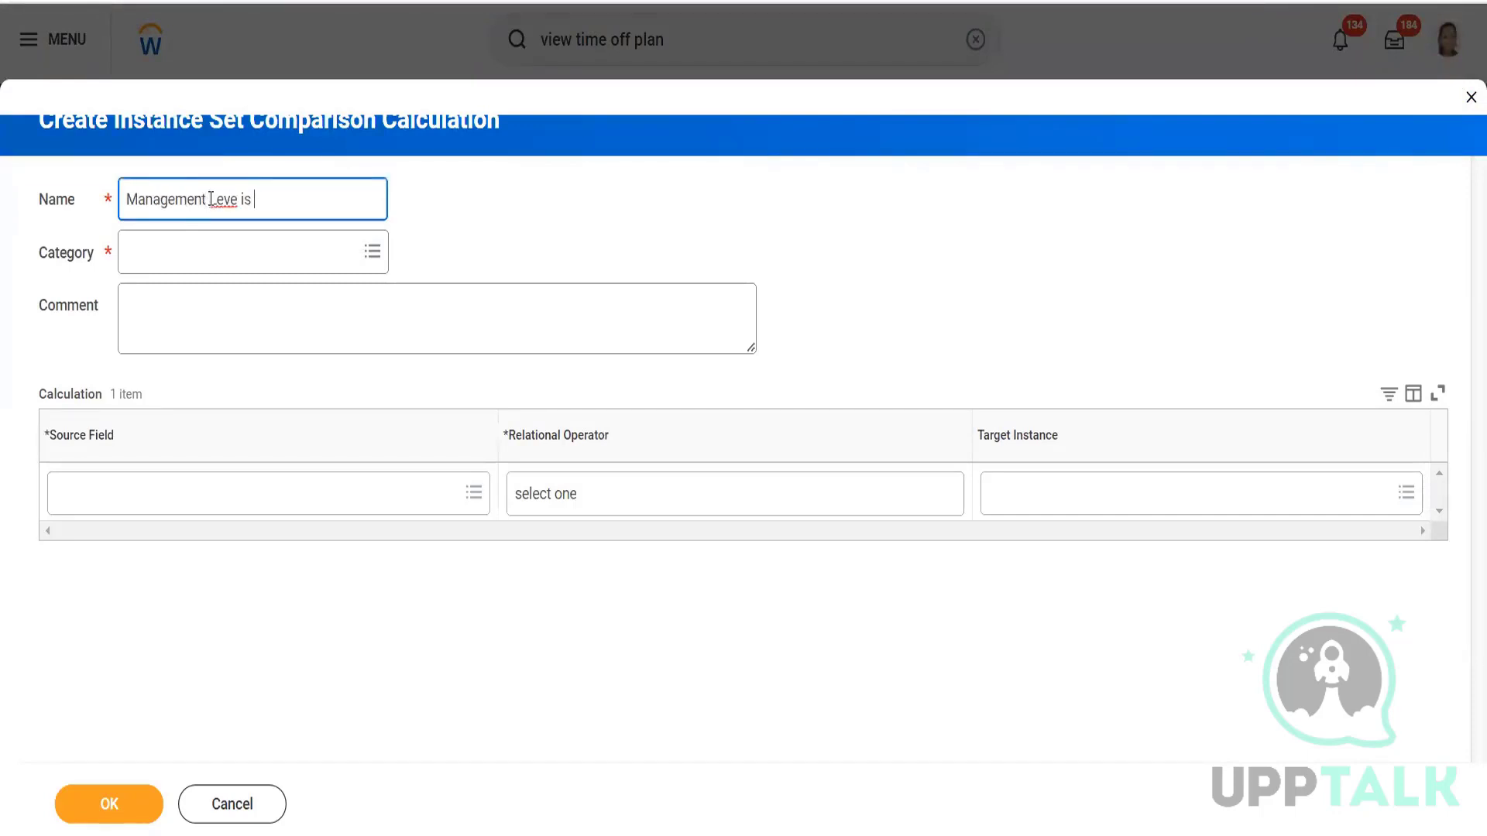
key(BackSpace)
key(BackSpace)
key(BackSpace)
text(l is M)
text(anagerr or )
text(just above as)
text( of)
text( PC)
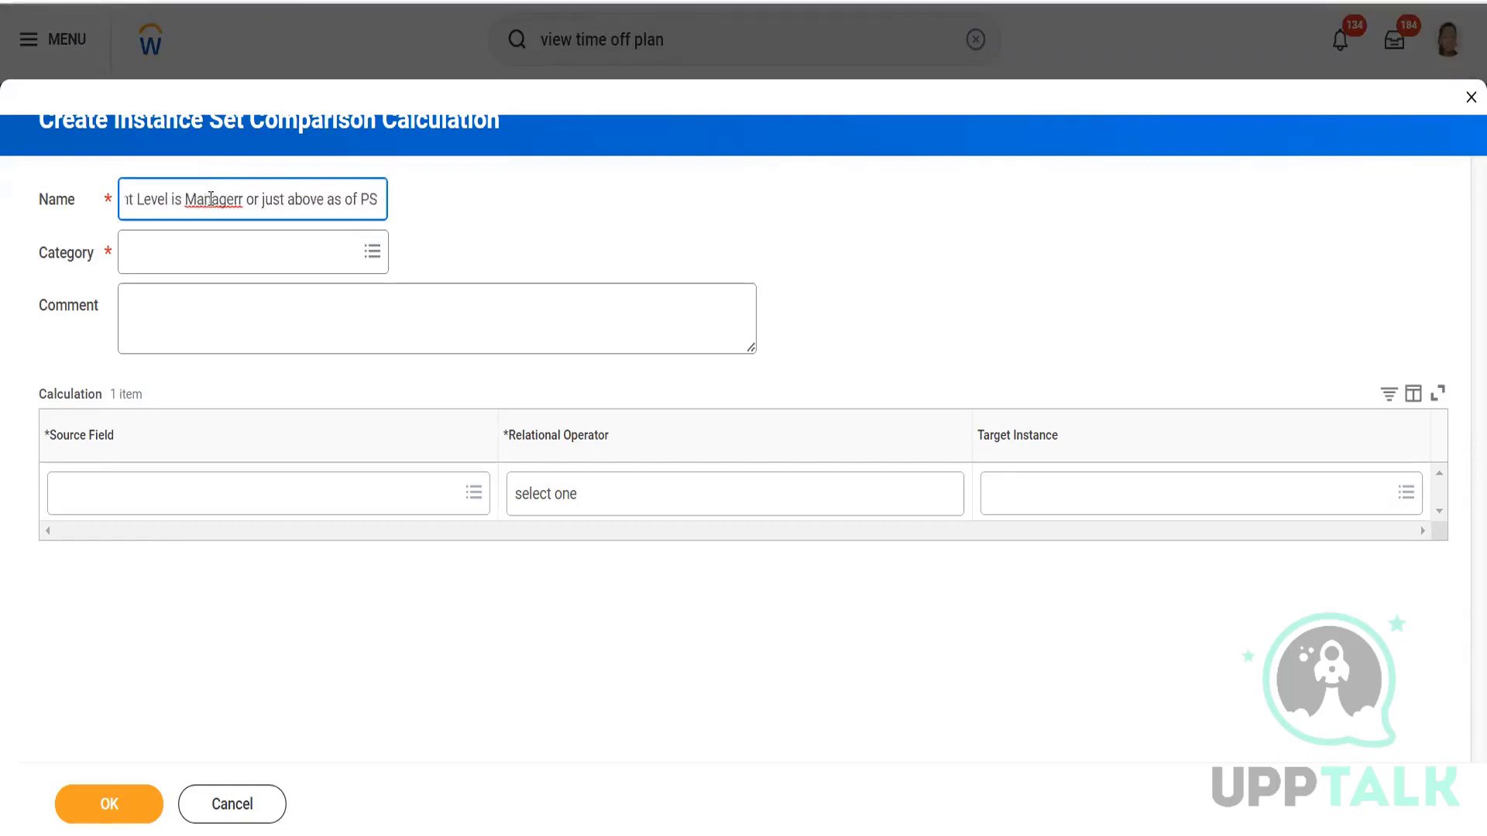
click(213, 248)
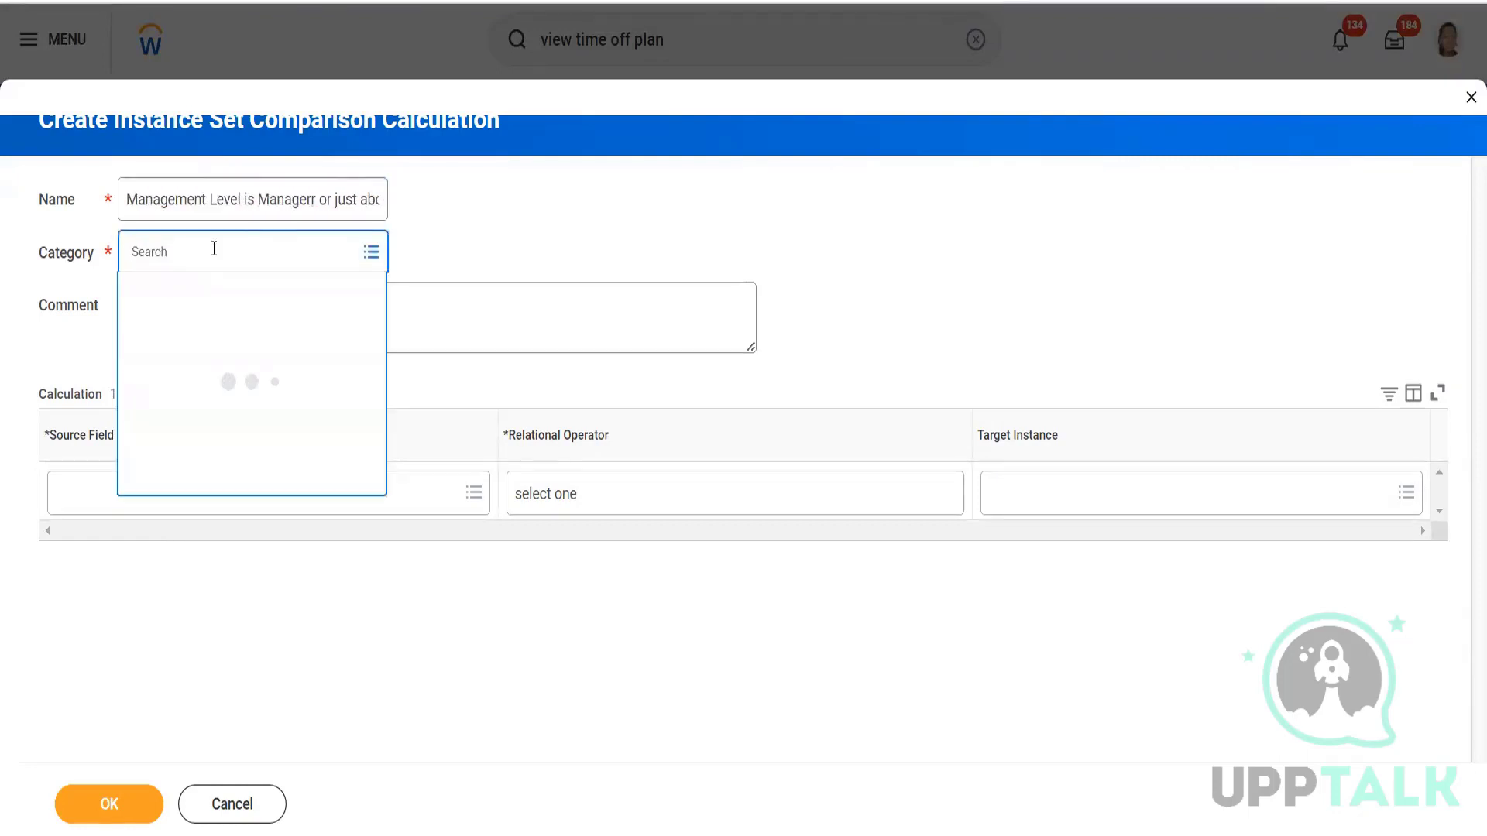
click(176, 294)
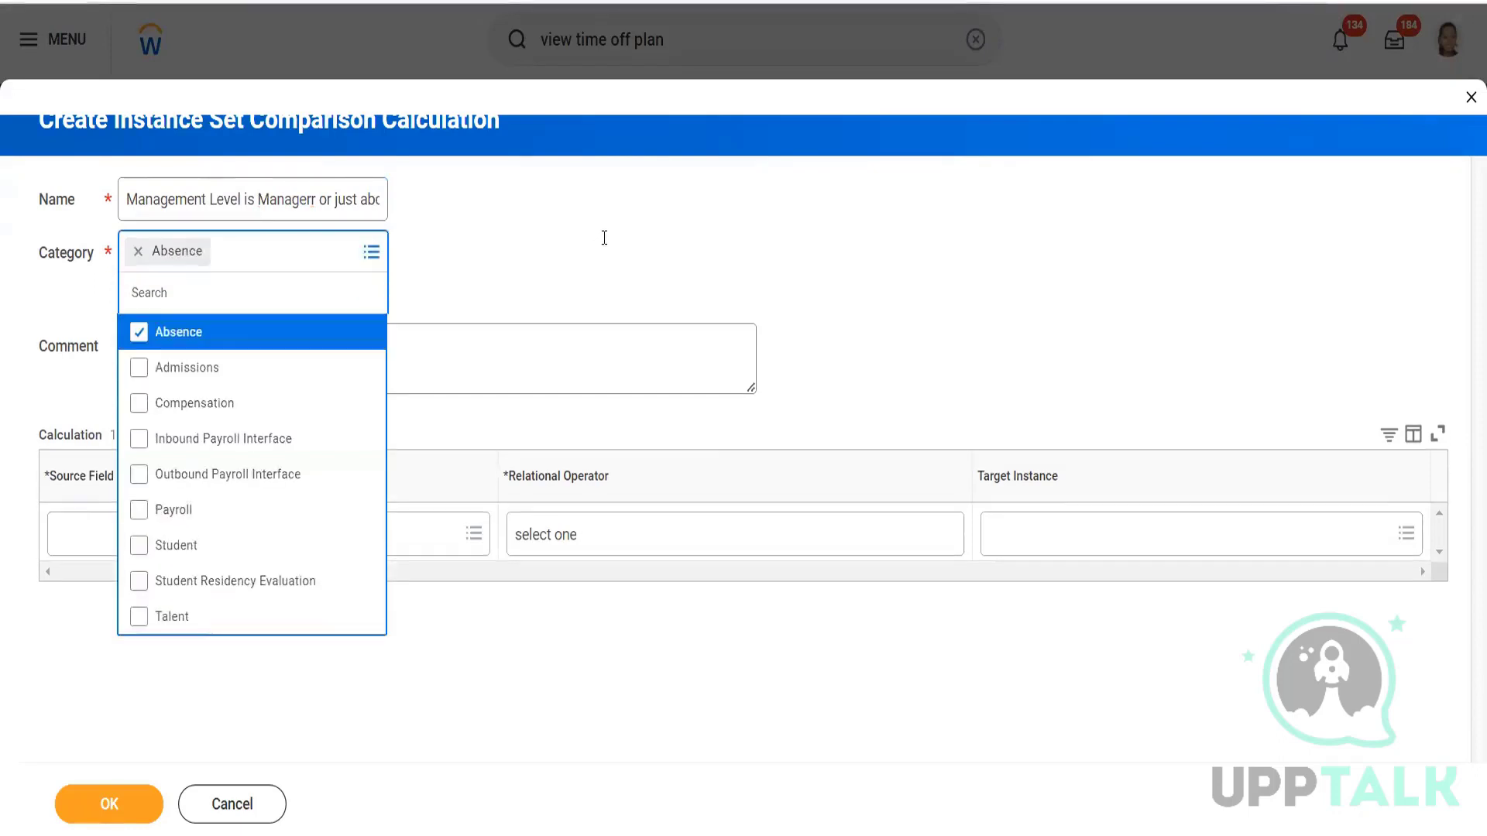
click(611, 241)
Compare Management Level as of Period Start Date against 6 Manager and 5 Director, and save.
click(349, 490)
text(management level)
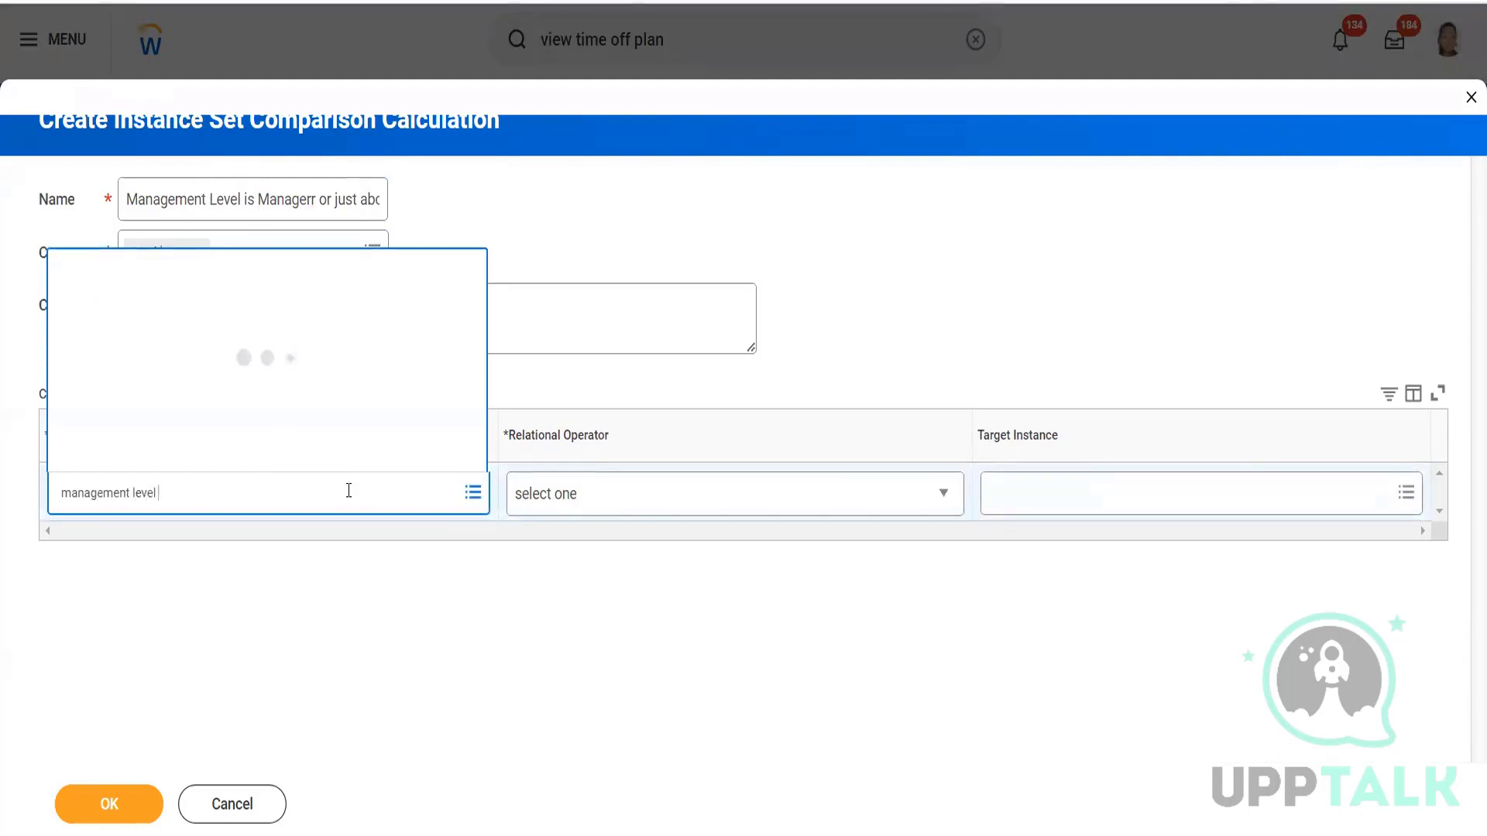
text( as of period start Date)
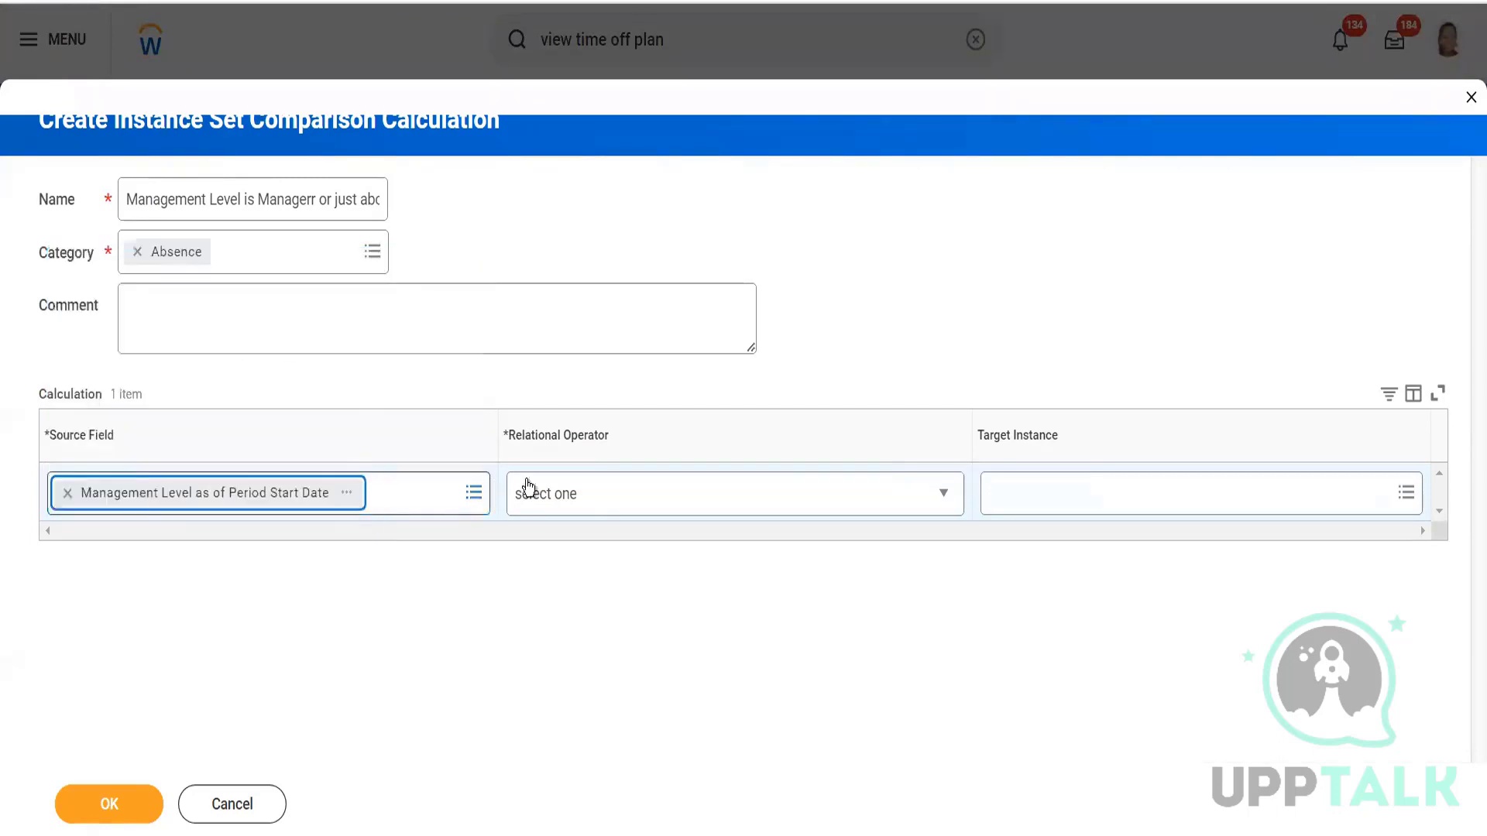
click(584, 503)
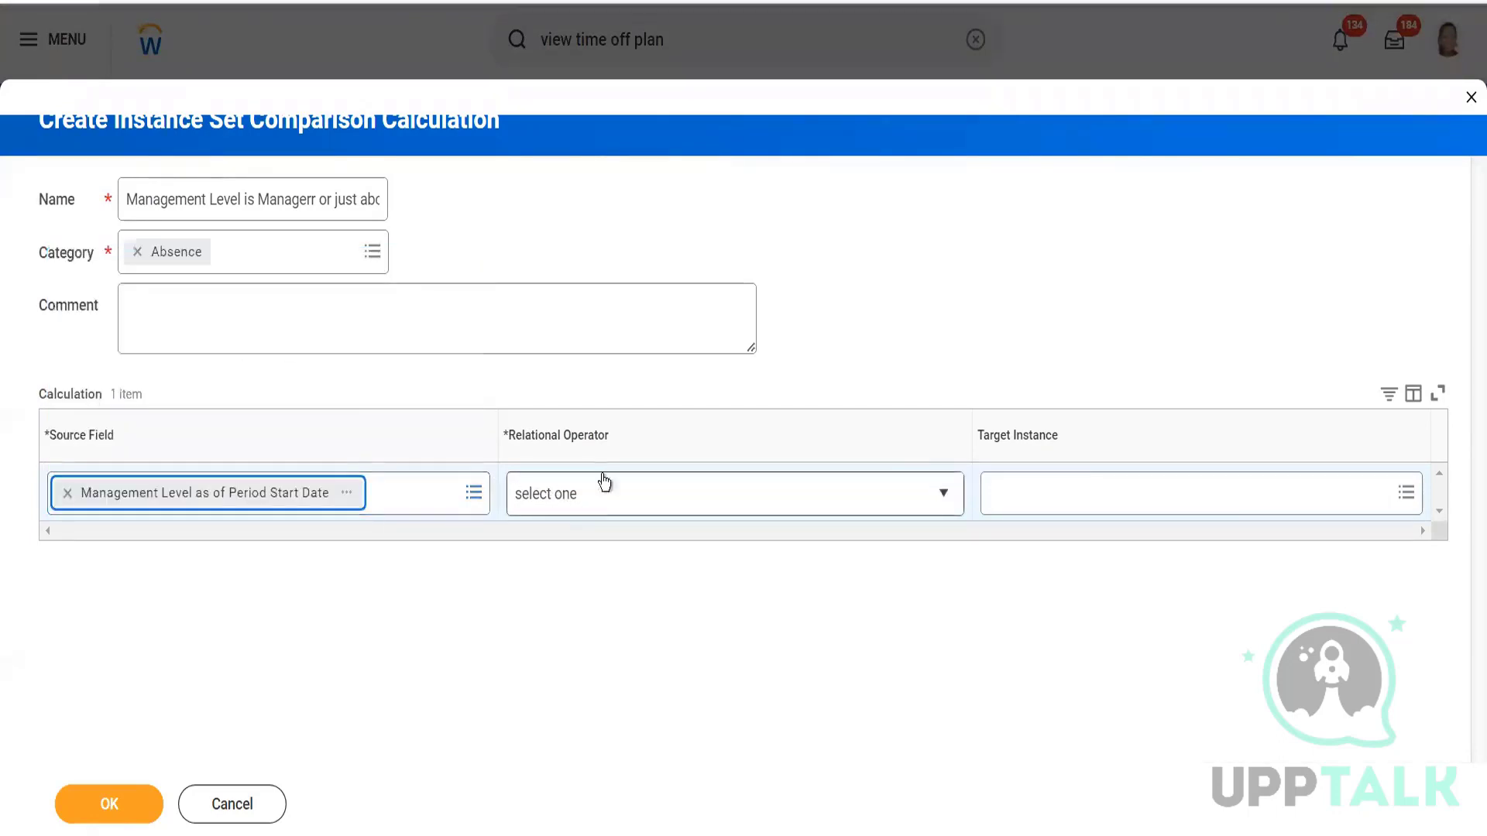
click(619, 238)
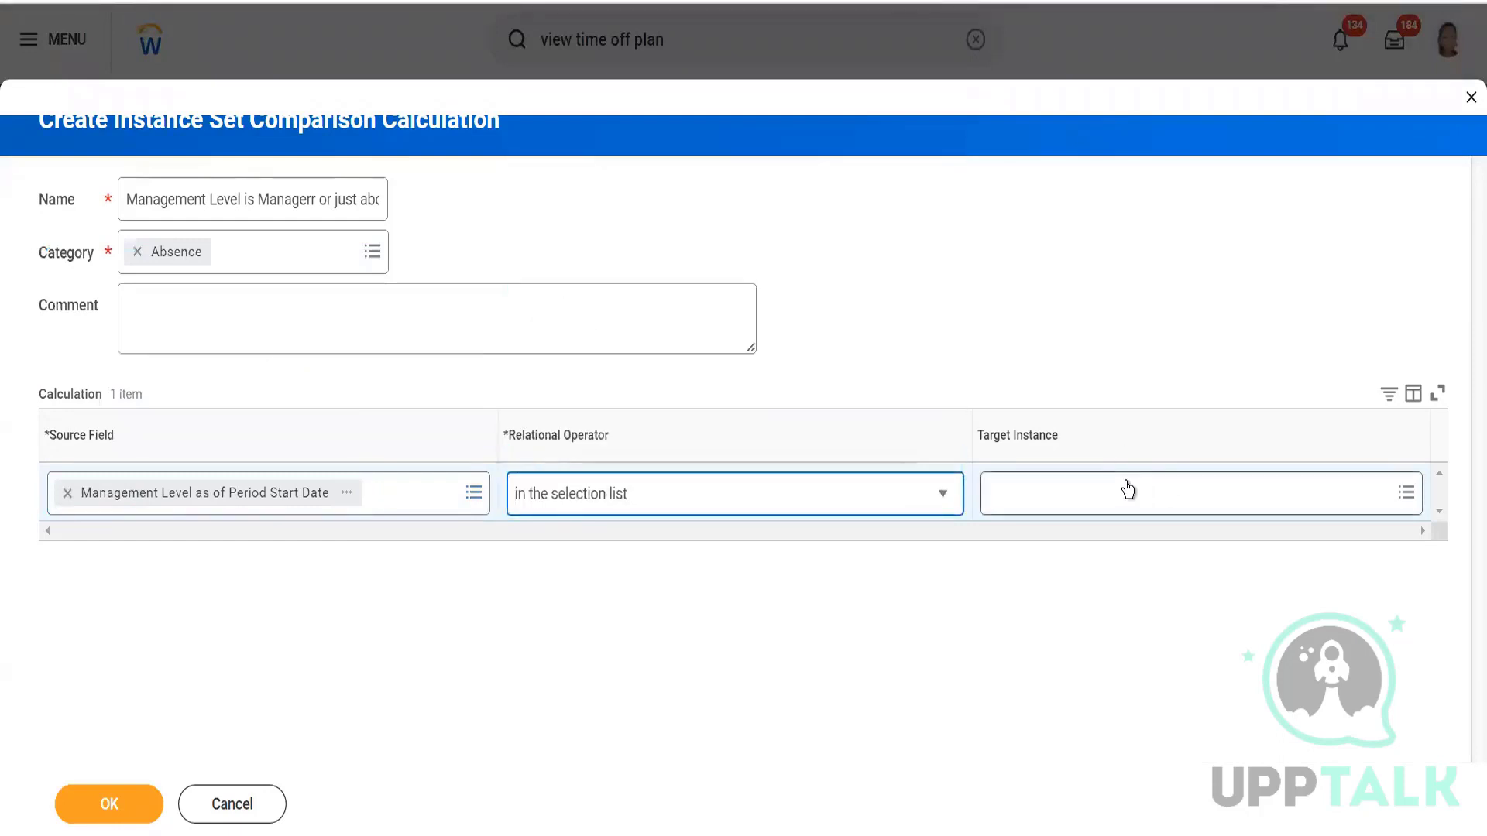
click(1128, 482)
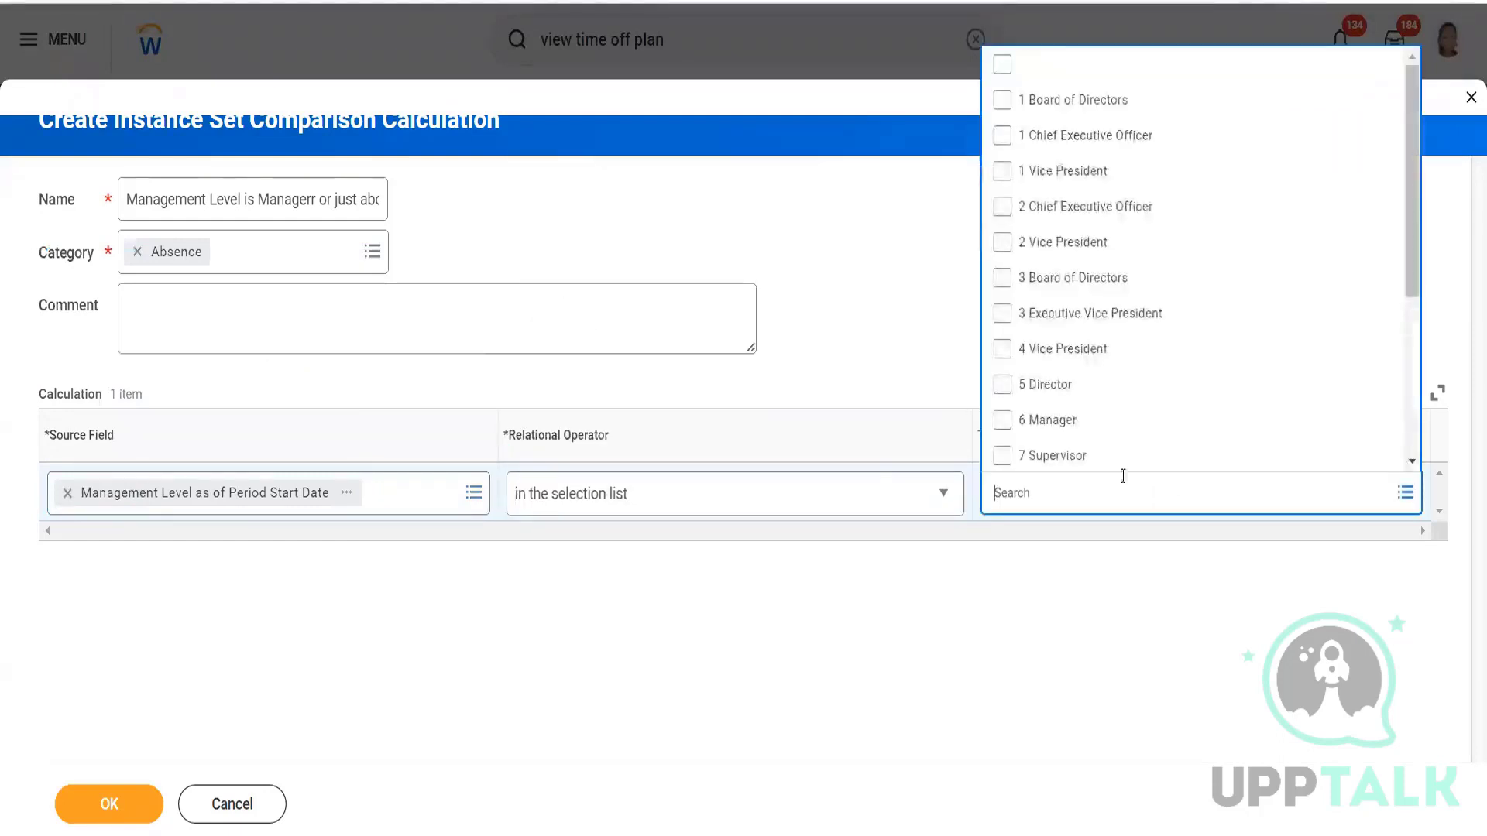
click(1076, 414)
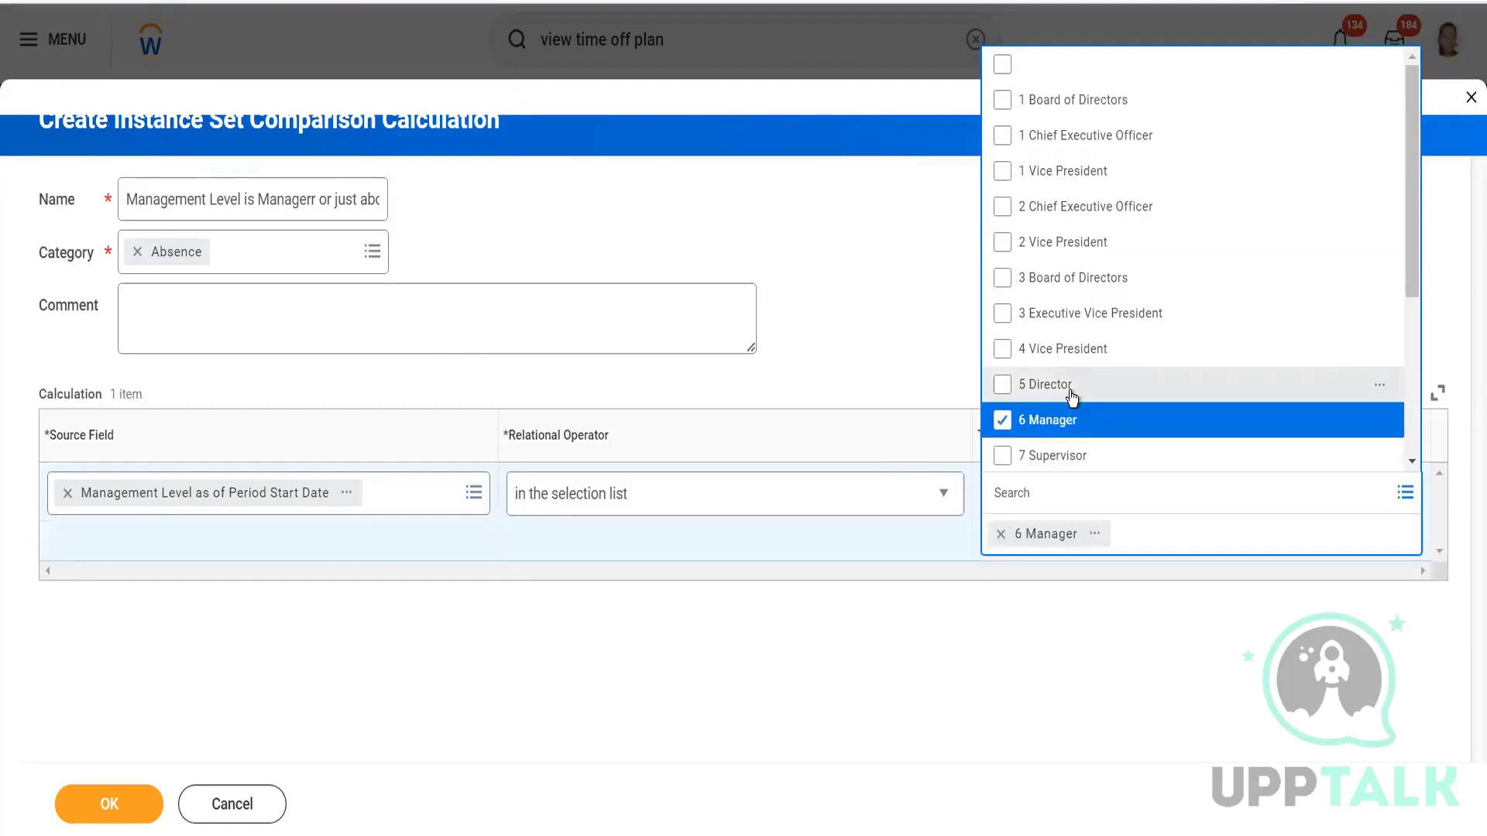
click(1073, 391)
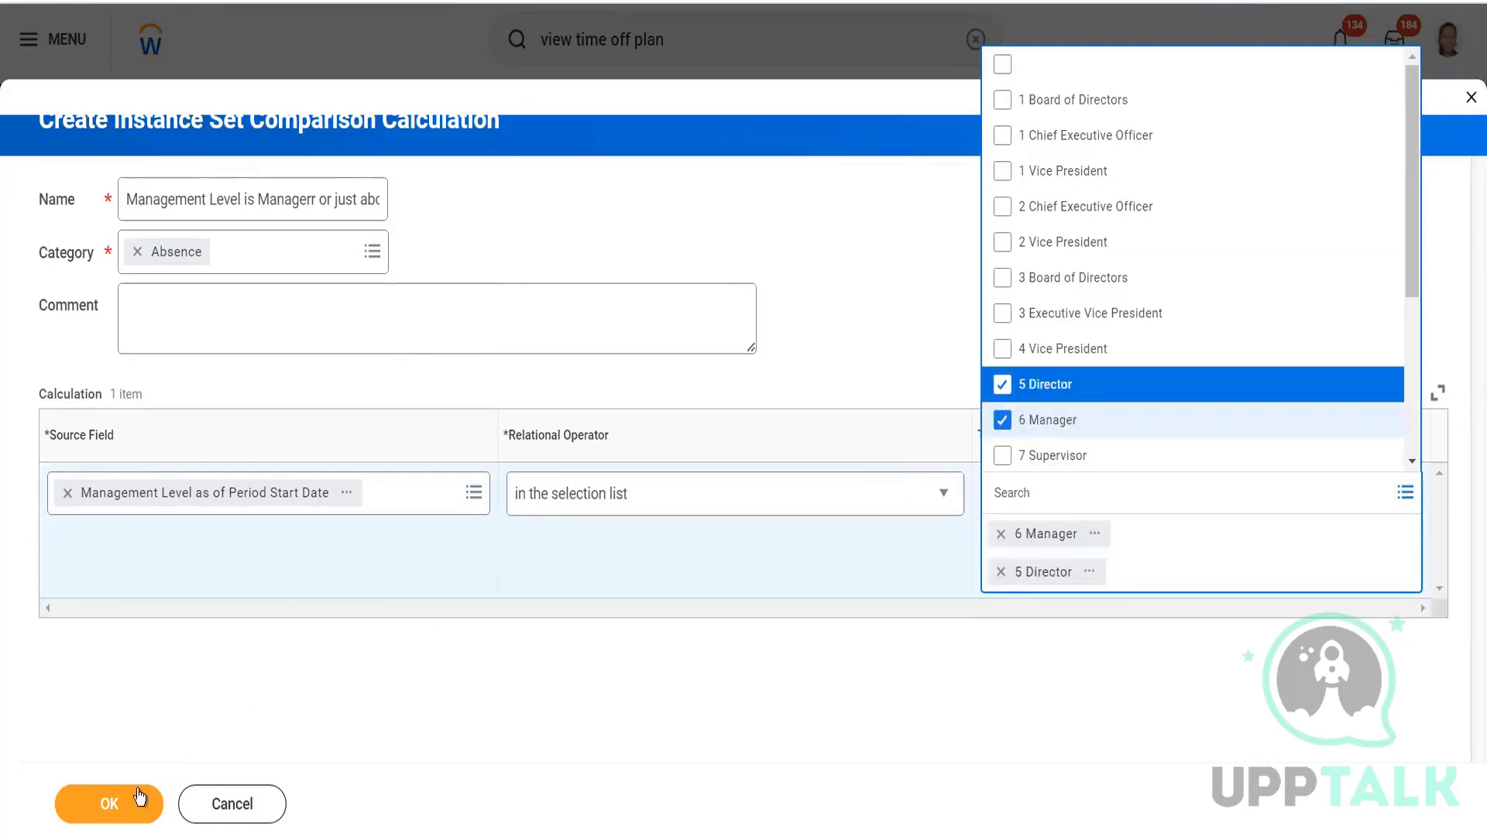
click(109, 804)
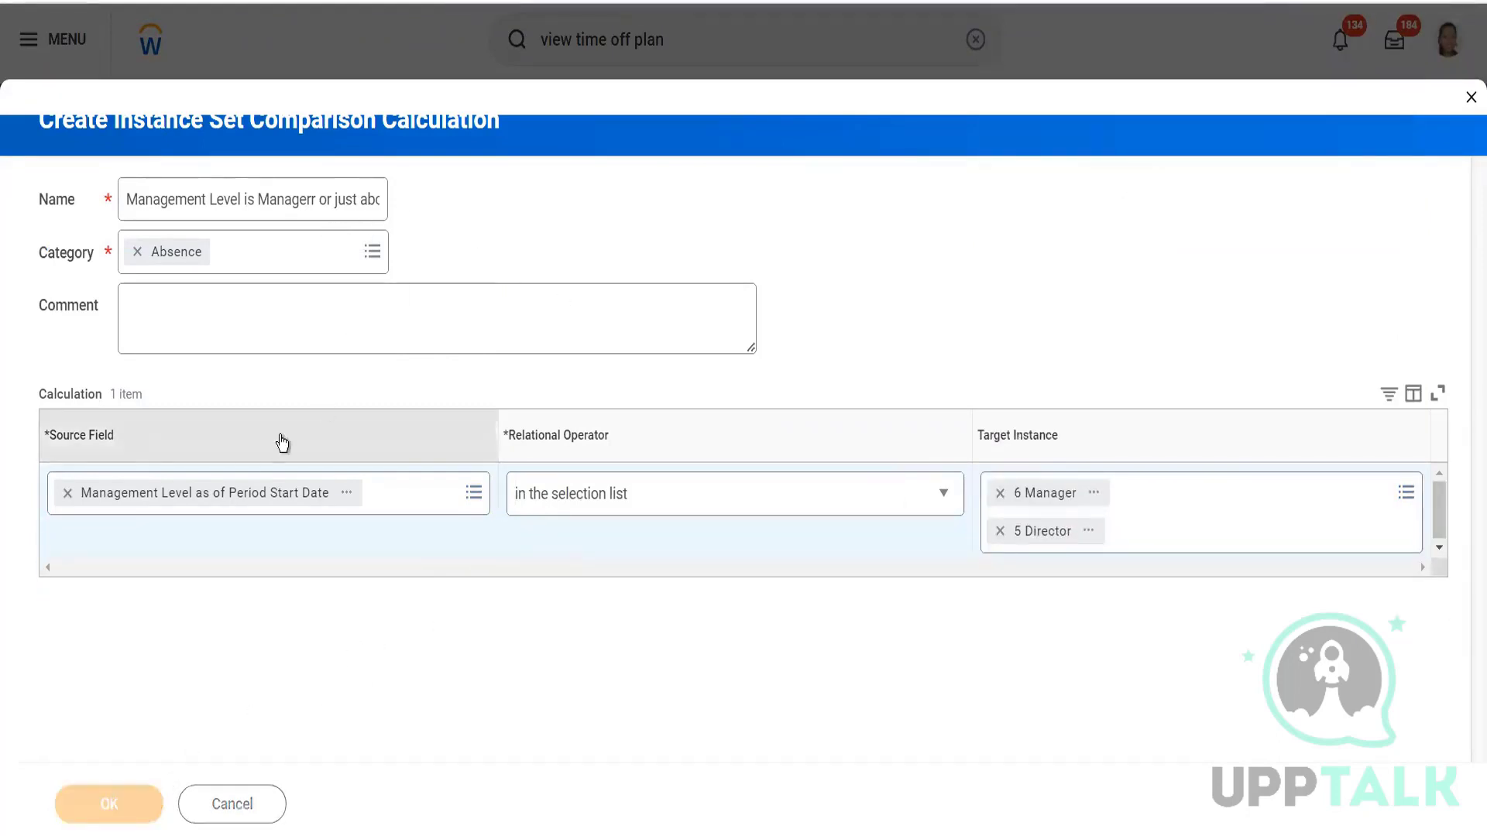
click(949, 634)
Add Worker: Terminated Mid-Period as the AND calculation's second operand.
text(wo)
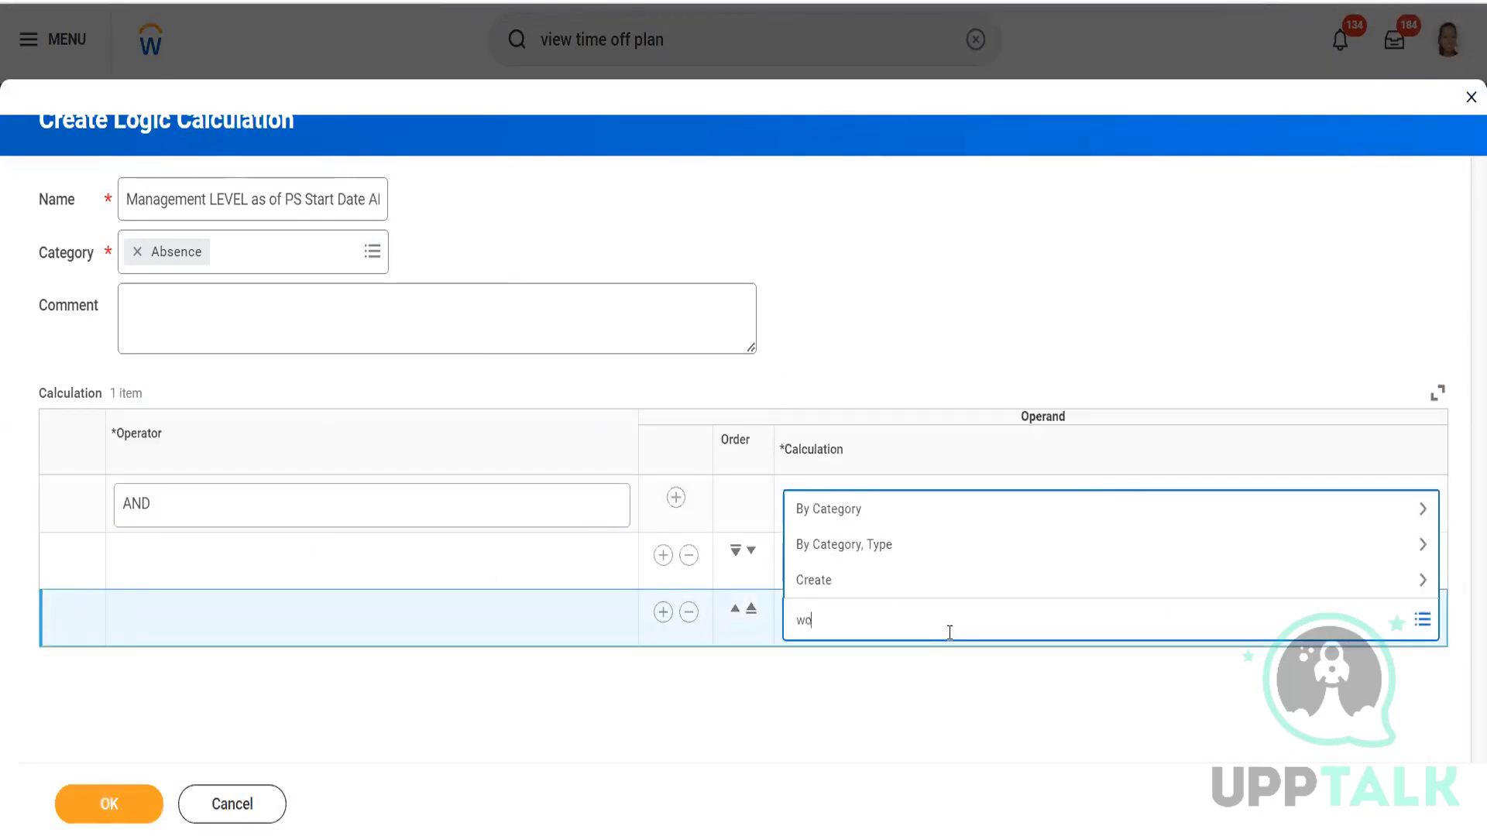
text(rker mid term)
key(Return)
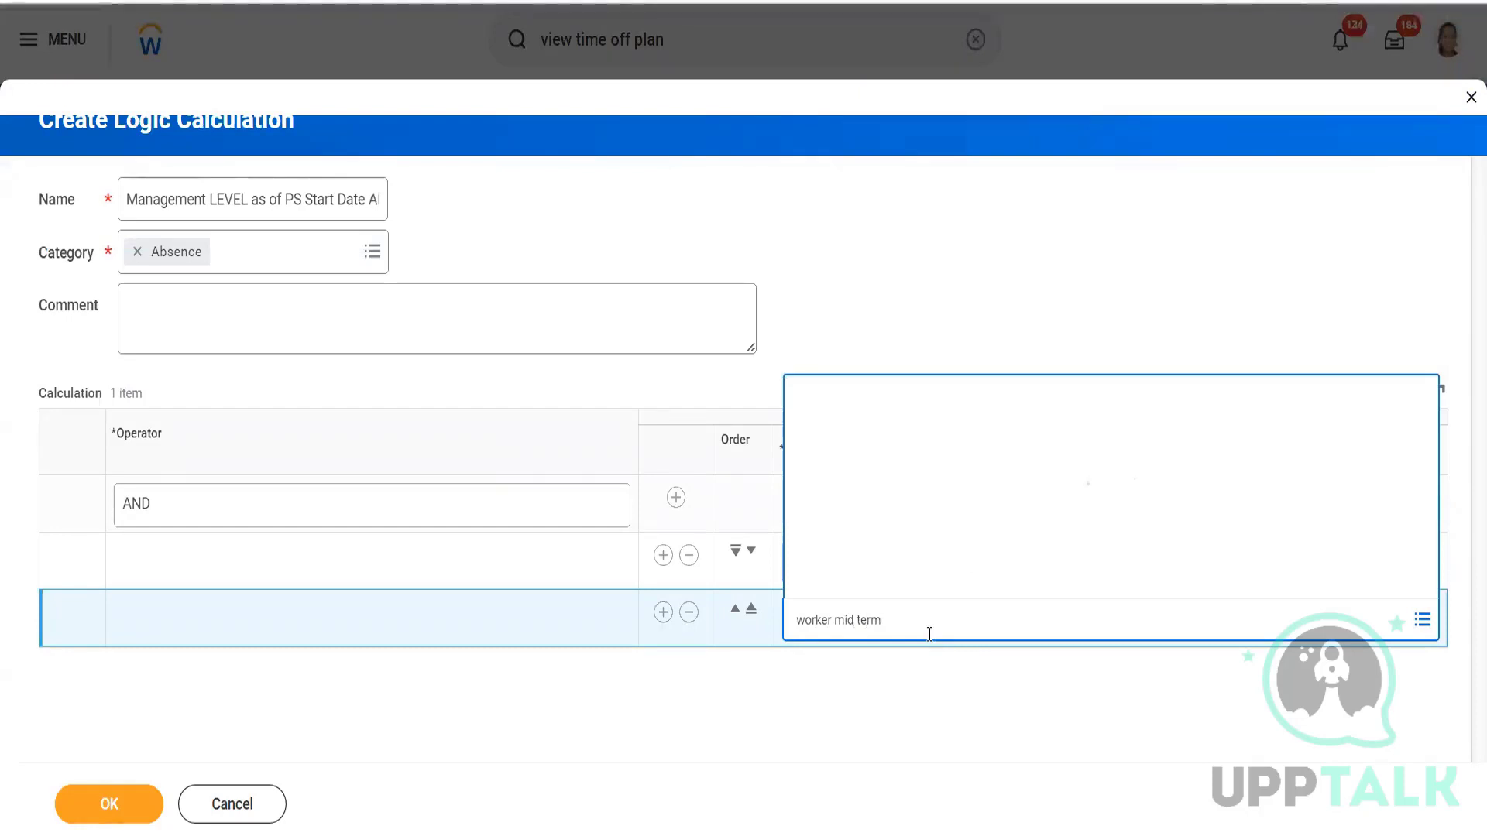
click(990, 179)
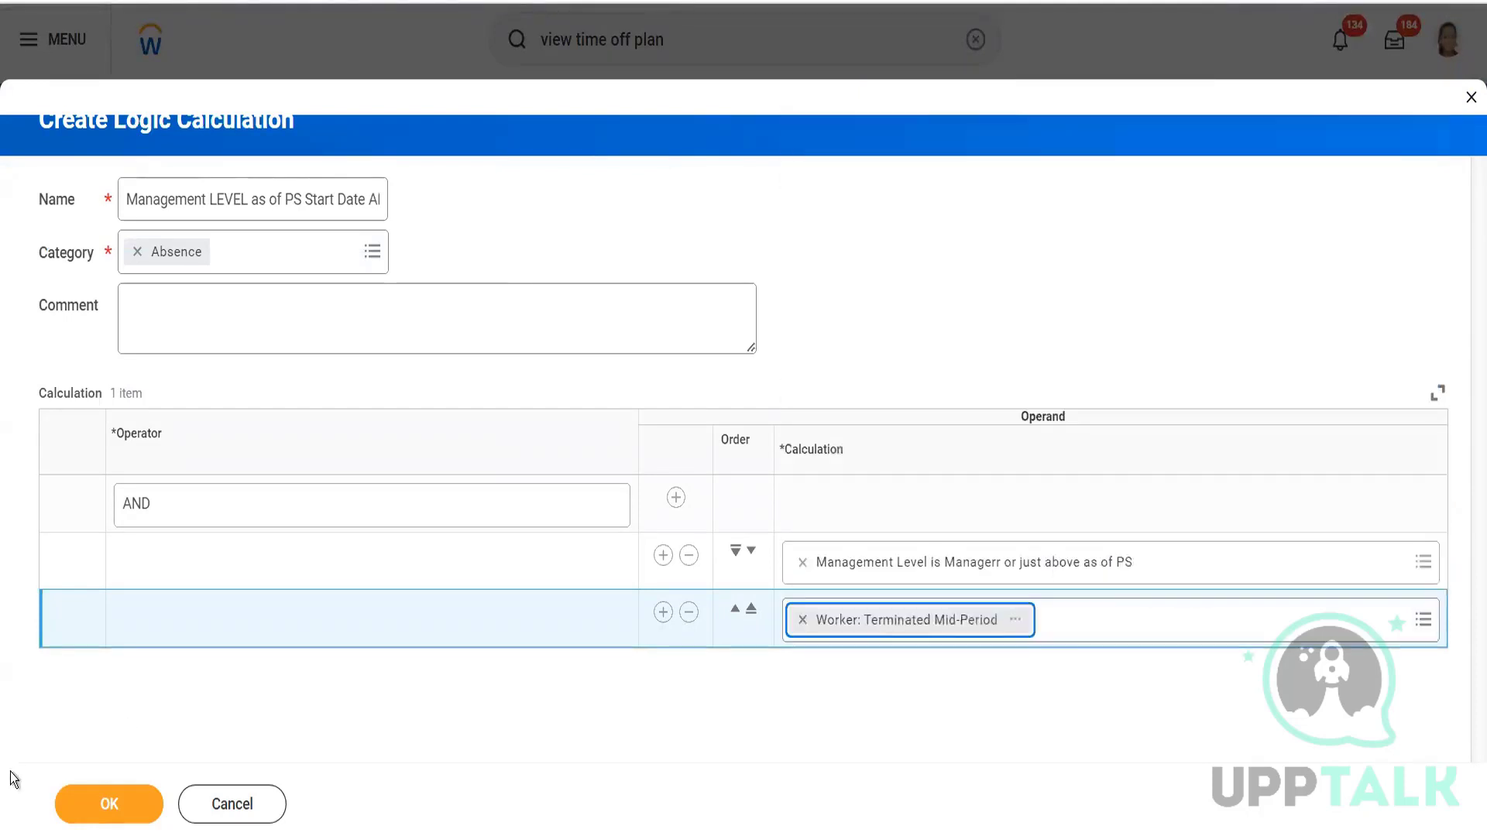
Save the AND and OR logic calculations and the edited CA Anniversary Plan- AM time off plan.
click(109, 812)
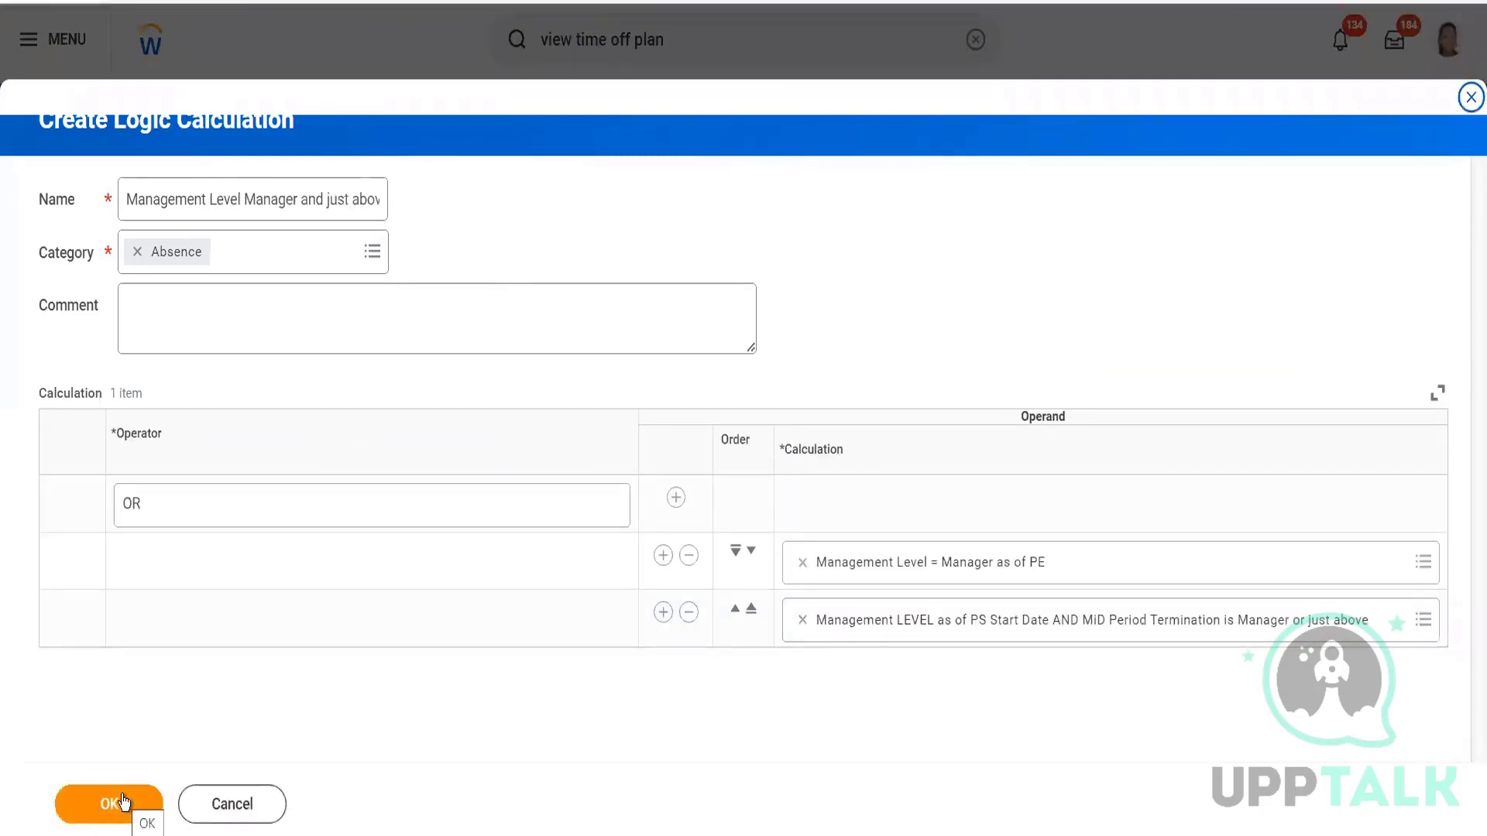
click(122, 799)
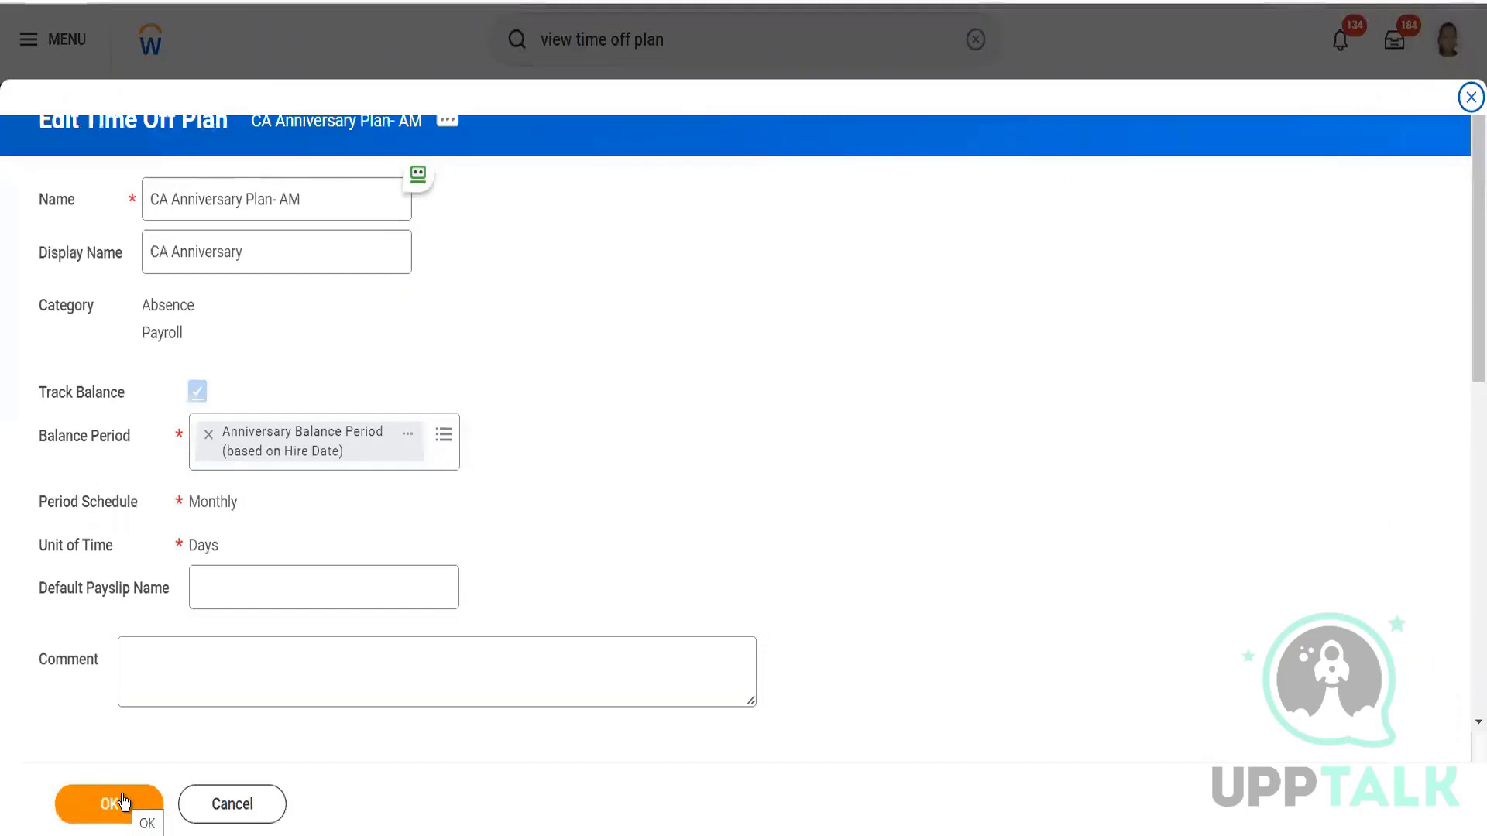
click(122, 802)
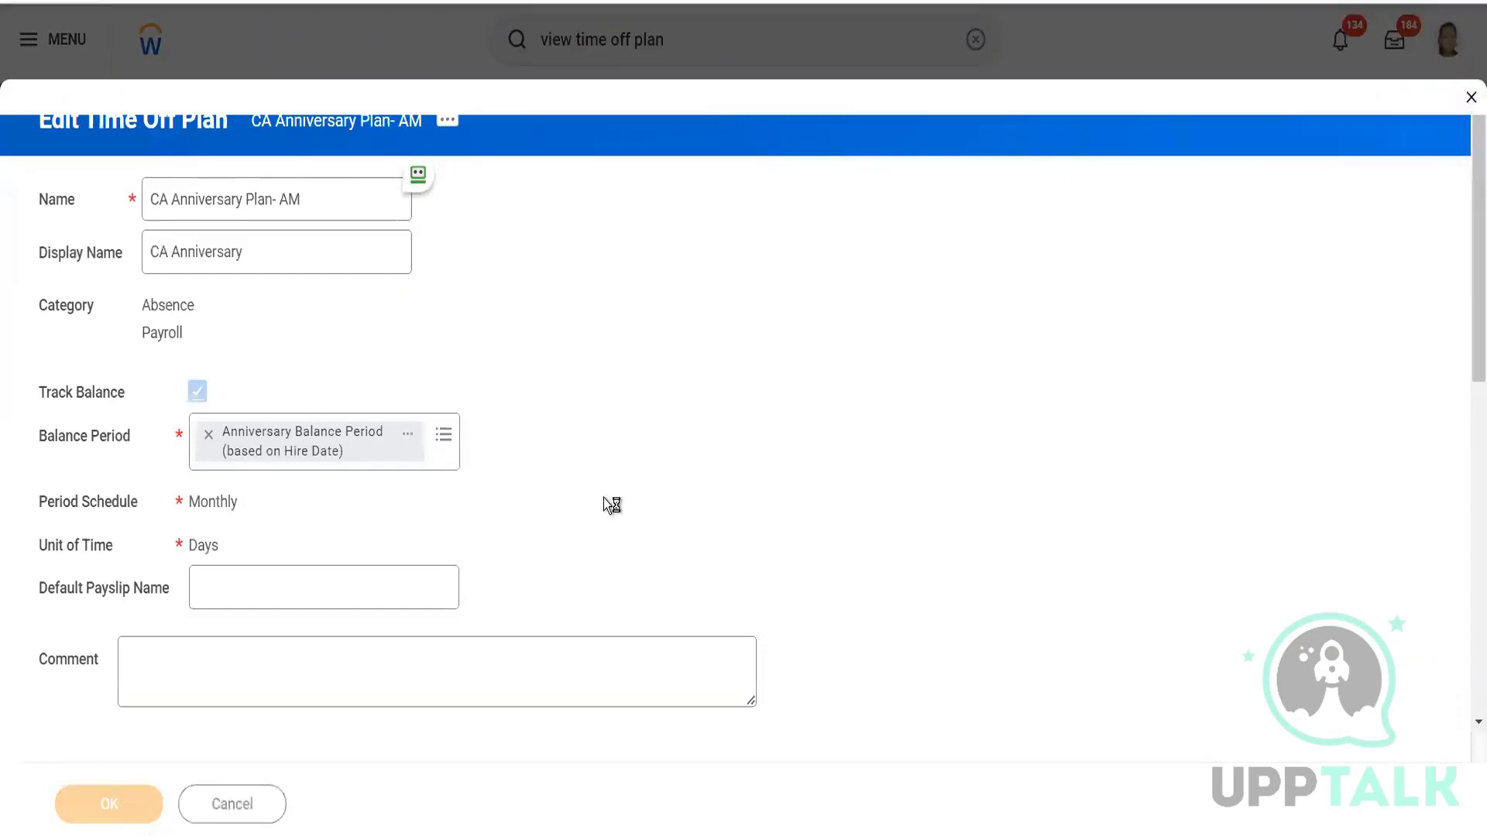
click(425, 634)
Review the Worker Eligibility OR calculation and its nested AND operand, then cancel the edit prompt.
scroll(503, 540, down, 2)
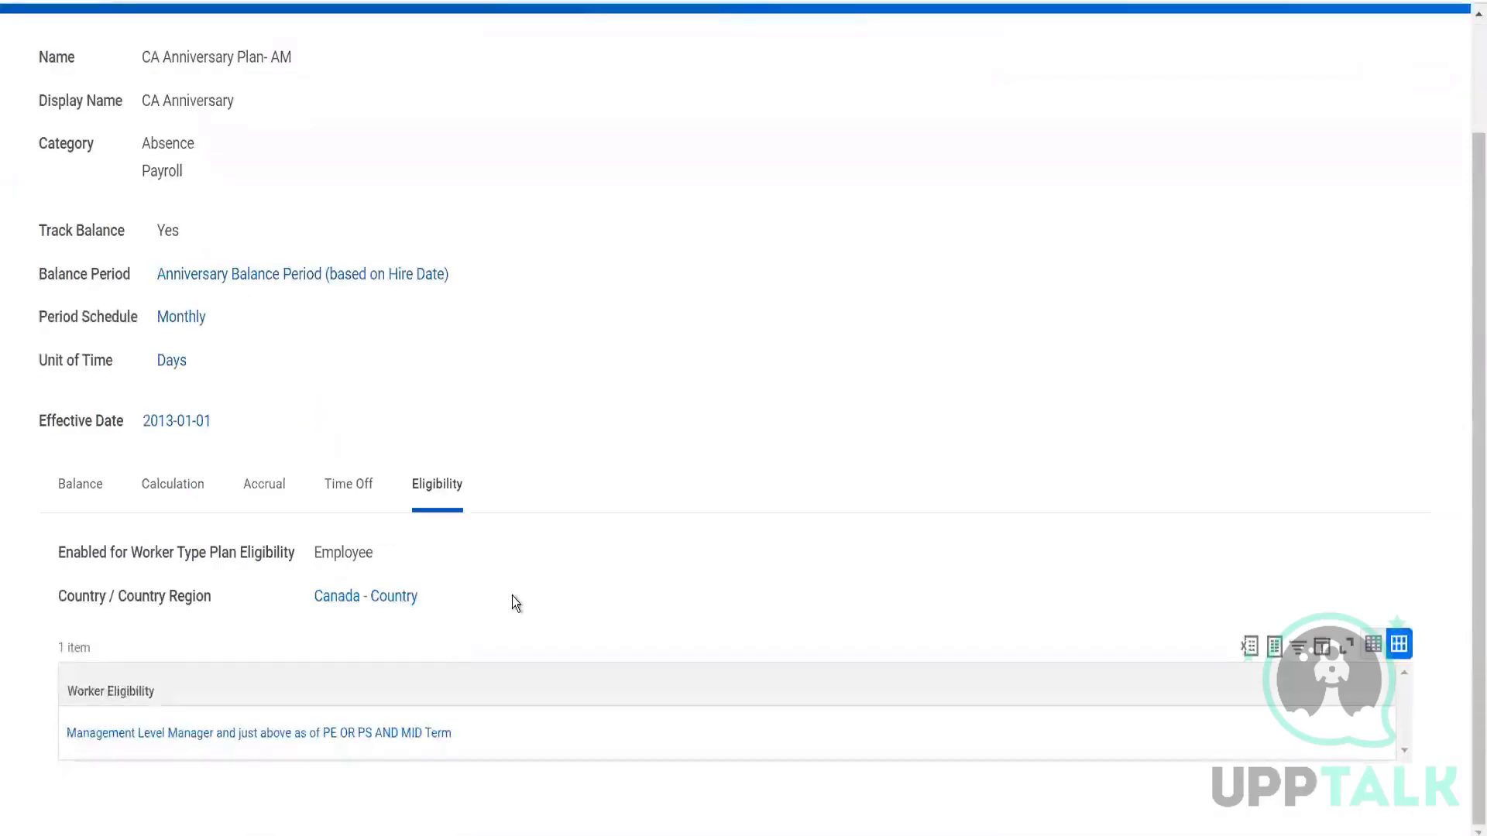
mouse_move(369, 601)
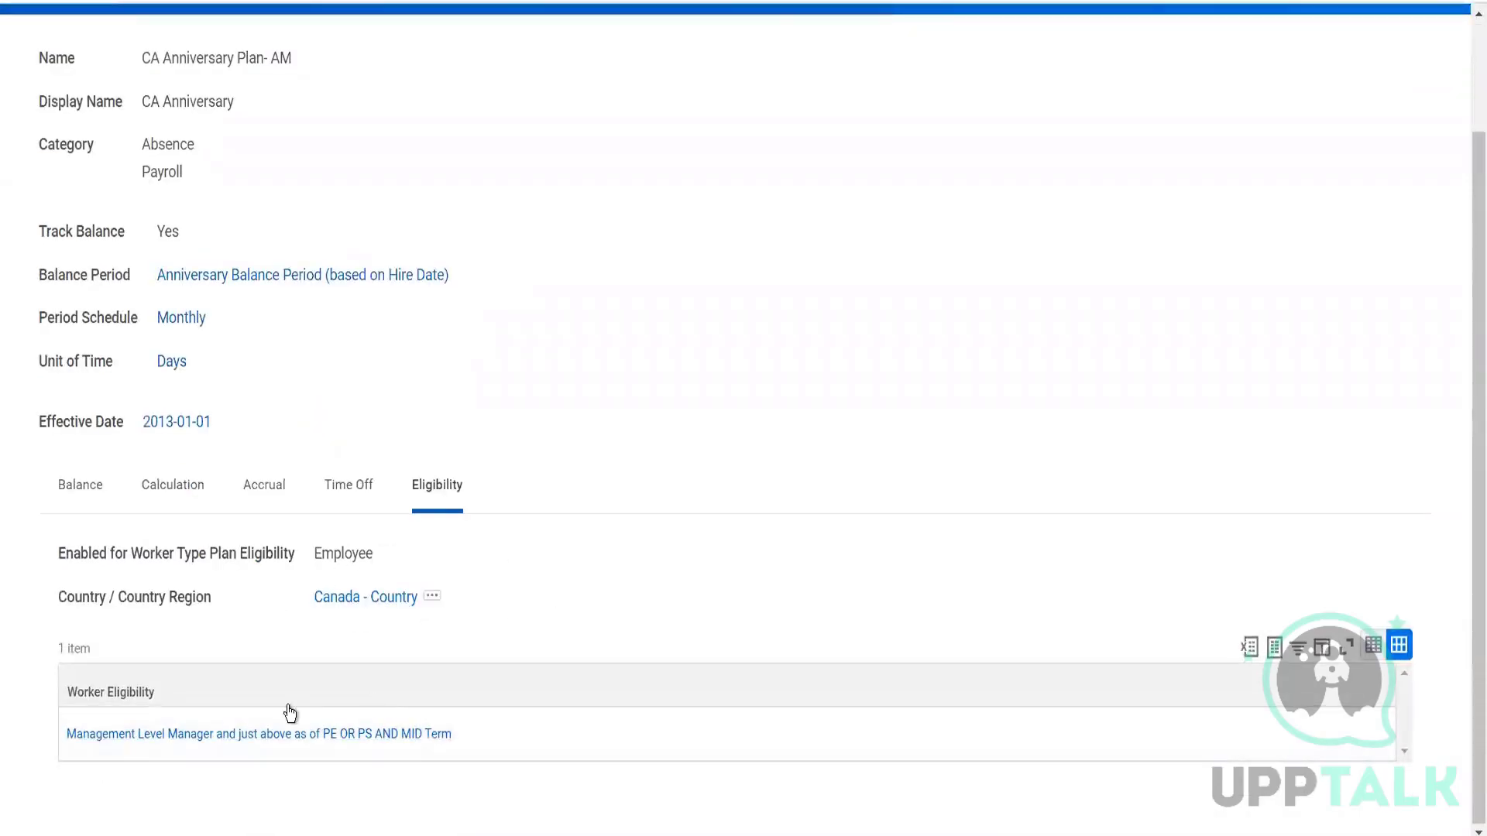
mouse_move(287, 742)
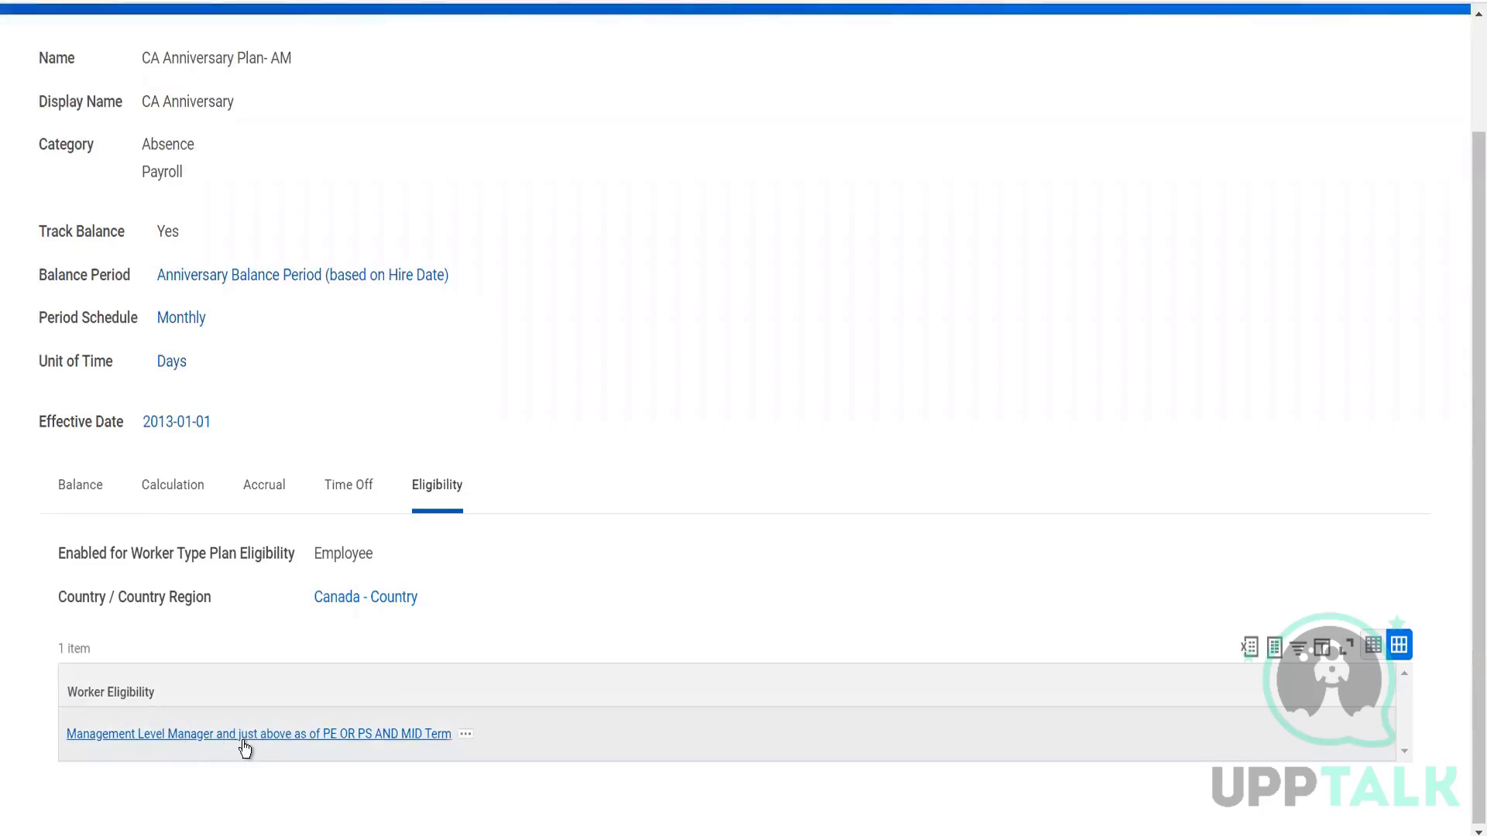
click(354, 737)
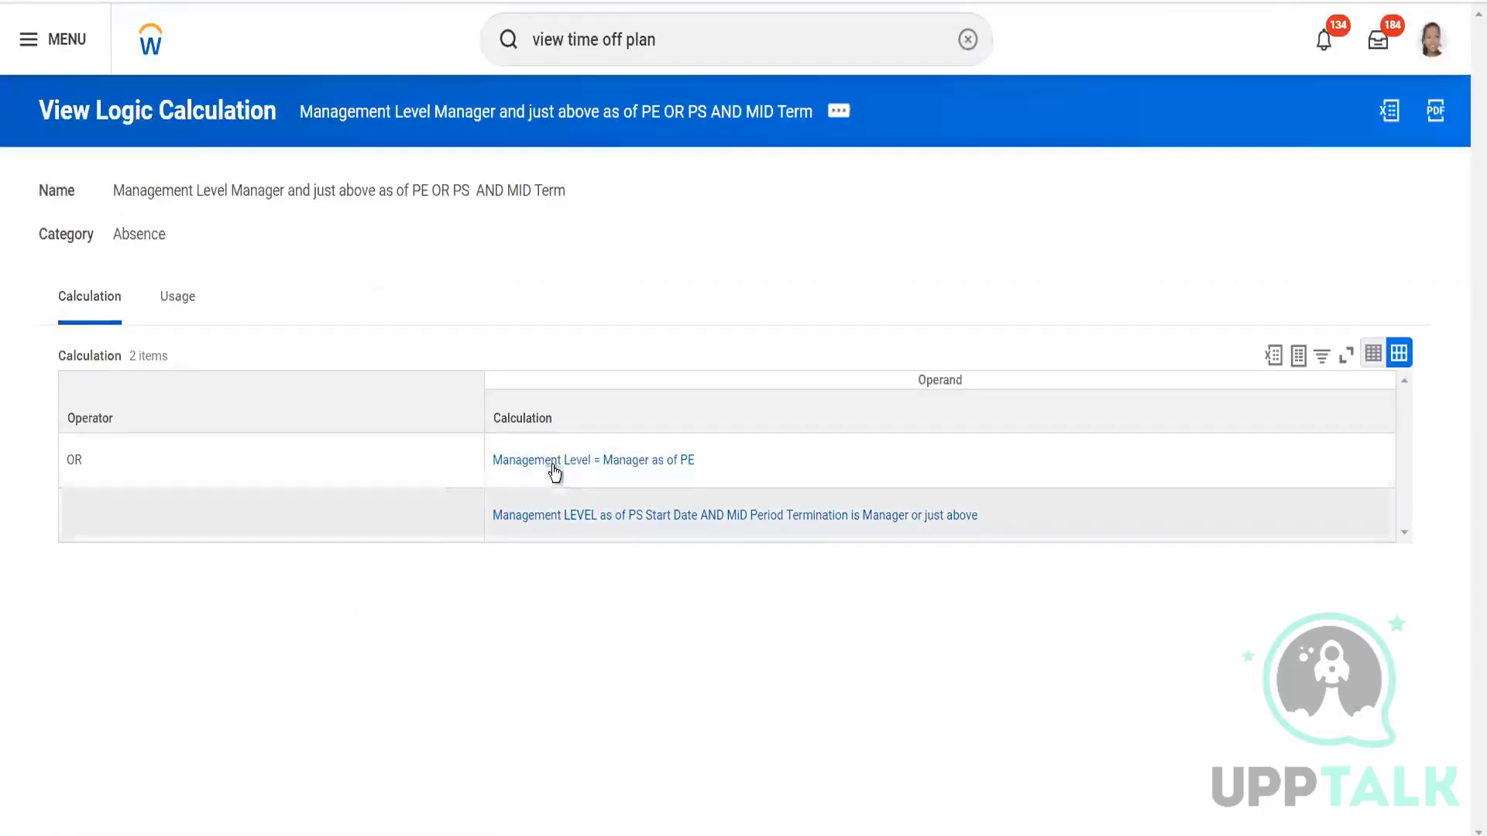
mouse_move(544, 518)
mouse_down()
mouse_move(569, 429)
mouse_move(550, 499)
mouse_up()
click(548, 523)
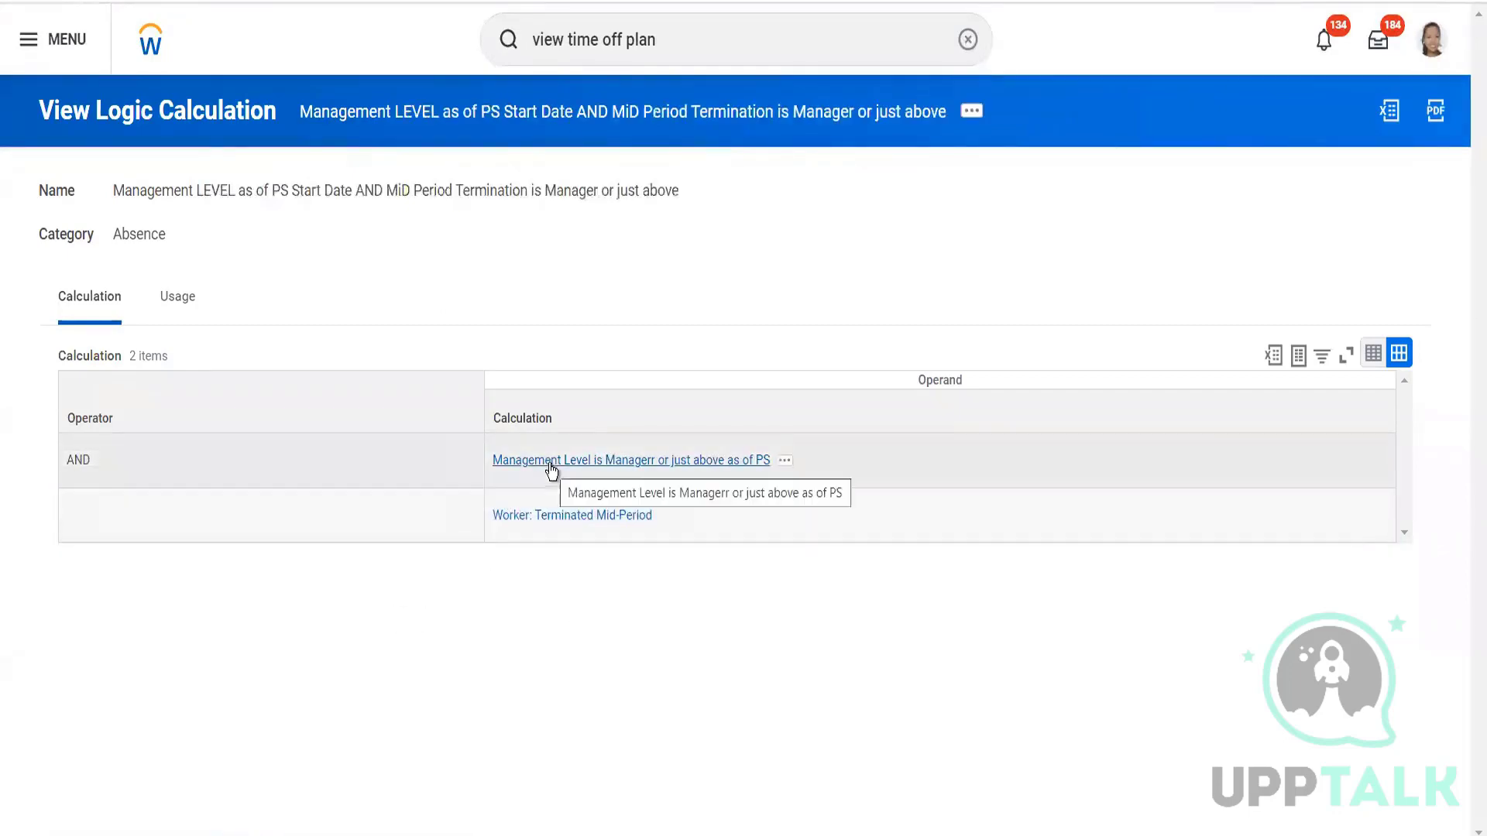
click(28, 1)
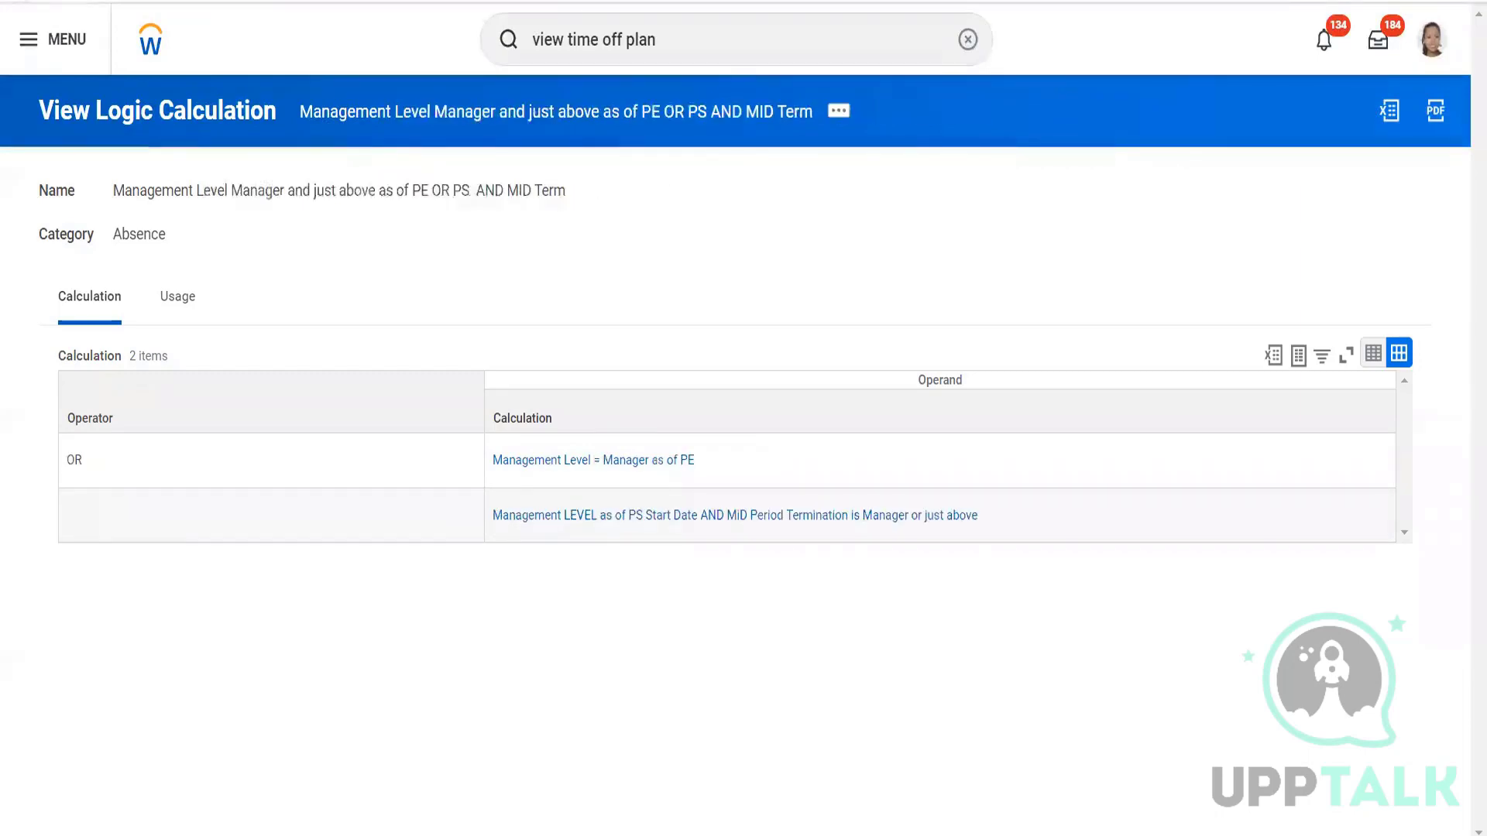
click(28, 1)
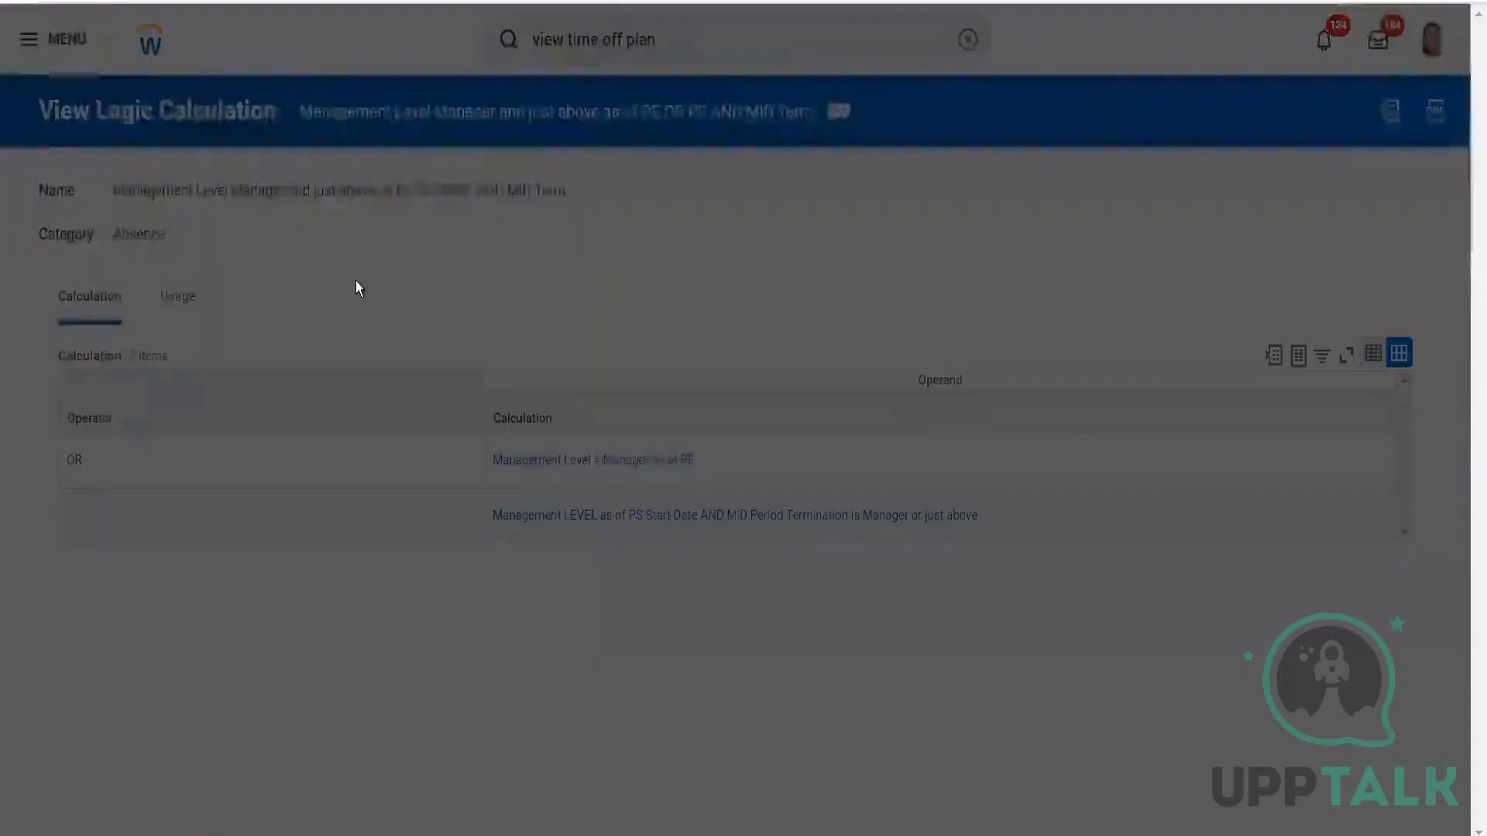
click(605, 565)
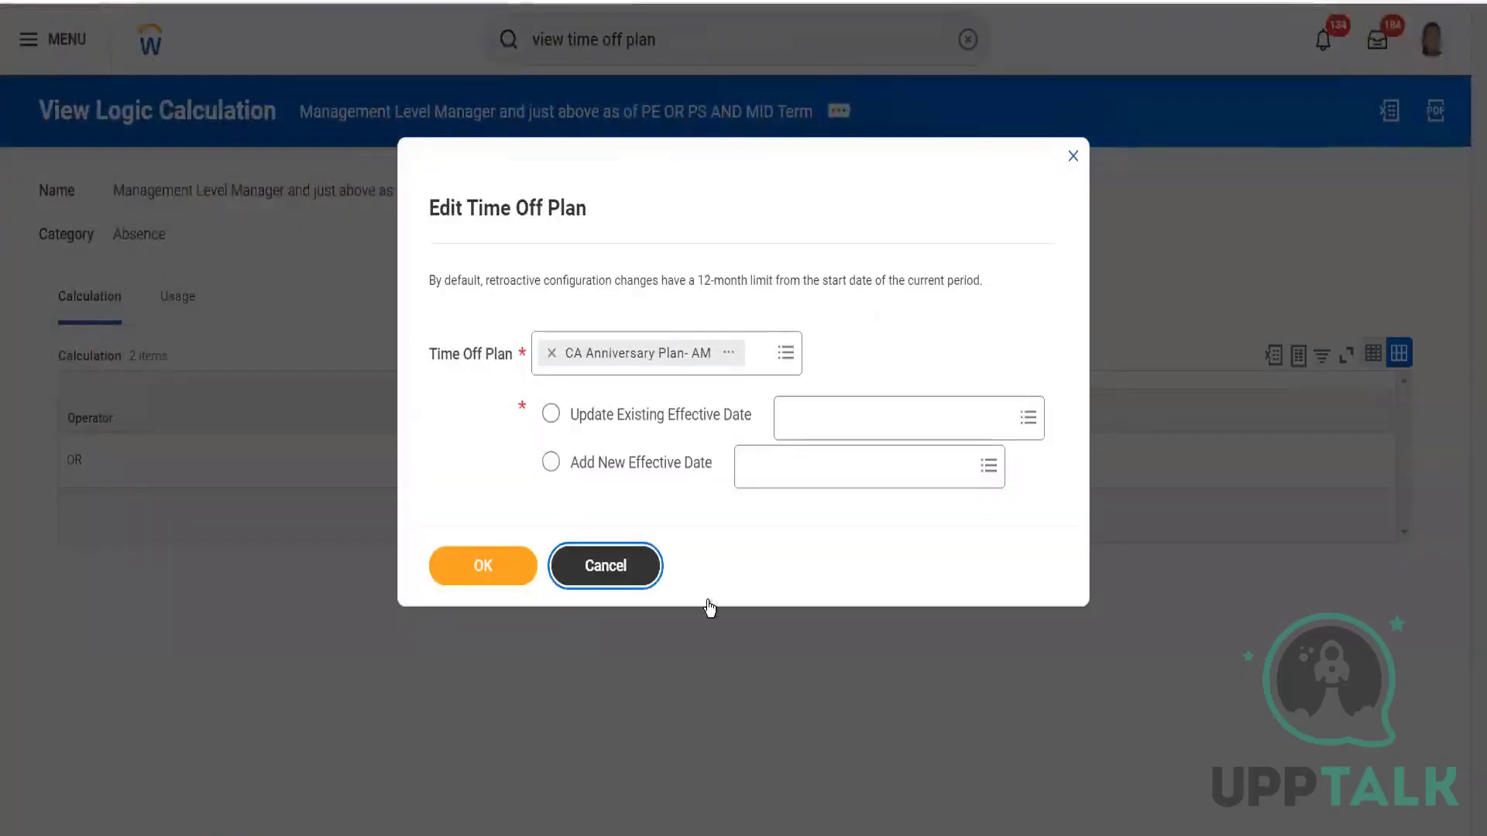
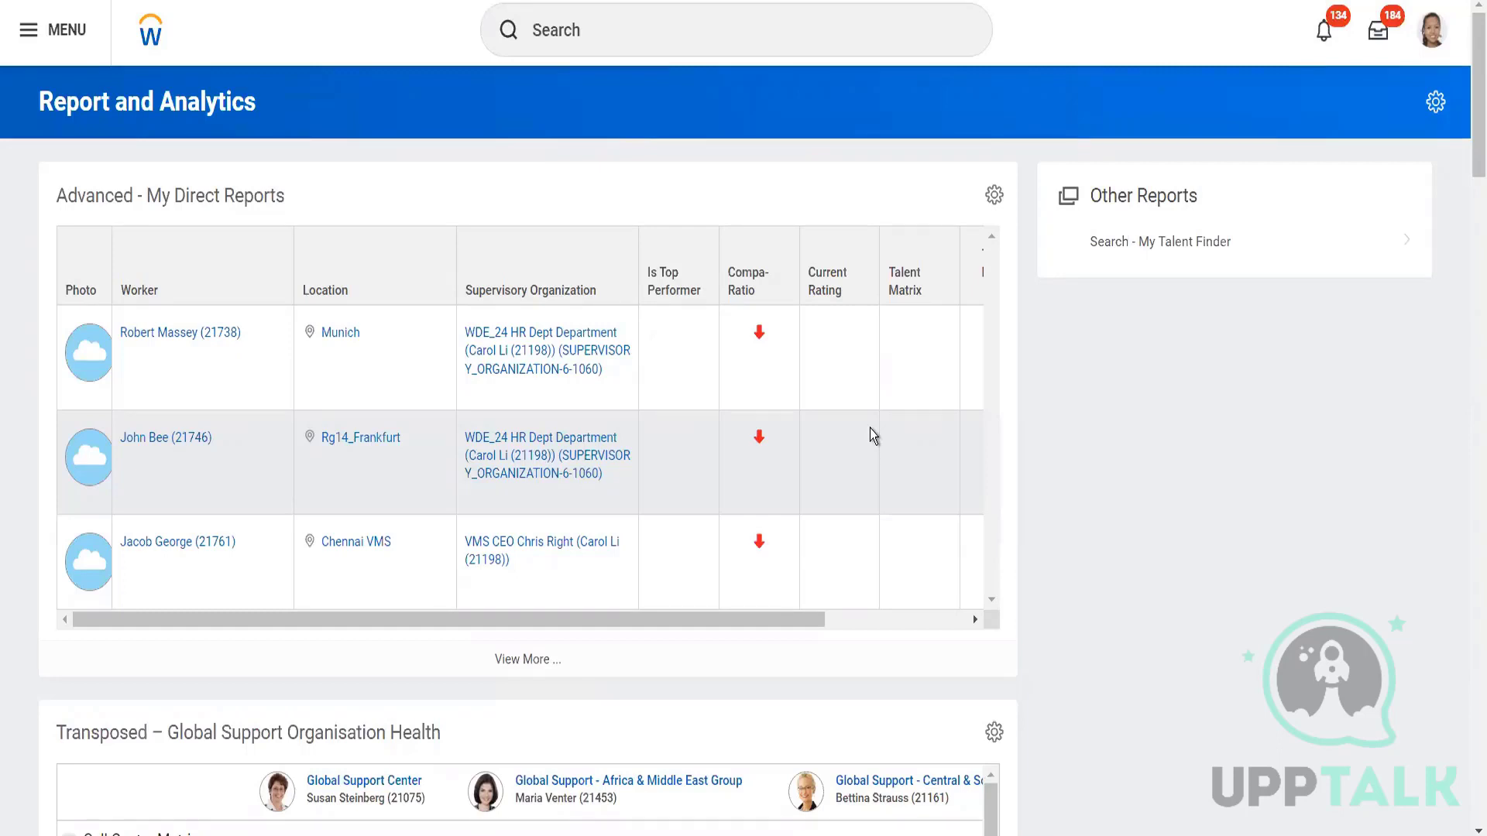
Search for the worker by name and open their worker profile from the People results.
click(821, 30)
click(683, 75)
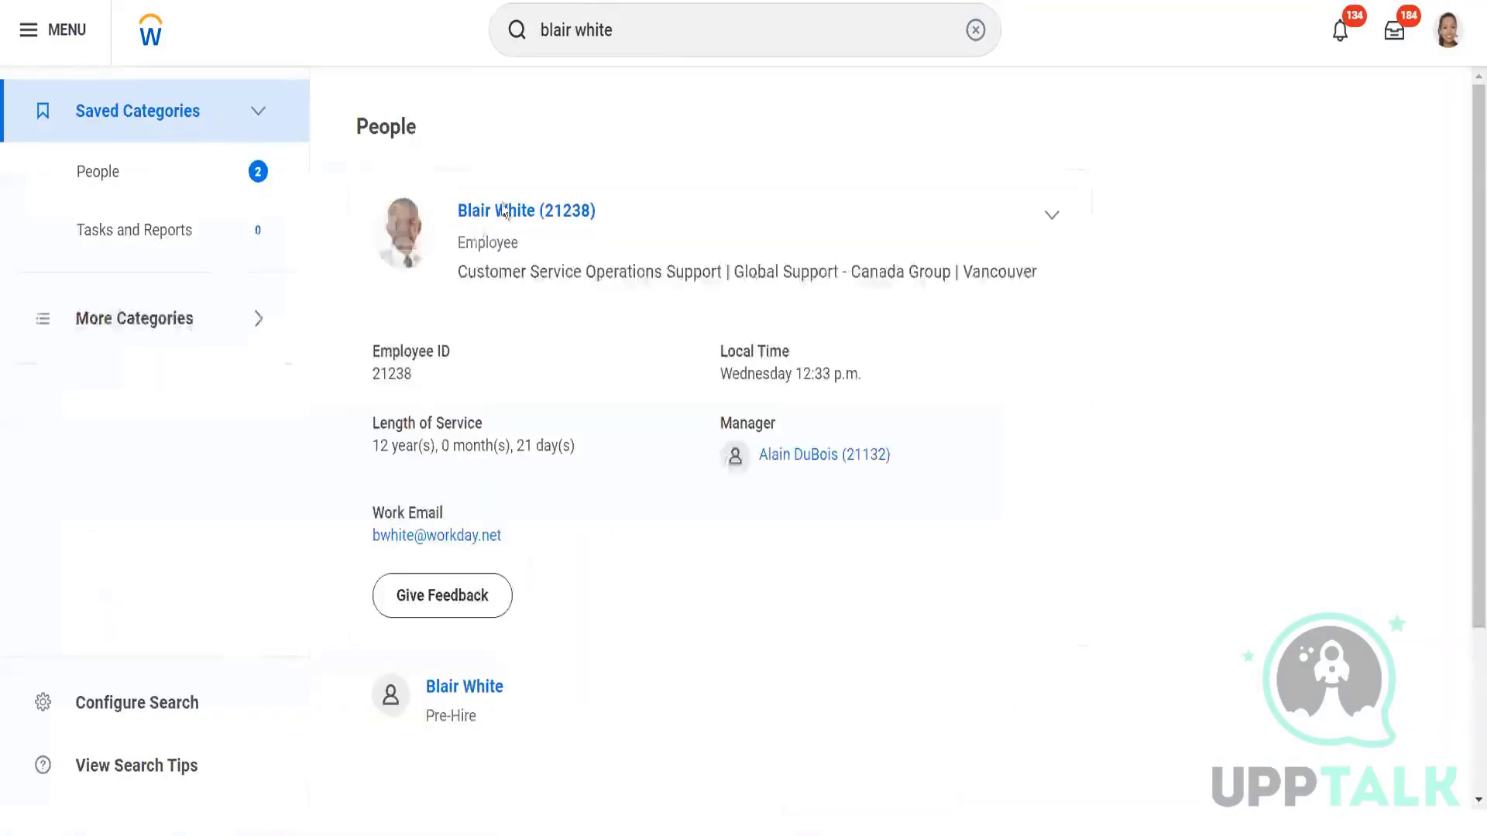
click(503, 208)
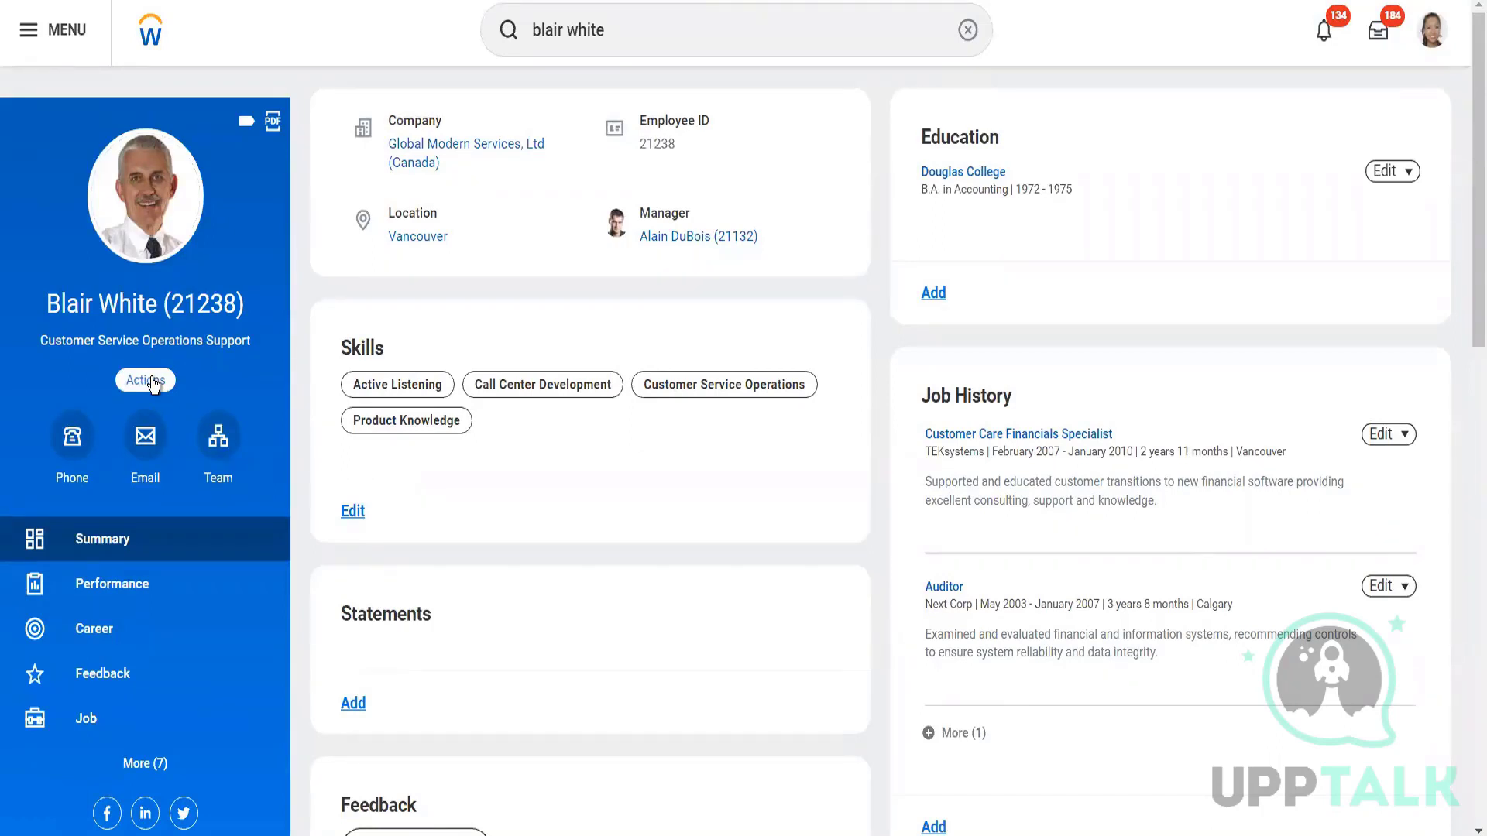
From the worker's Actions, choose Time and Leave > Maintain Accrual and Time Off Adjustments/Overrides.
click(152, 382)
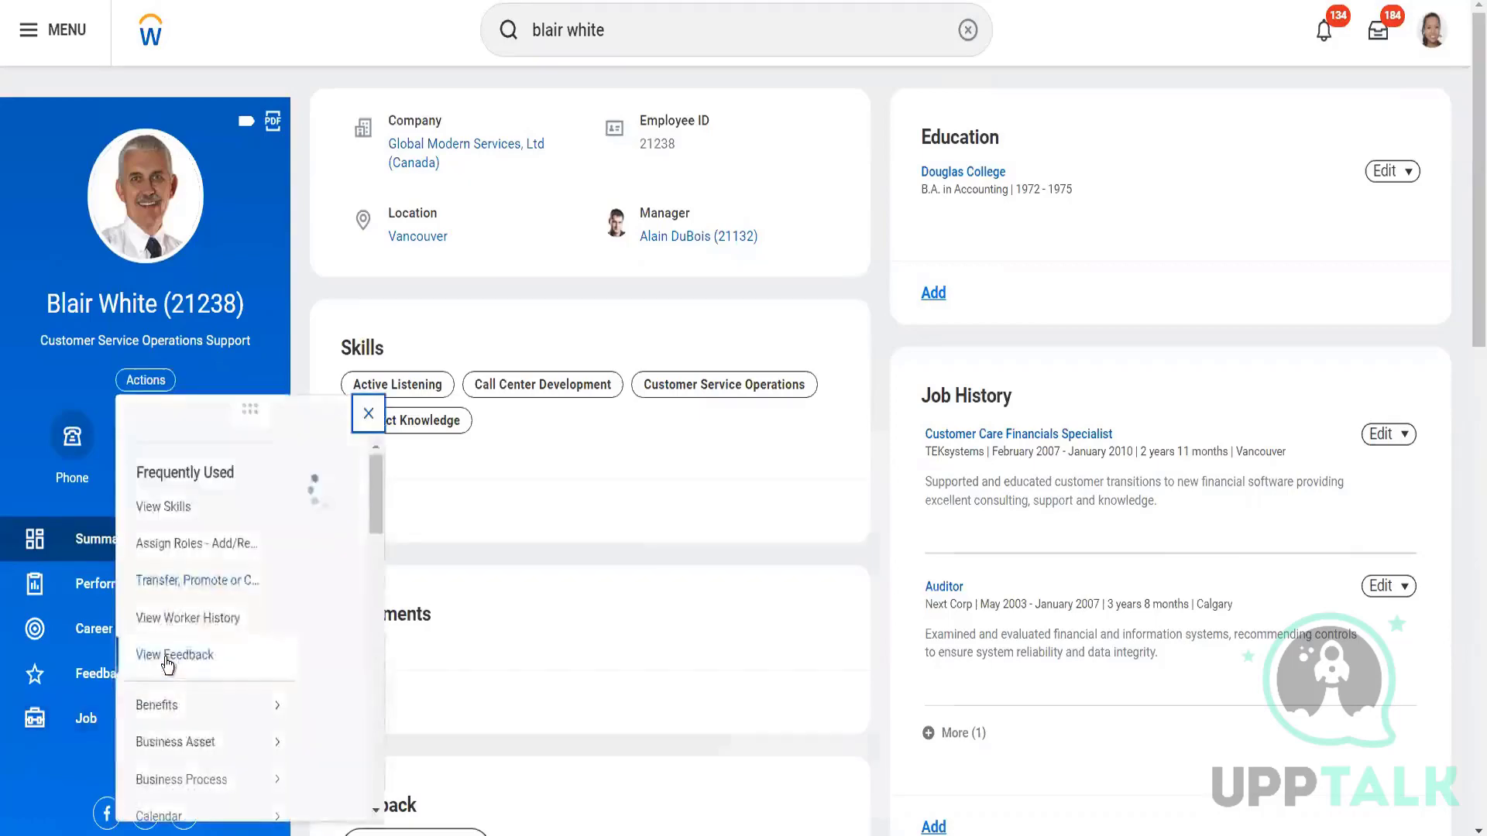
scroll(169, 665, down, 8)
scroll(168, 666, down, 5)
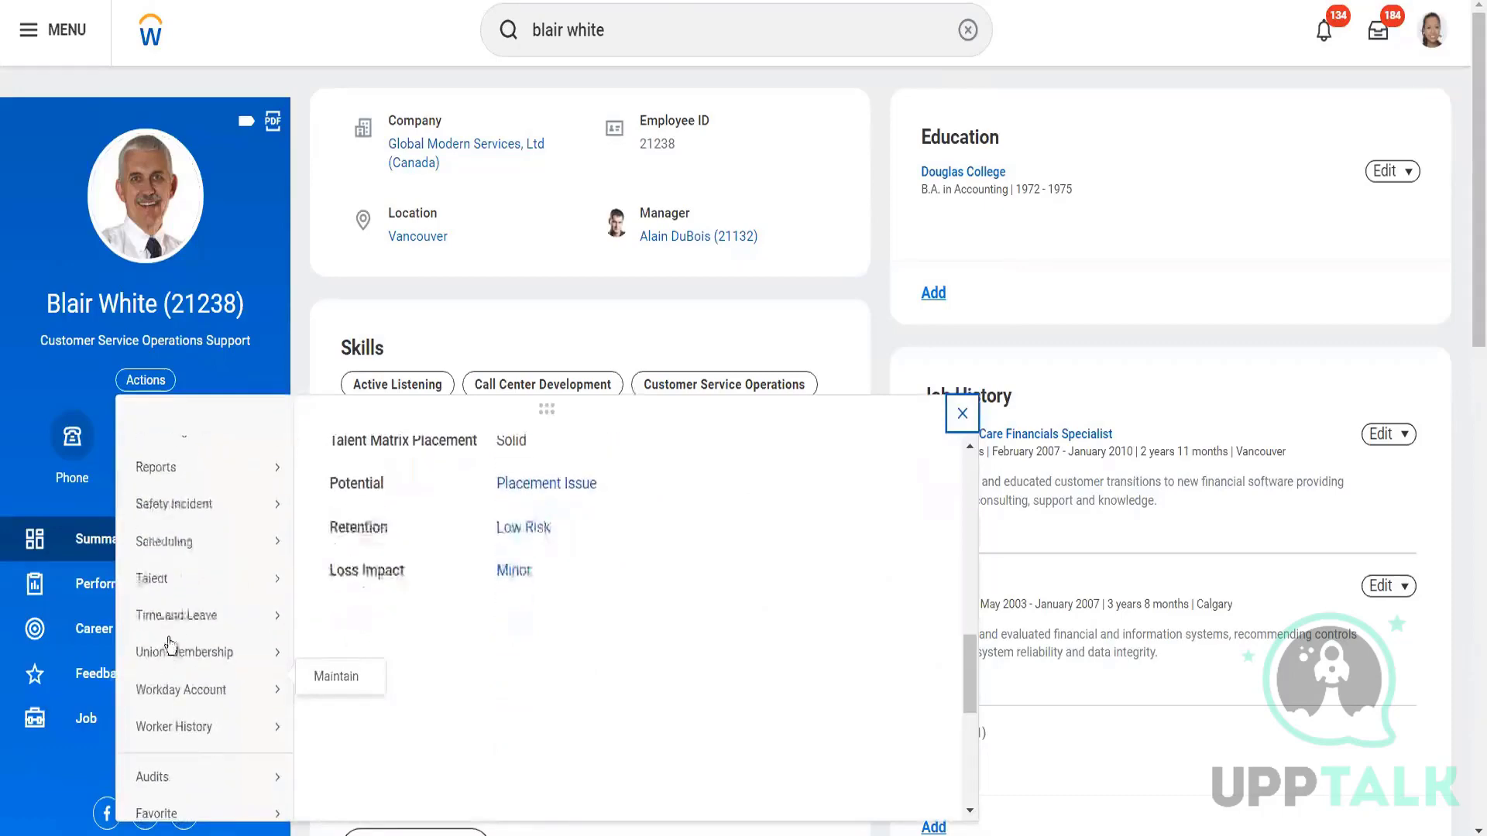
mouse_move(172, 617)
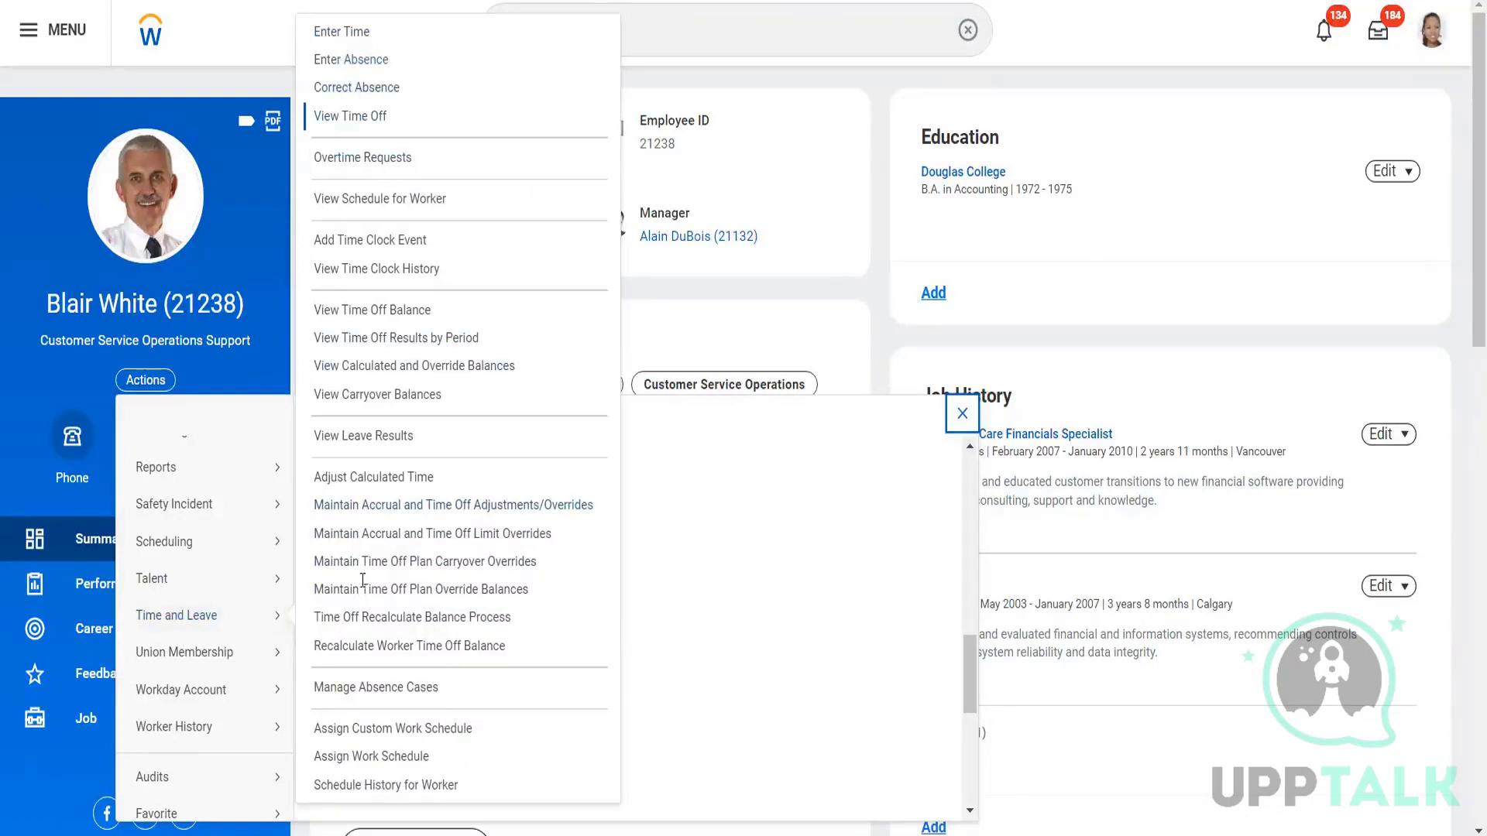
click(332, 505)
mouse_move(255, 616)
click(366, 509)
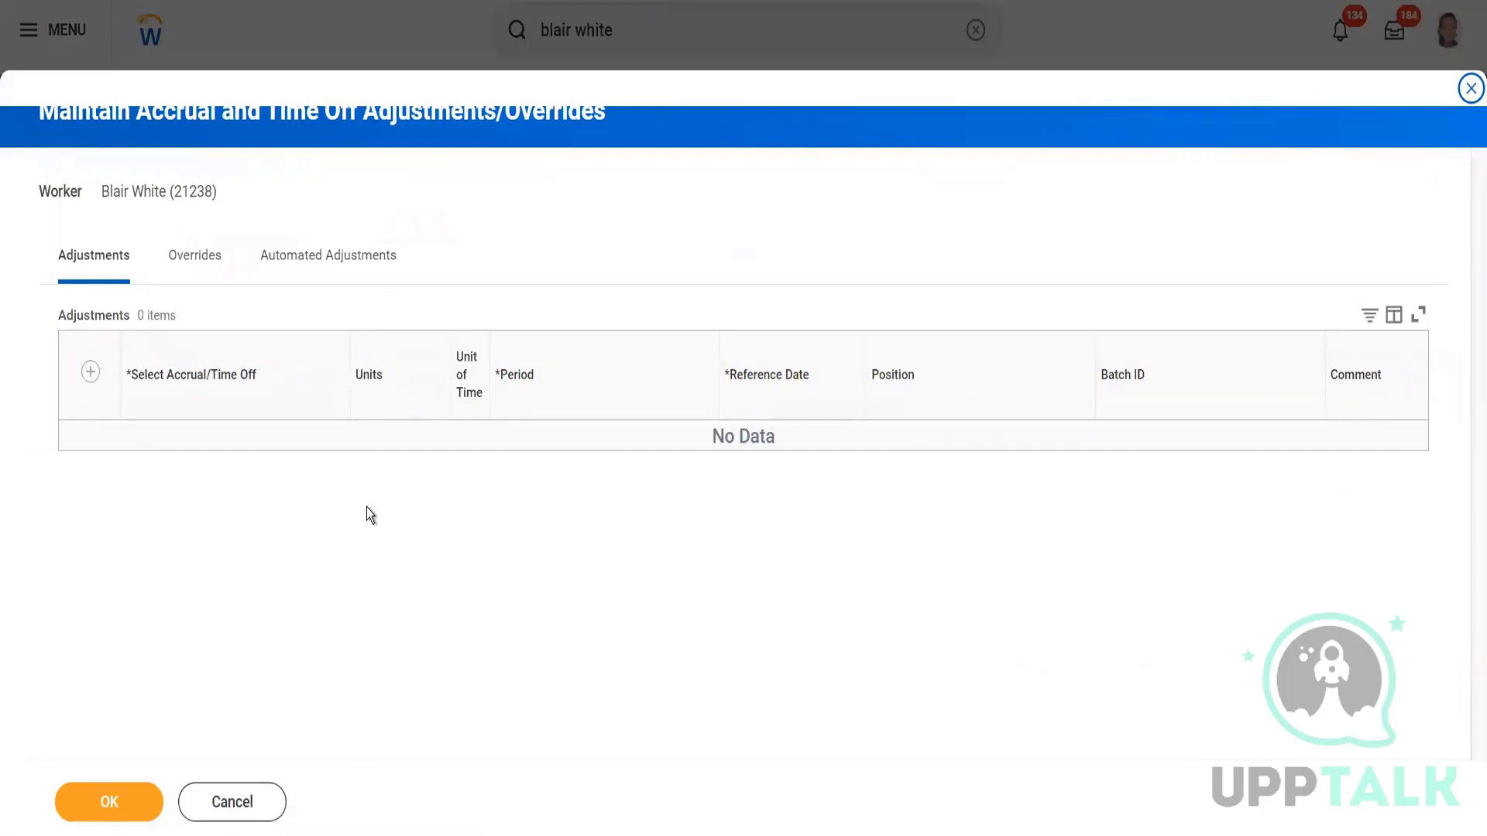
Add an adjustment row and select CA Canada Accrual after searching plans for 'CA'.
click(90, 373)
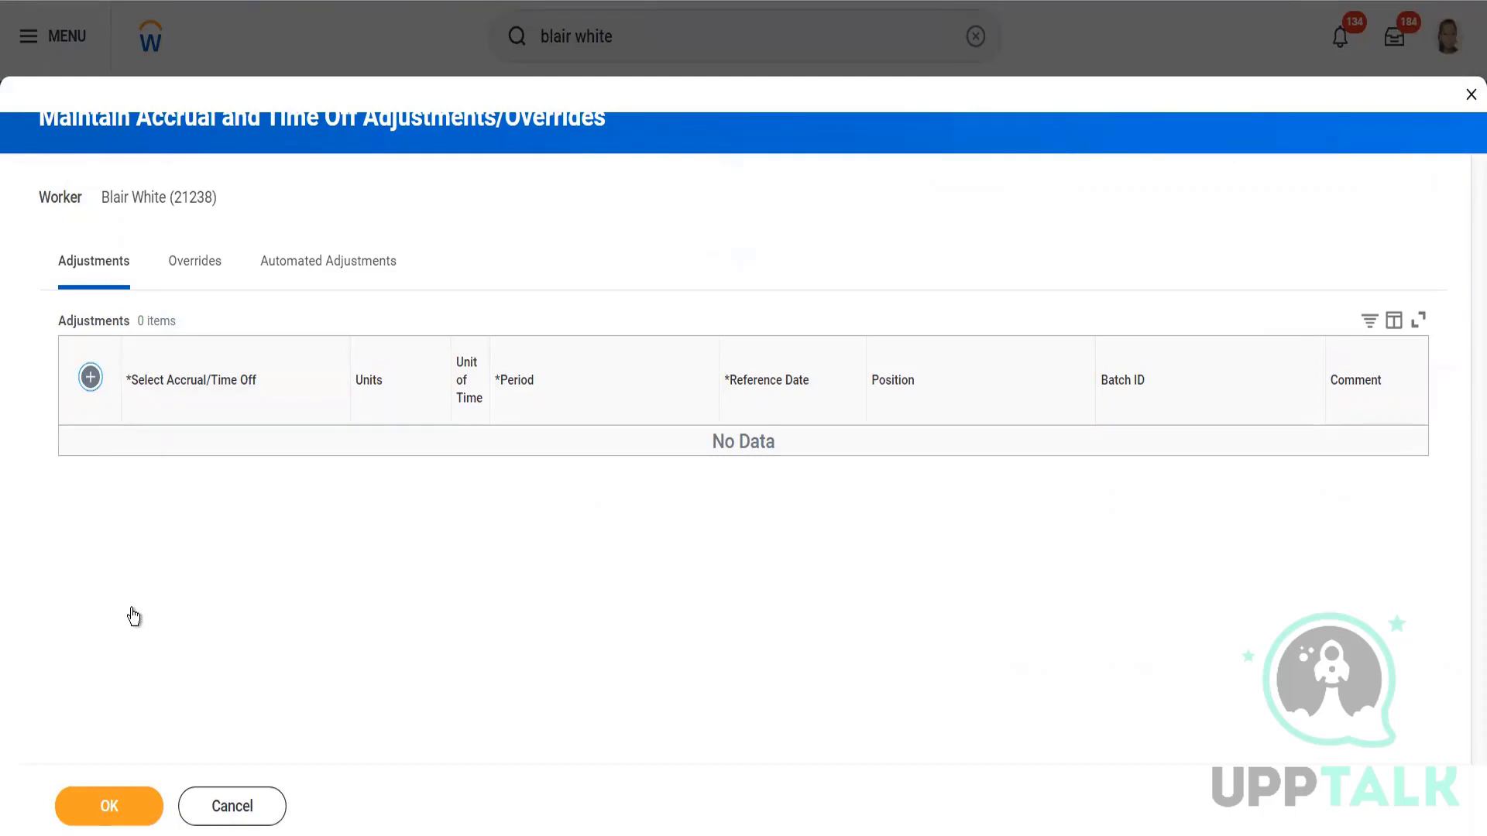
click(241, 464)
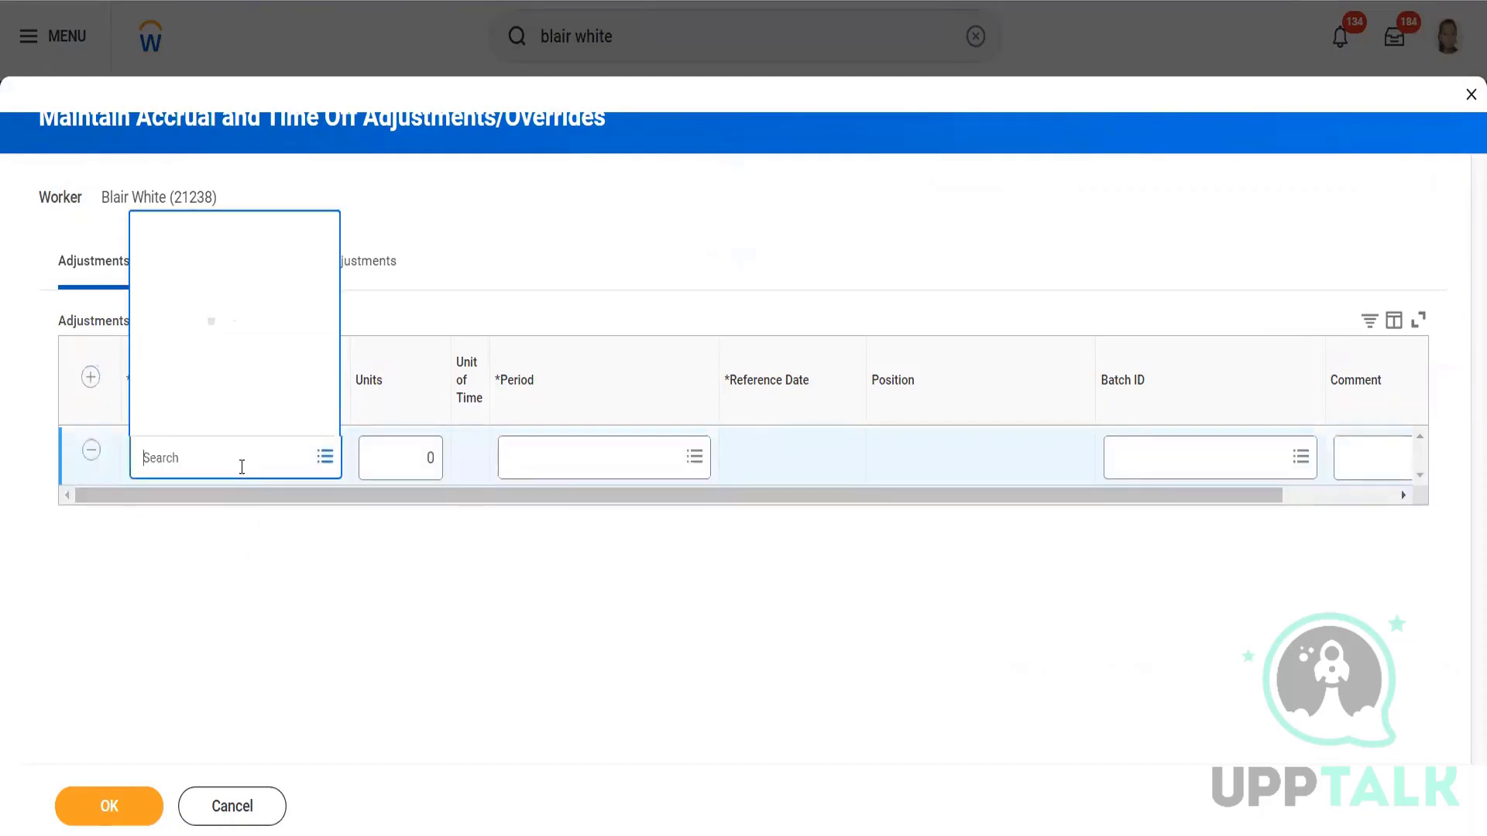
text(CA)
key(Return)
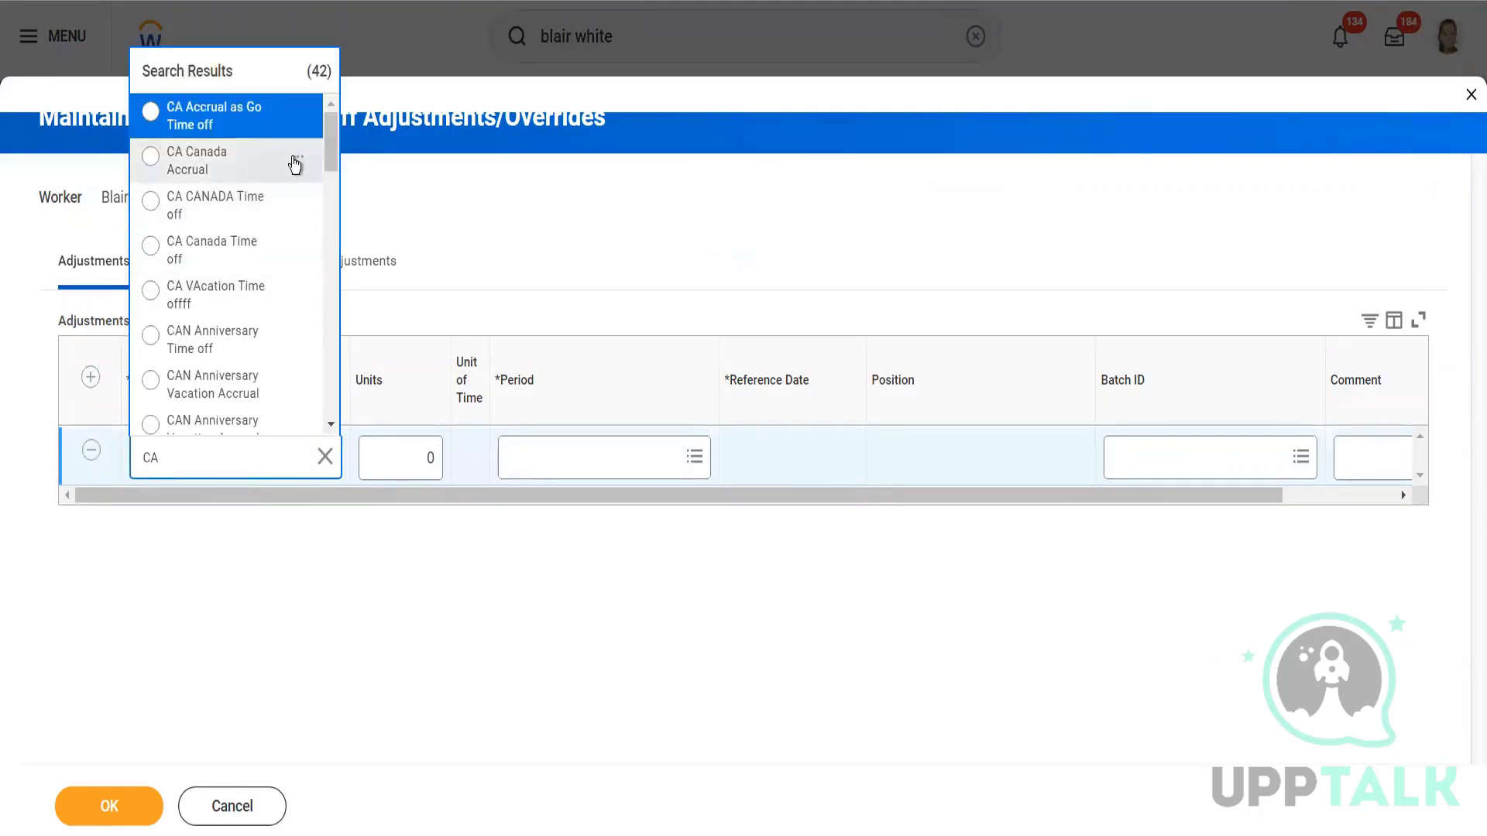
click(297, 159)
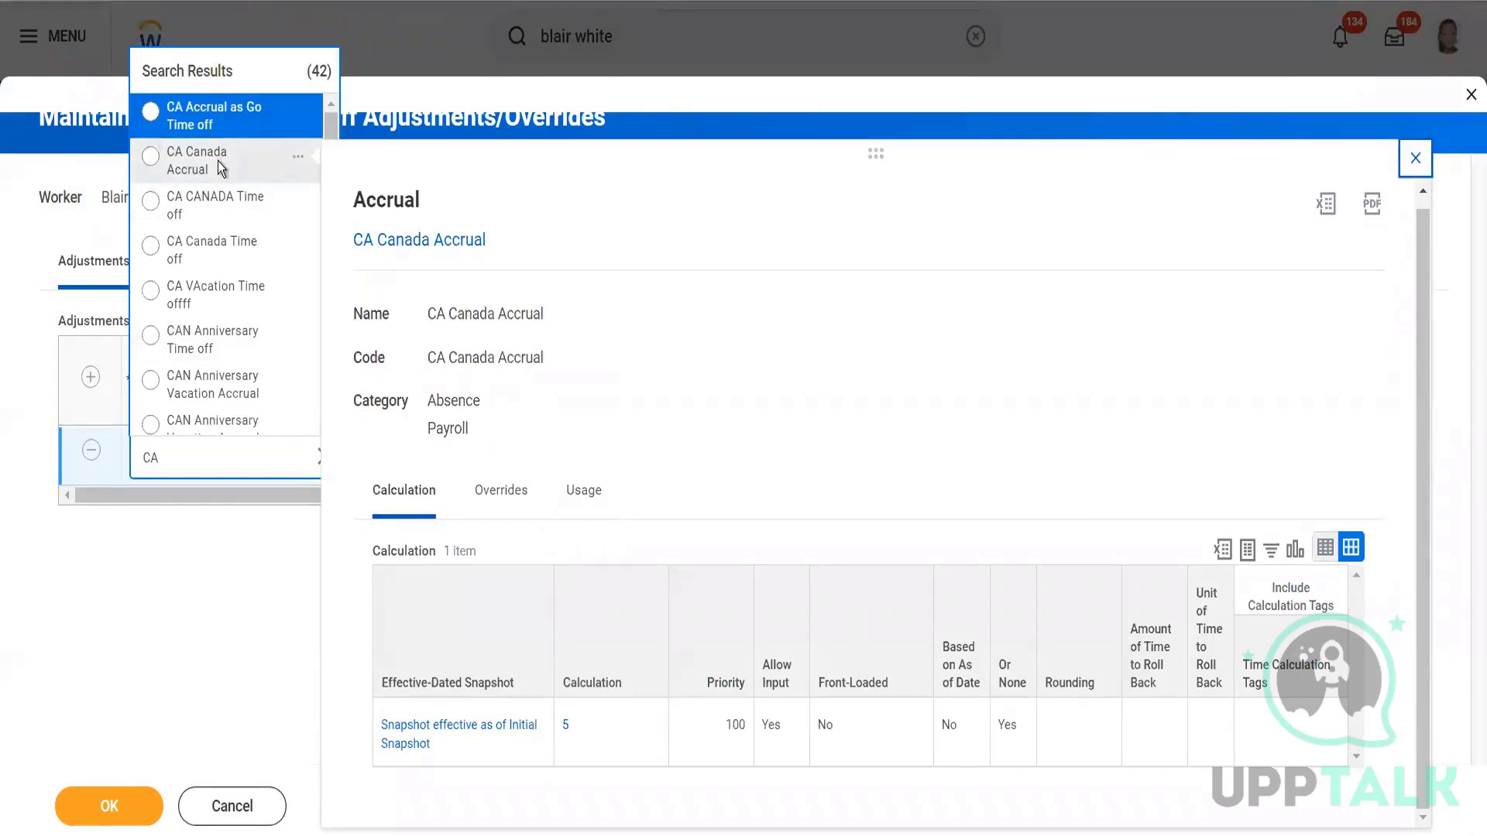
click(221, 165)
Enter 10 as the adjustment's units.
click(438, 457)
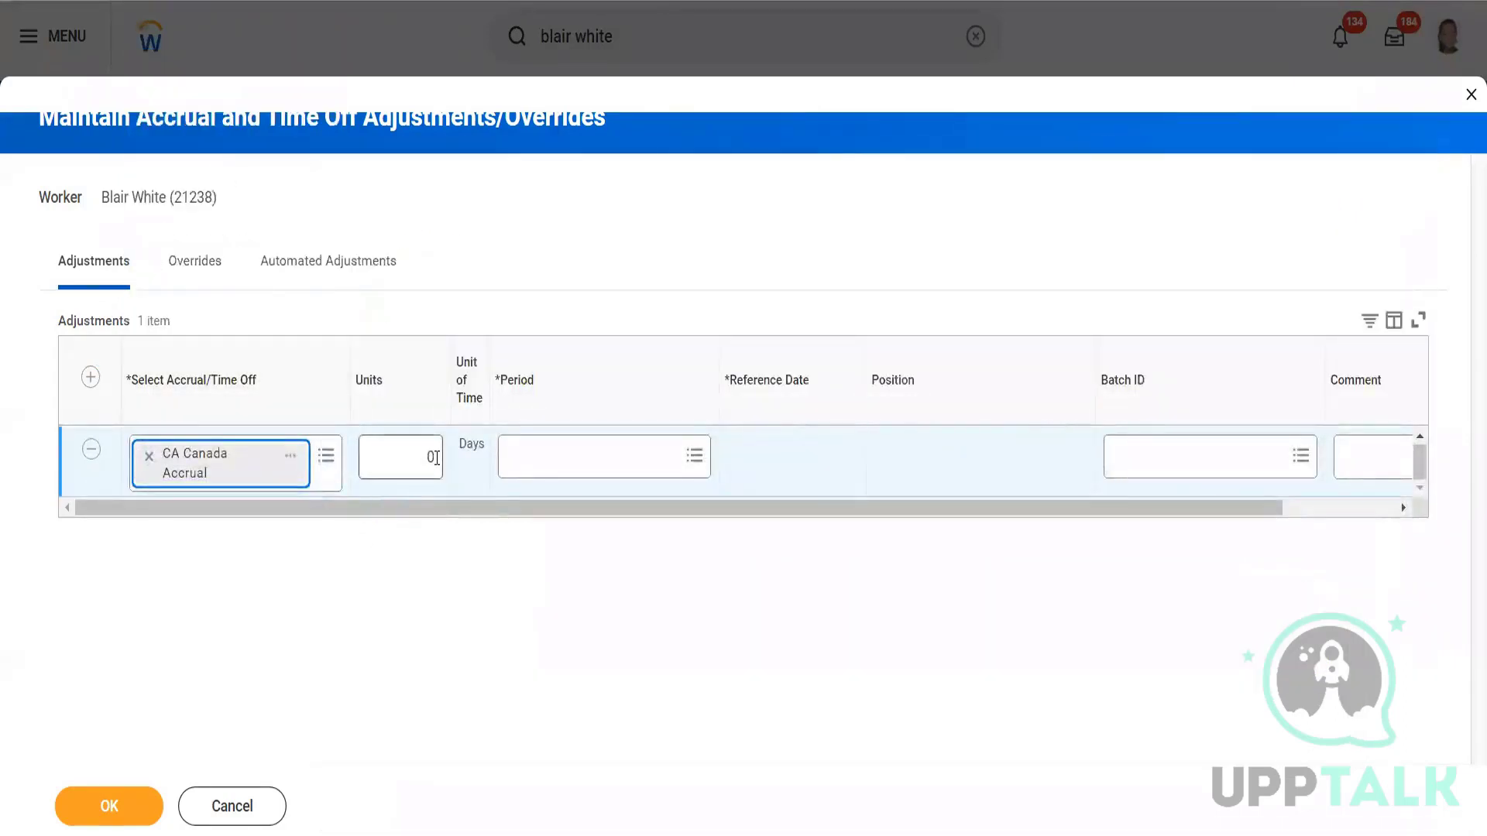
key(BackSpace)
text(10)
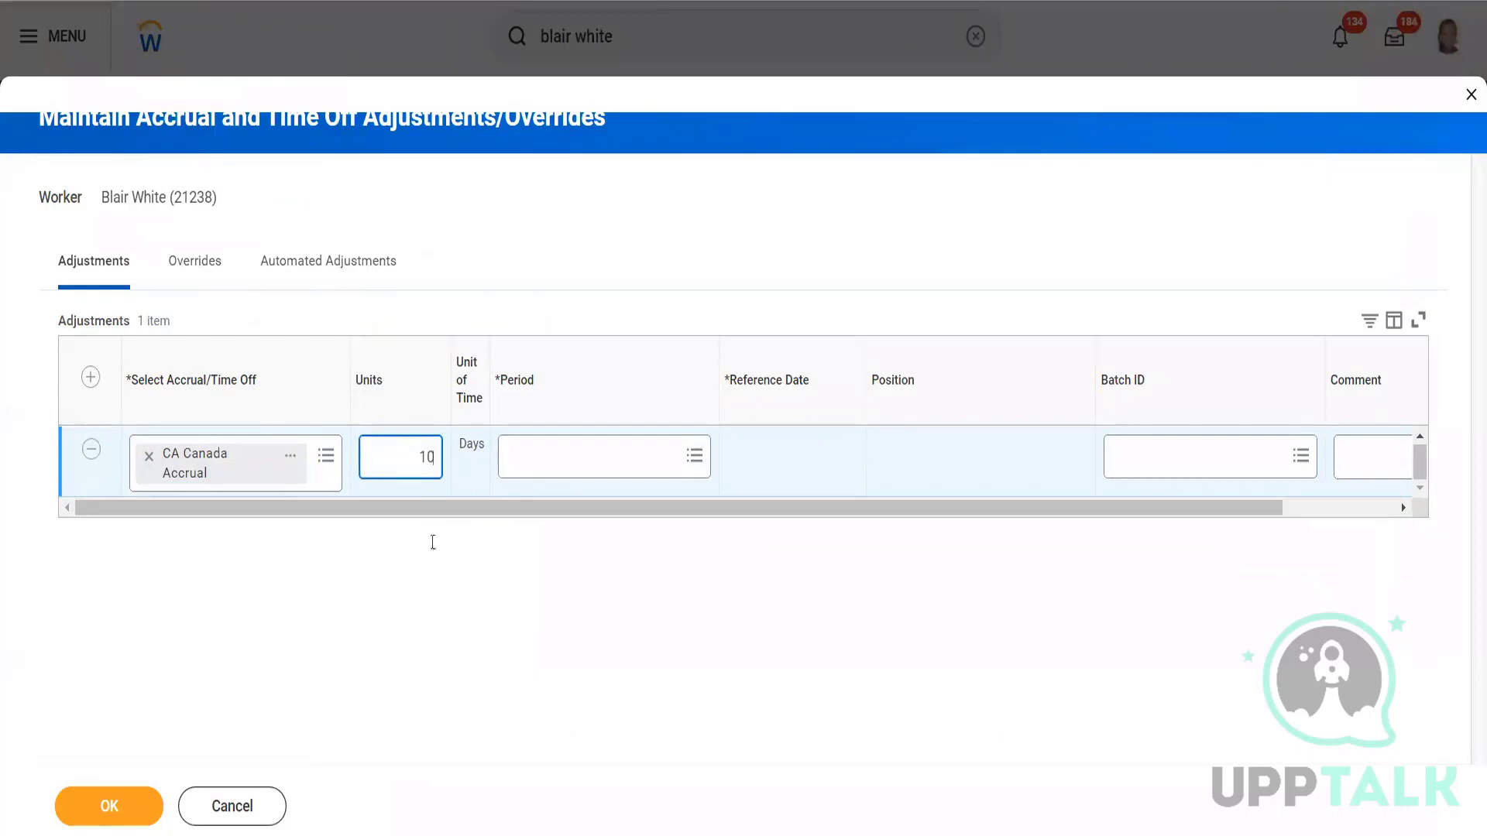
Check Eligible Periods for 2022, 2021, 2019, 2018, 2017 and 2015, finding no usable period.
click(589, 470)
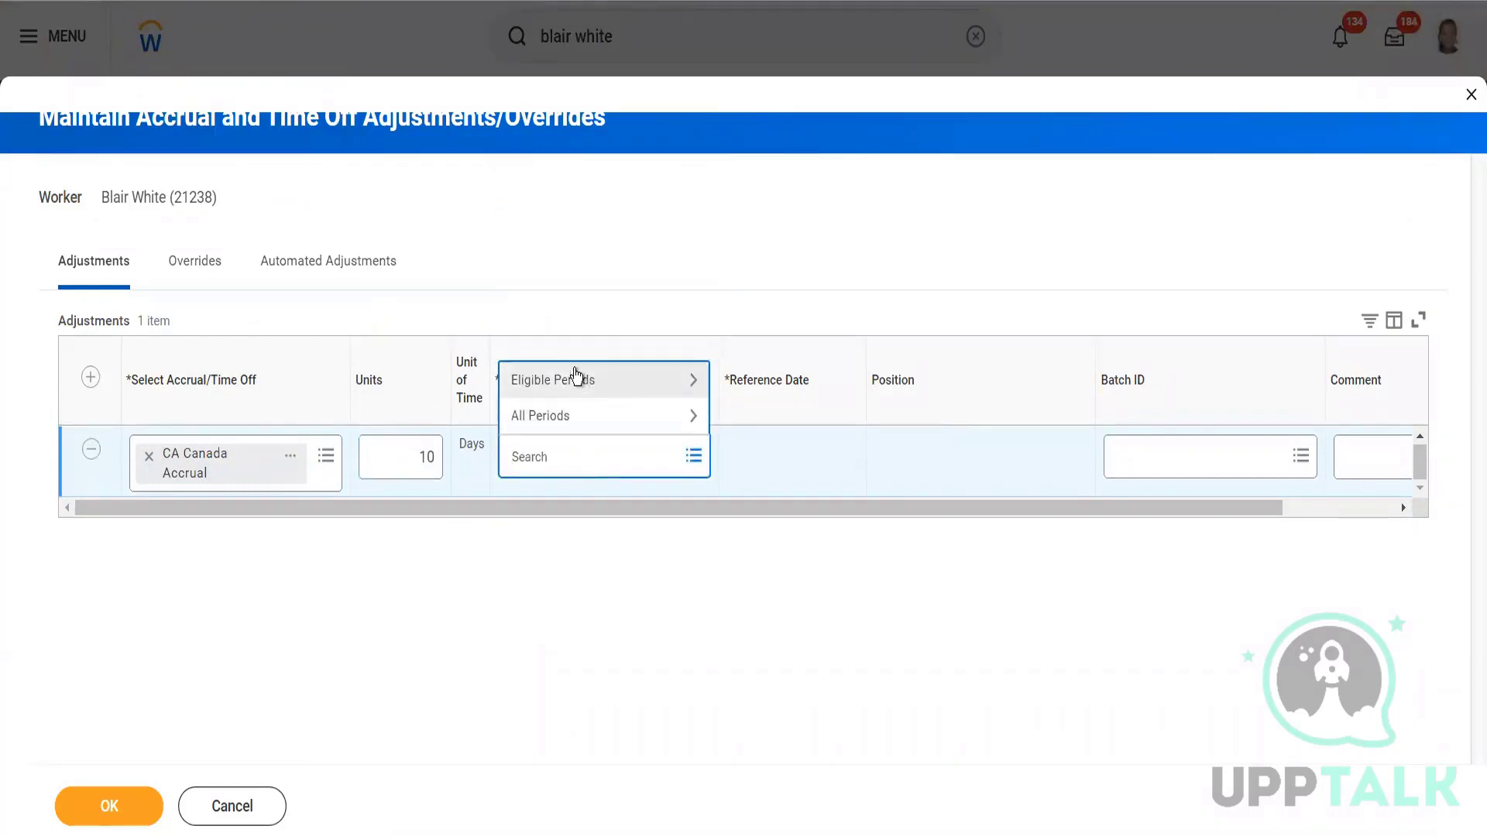
click(582, 381)
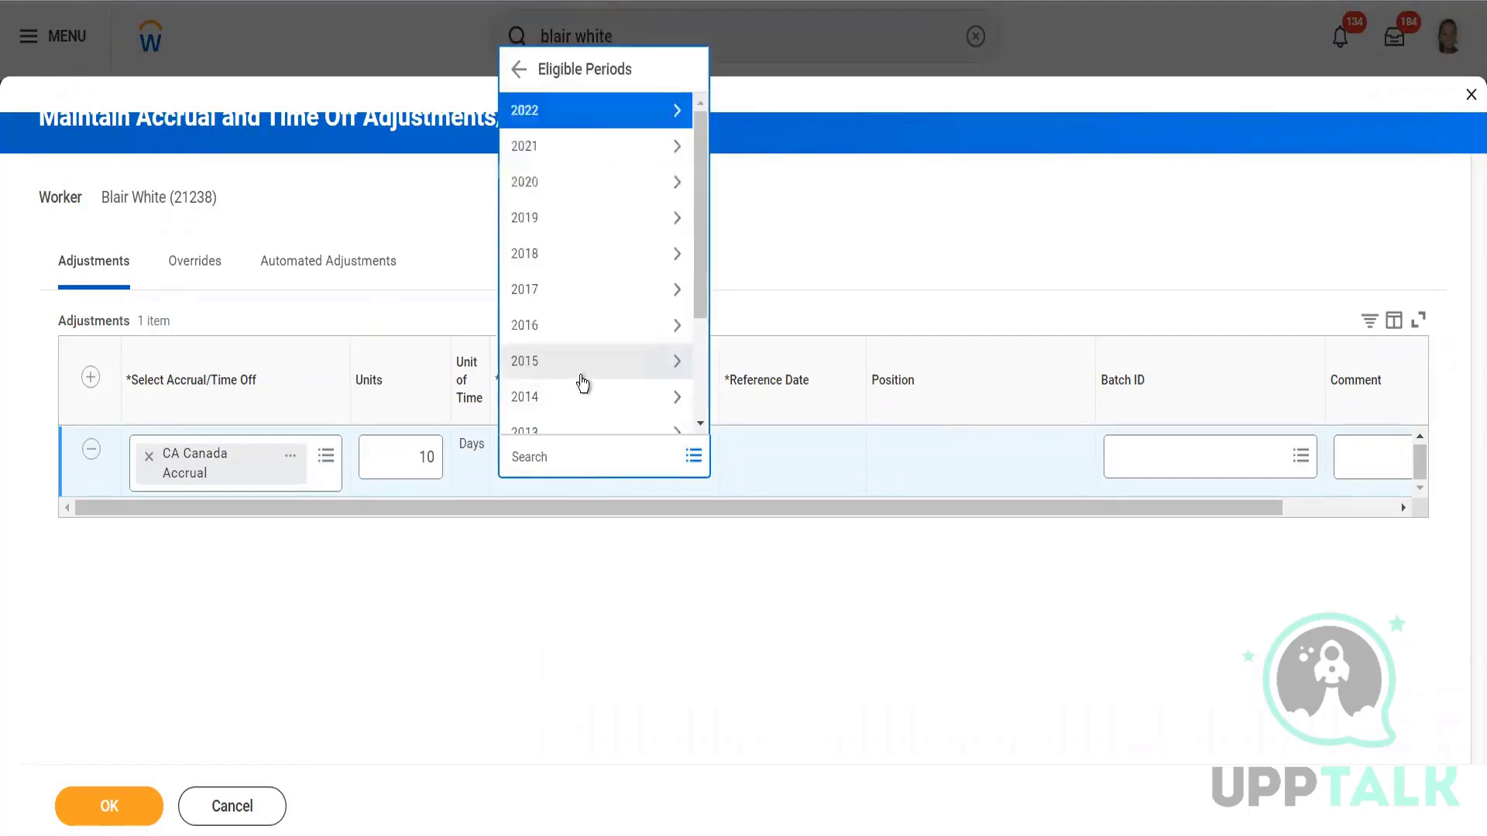
click(573, 118)
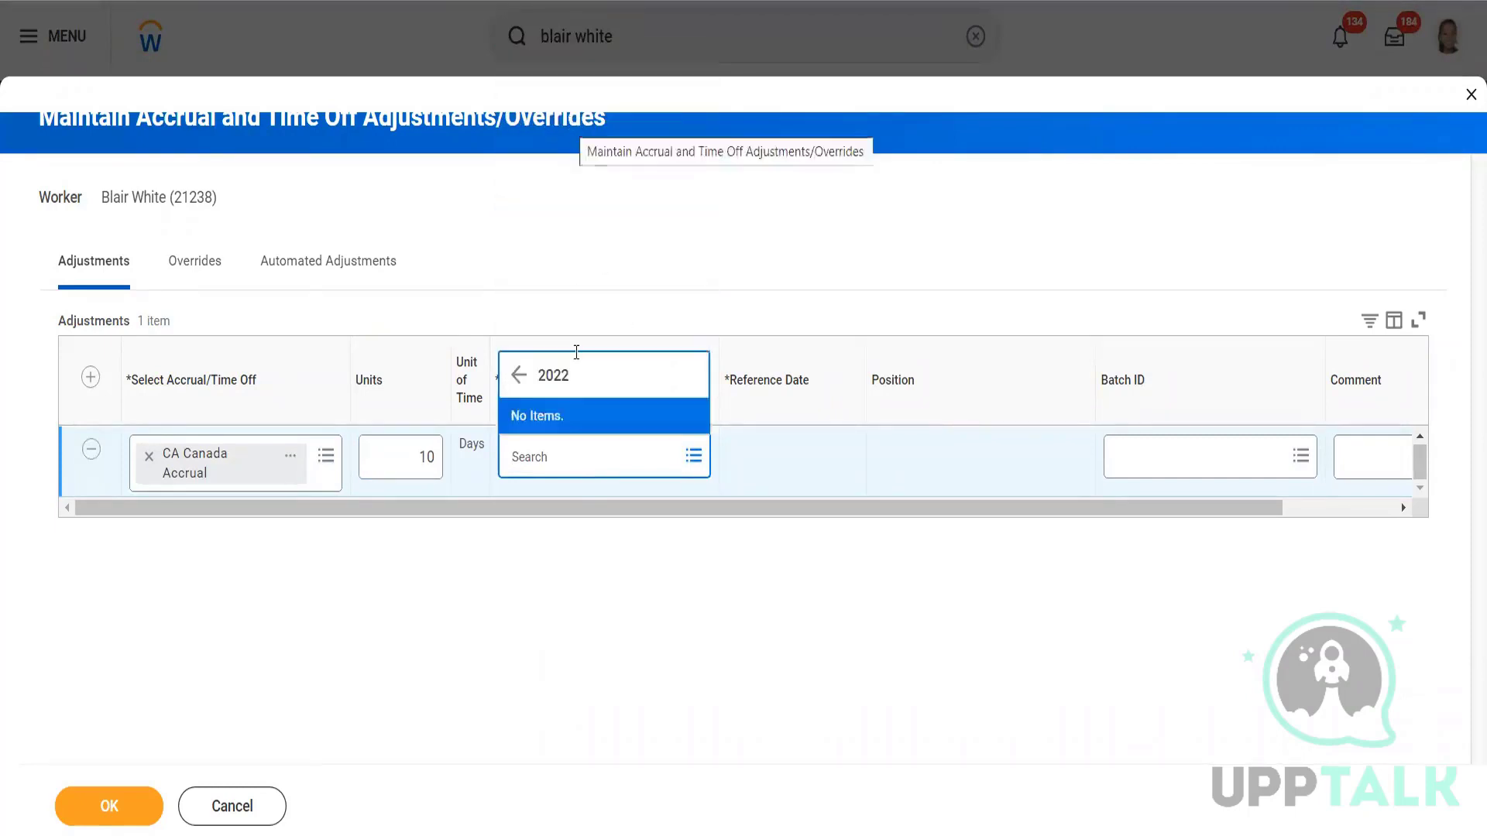
click(519, 375)
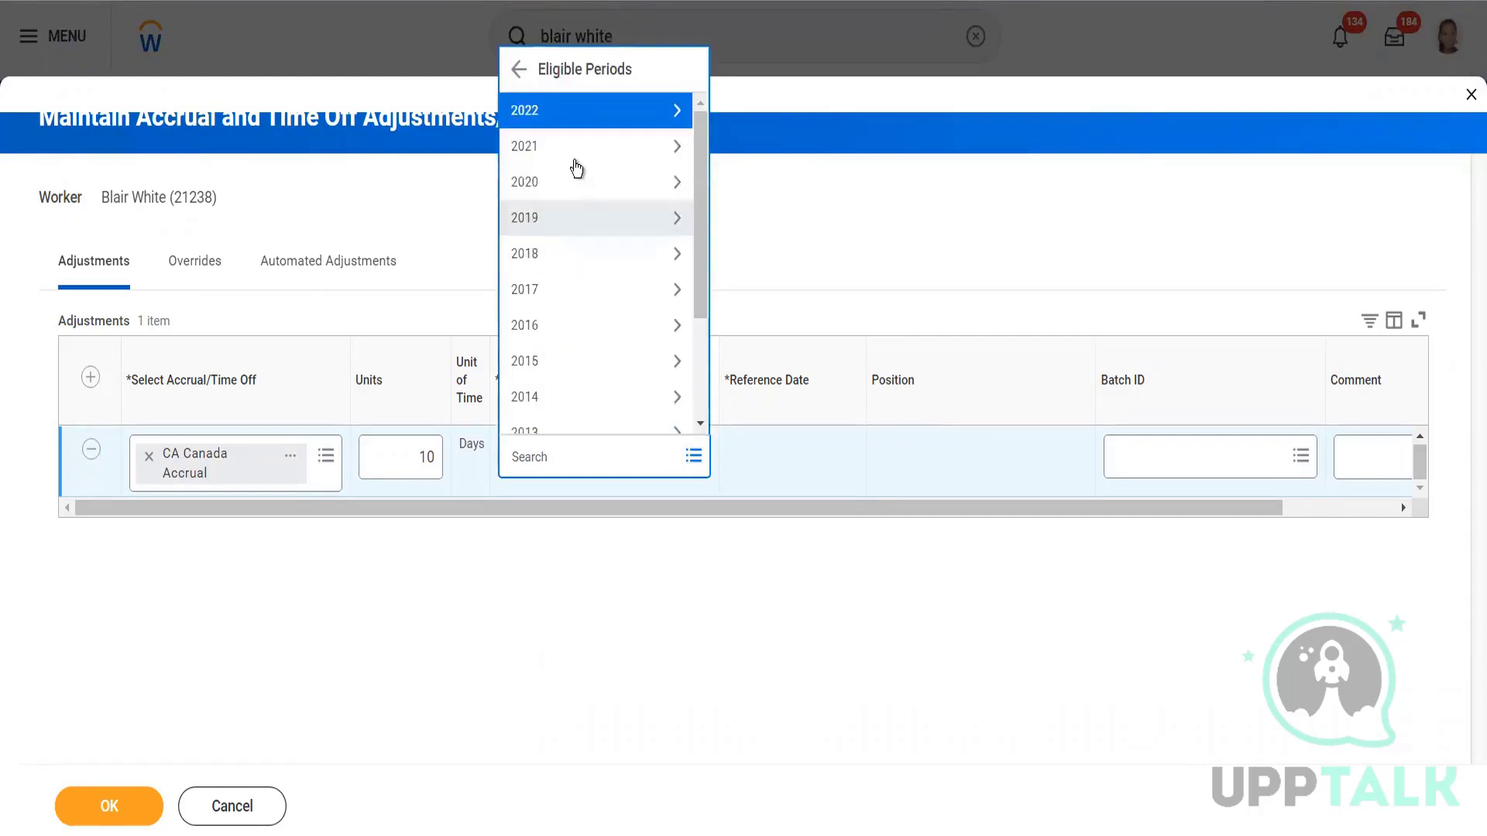
click(576, 147)
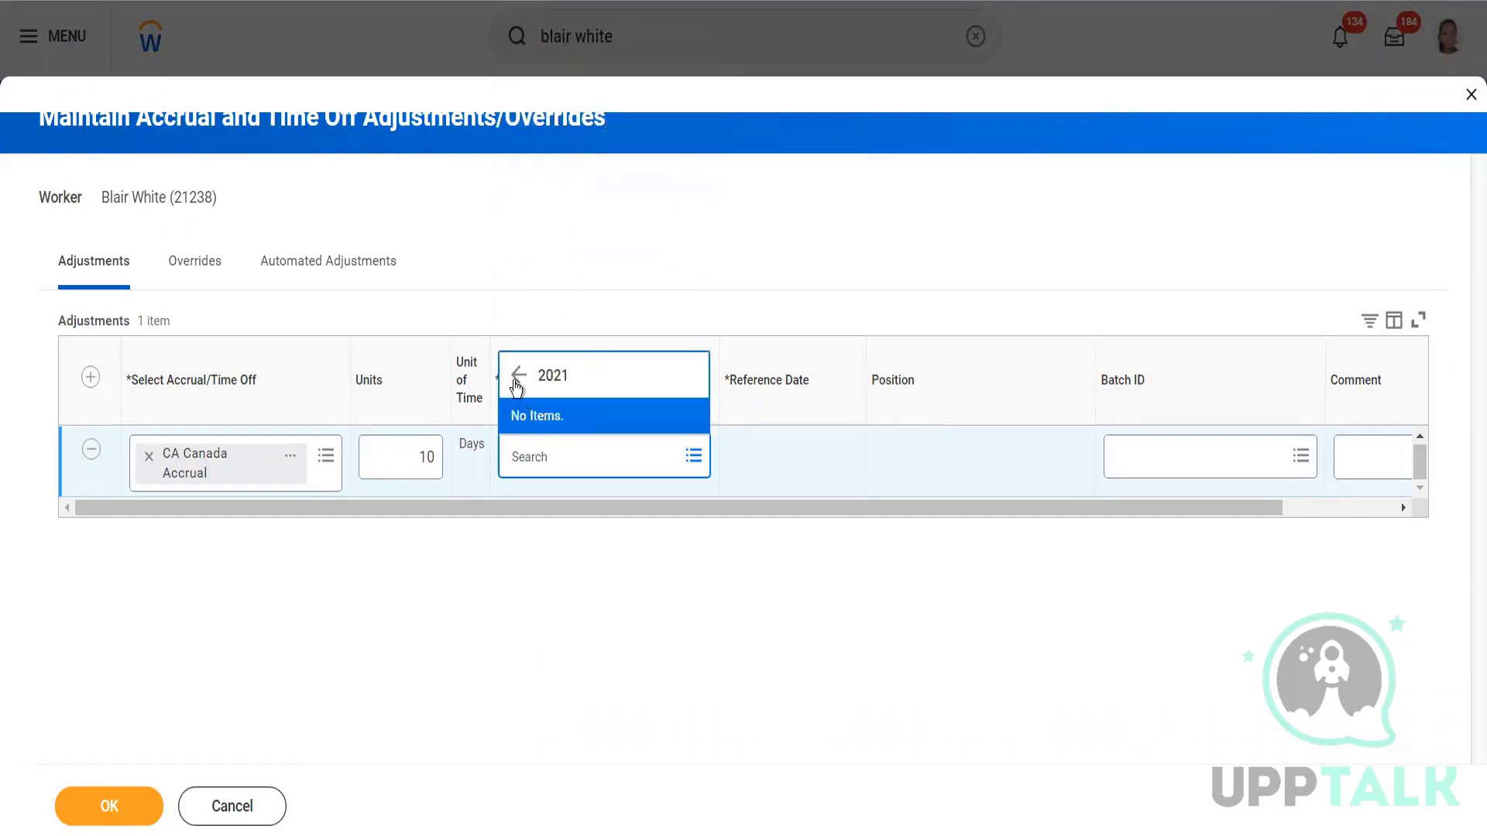
click(519, 375)
click(571, 186)
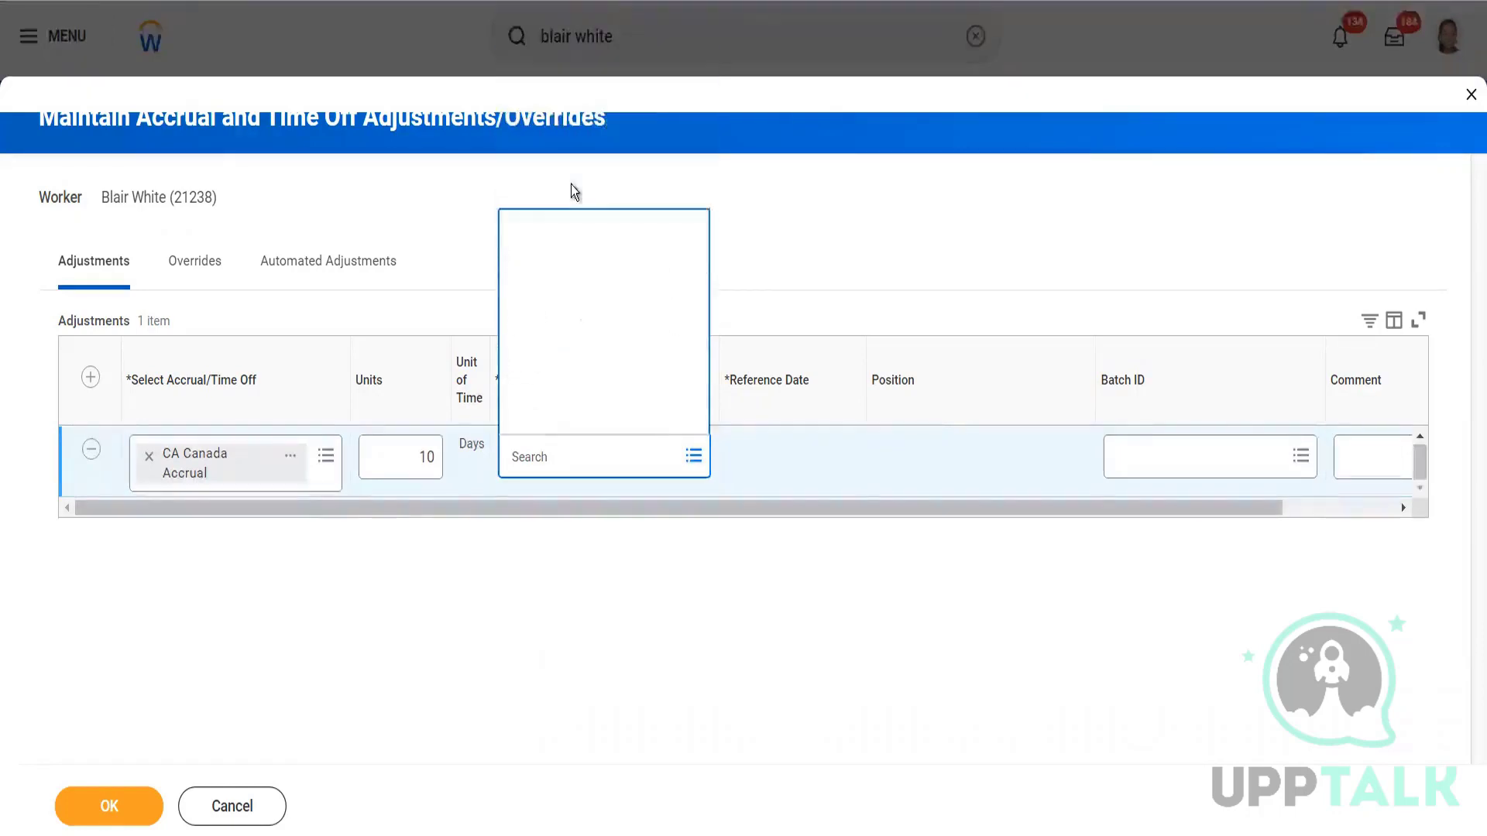
click(518, 375)
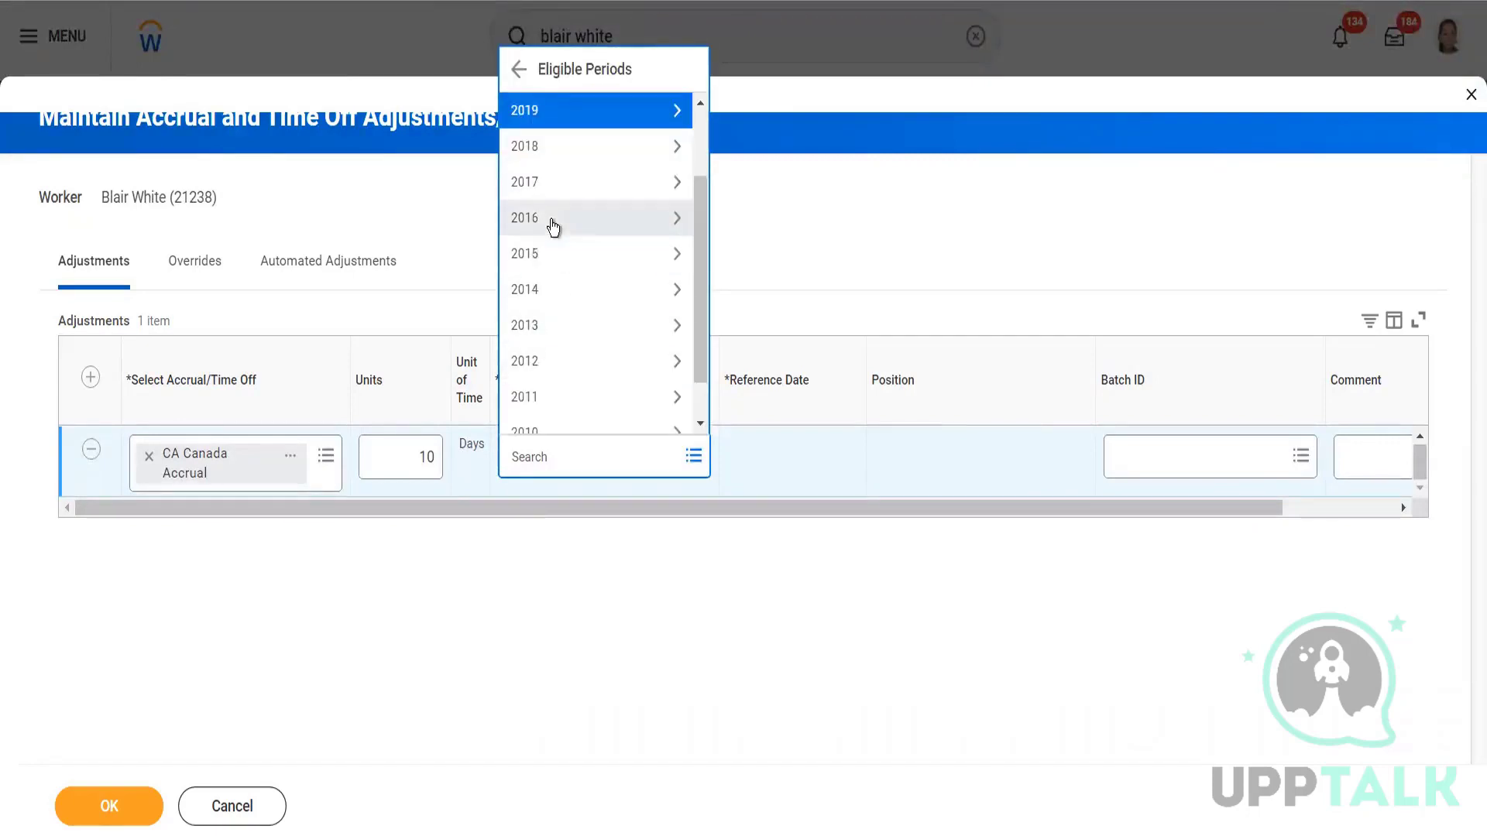
click(553, 148)
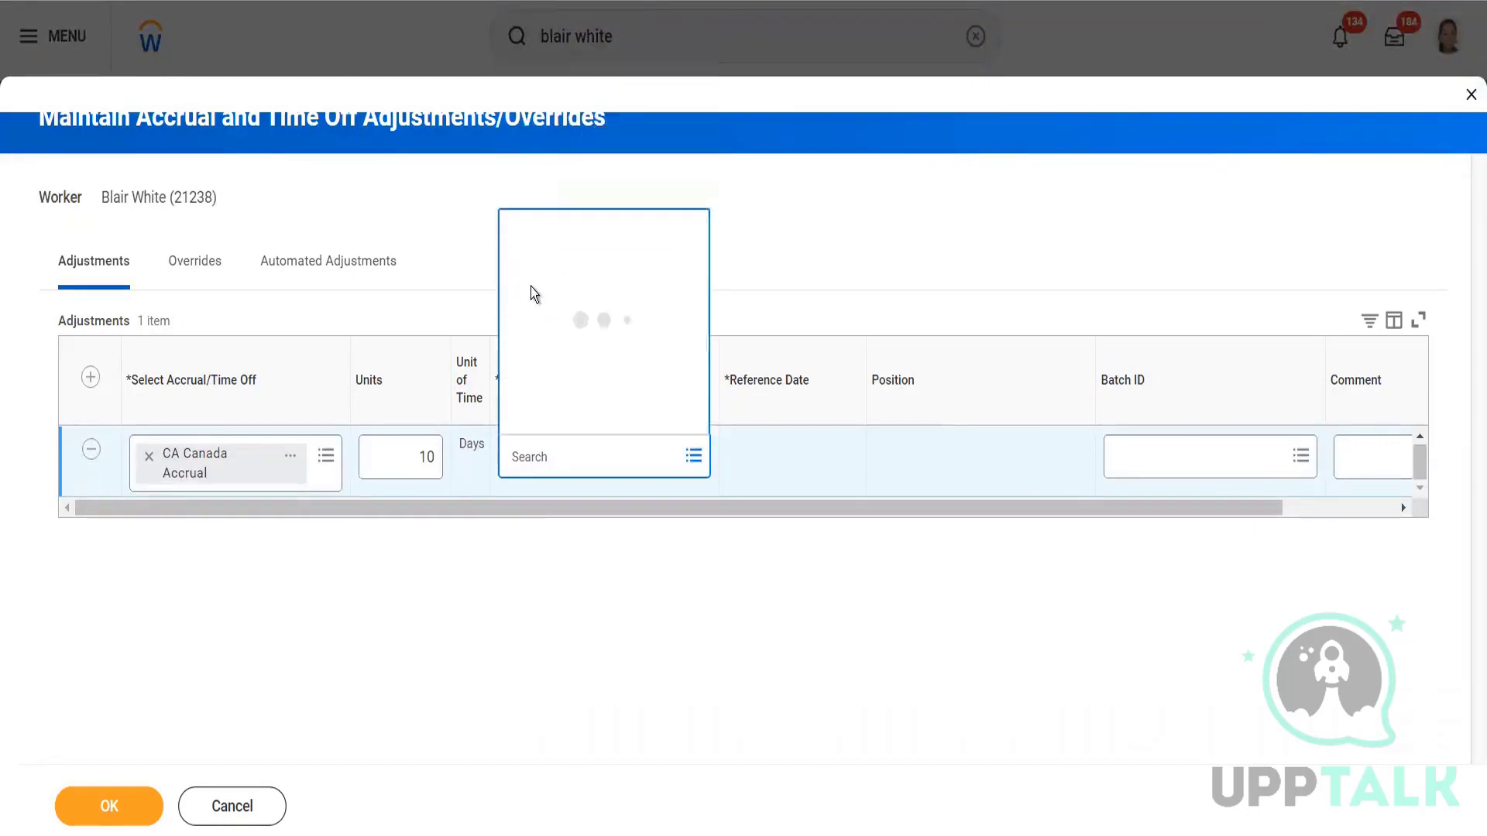
click(517, 376)
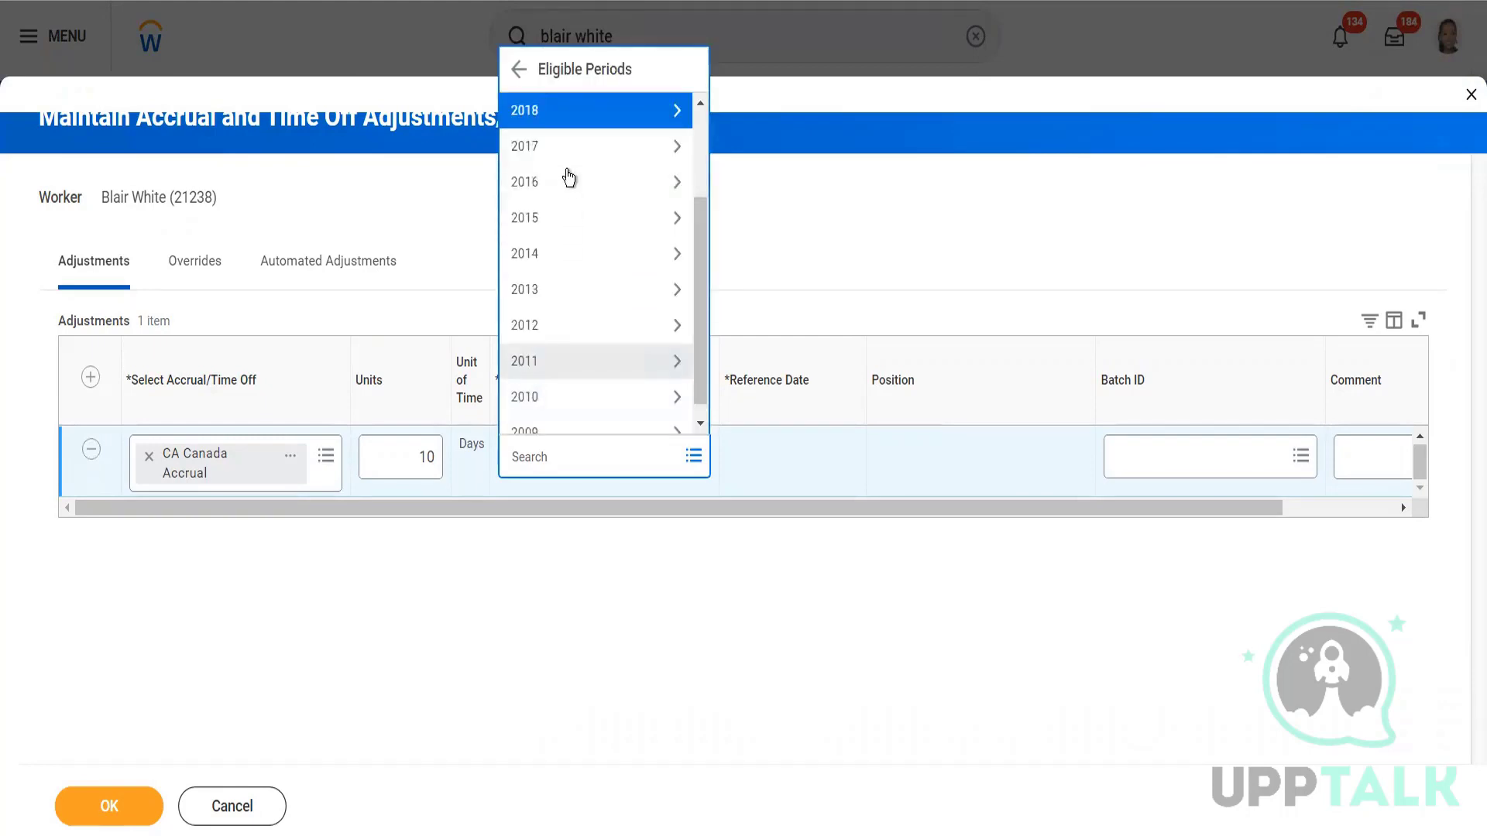
click(566, 163)
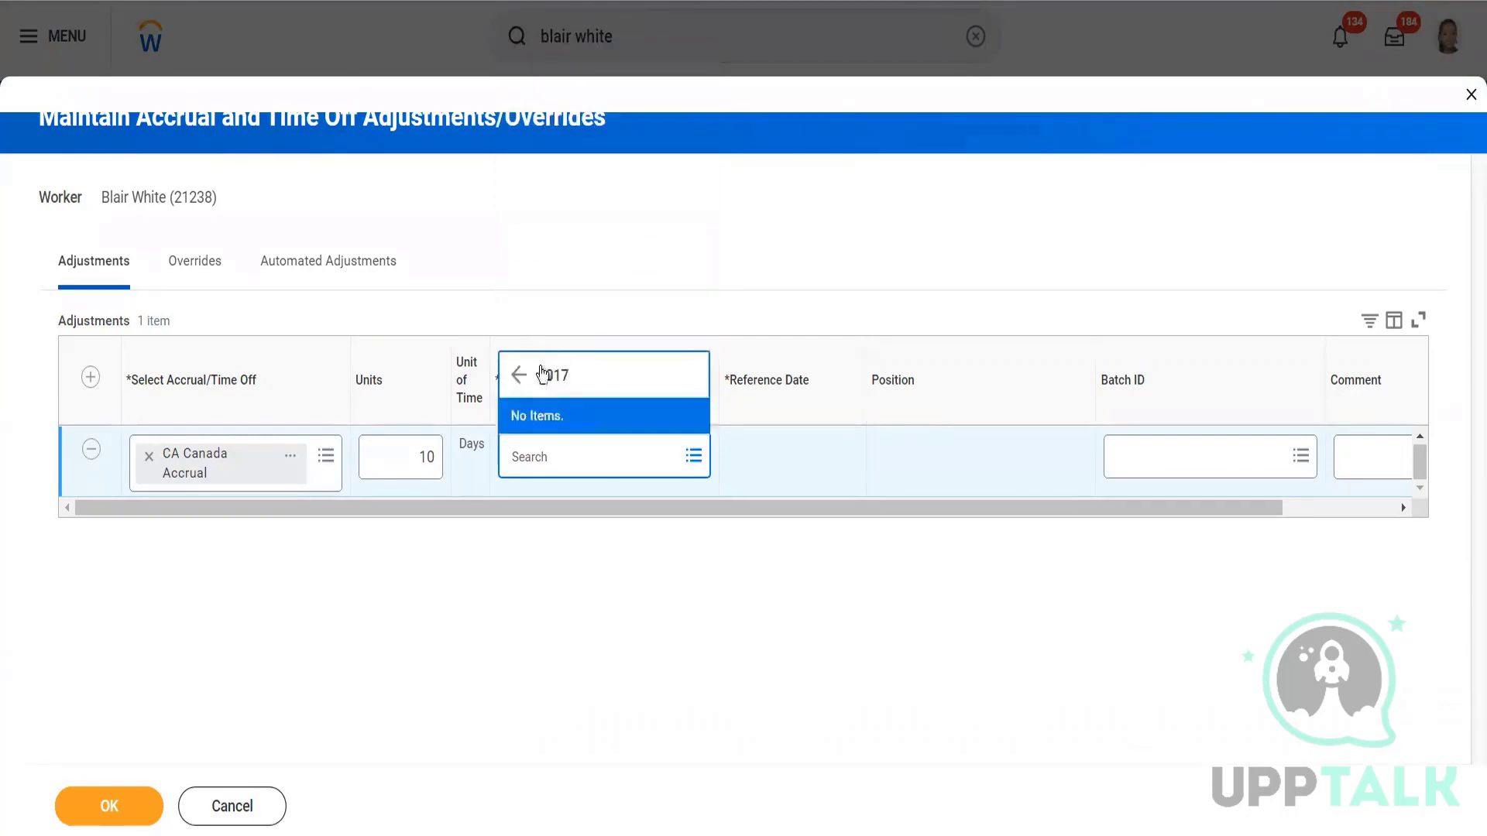
click(559, 380)
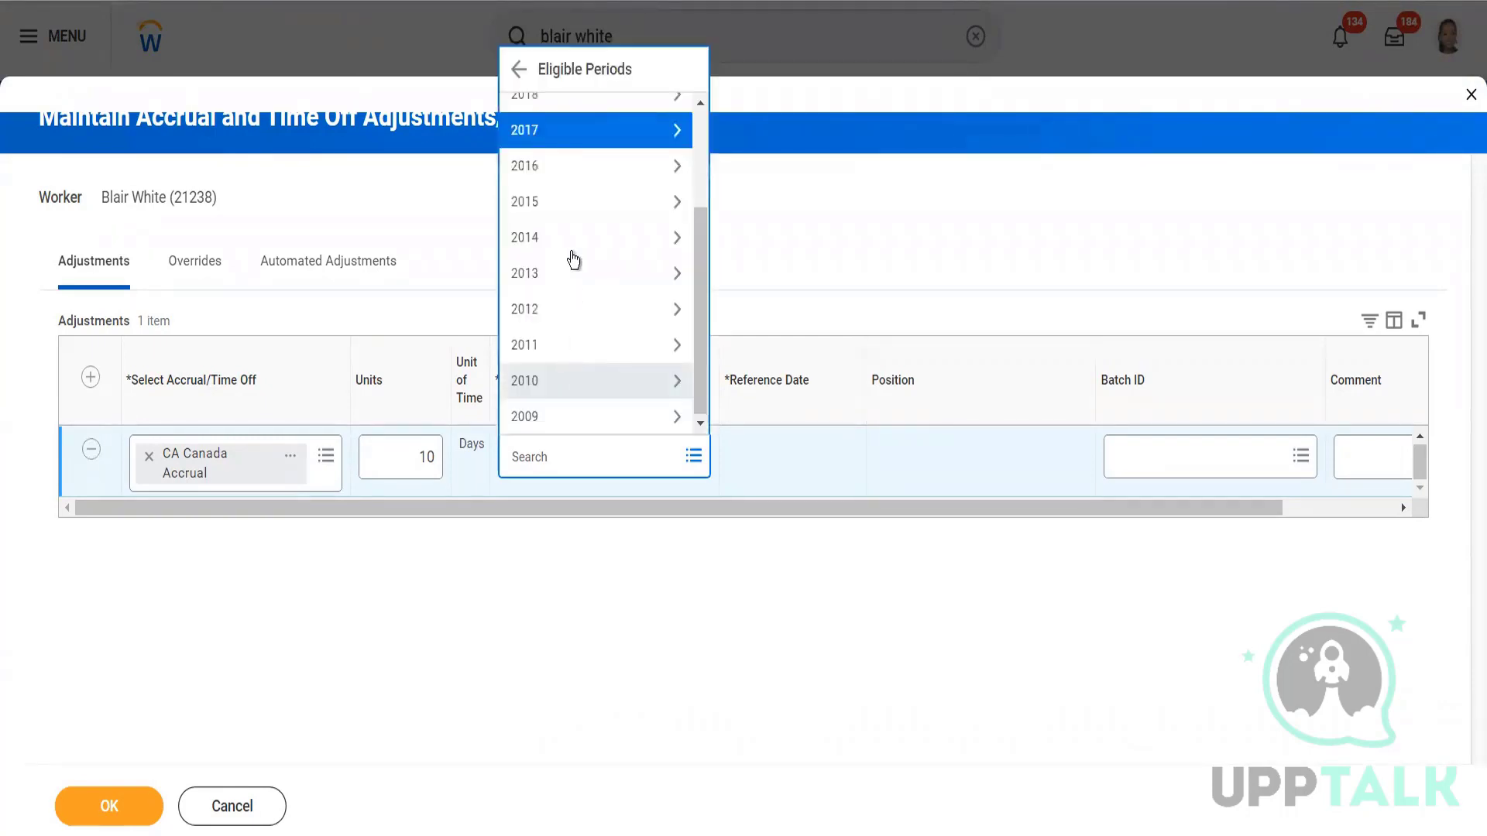
click(573, 209)
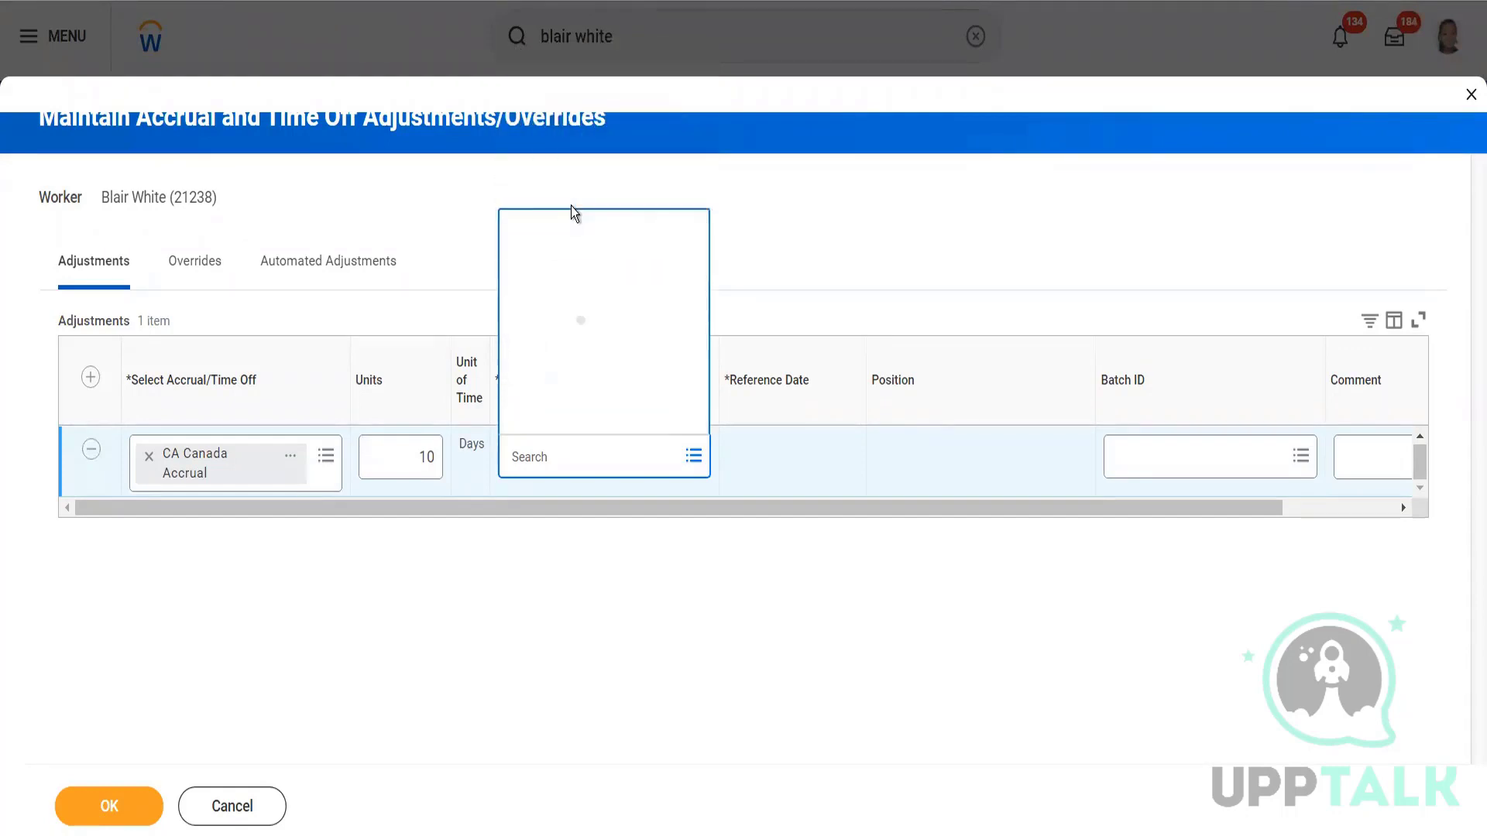
click(323, 465)
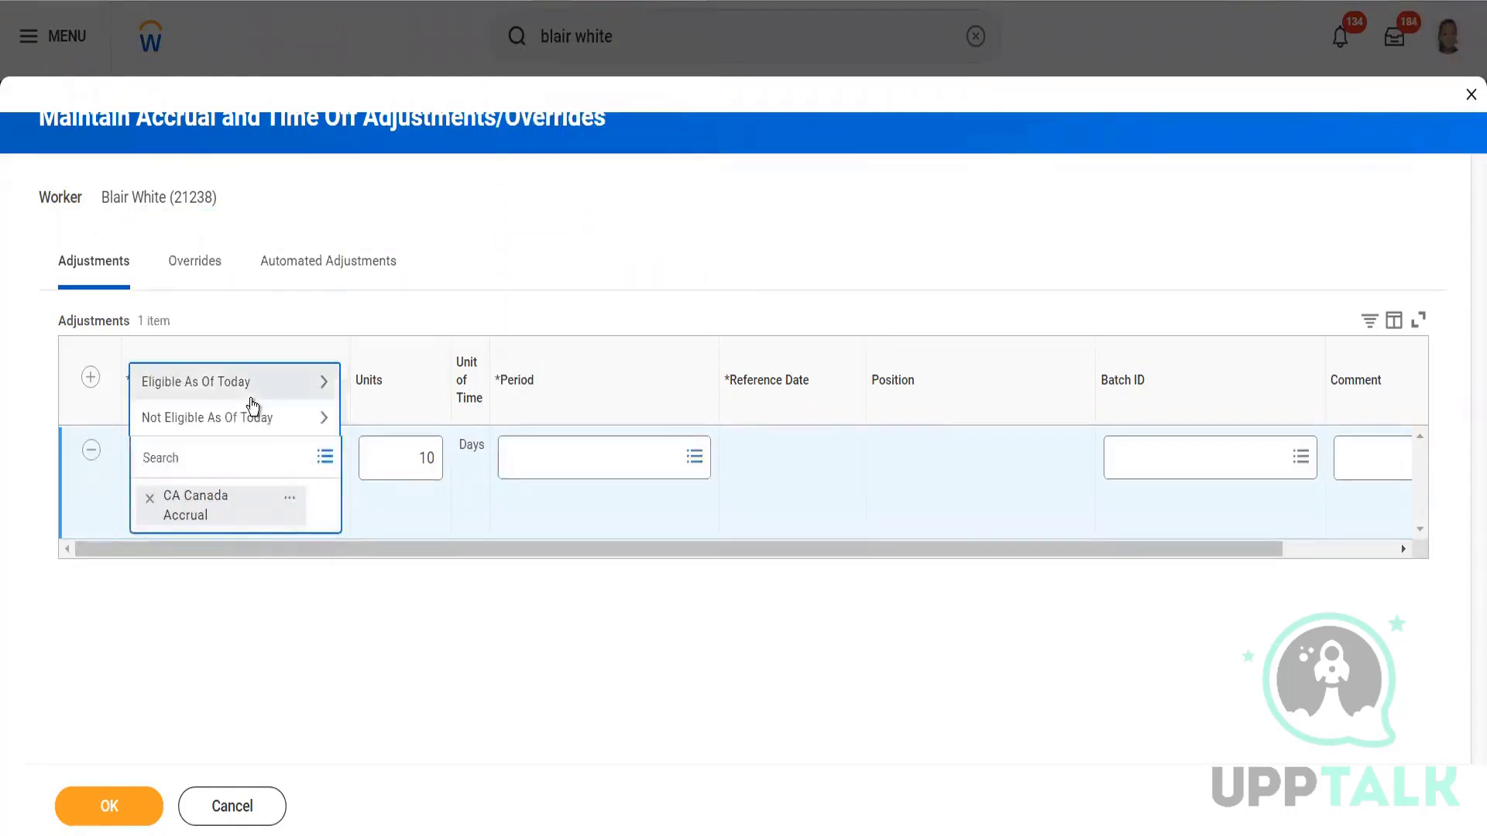
Replace CA Canada Accrual with CAN Sick Time Off from the Eligible As Of Today list.
click(253, 404)
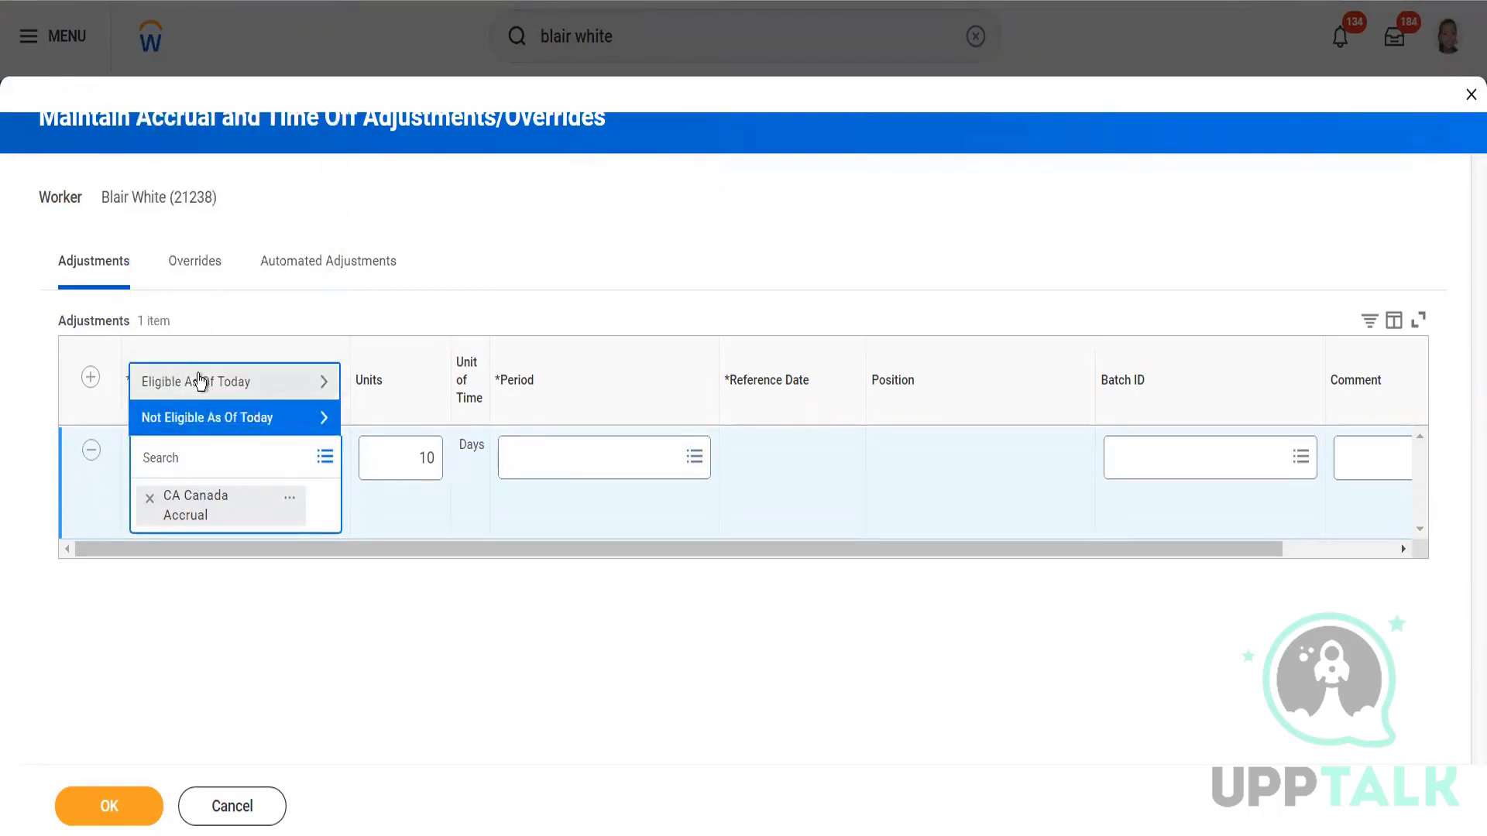
click(199, 381)
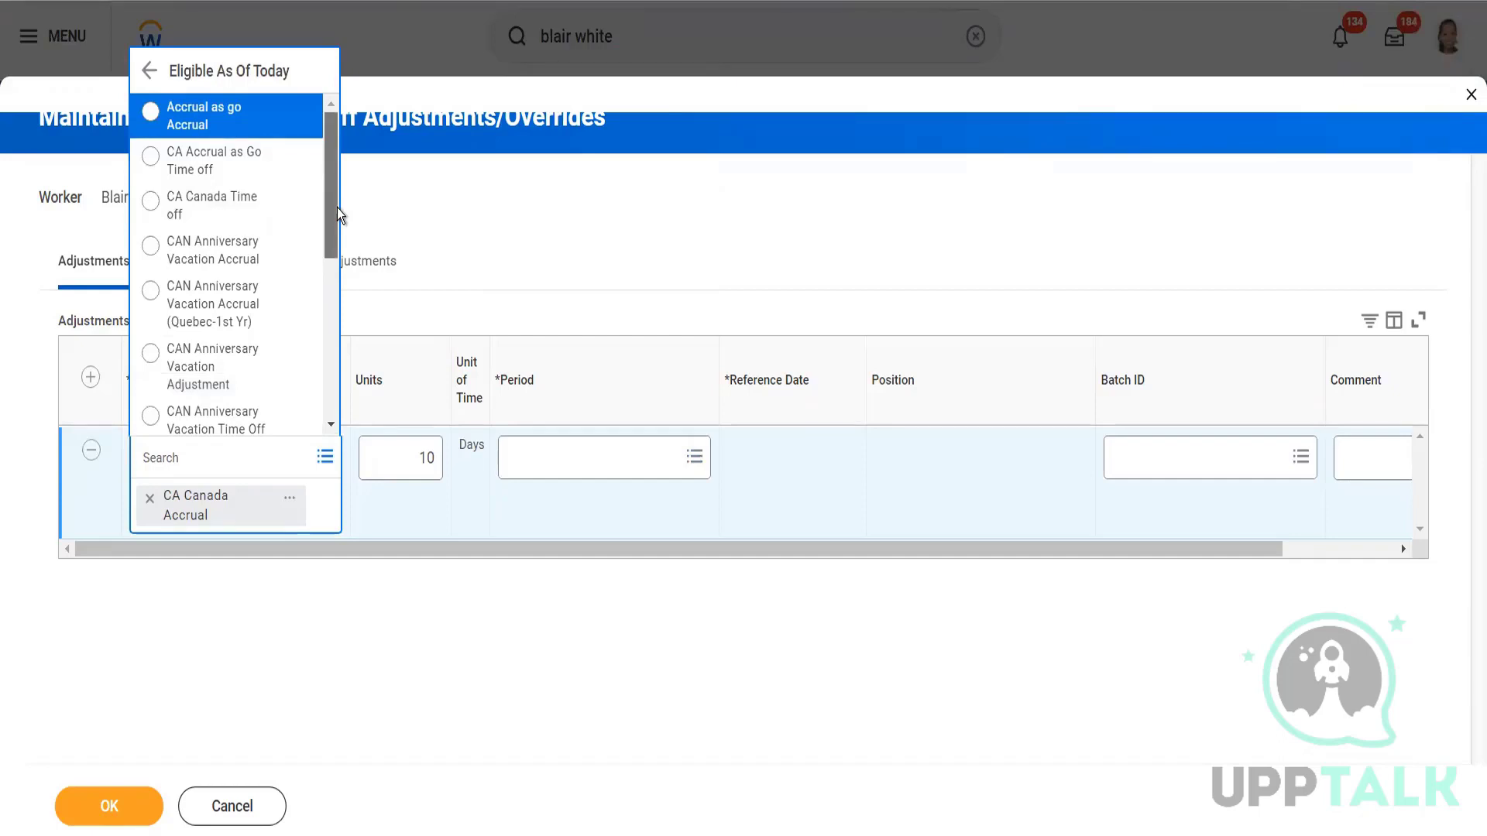
drag(337, 208, 327, 347)
click(231, 173)
click(293, 457)
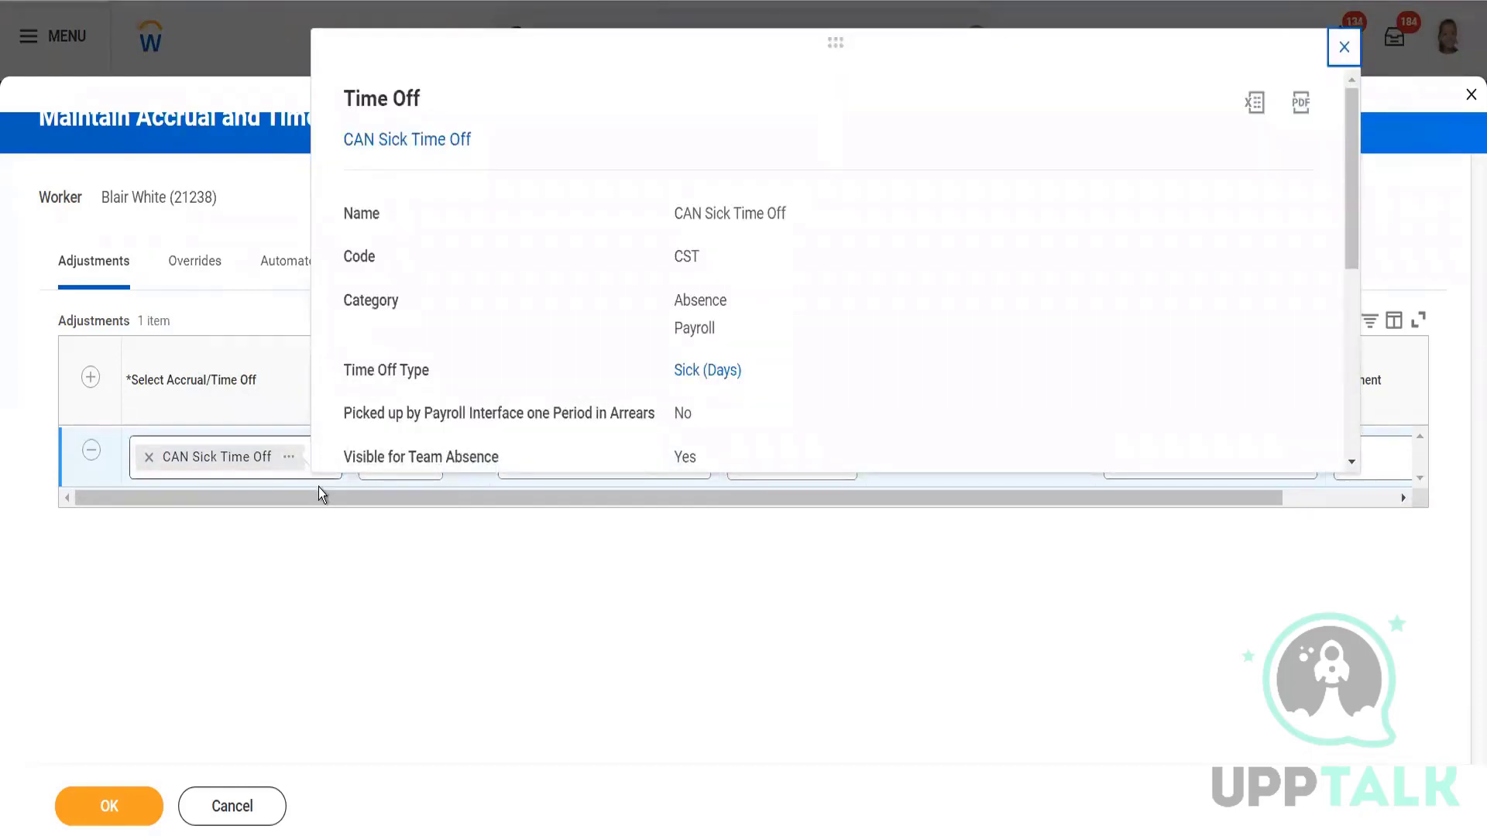
click(311, 472)
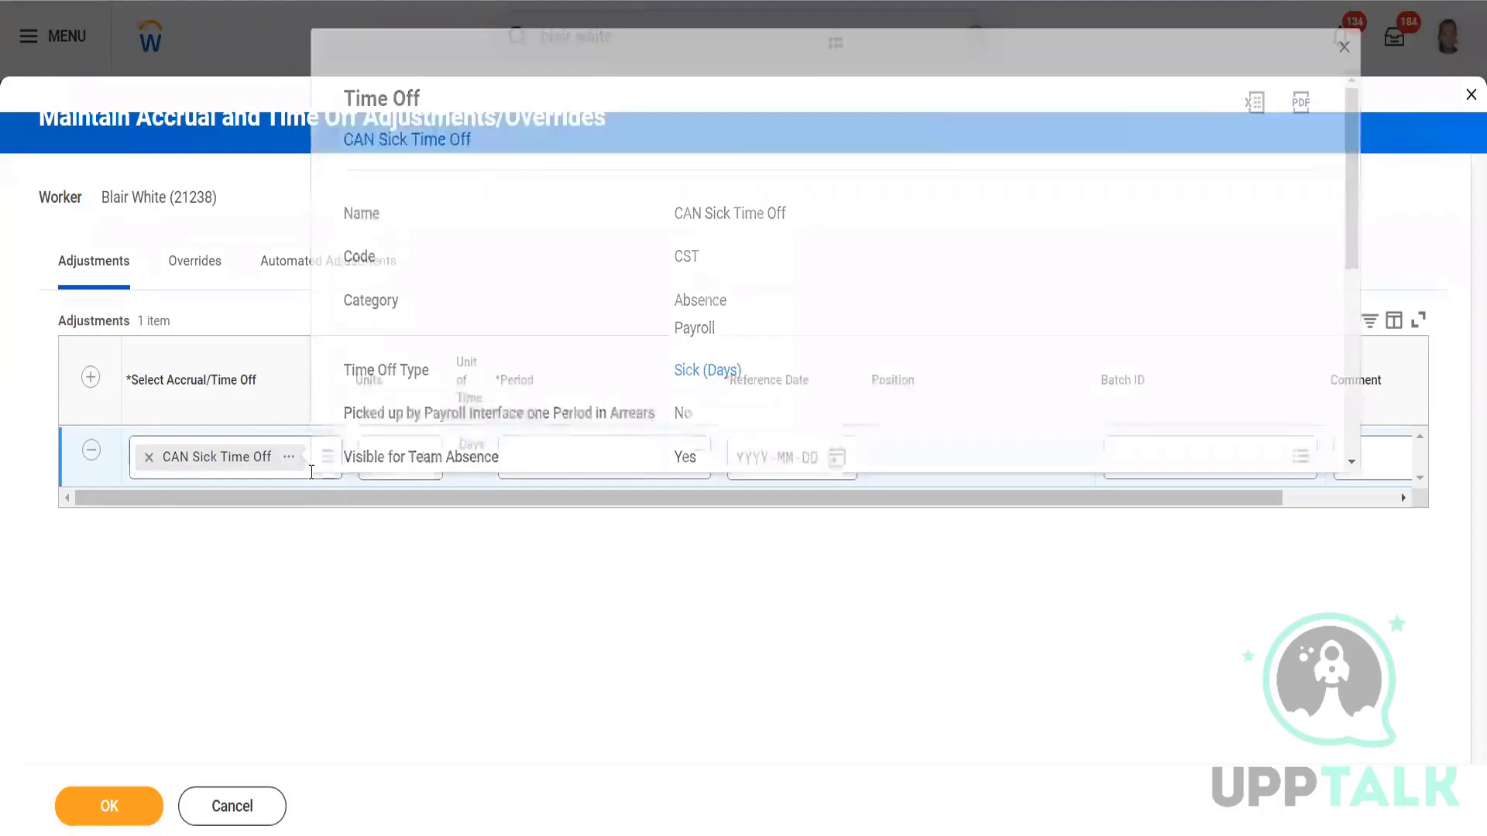
Select USA-CAN Floating Holiday Accrual as the adjustment's plan.
click(227, 384)
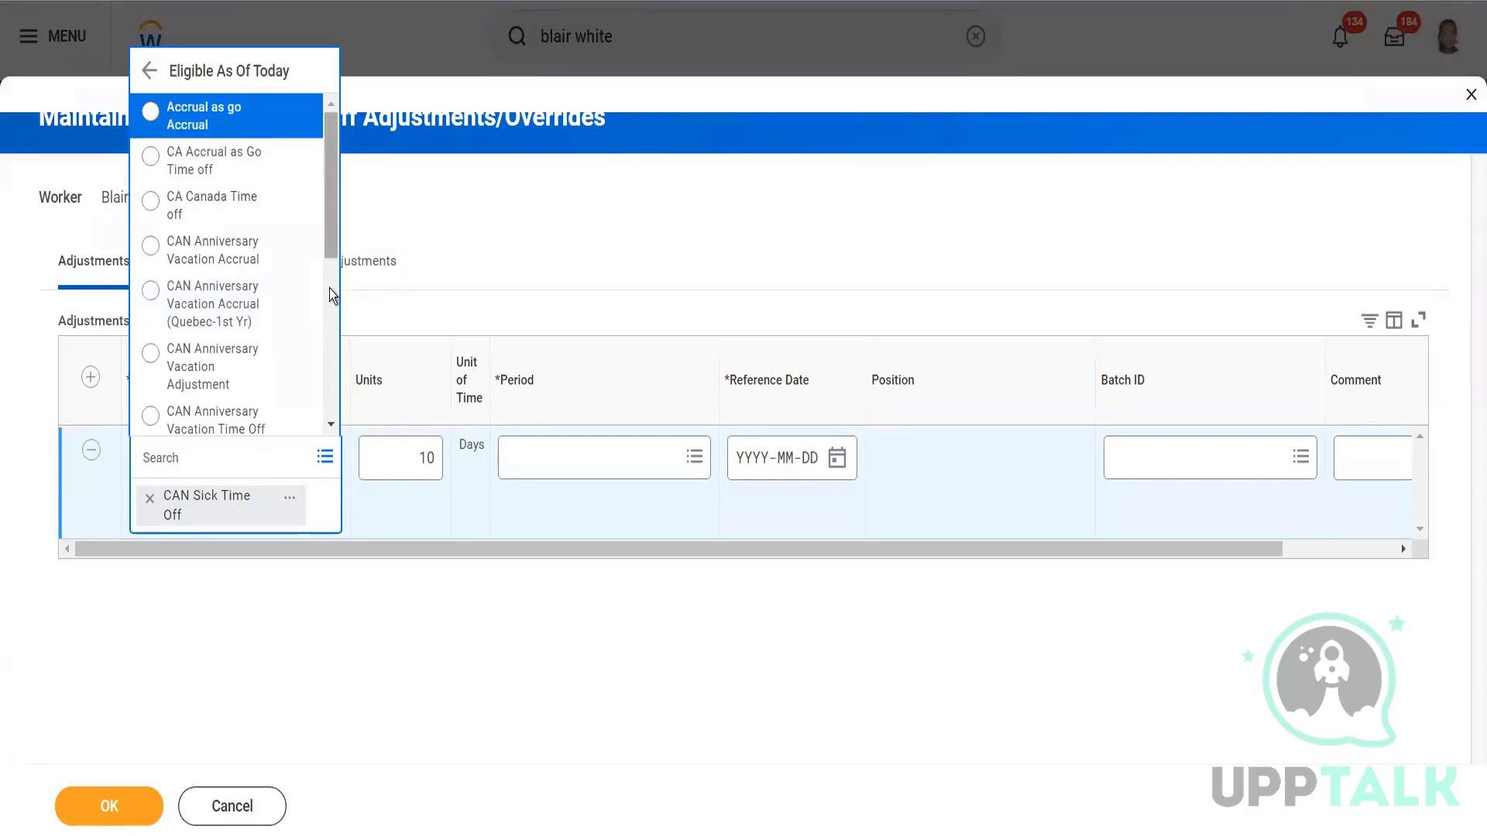
scroll(328, 281, down, 5)
drag(322, 391, 319, 407)
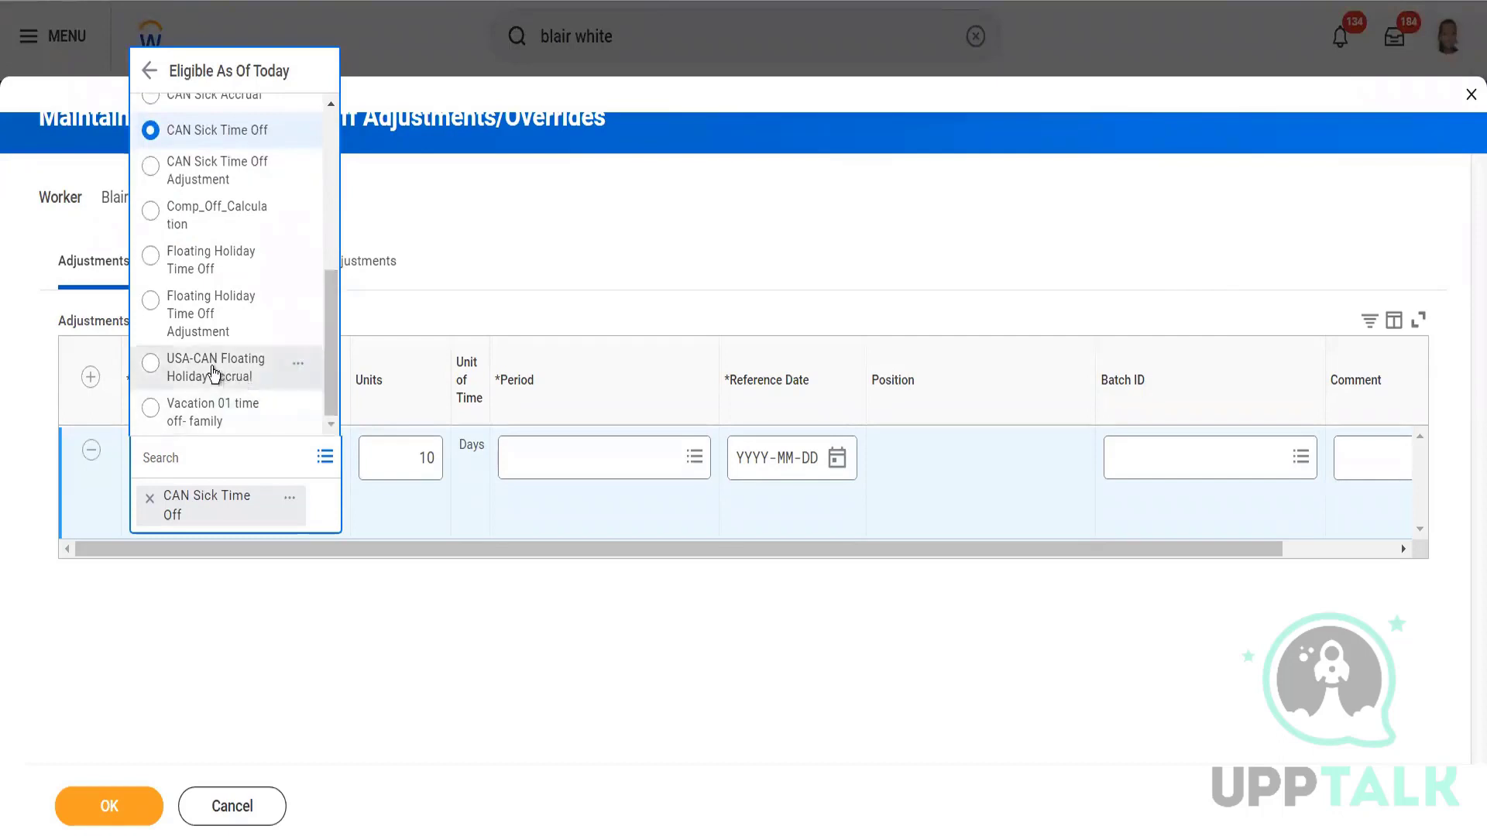
click(300, 366)
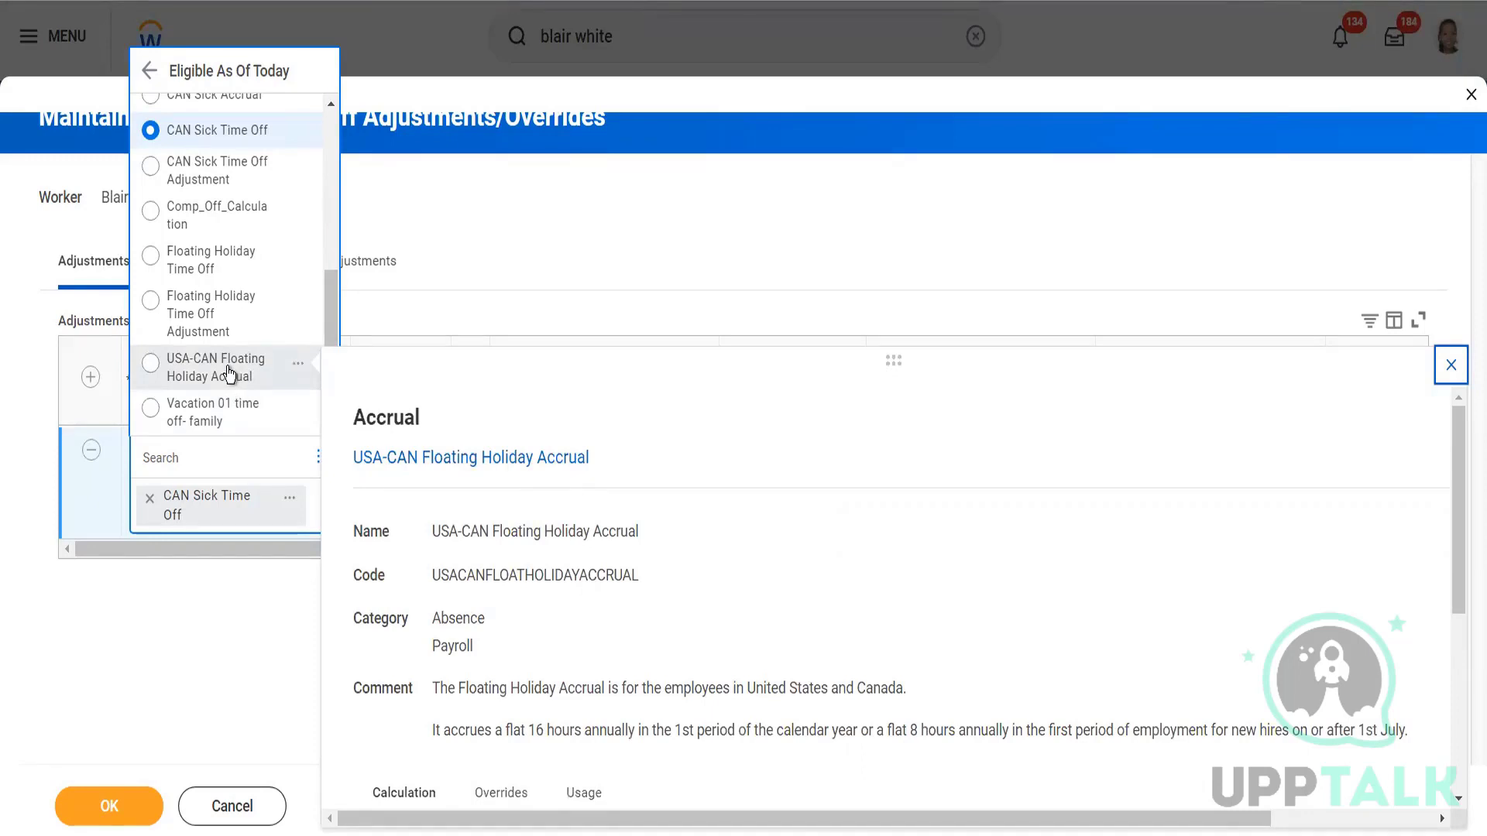
click(229, 374)
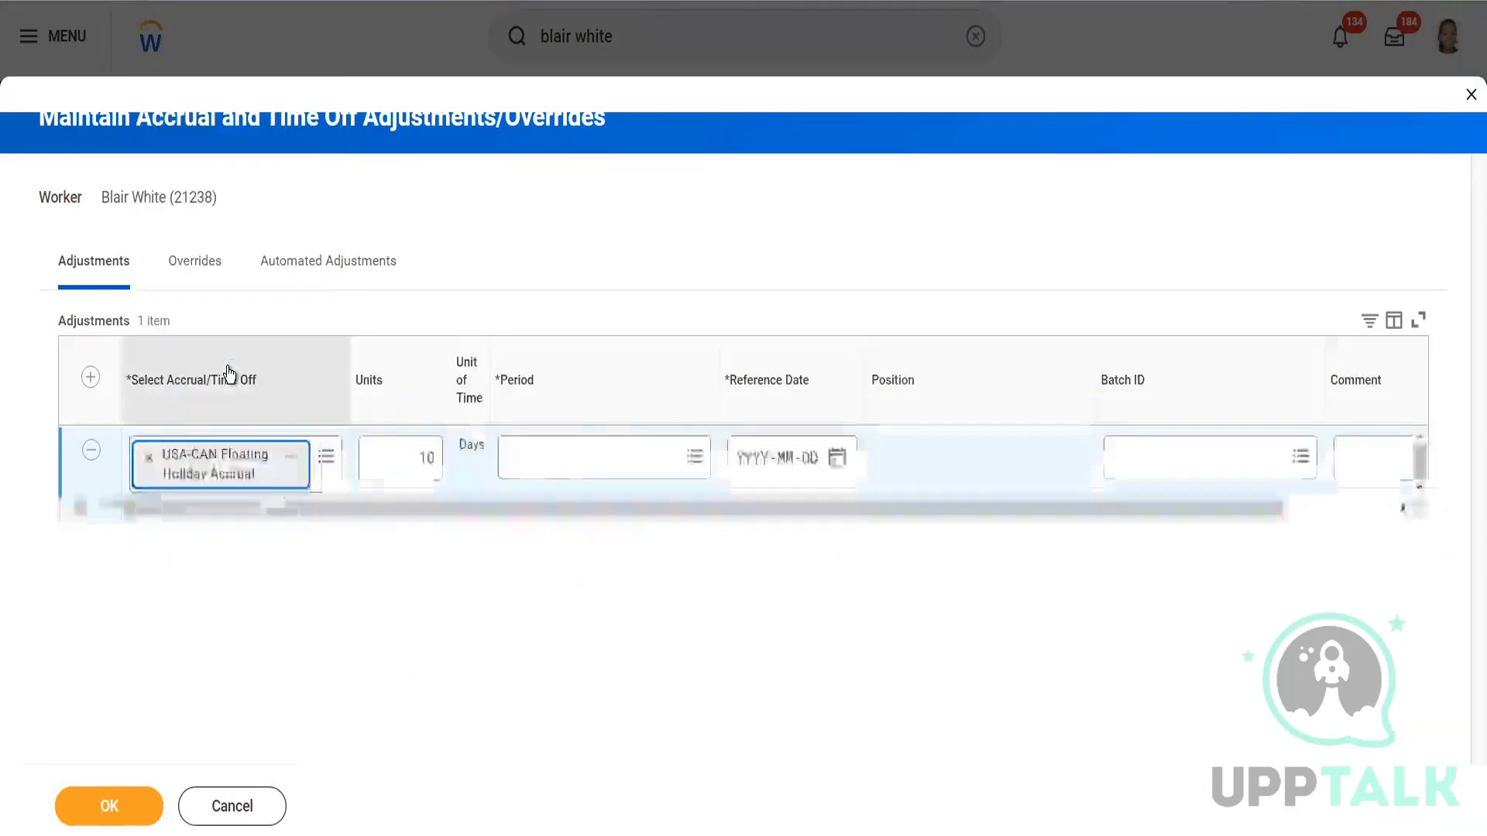
Set the period to 2023-02-01 – 2023-02-15 (Semi-monthly) under Eligible Periods 2023.
click(544, 465)
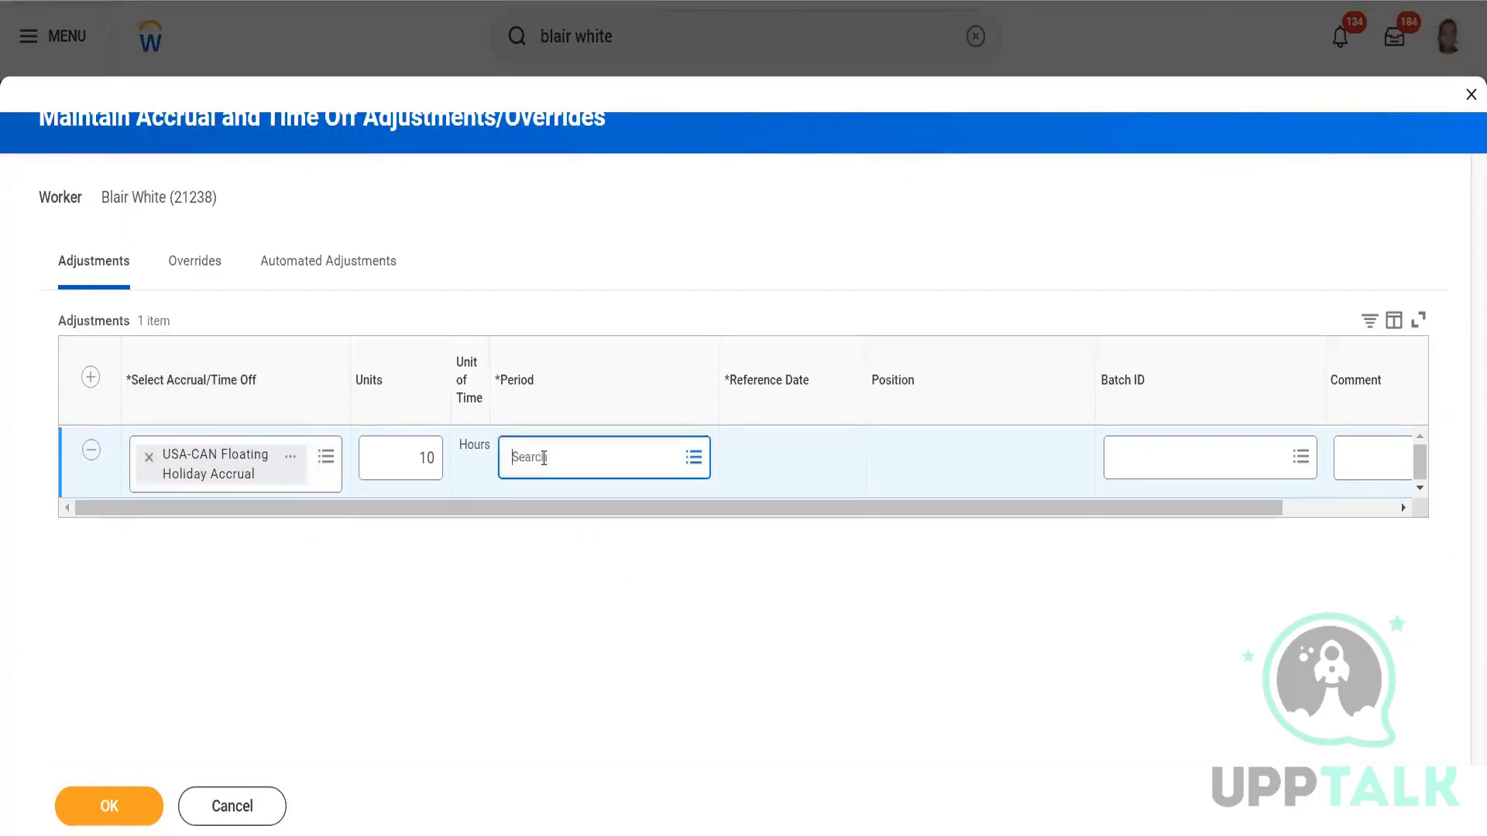
click(570, 383)
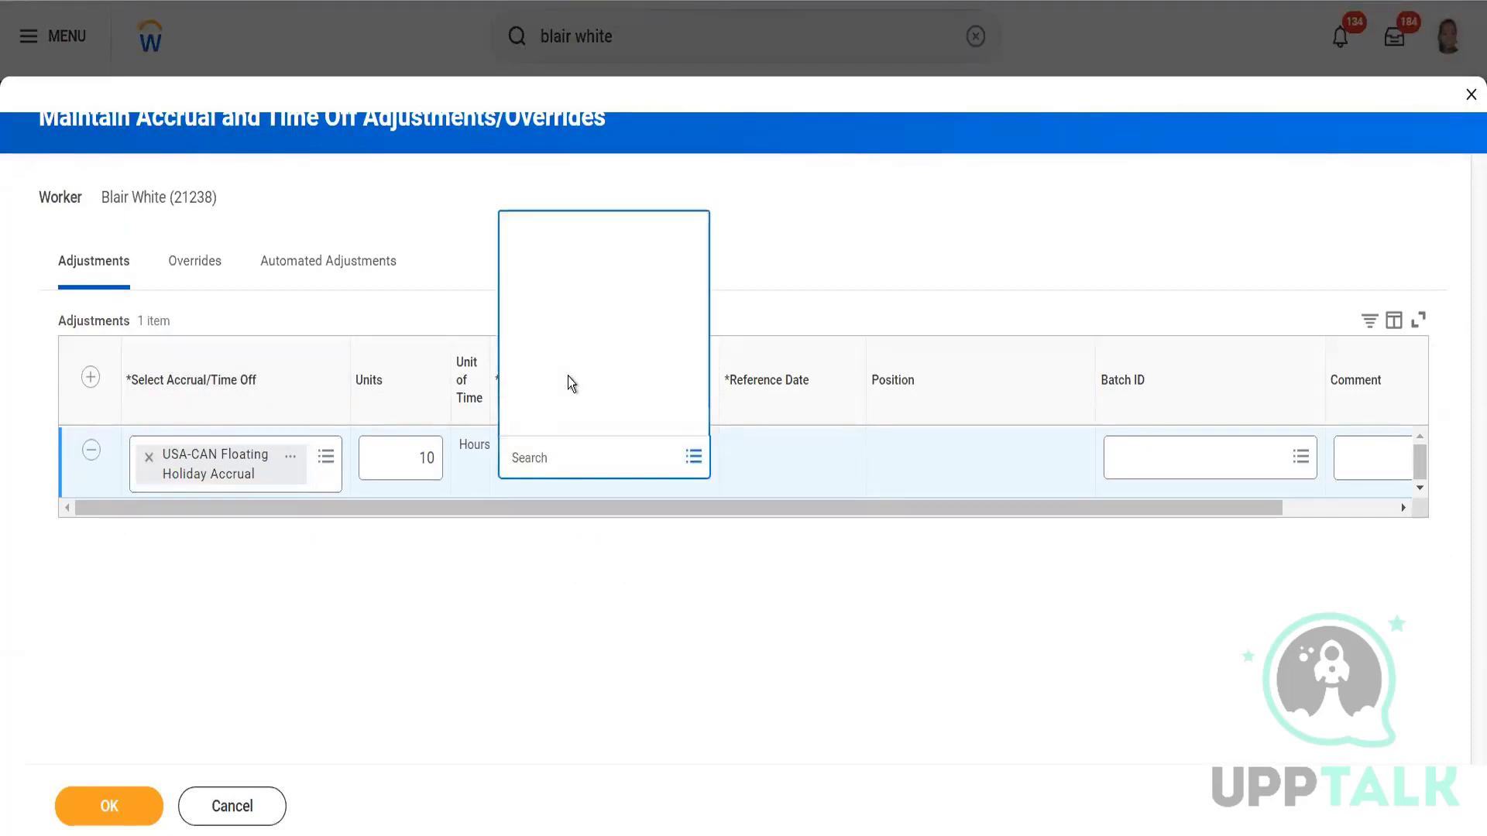
click(559, 124)
click(551, 418)
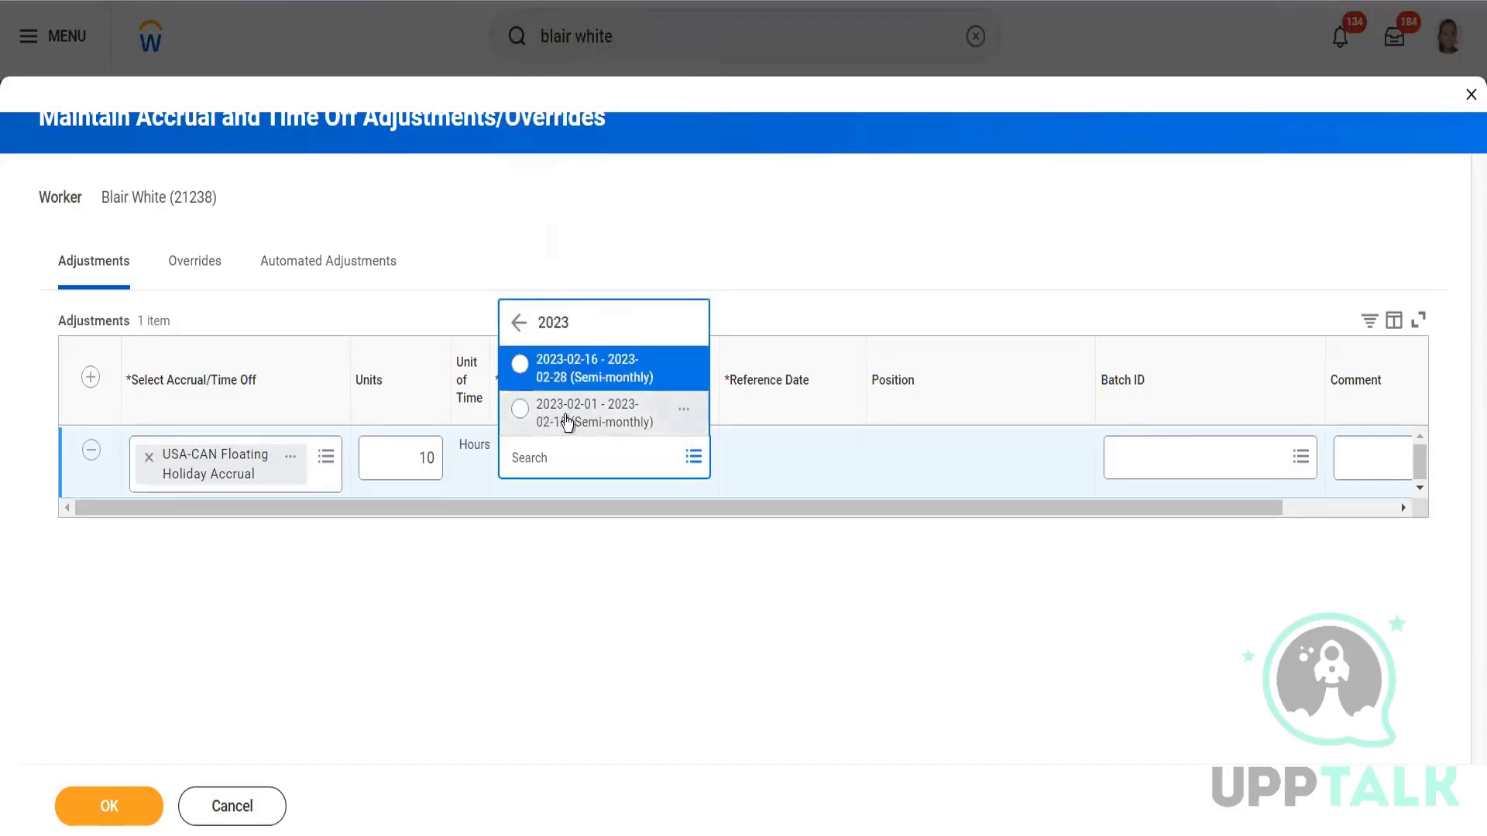
Add the comment 'Adding 10 days' and submit the adjustment with OK.
click(1365, 456)
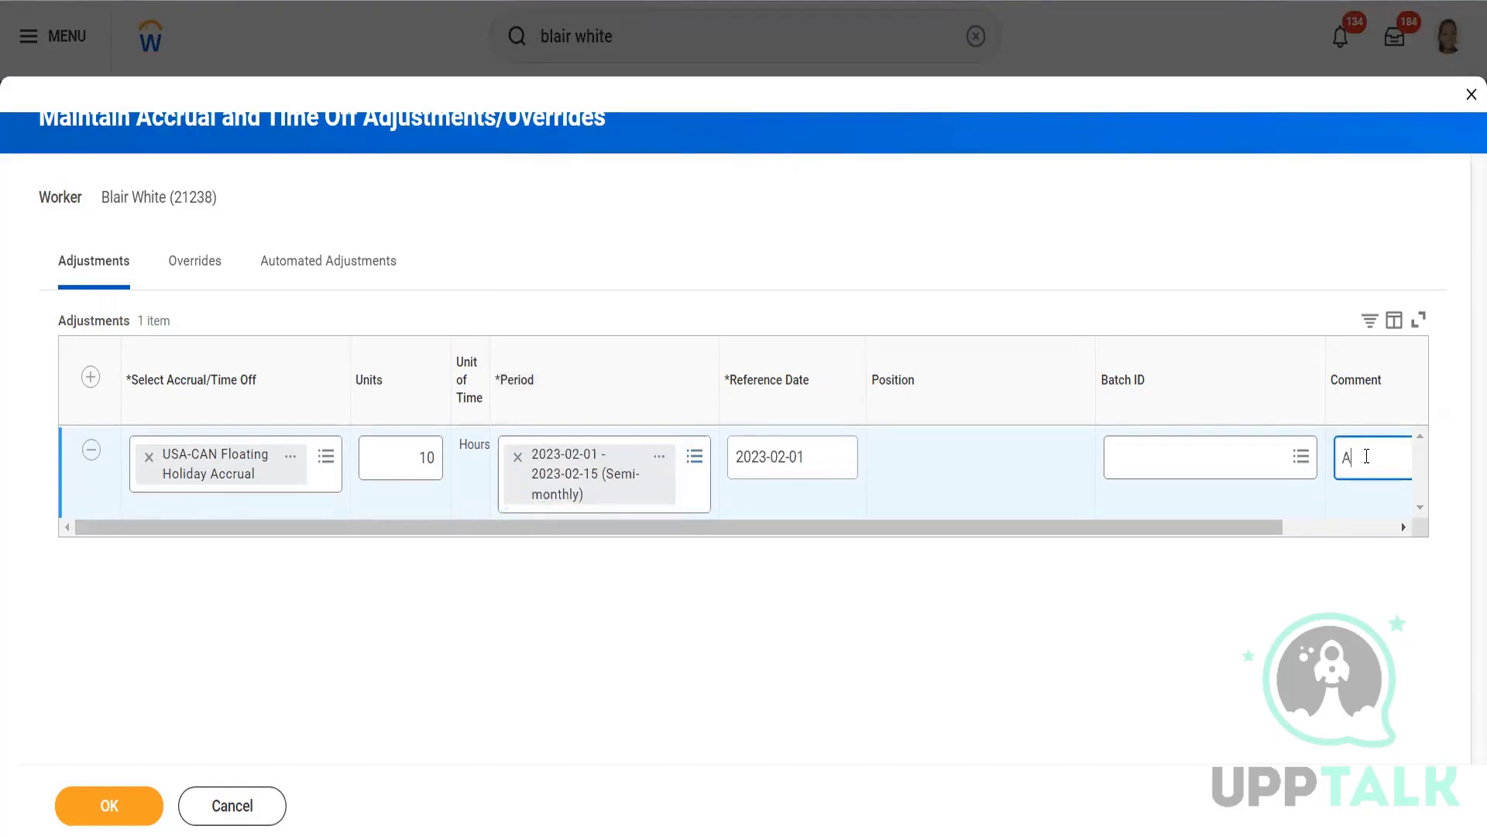
text(g 10 days)
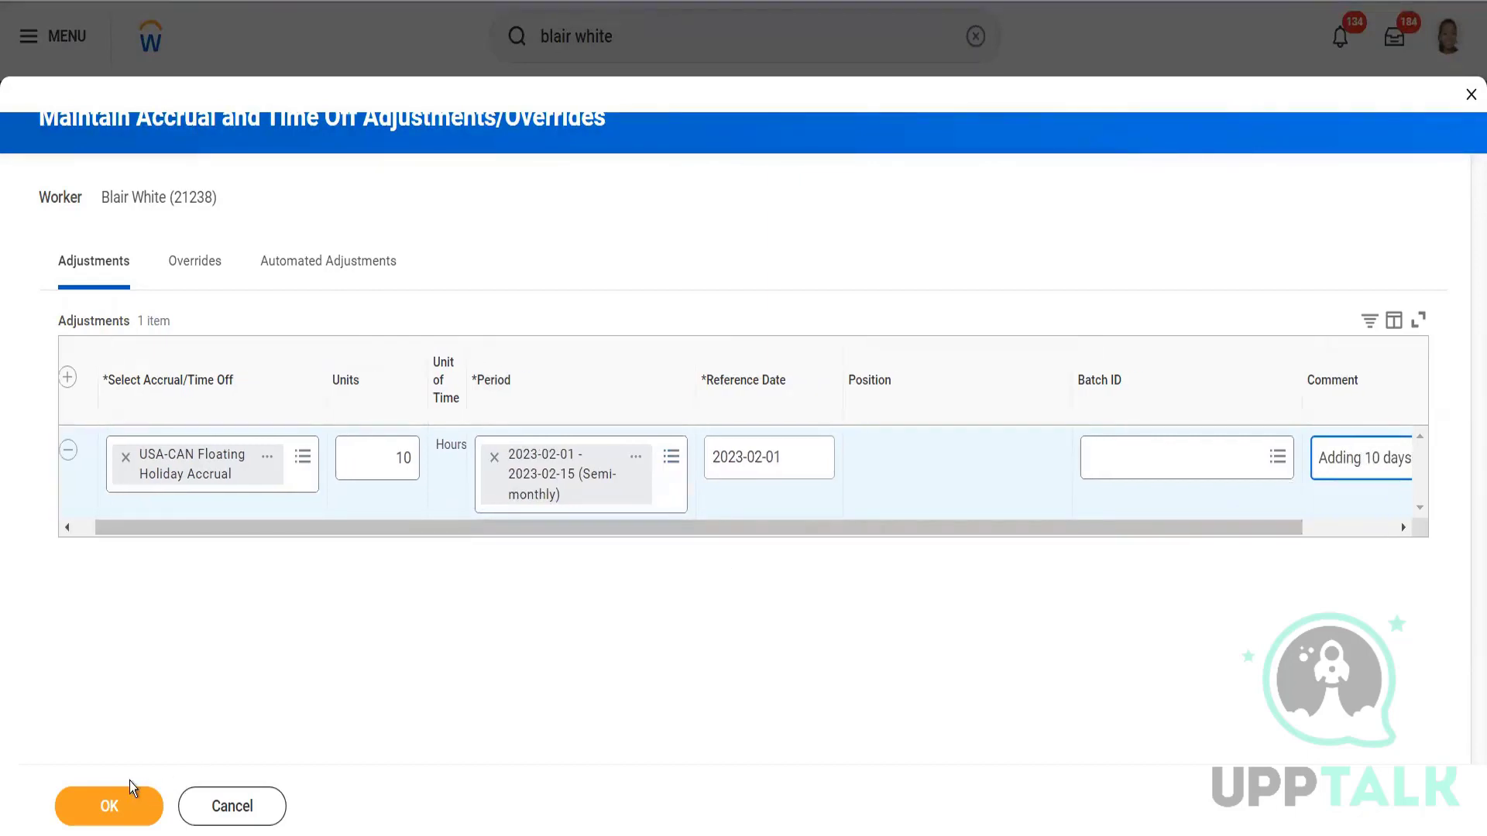
click(118, 805)
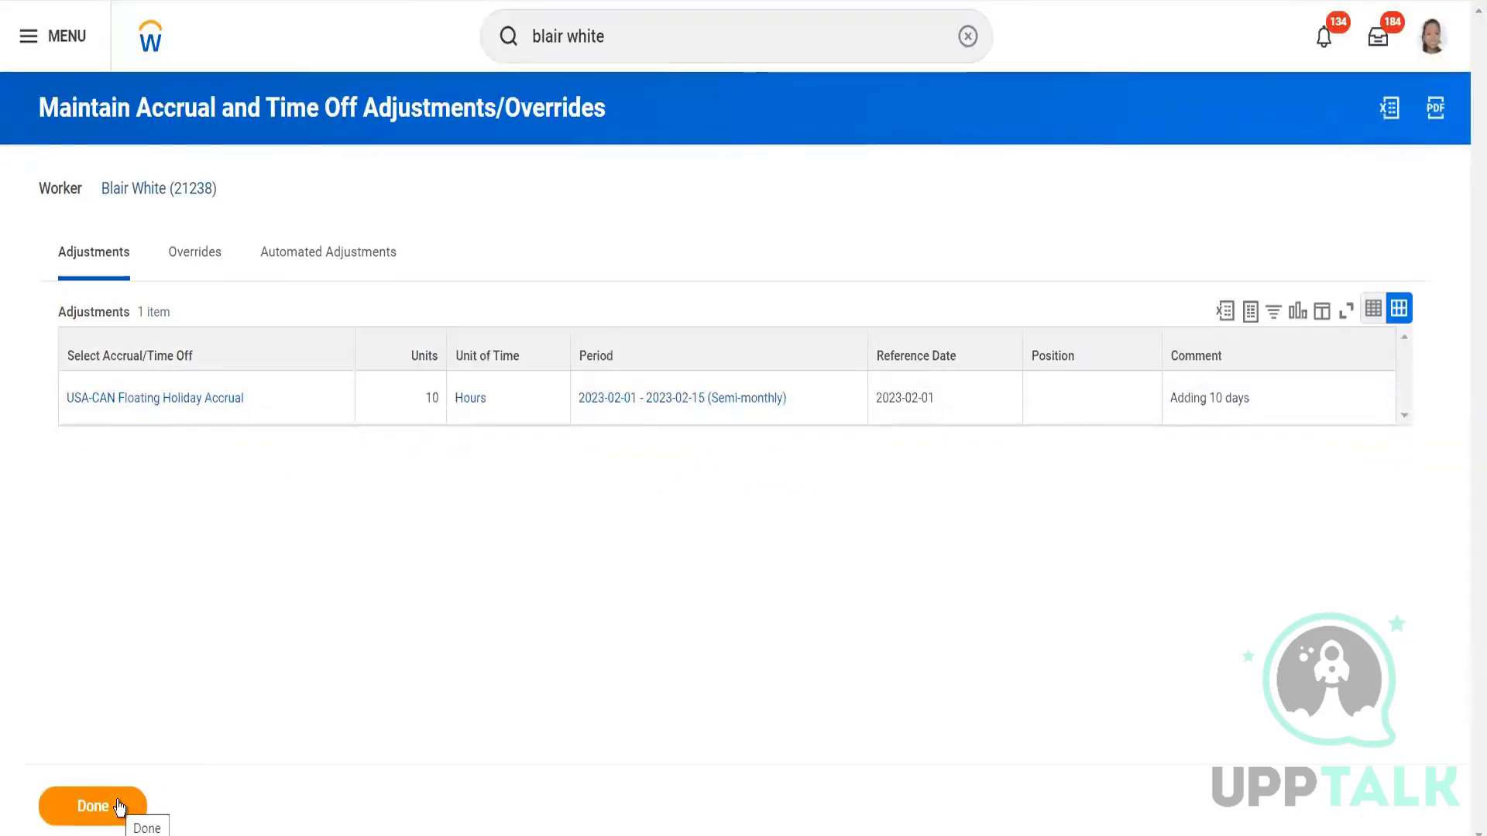
Open View Time Off Results by Period in a new tab from the worker's Time and Leave actions.
click(231, 189)
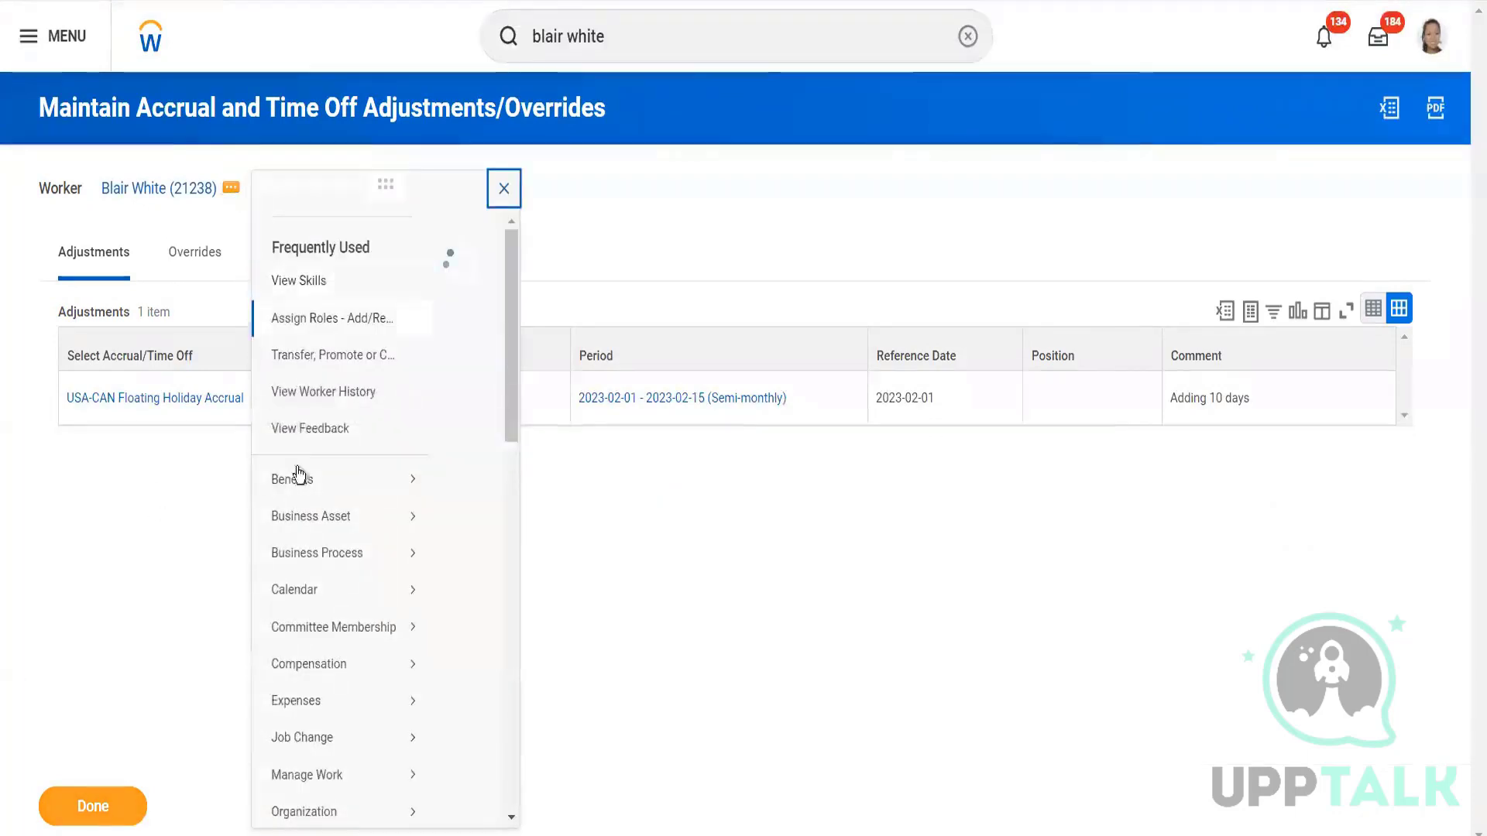
mouse_move(313, 629)
scroll(313, 629, down, 5)
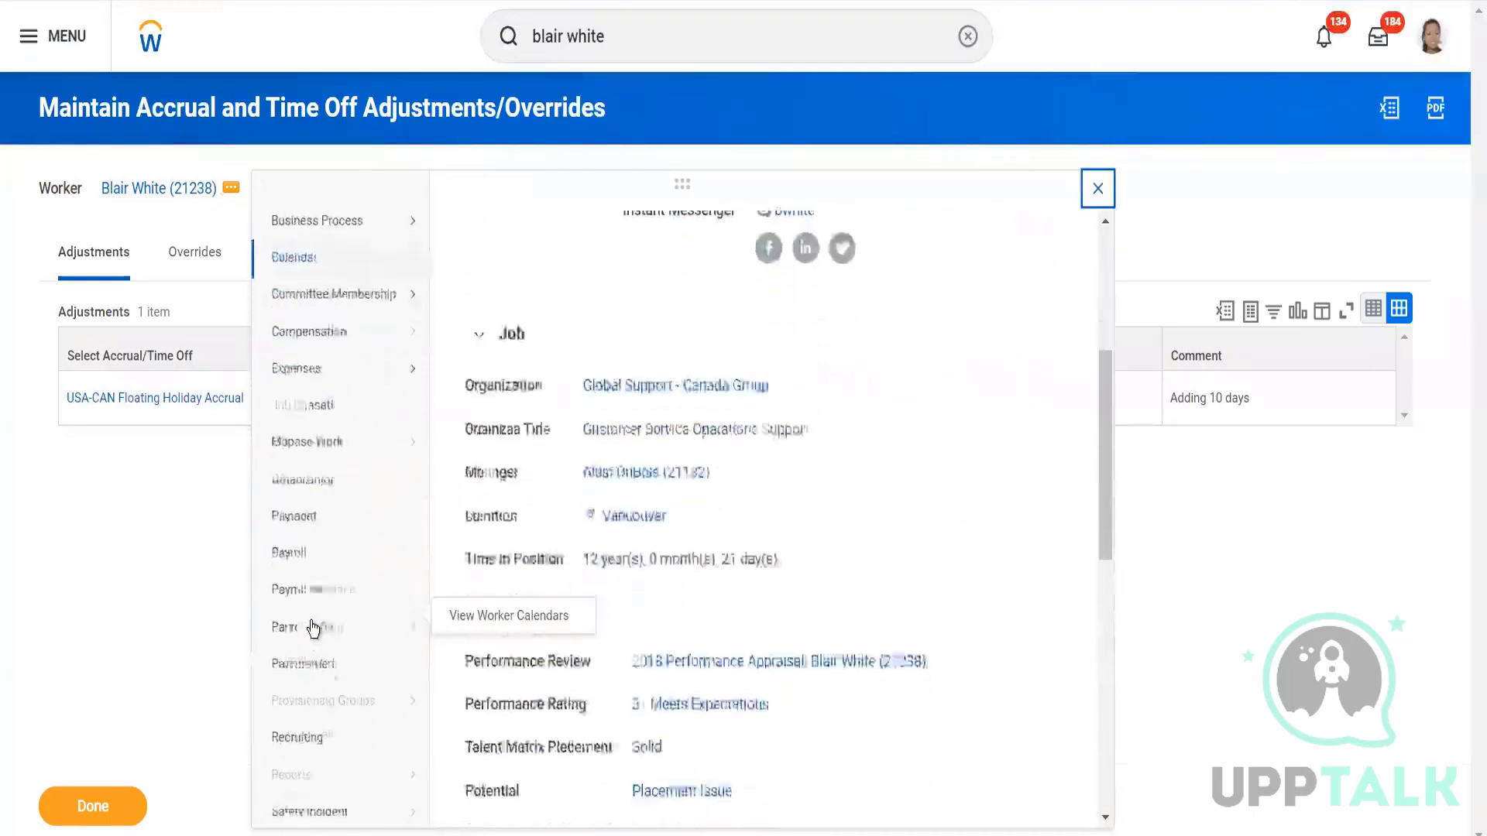
scroll(315, 624, down, 4)
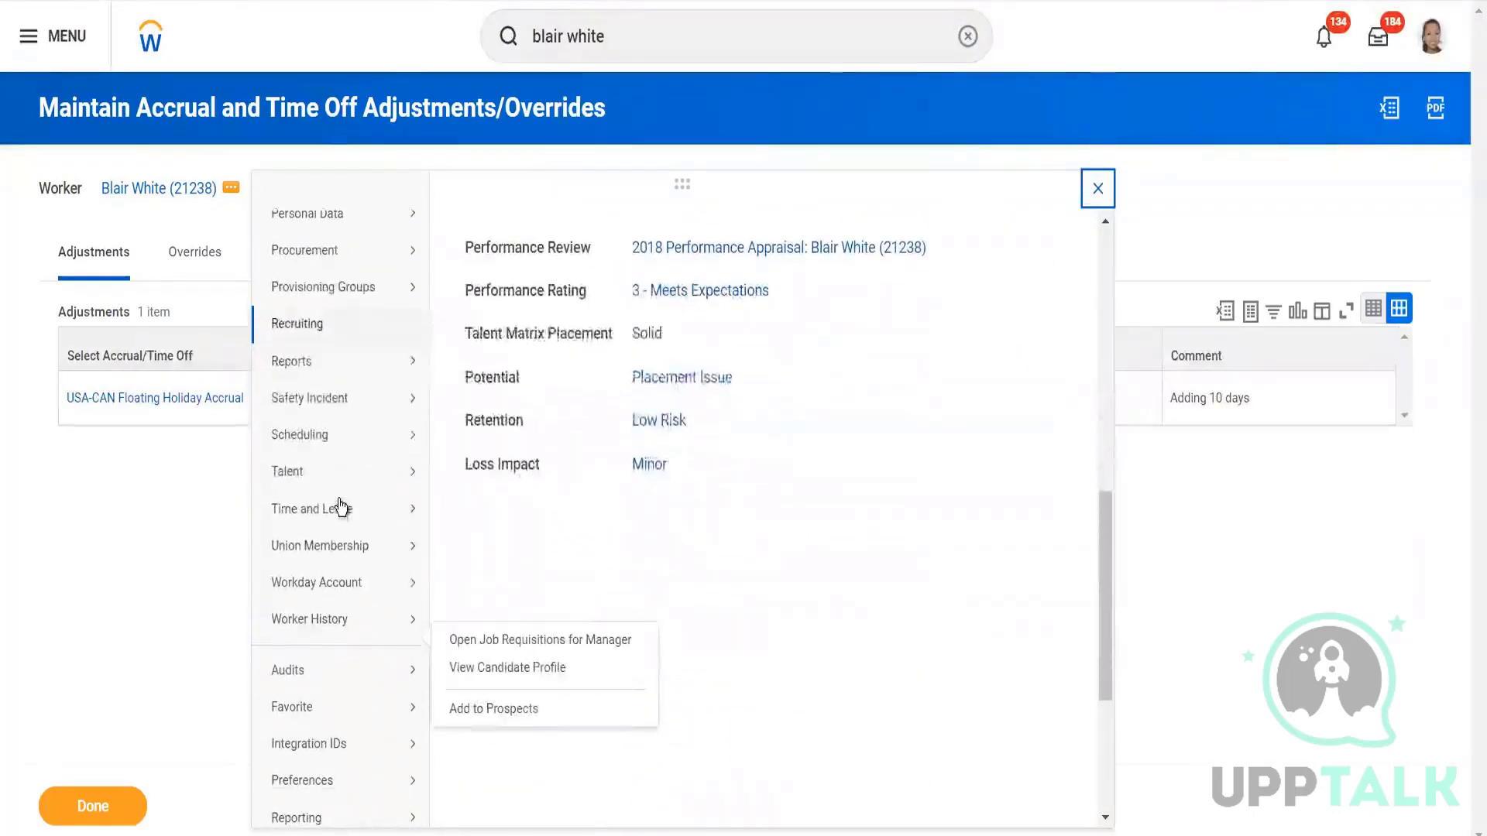
mouse_move(341, 513)
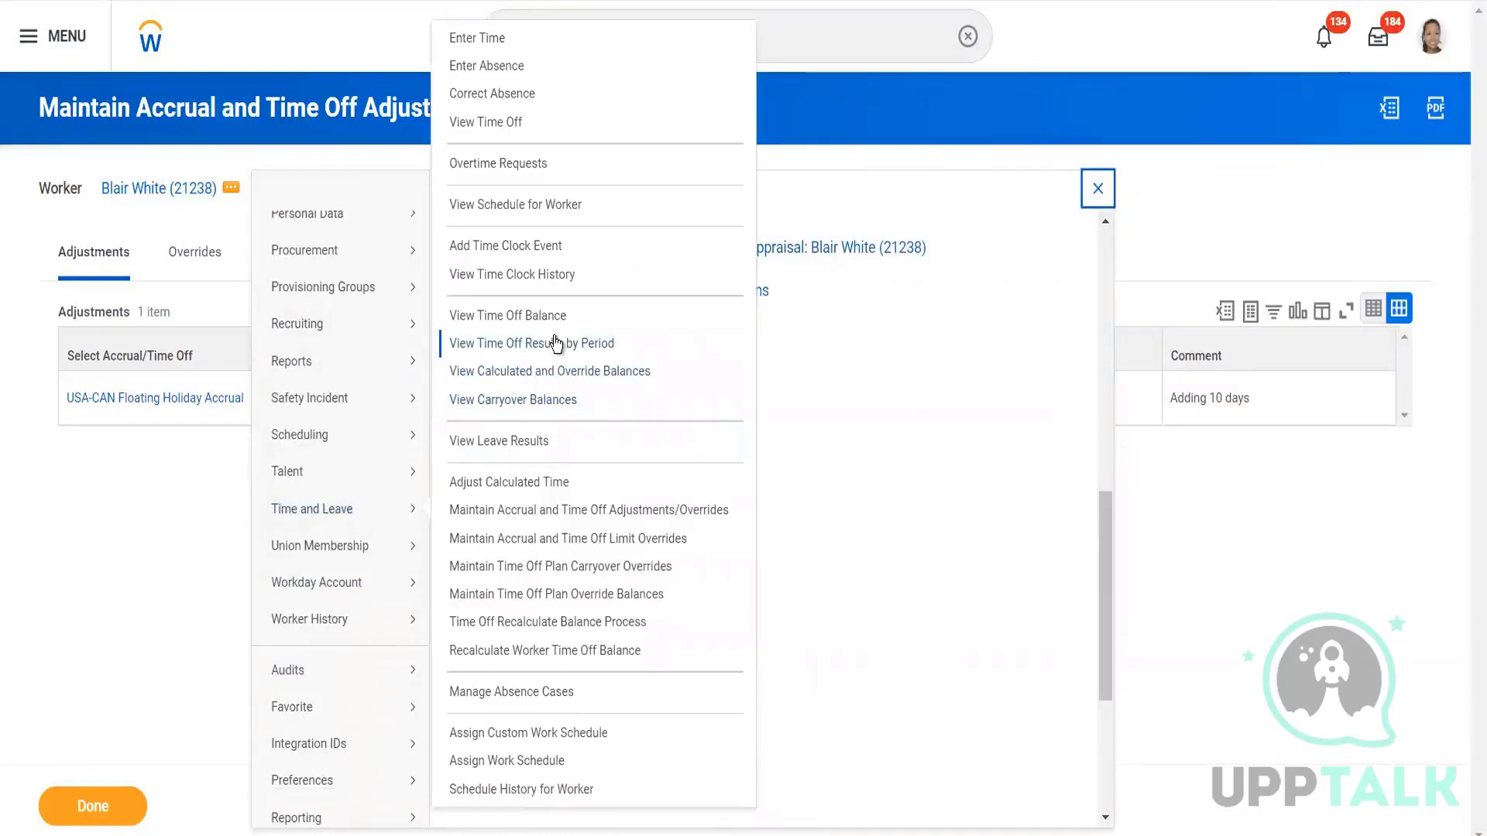
right_click(556, 343)
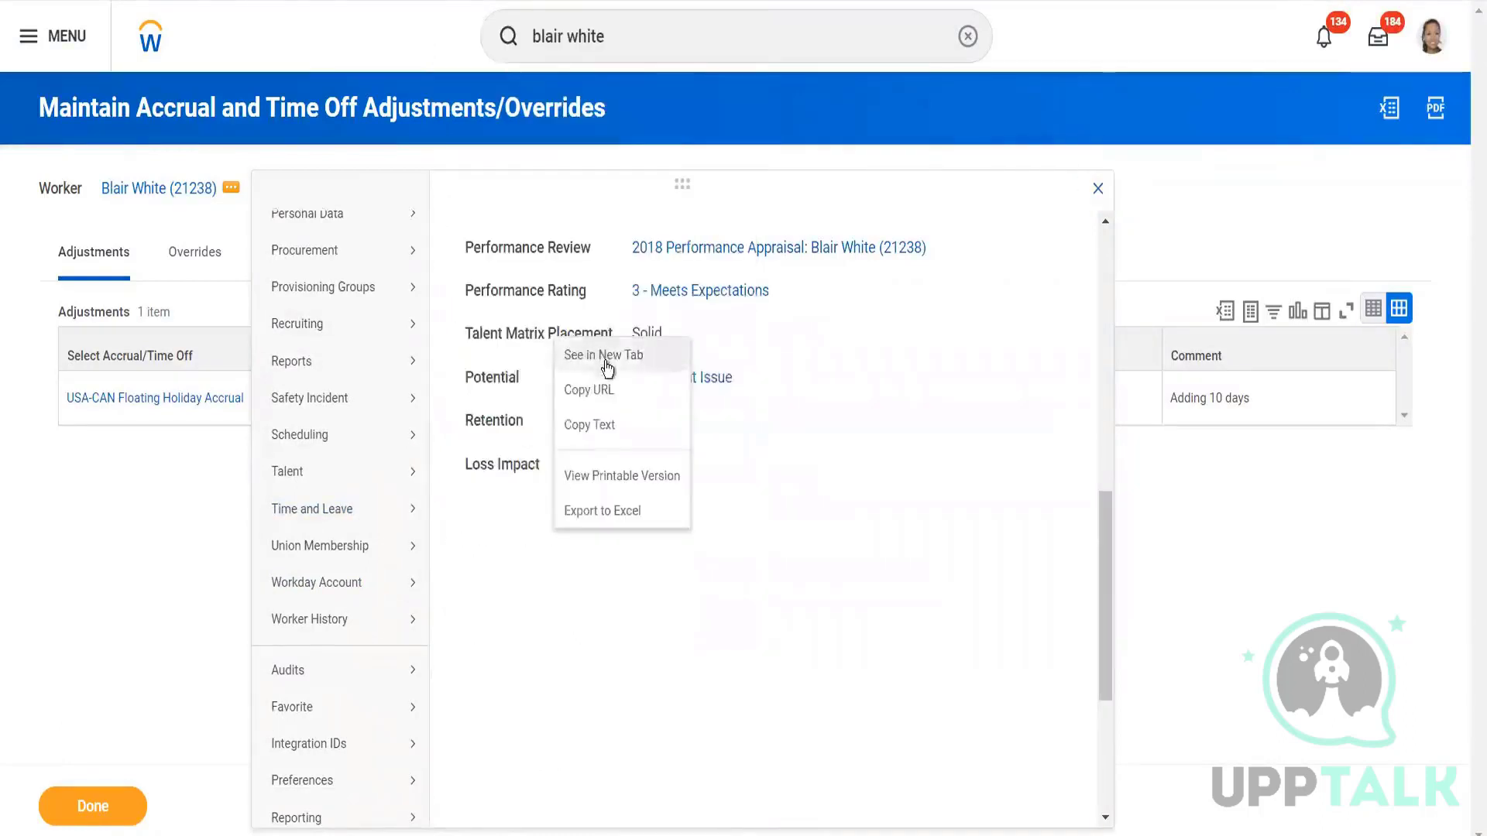
click(606, 361)
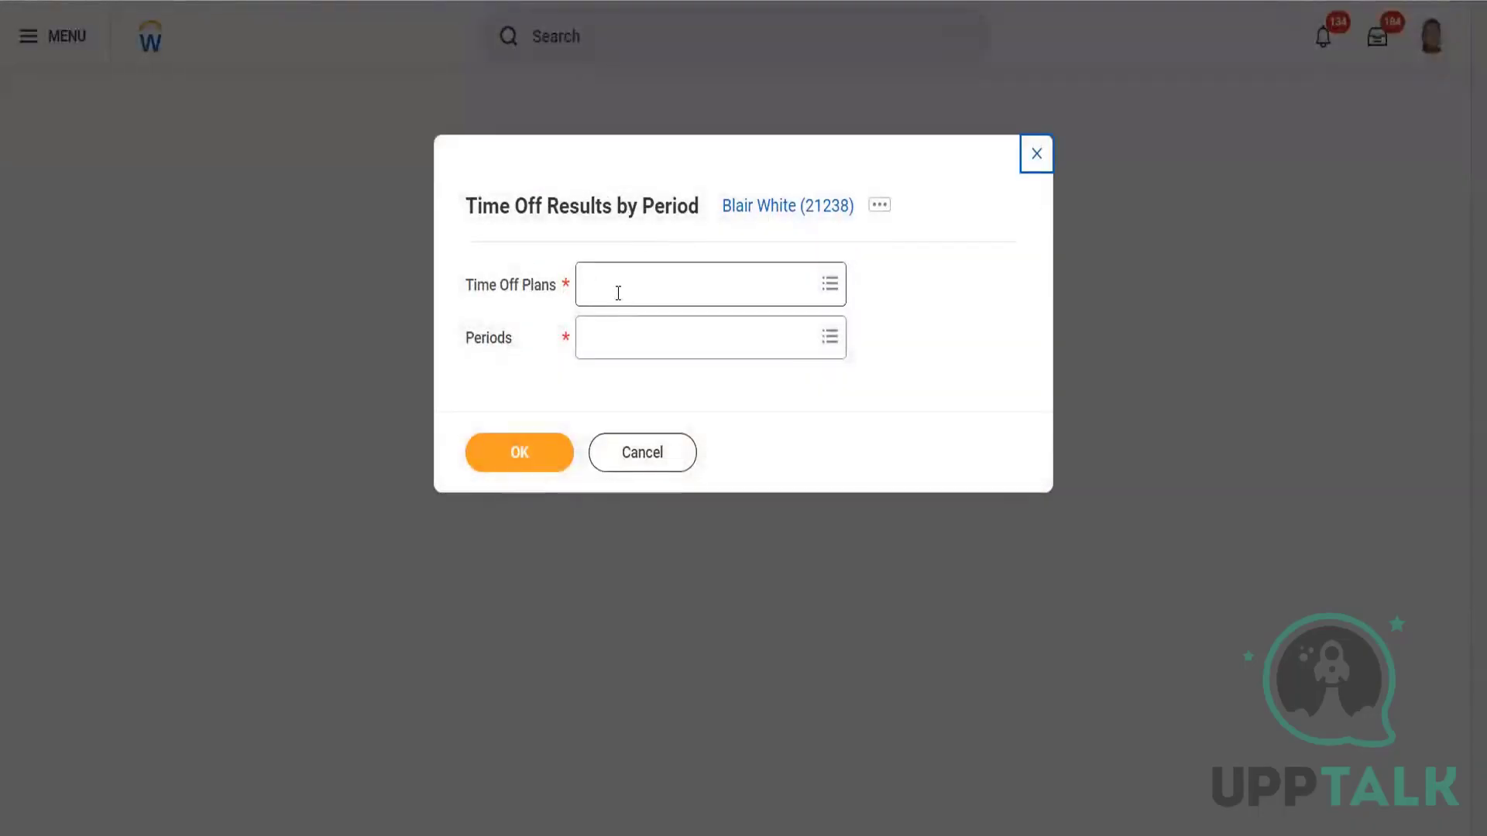
Browse All Time Off Plans and view the Floating Holiday plan's details.
click(618, 293)
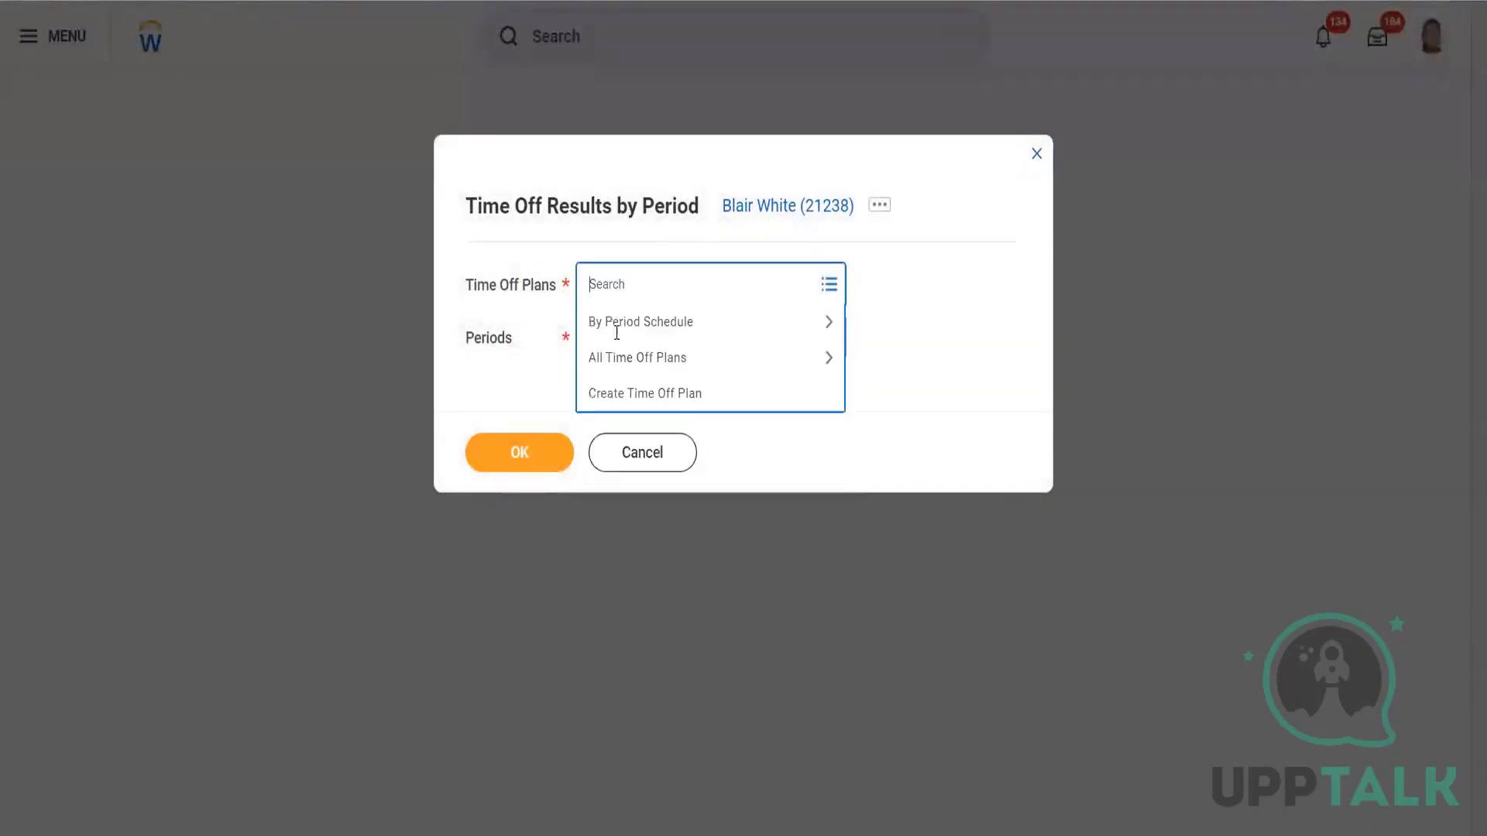
click(616, 360)
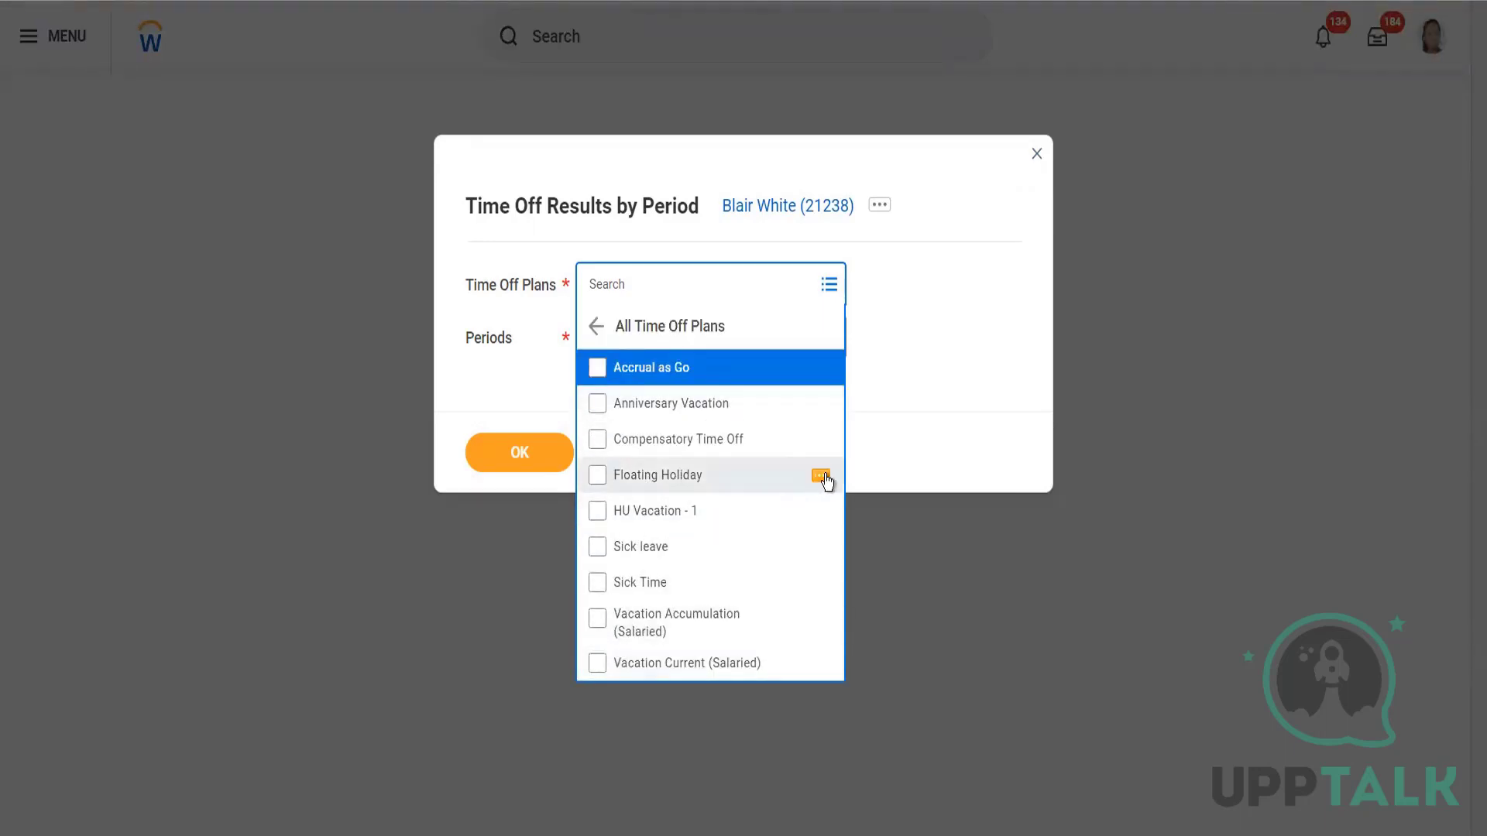
click(822, 477)
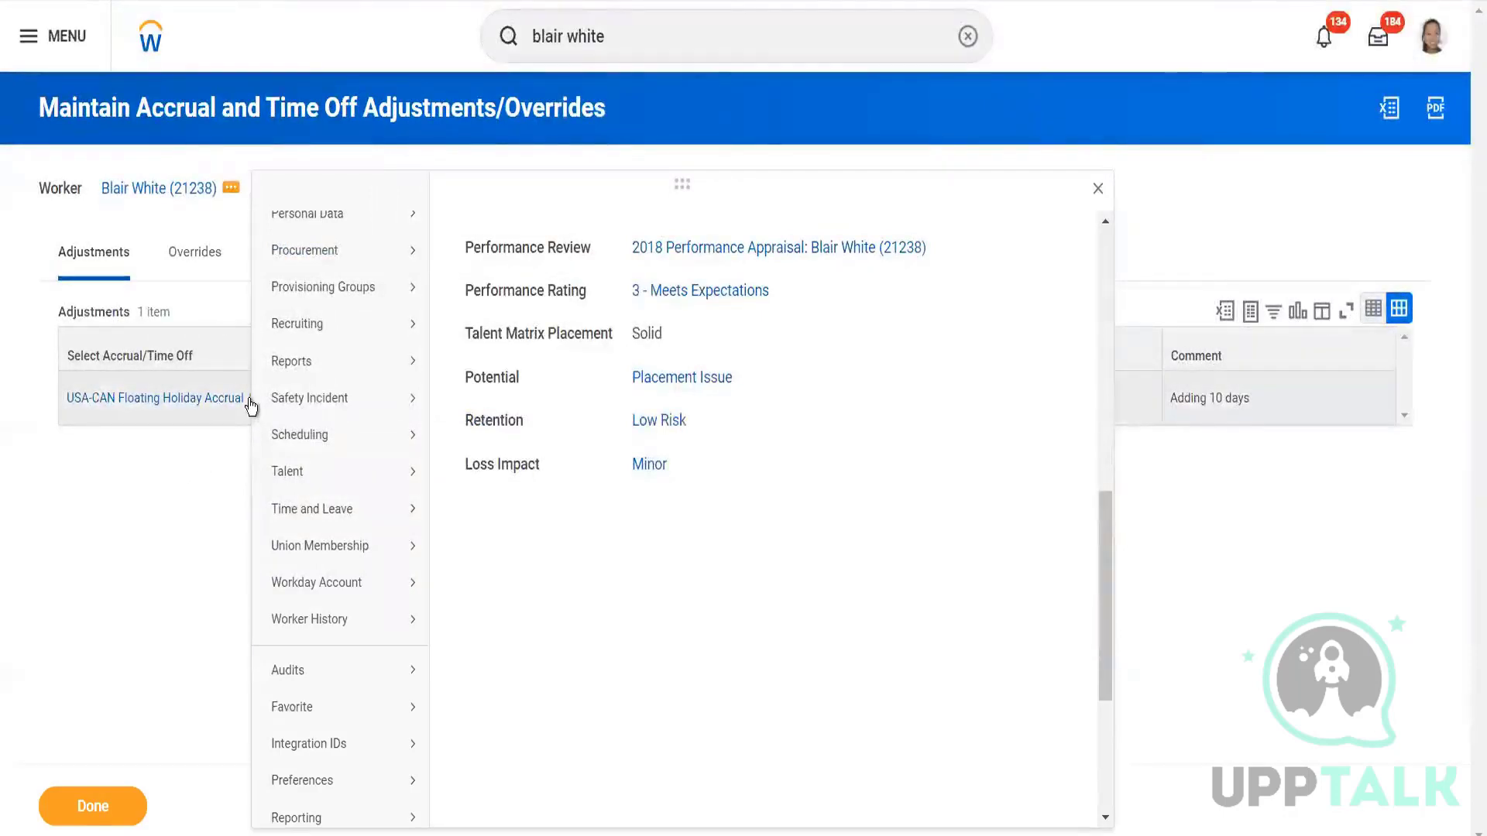
Open USA-CAN Floating Holiday Accrual in a new tab and review its Usage and the Floating Holiday Plan.
click(251, 404)
click(258, 399)
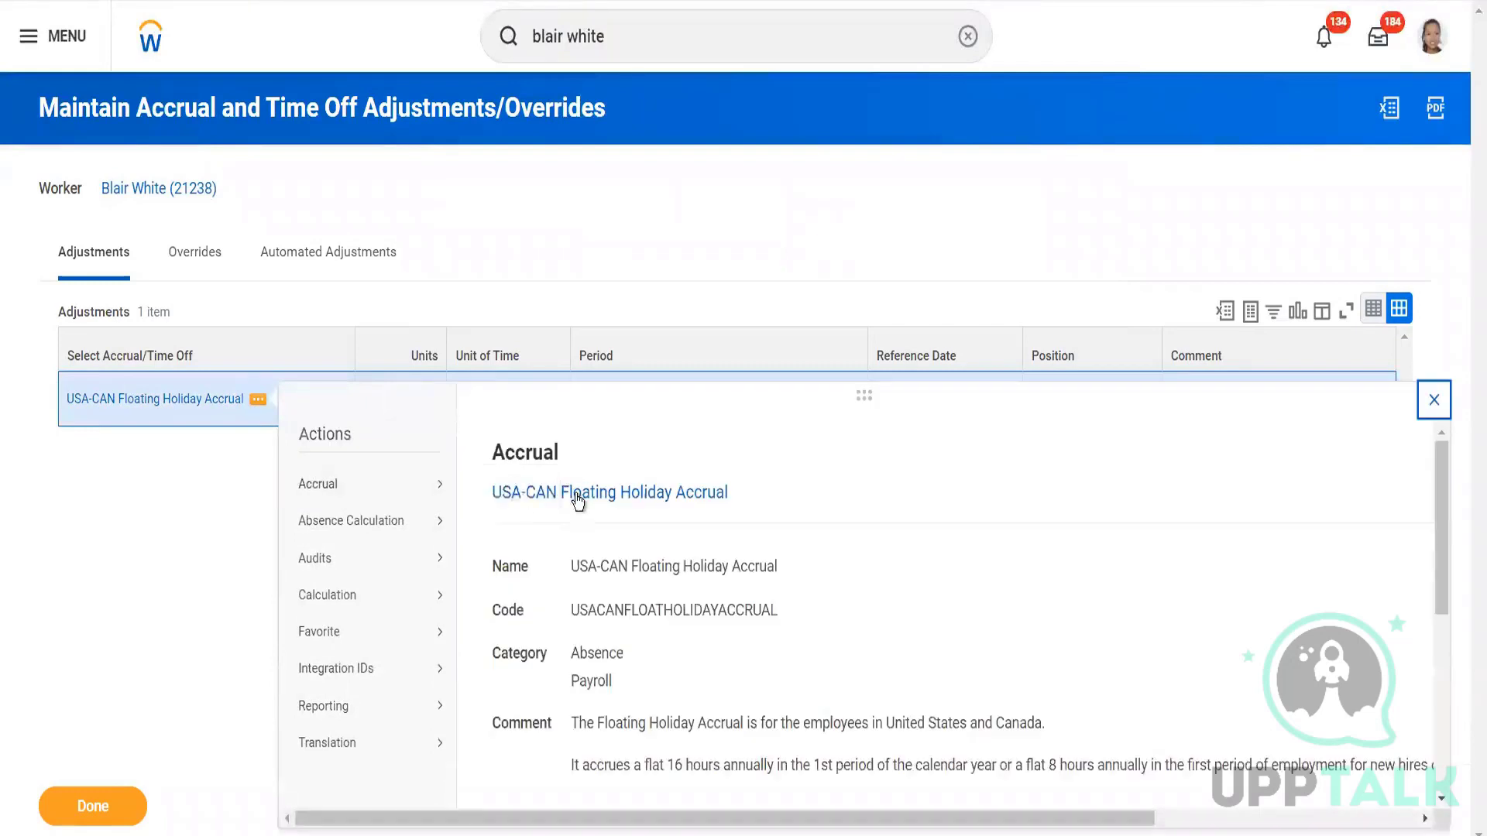
right_click(612, 510)
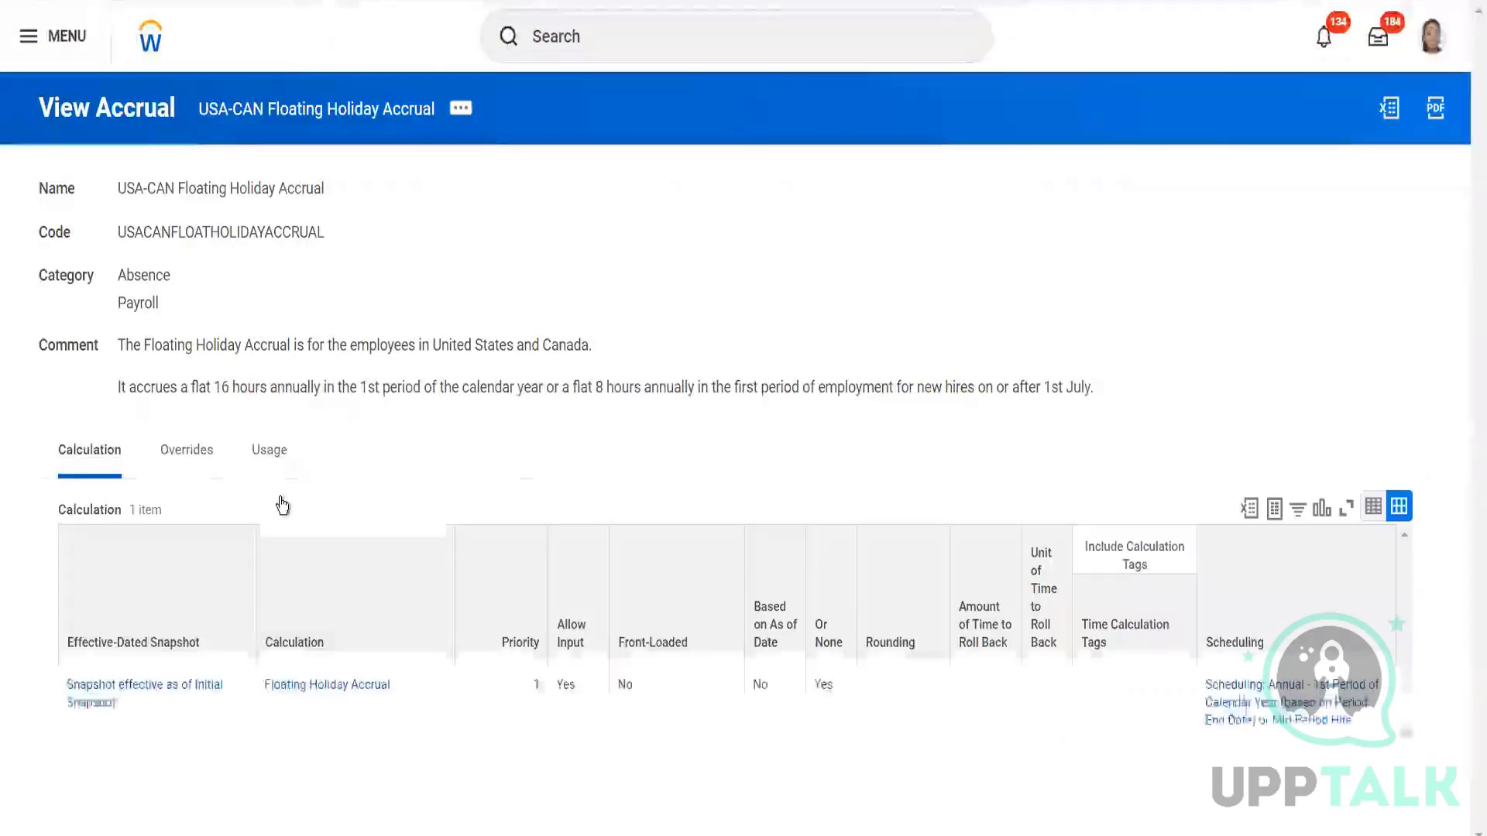
click(284, 467)
click(276, 603)
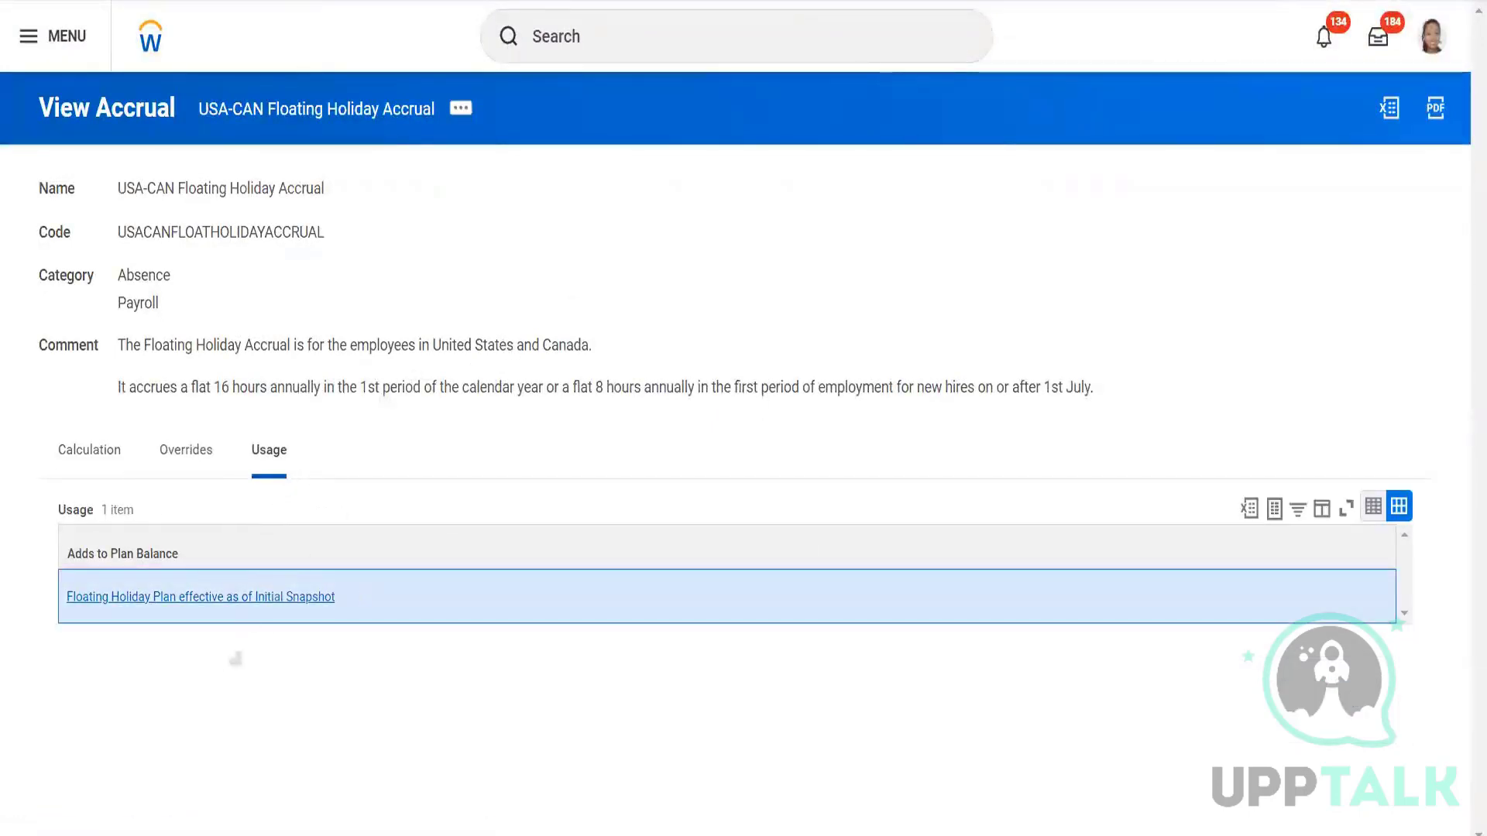
scroll(305, 609, down, 5)
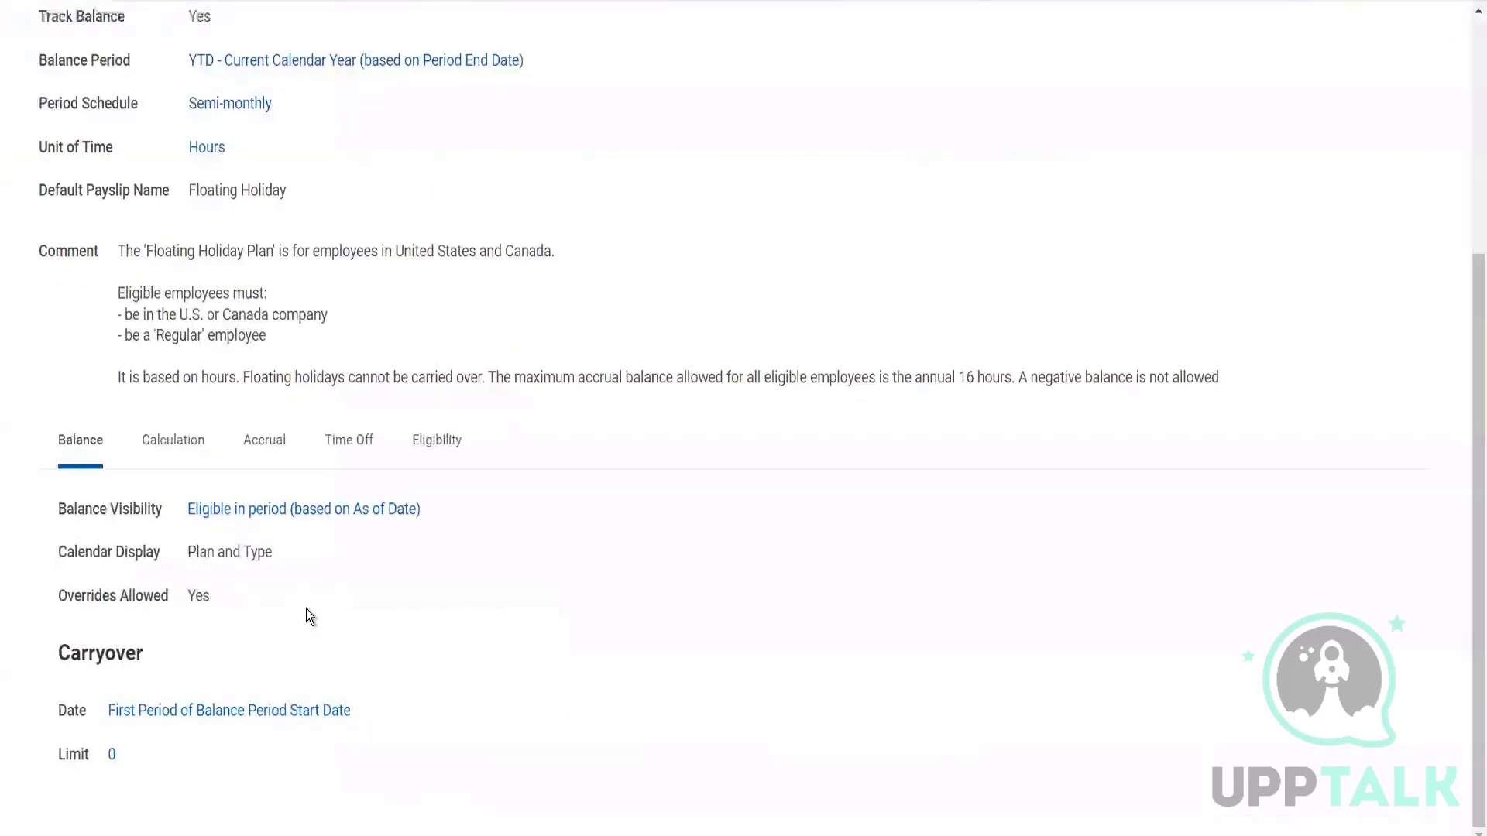
scroll(305, 609, up, 5)
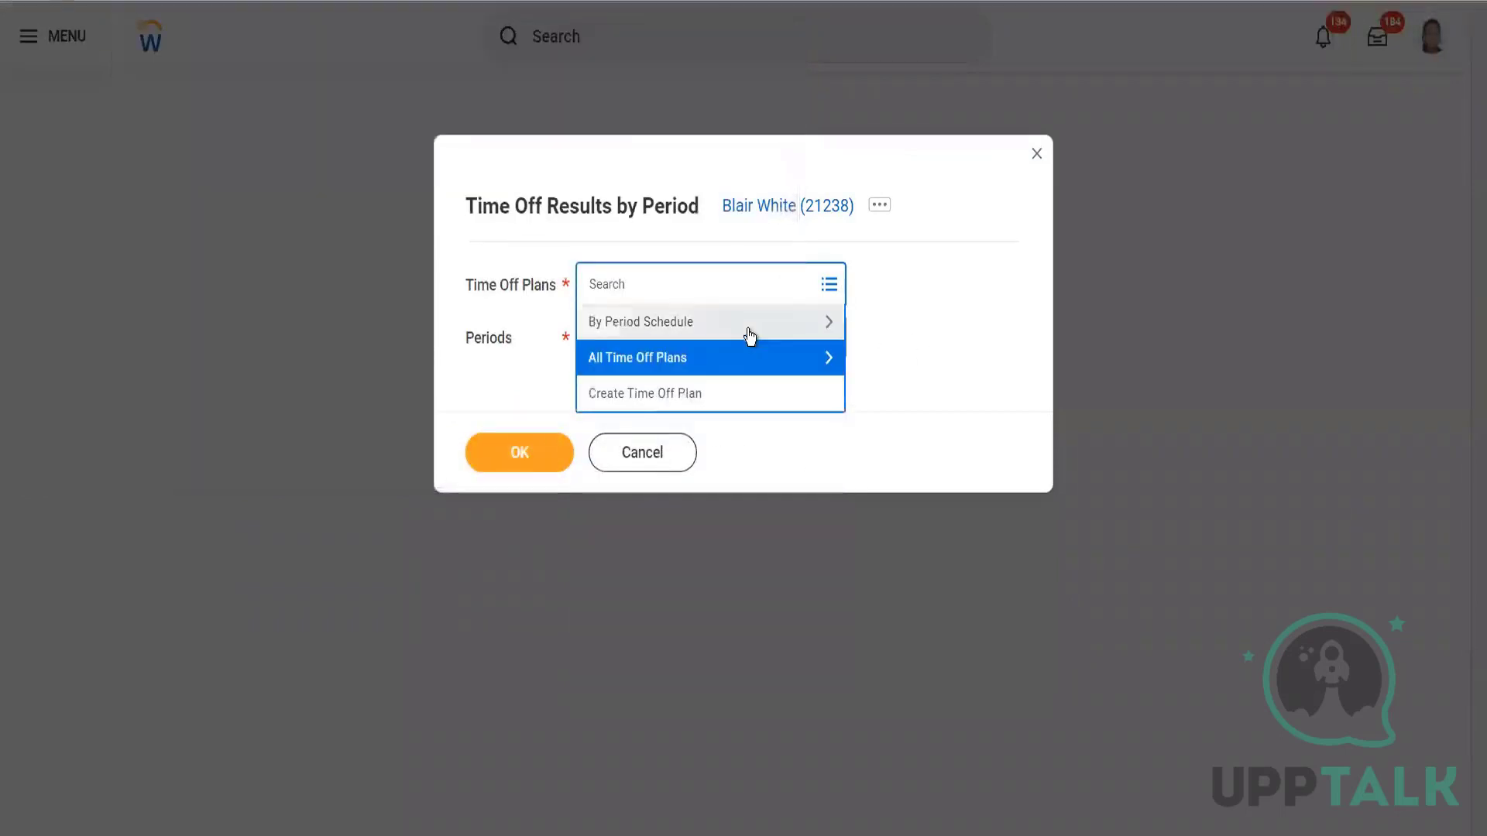
Choose Floating Holiday and both February 2023 semi-monthly periods, then run the report with OK.
click(744, 360)
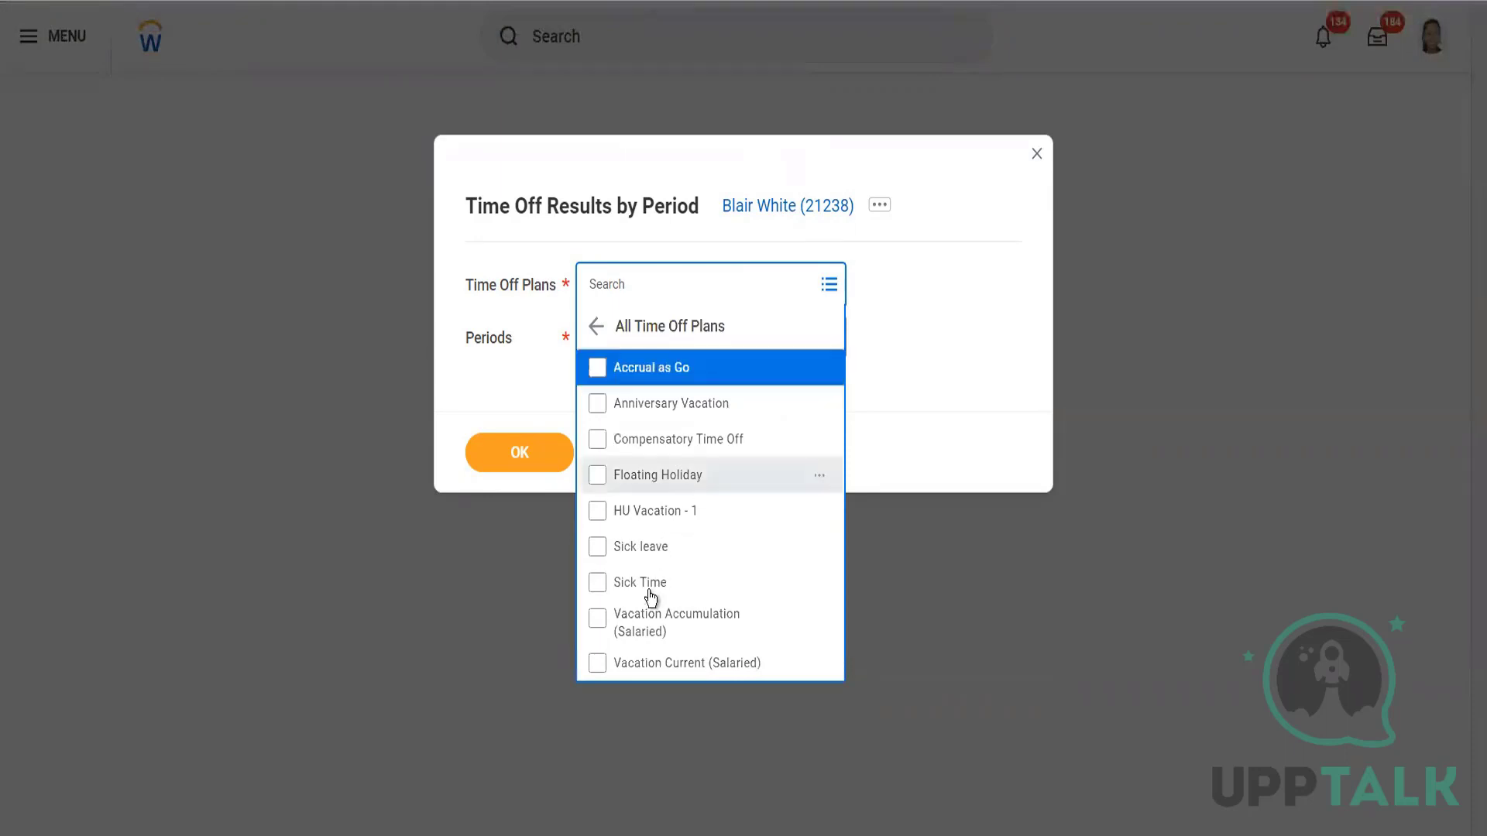
click(657, 475)
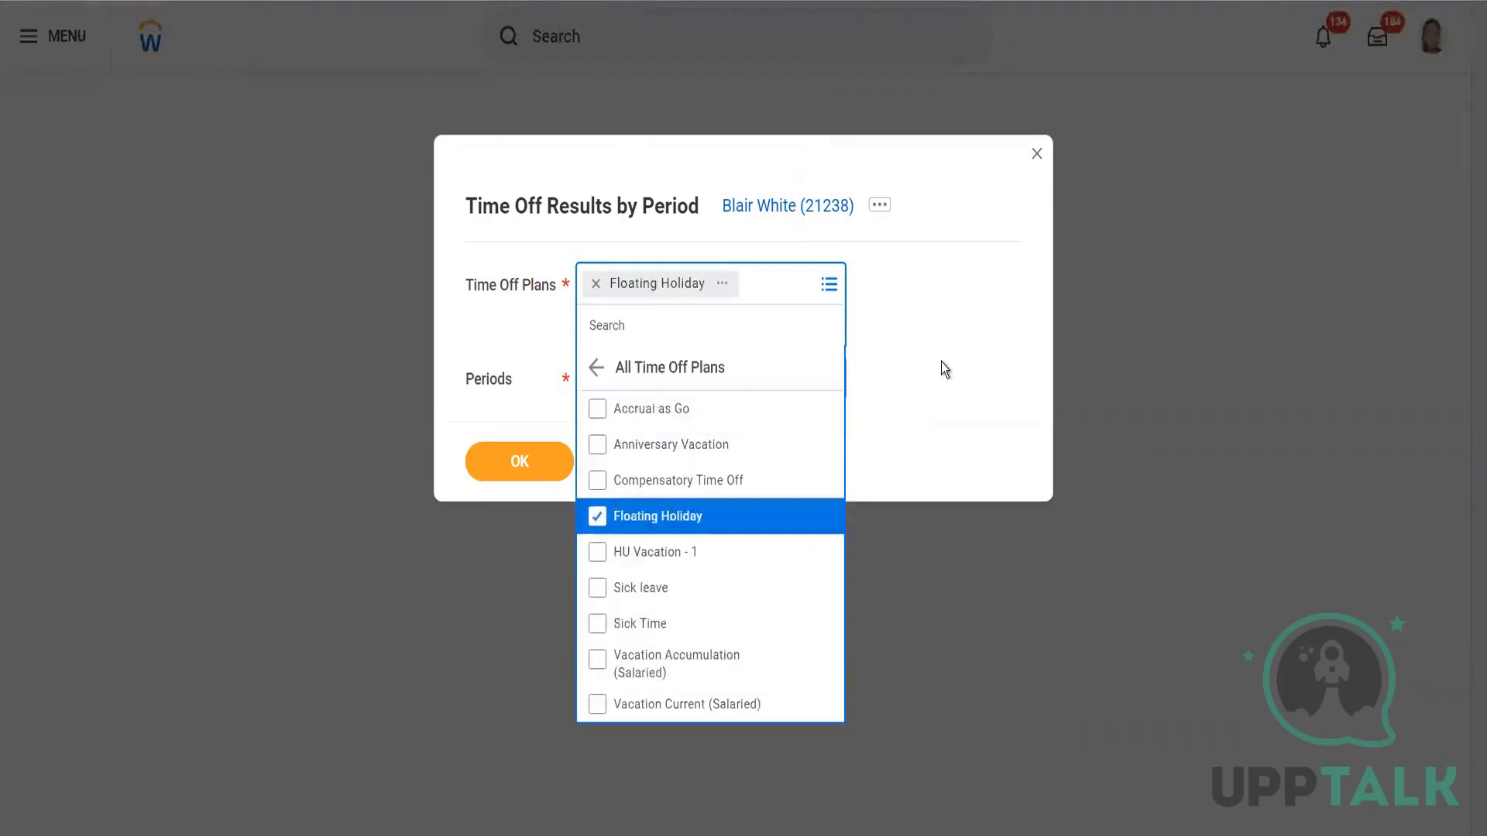
click(940, 361)
click(817, 351)
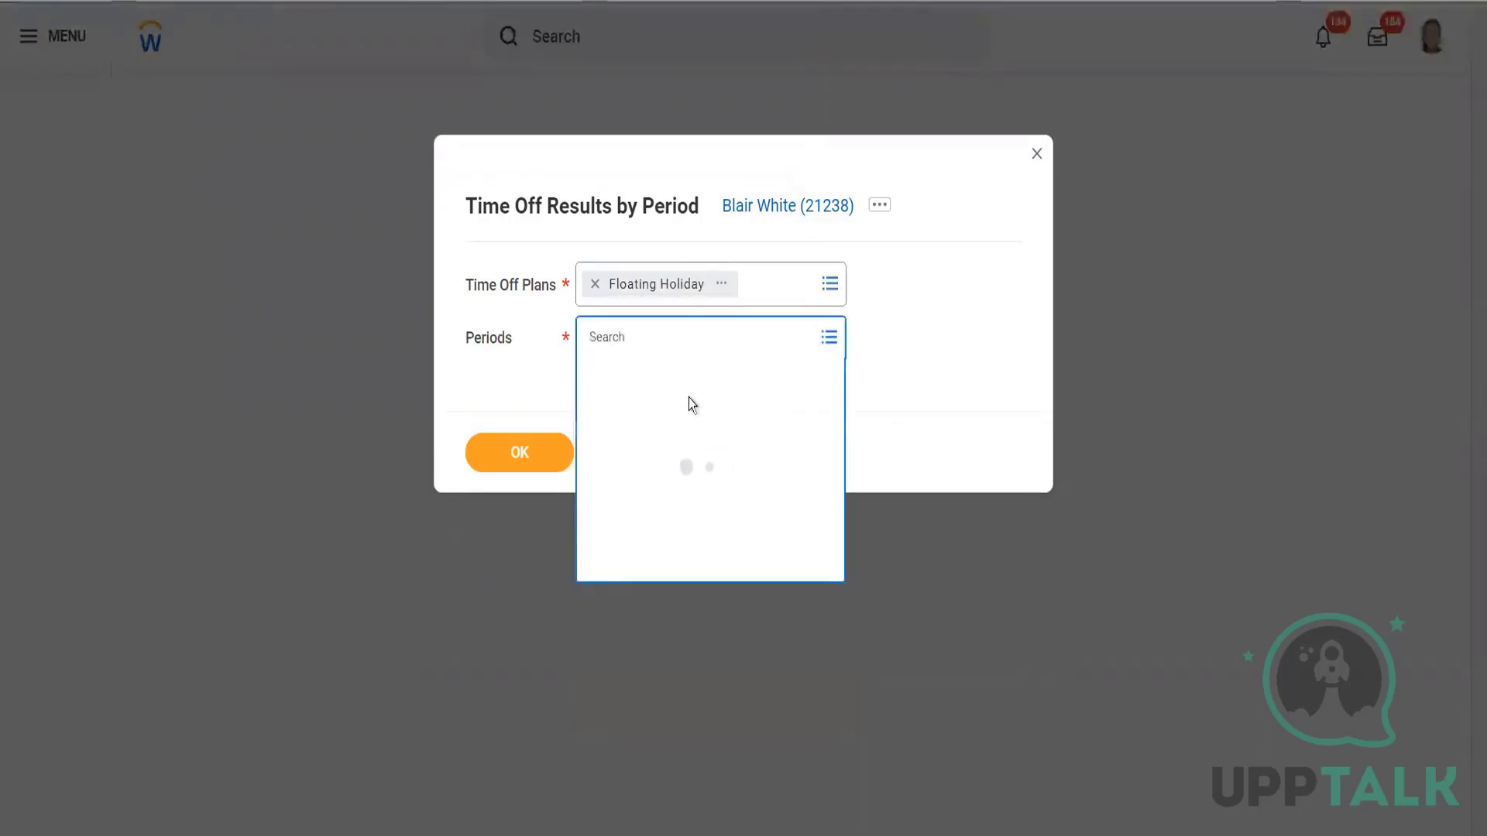
click(651, 378)
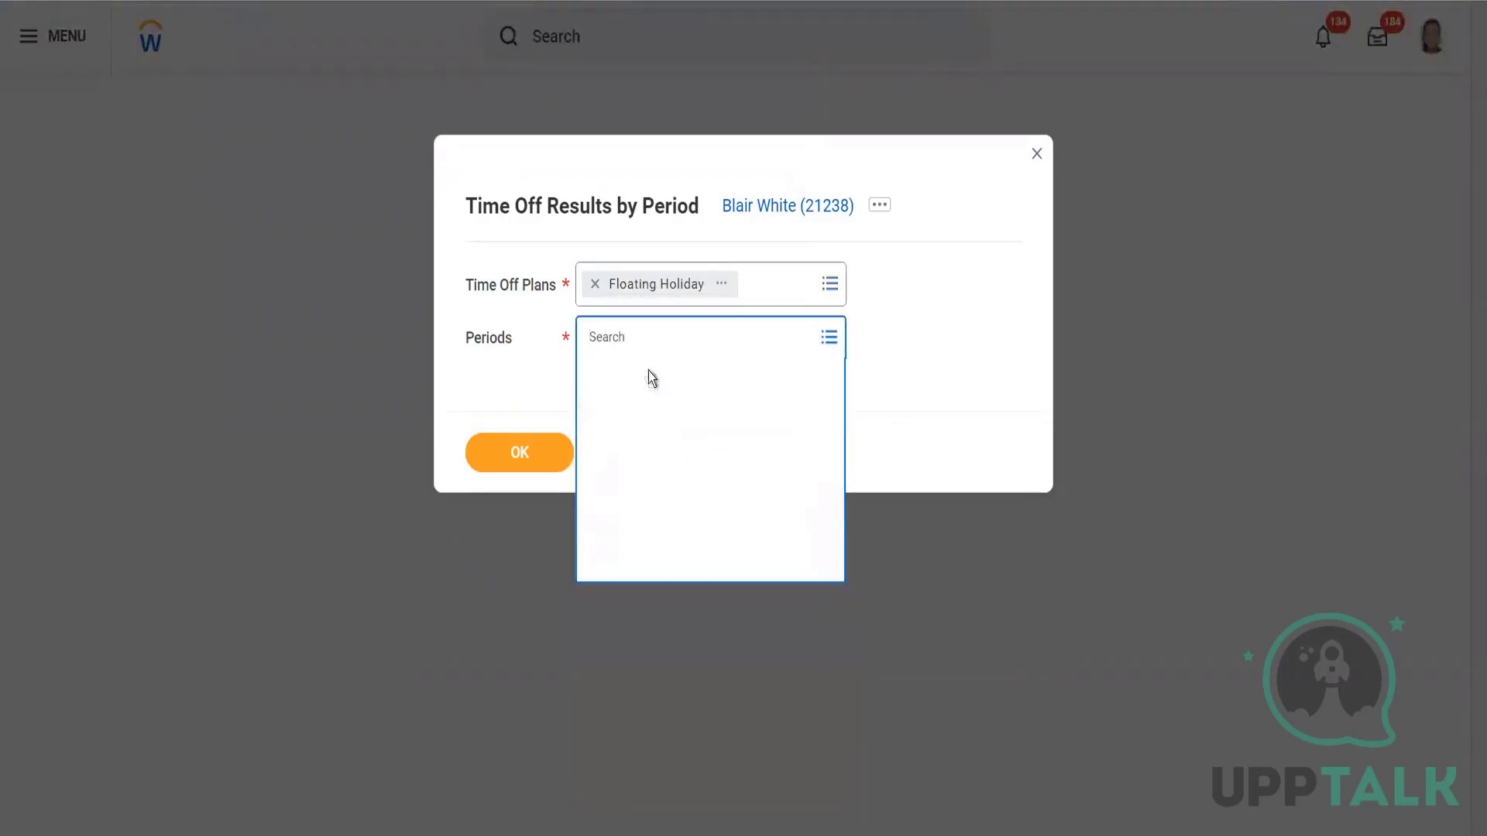
click(643, 464)
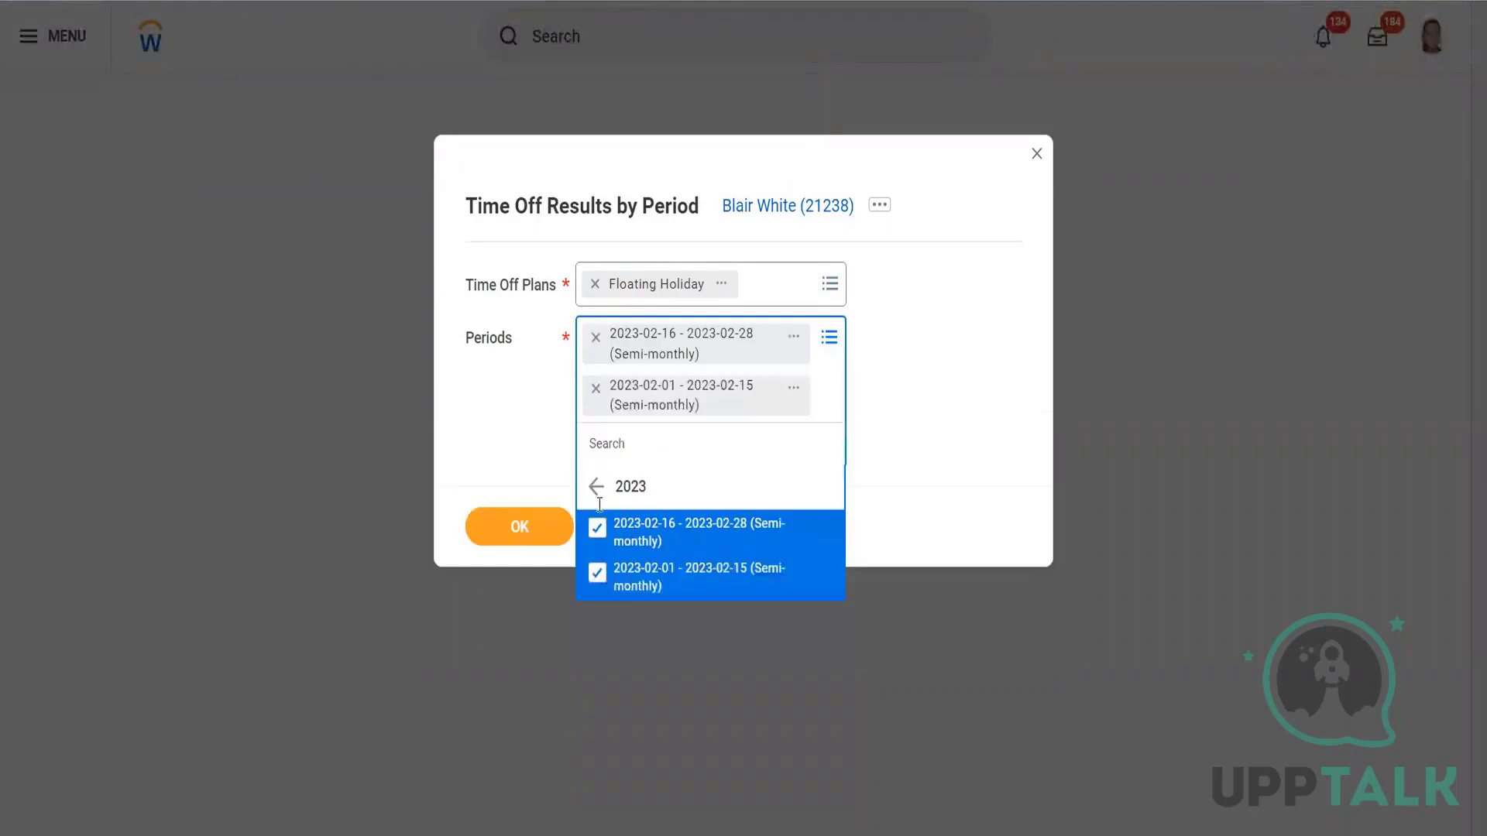
click(518, 532)
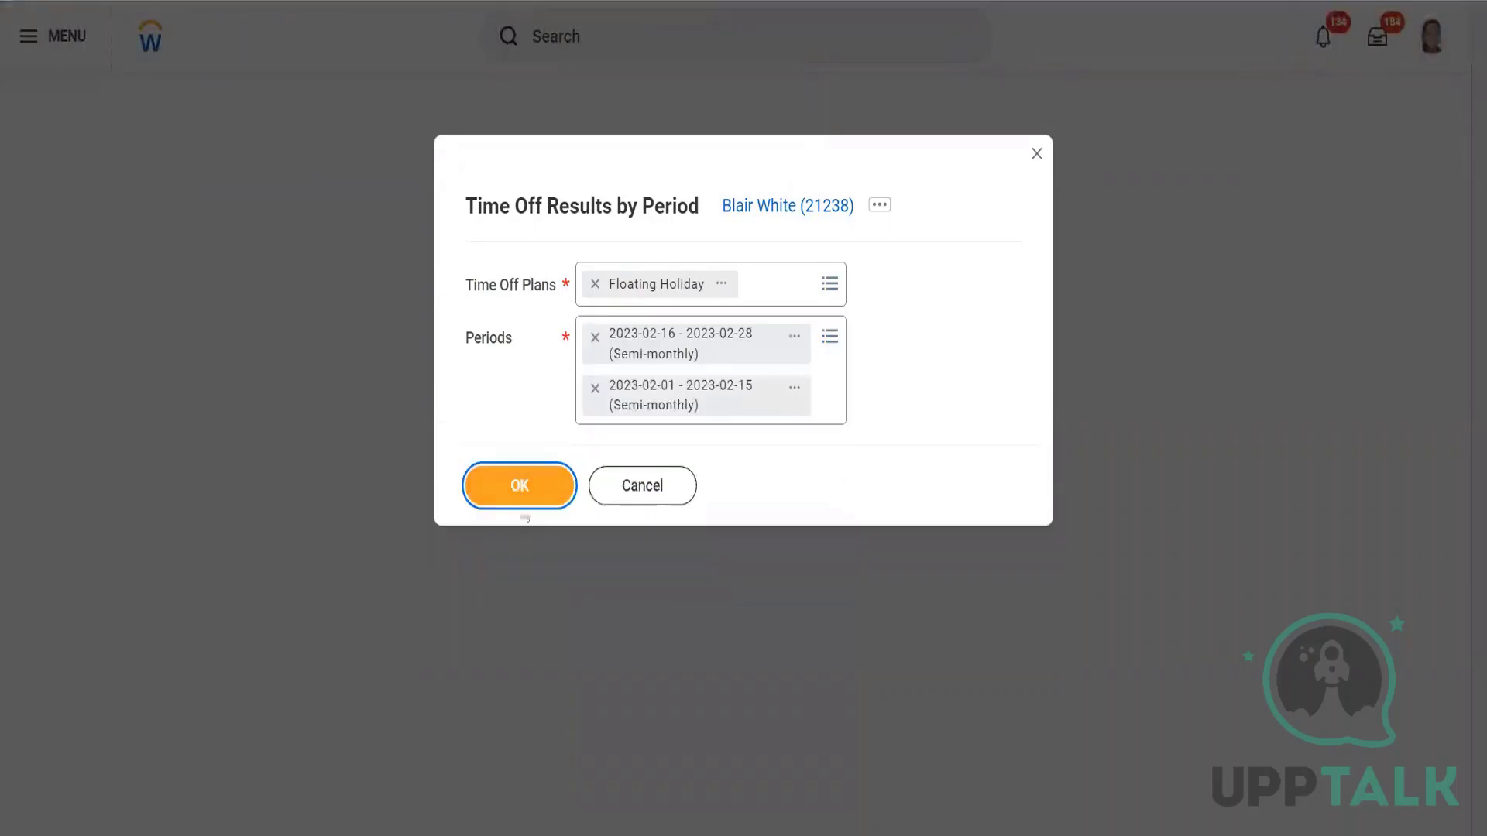
click(526, 493)
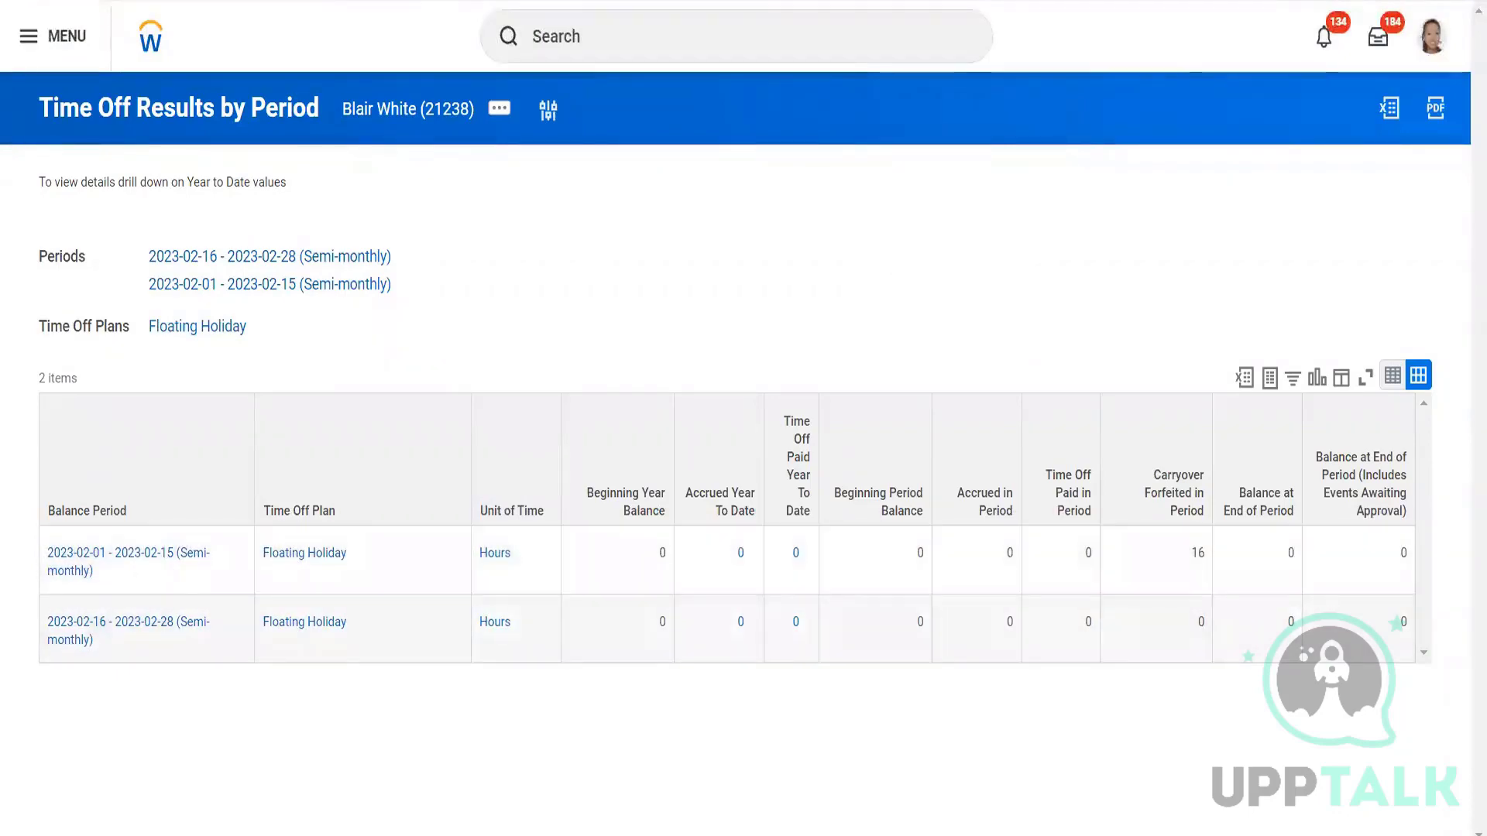
On the worker's adjustments page, review the accrual breakdown behind Accrued Year To Date.
key(ctrl+Tab)
key(ctrl+Tab)
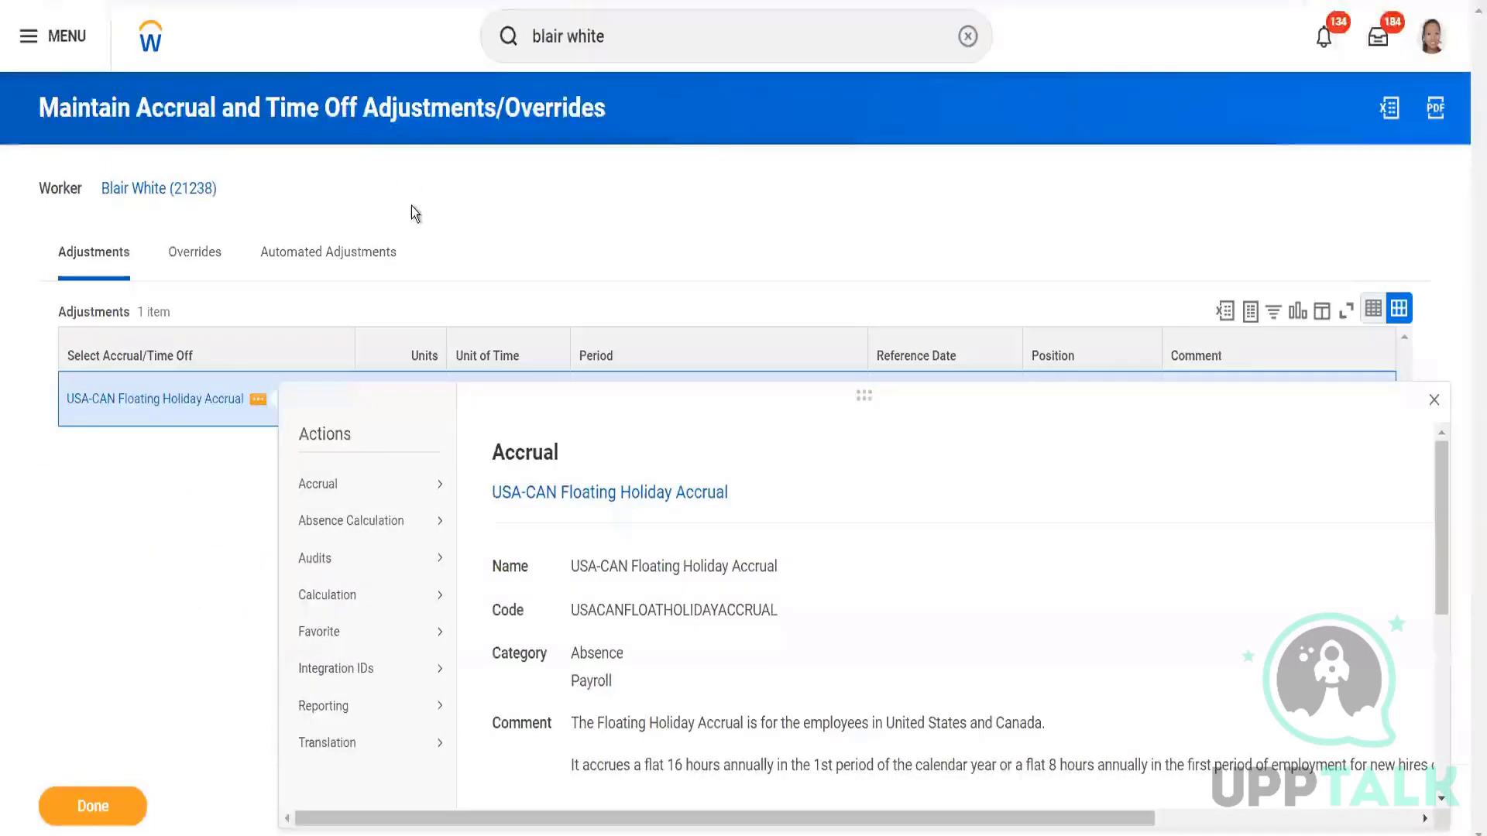
click(412, 208)
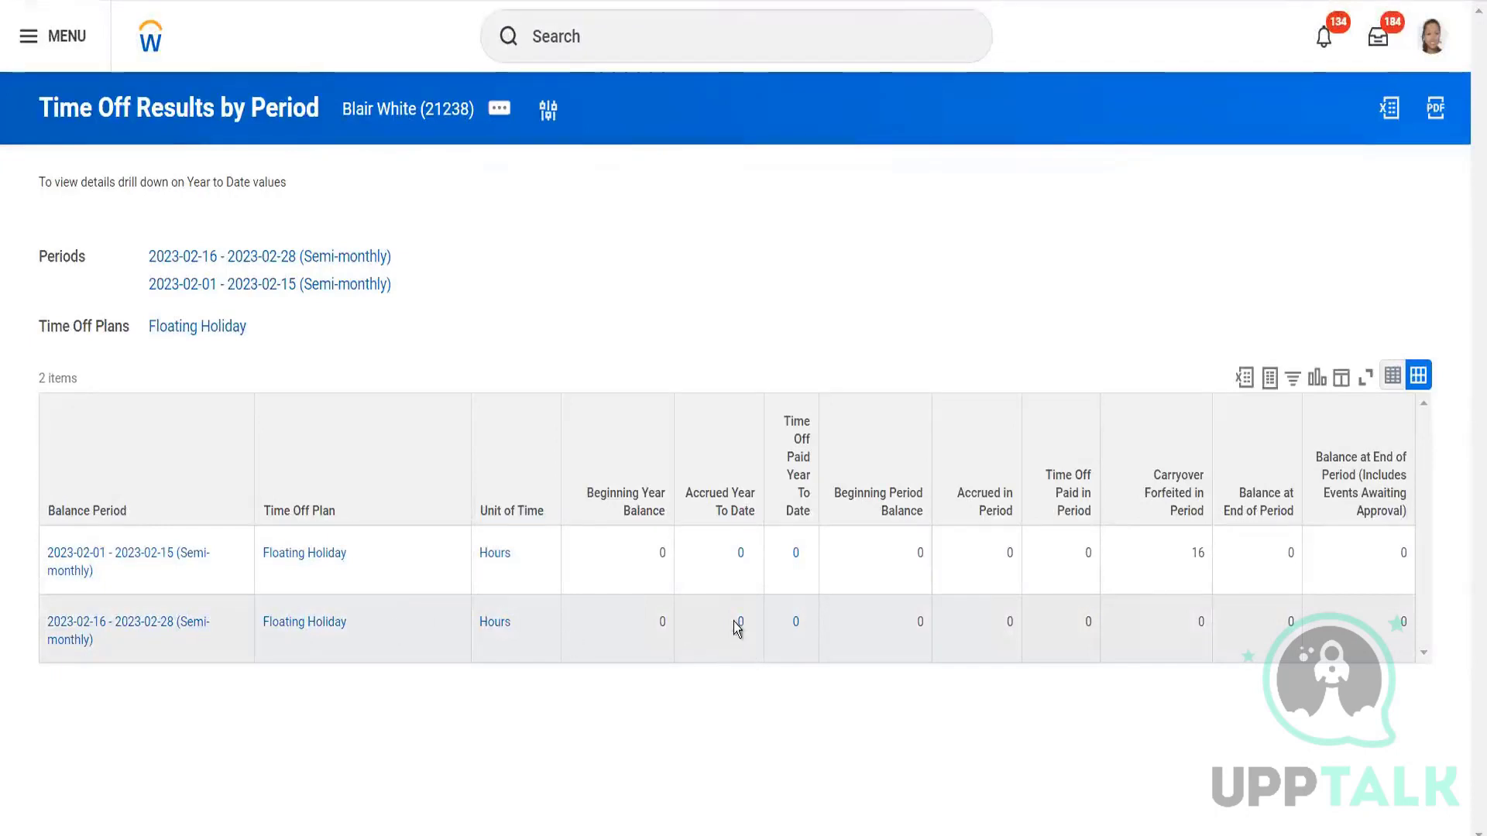
click(737, 559)
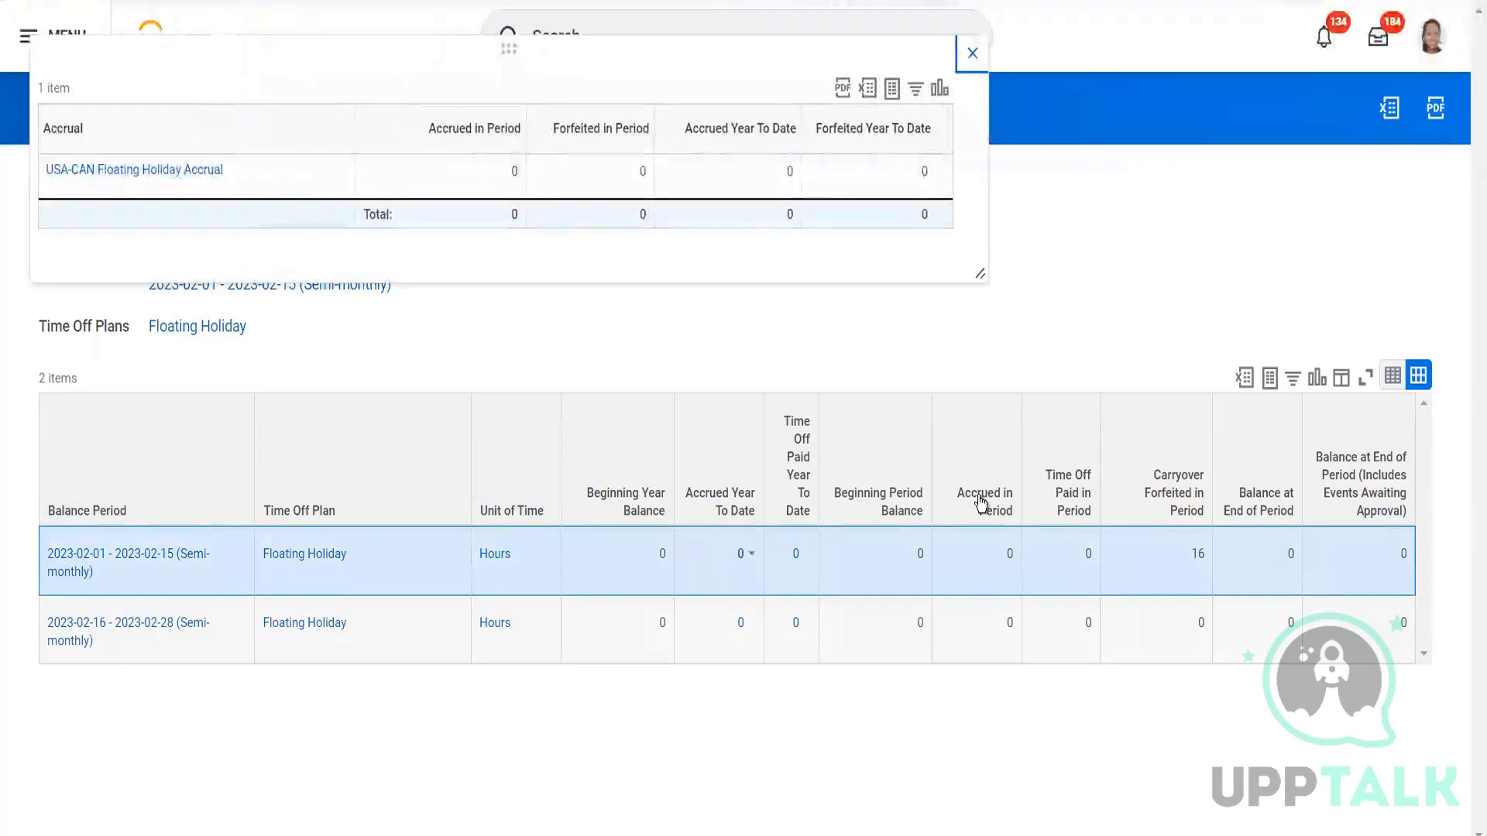
click(972, 56)
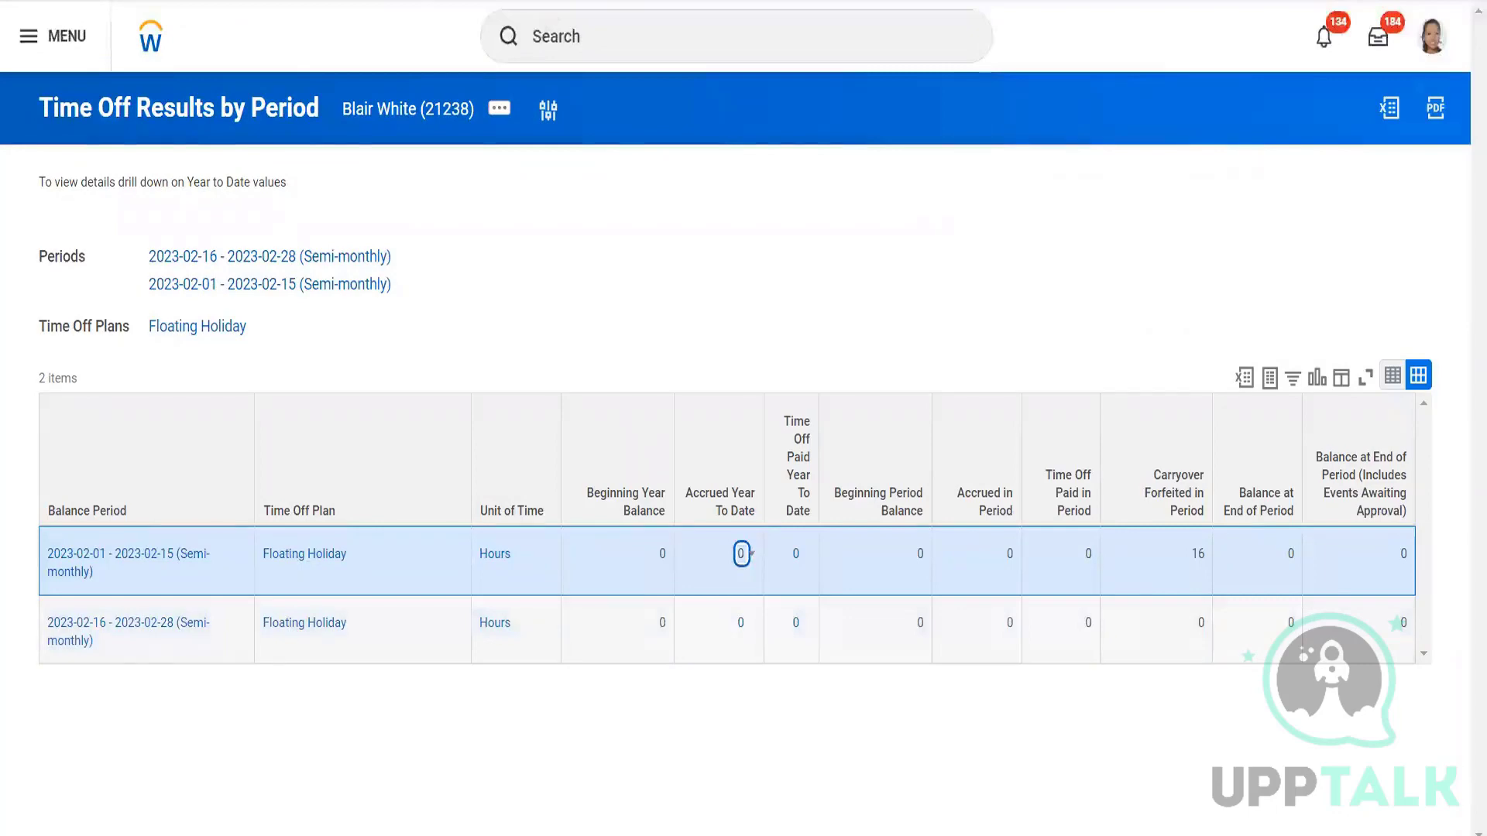
Open the USA-CAN Floating Holiday Accrual from the plan snapshot's Accrual section.
key(ctrl+Tab)
scroll(417, 588, down, 4)
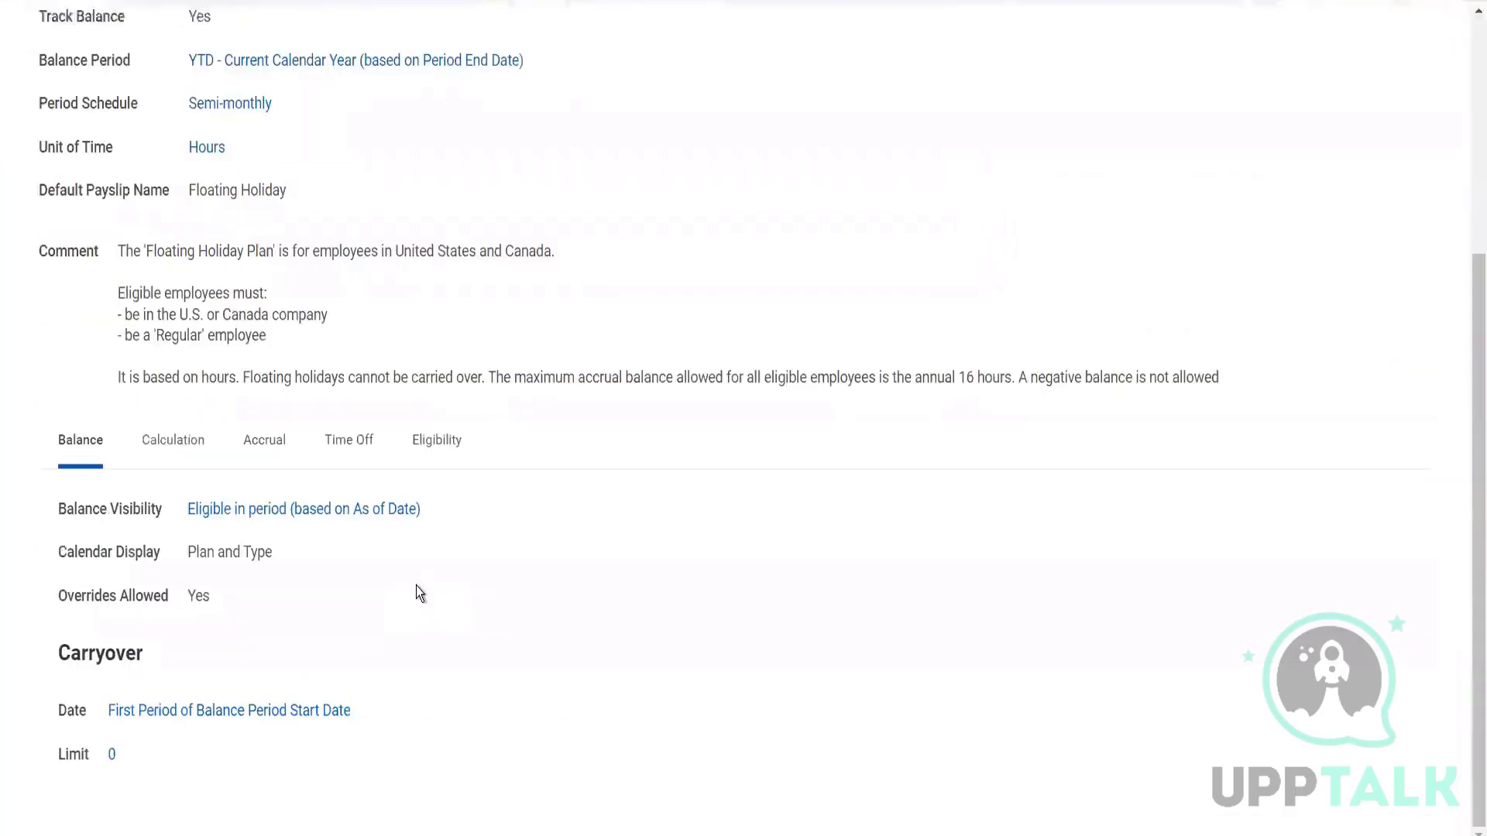
click(271, 443)
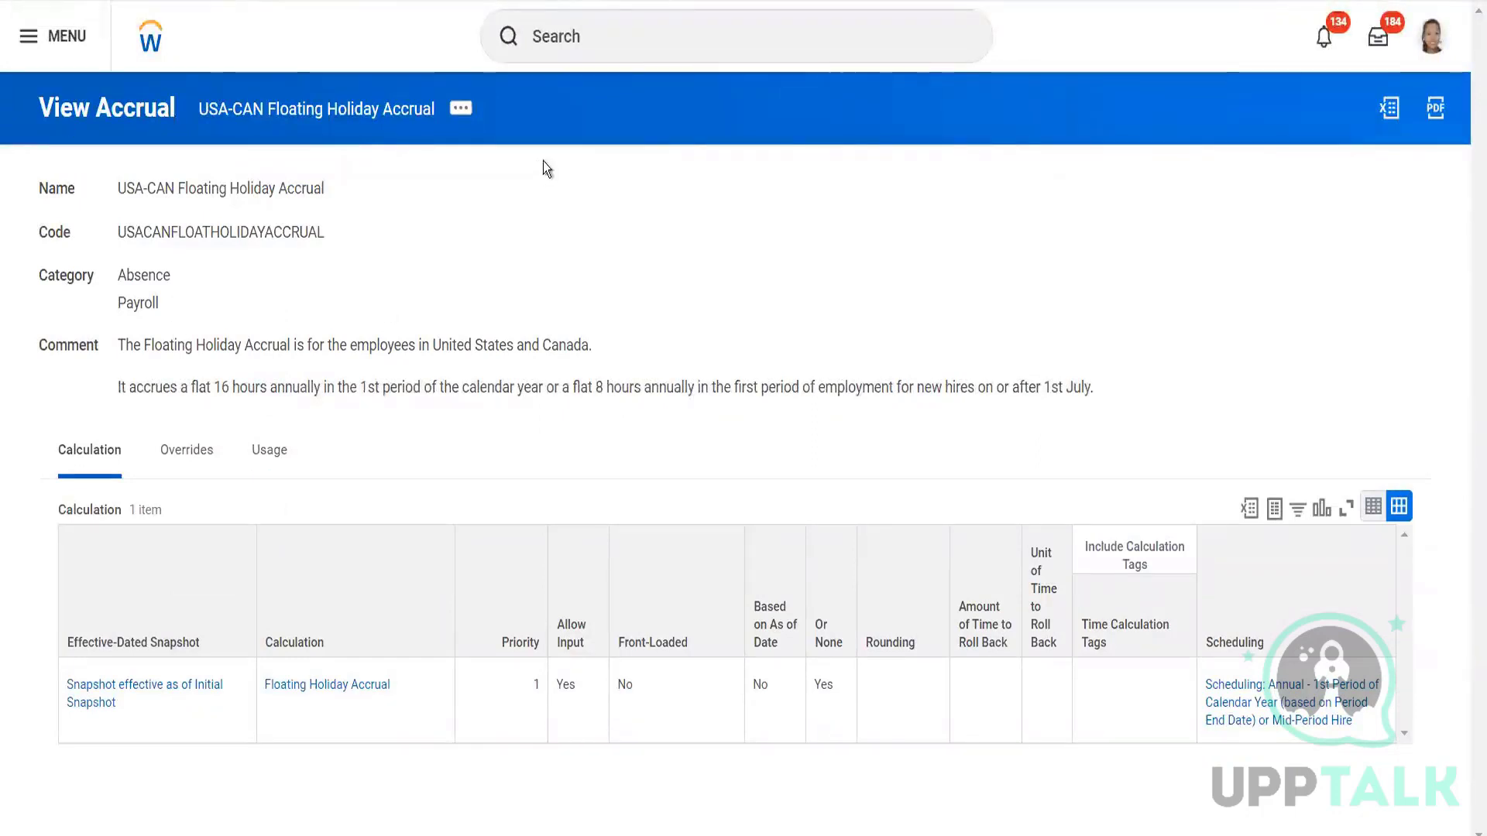
Start editing the USA-CAN Floating Holiday Accrual at its Initial Snapshot effective date.
click(461, 109)
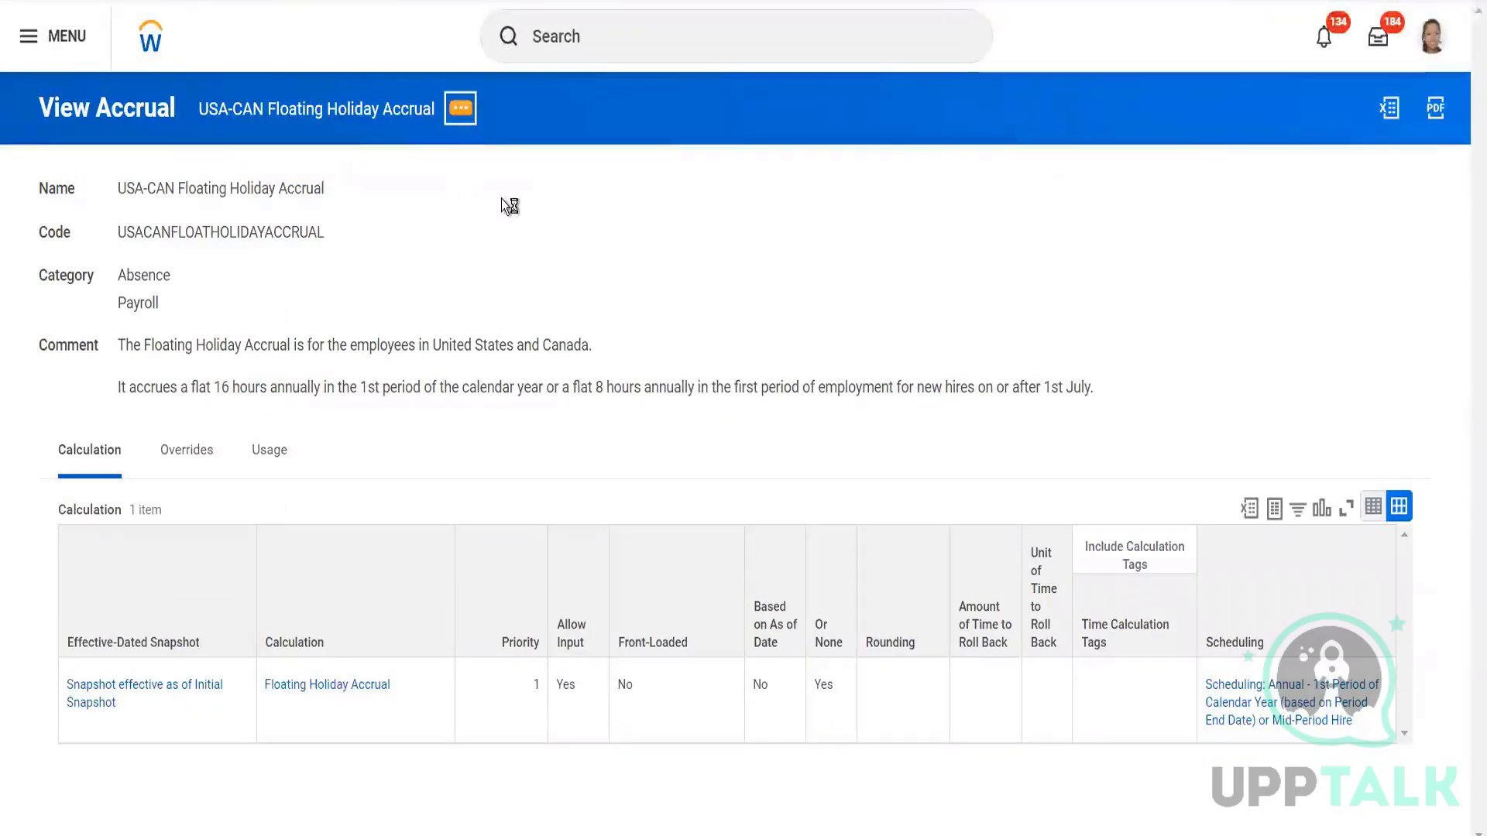
mouse_move(531, 203)
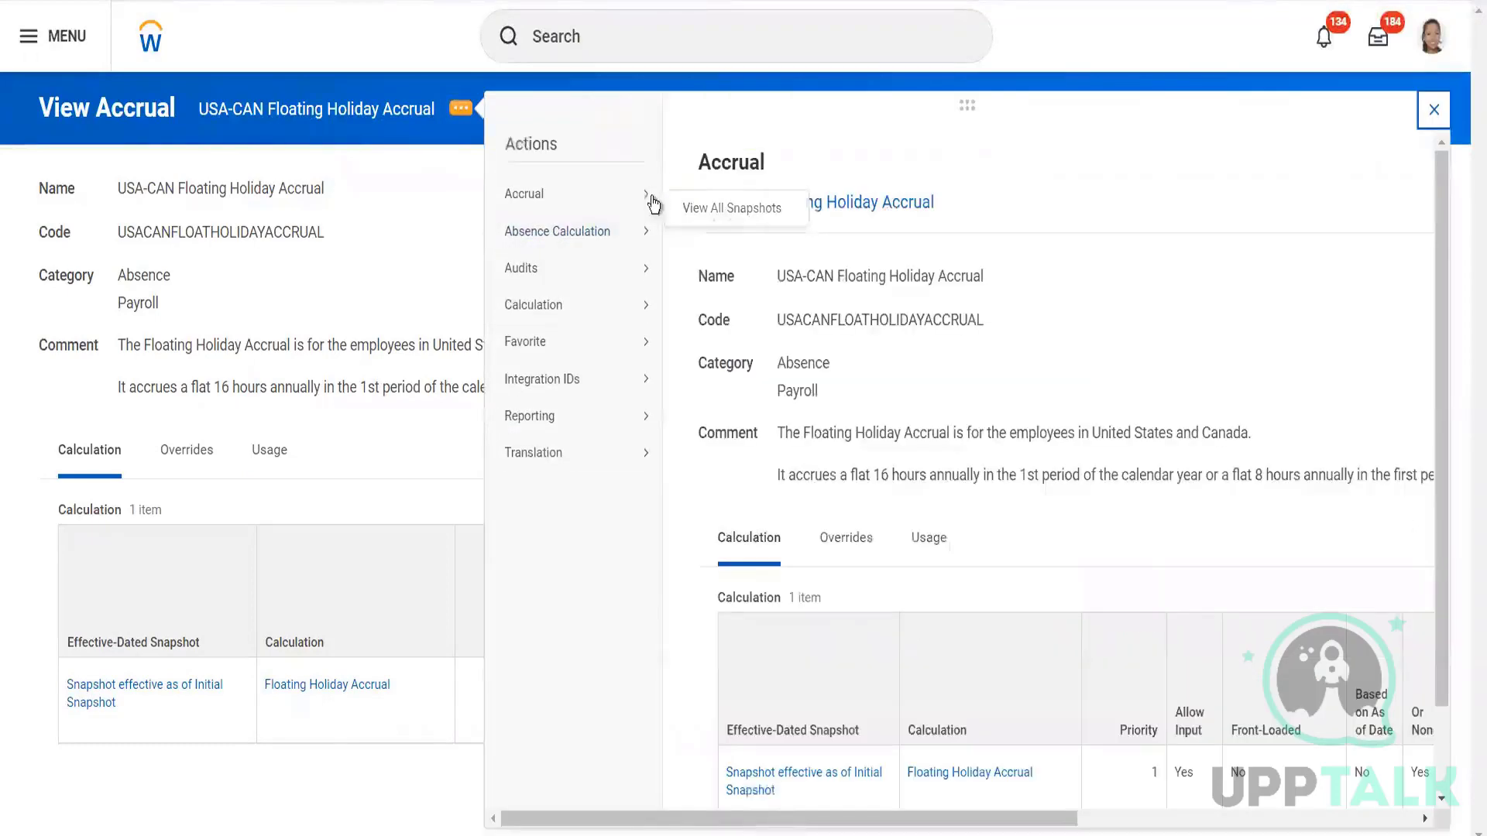
click(680, 203)
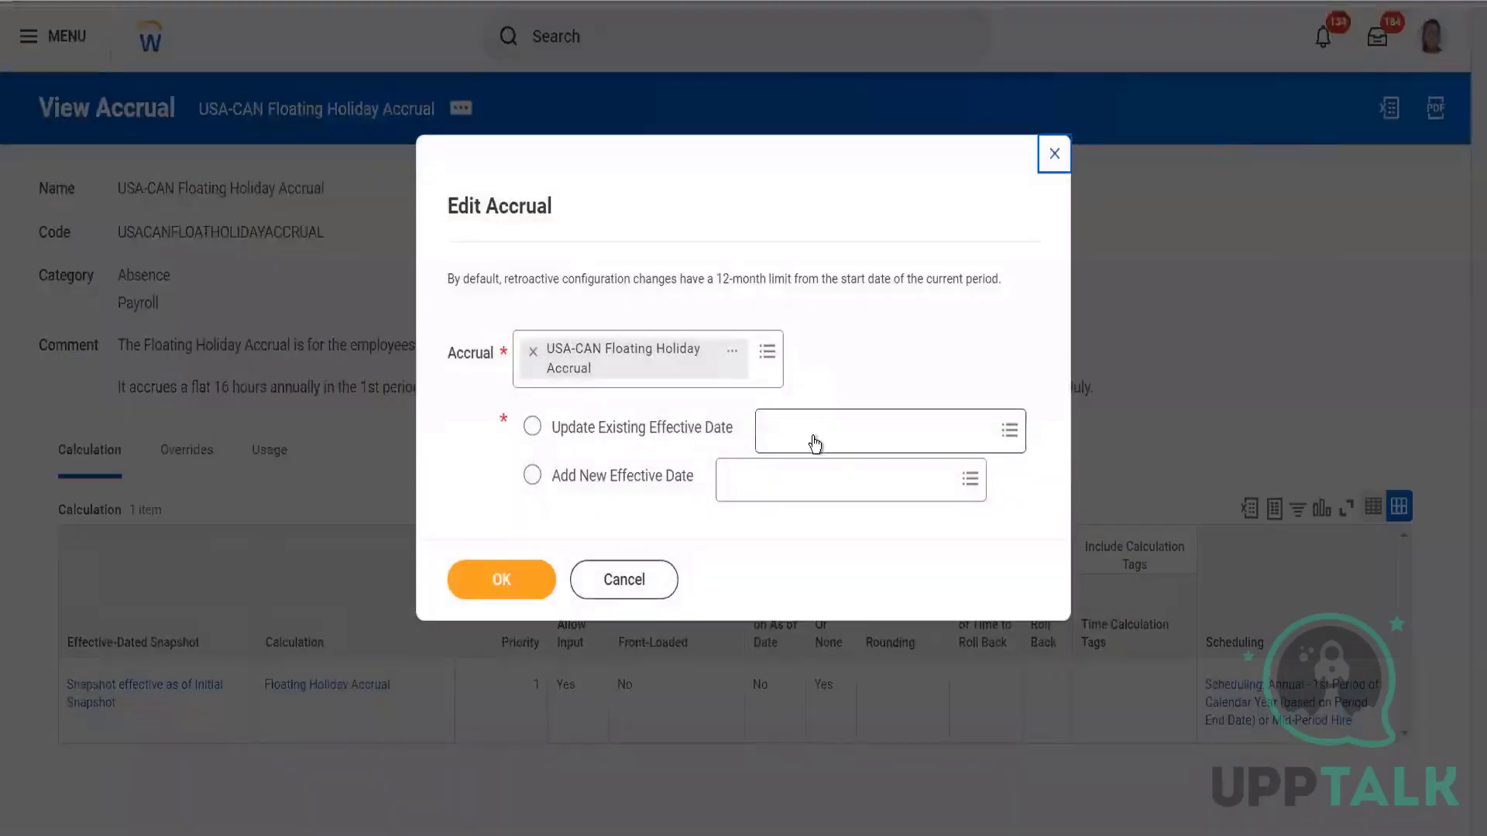
click(807, 440)
click(805, 396)
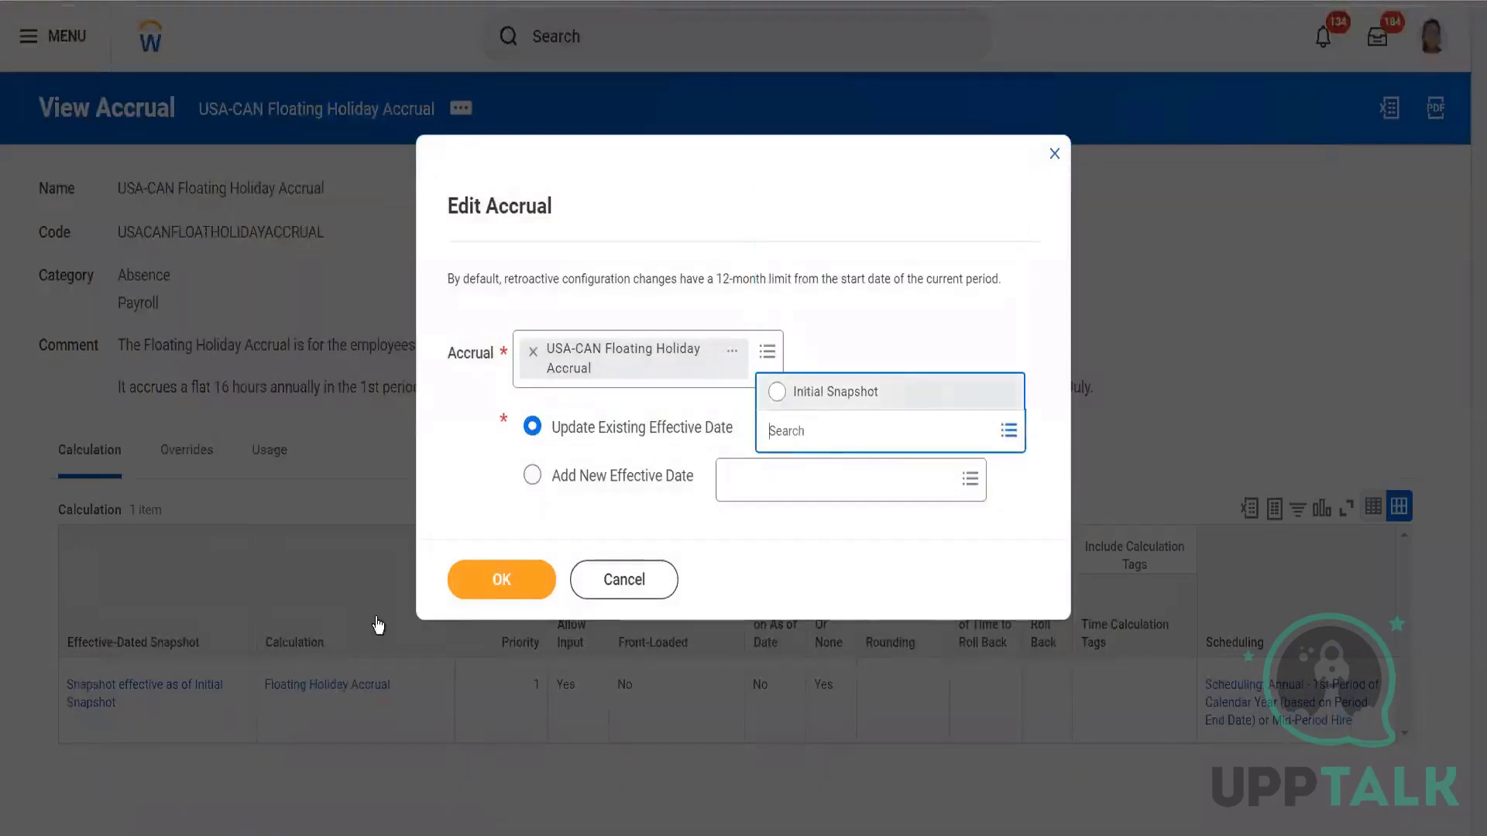
click(494, 593)
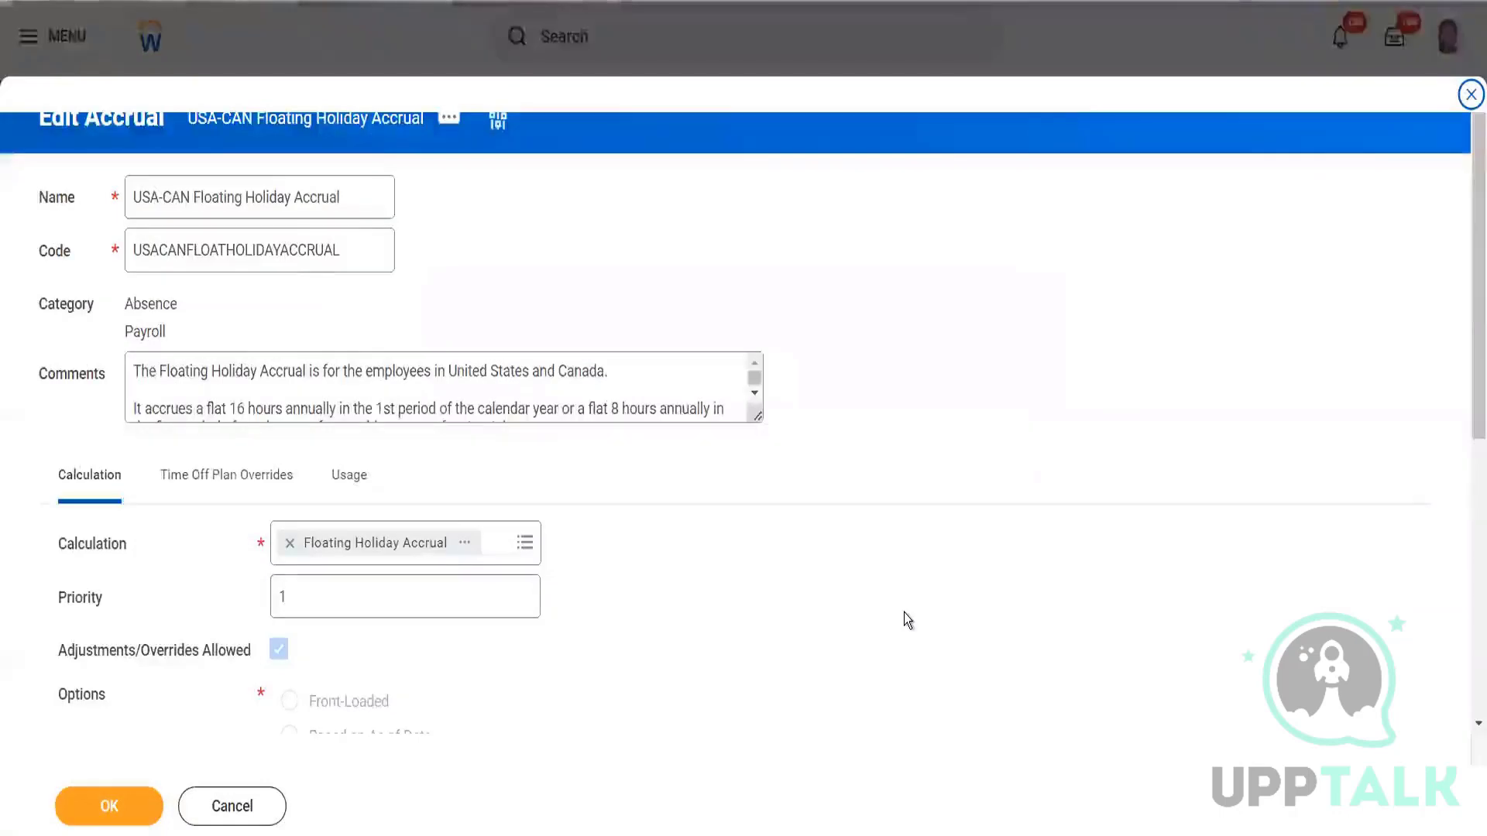
Add a Scheduling row with Absence Input (Ongoing) Exists for the Job for Absence Component, and save.
scroll(904, 612, down, 5)
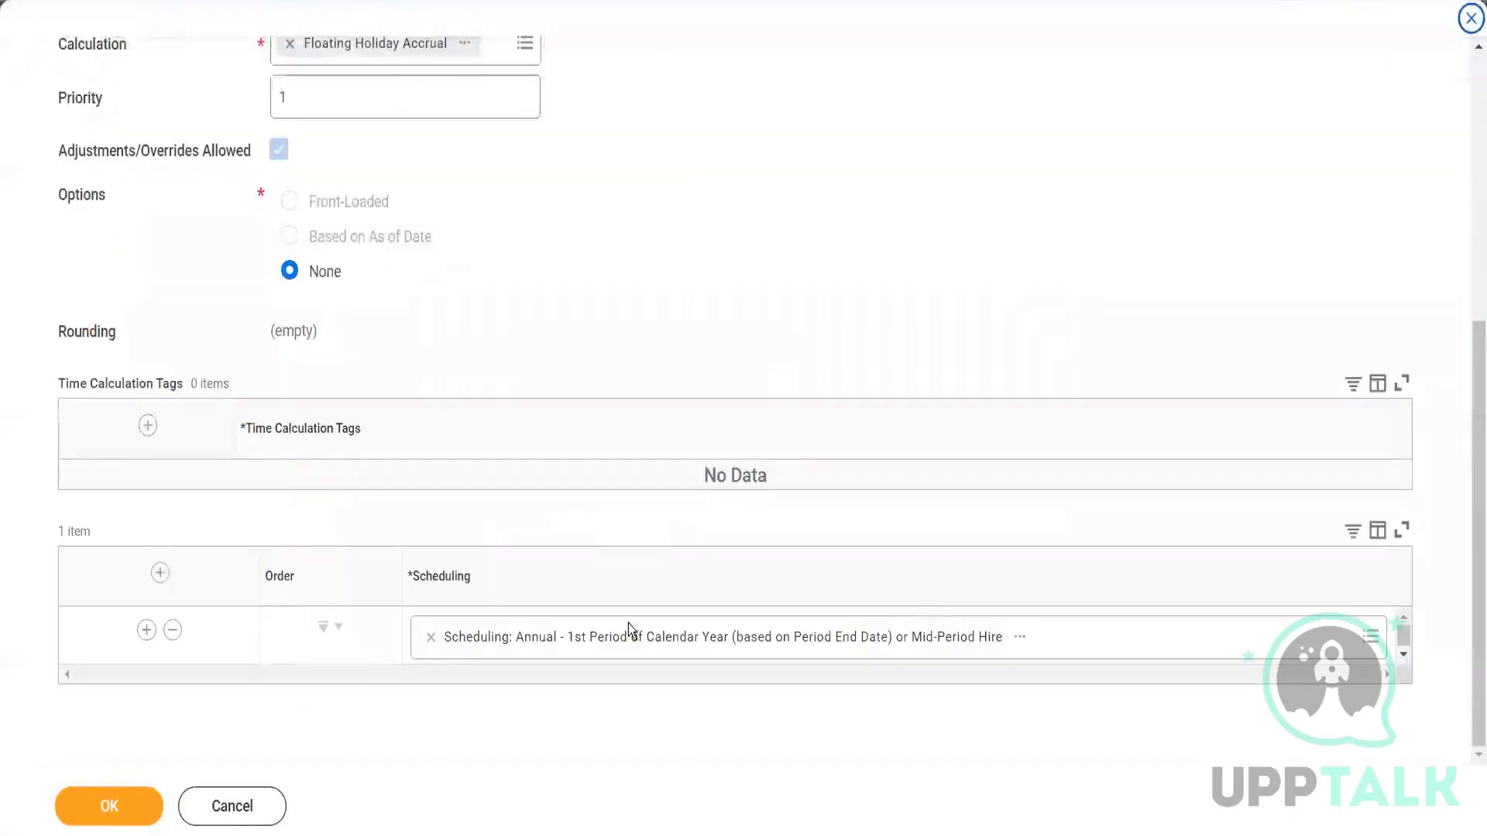
click(160, 577)
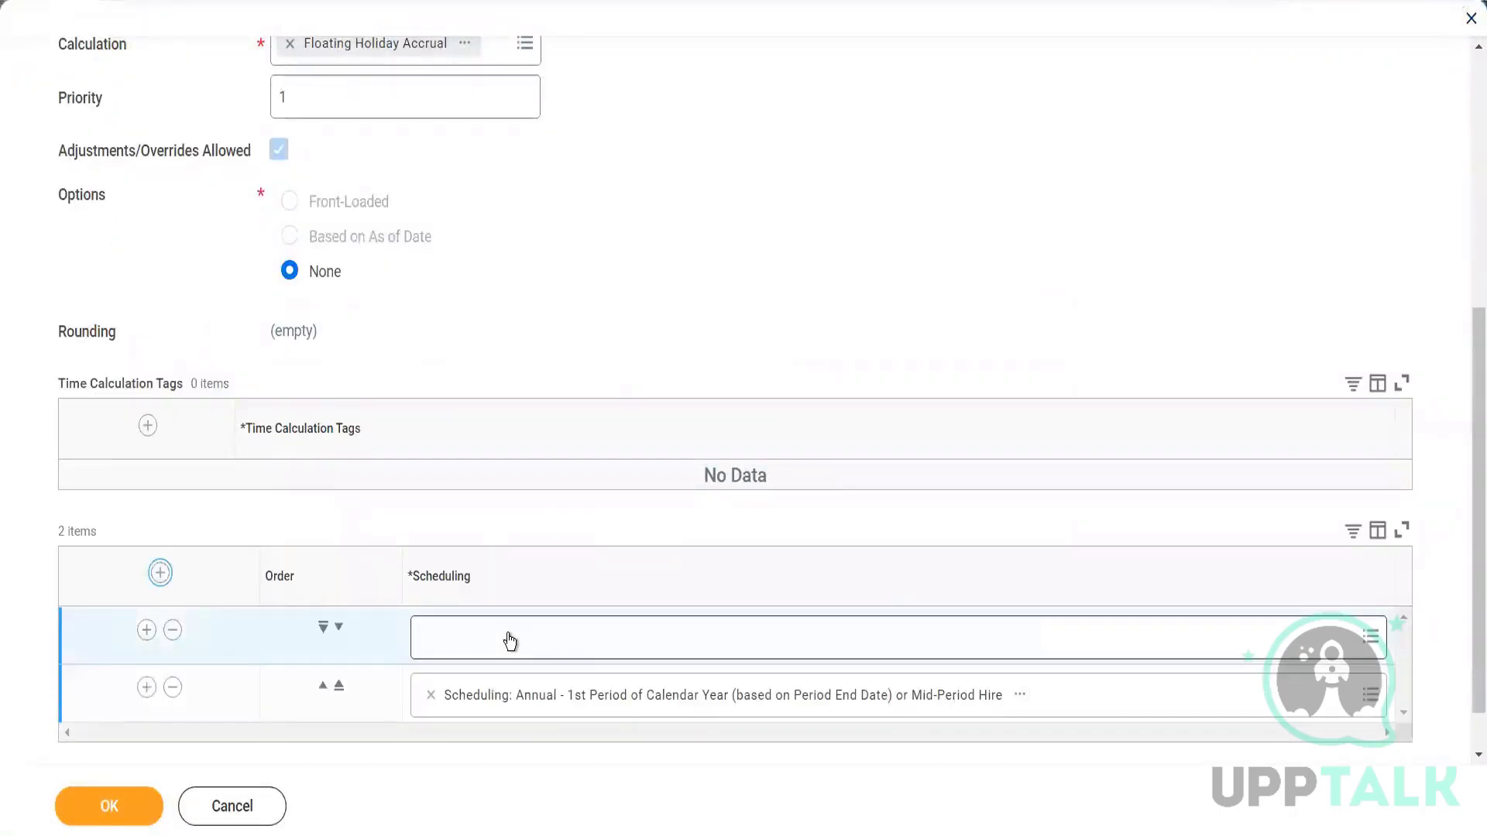
click(509, 641)
text(Ansemc)
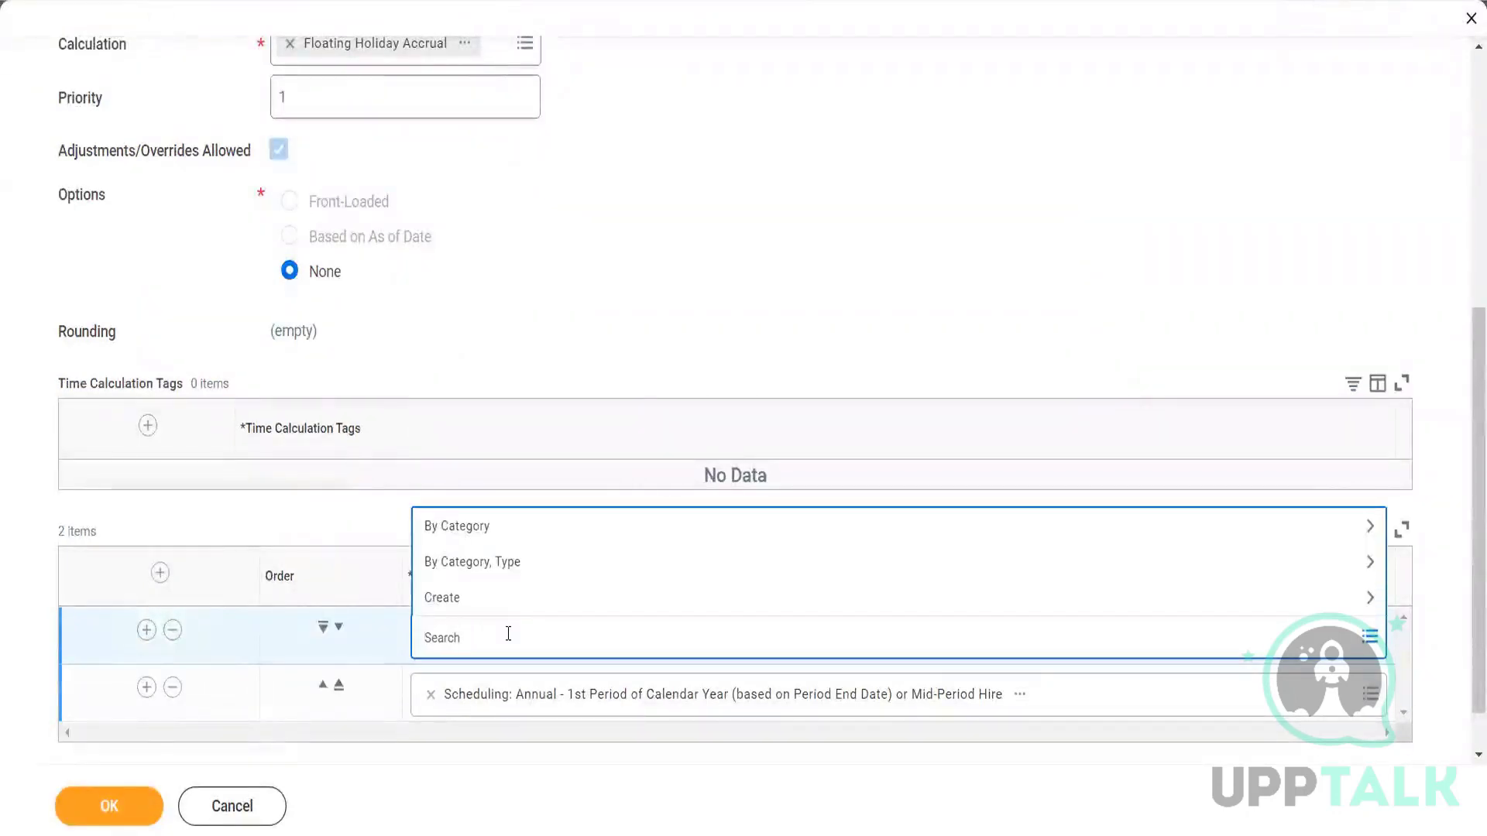
text(Absence input)
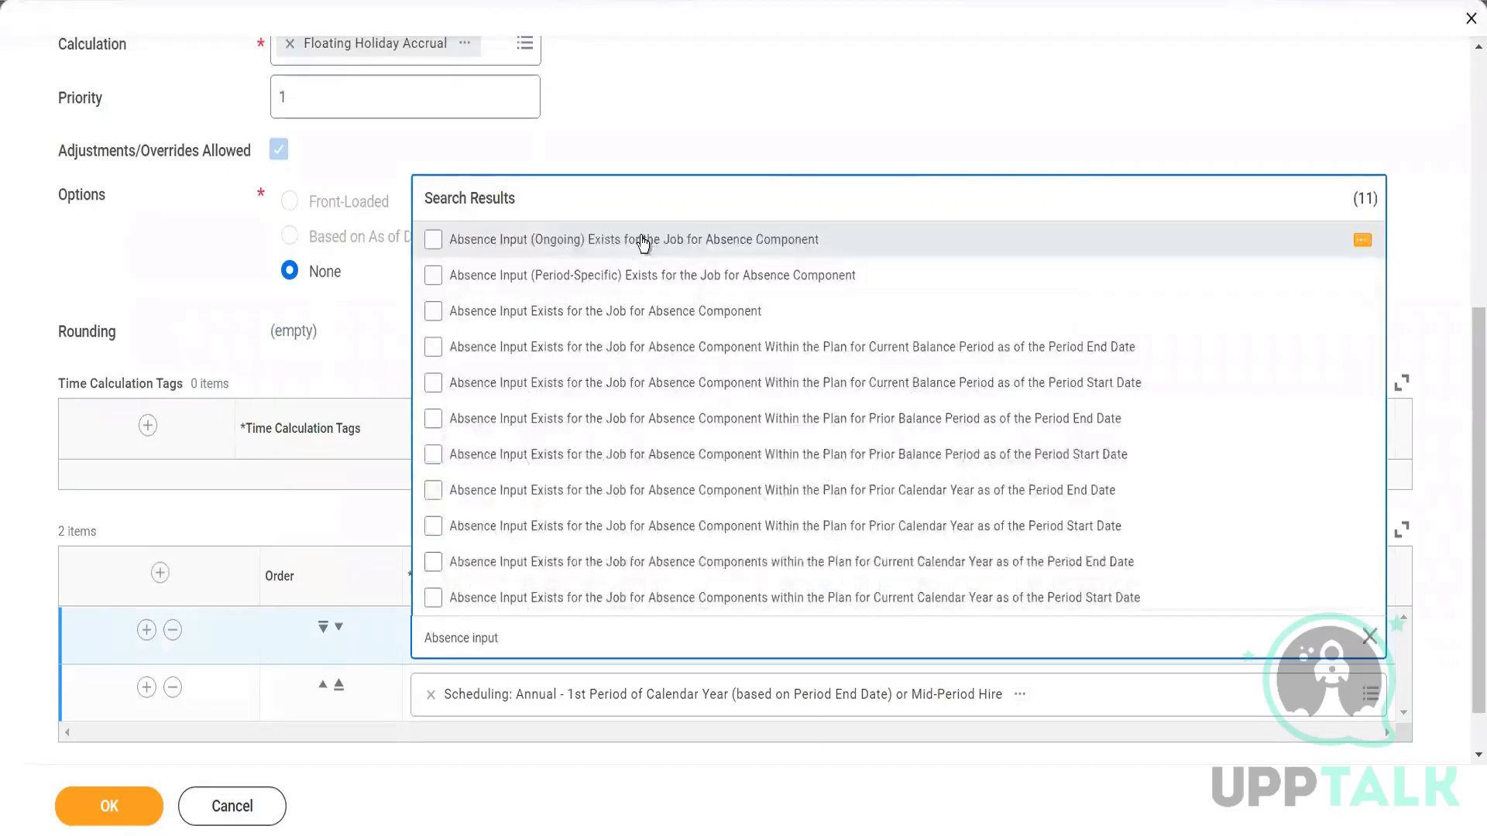
click(643, 241)
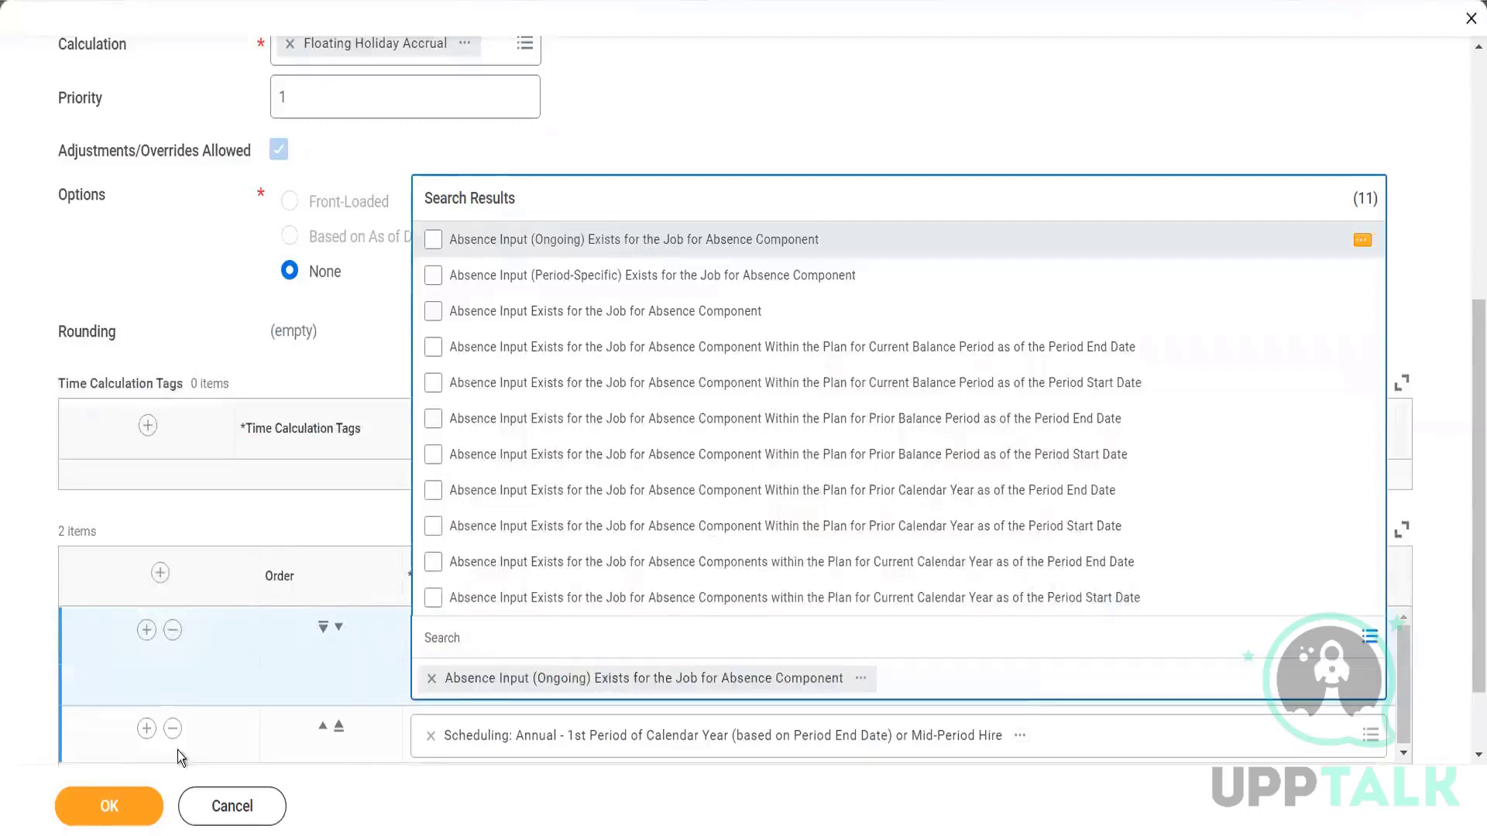
click(138, 810)
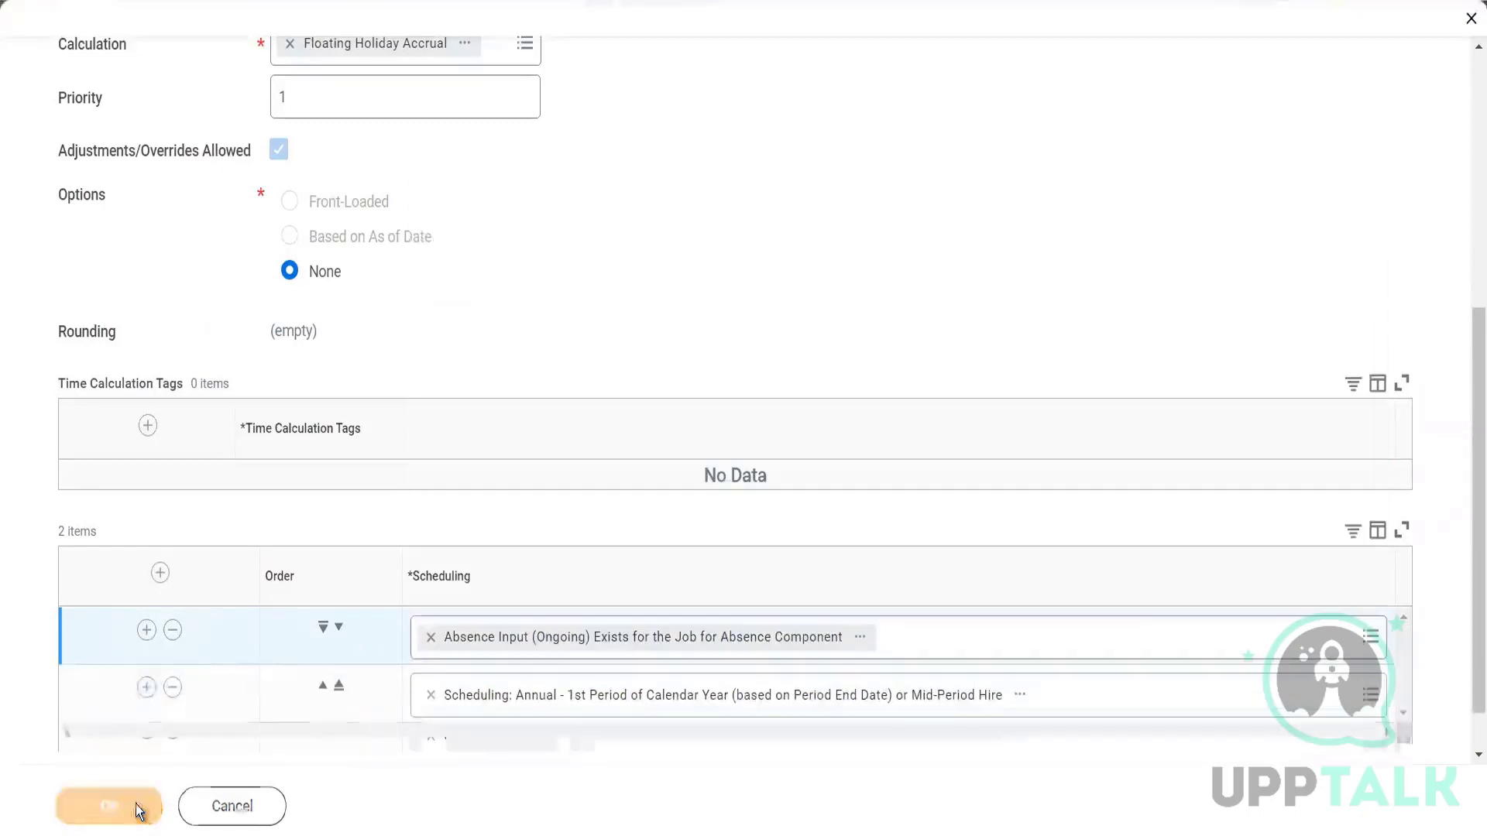
click(741, 552)
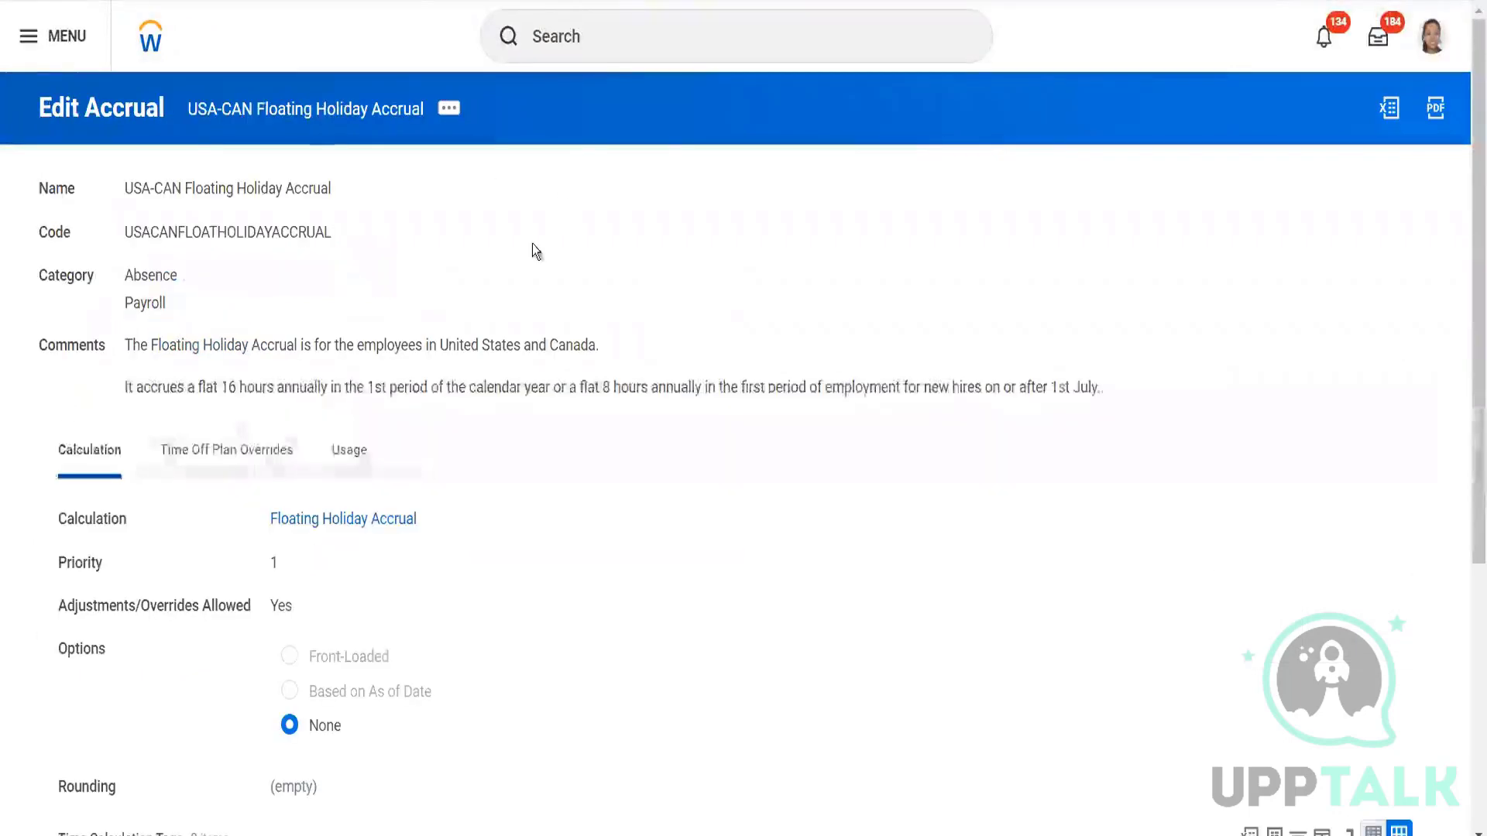
scroll(524, 333, down, 5)
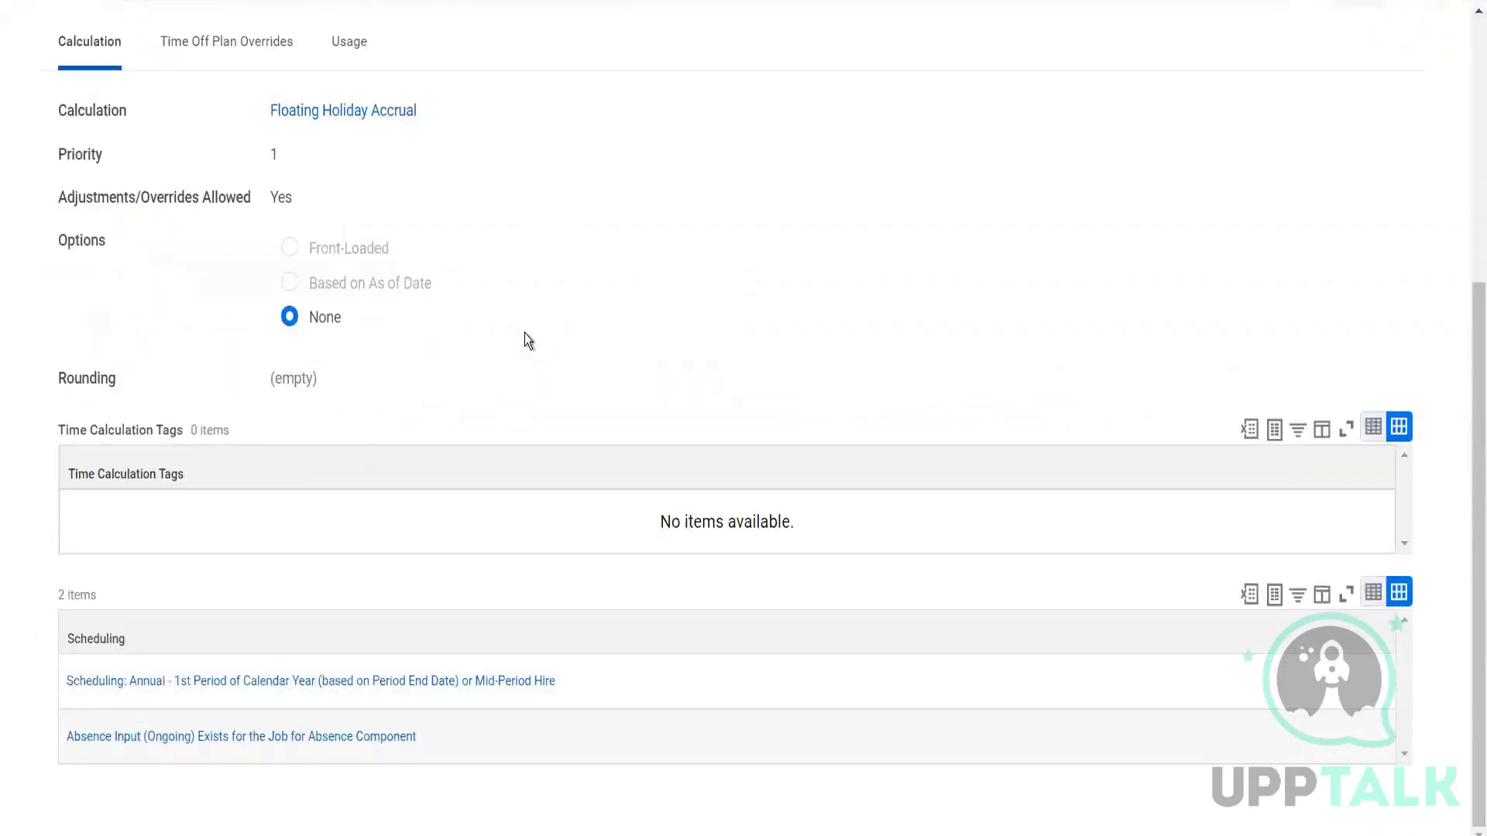
scroll(523, 333, up, 5)
Edit the accrual again, updating the existing Initial Snapshot effective date.
click(448, 111)
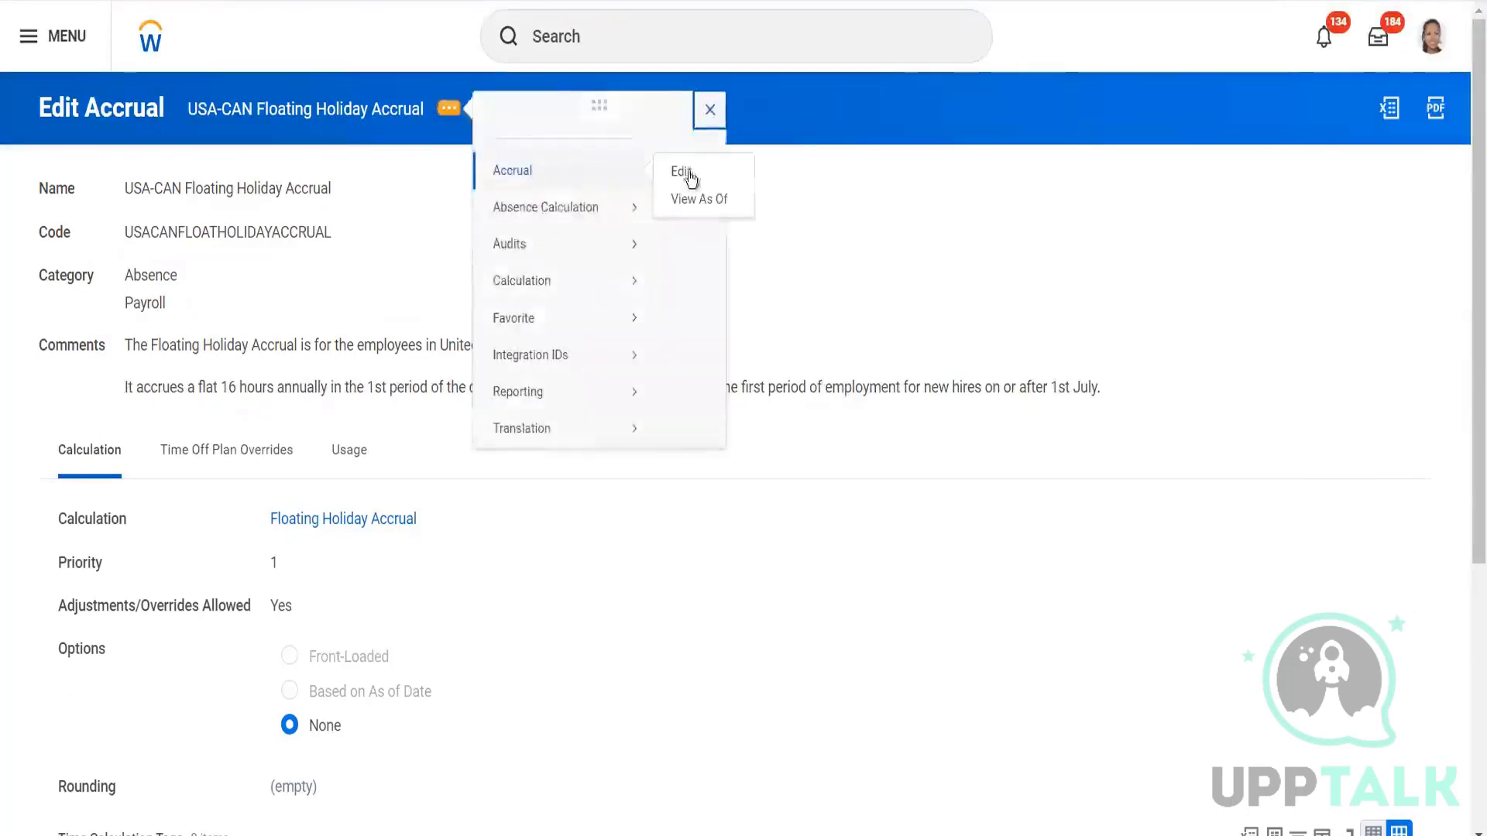
click(685, 175)
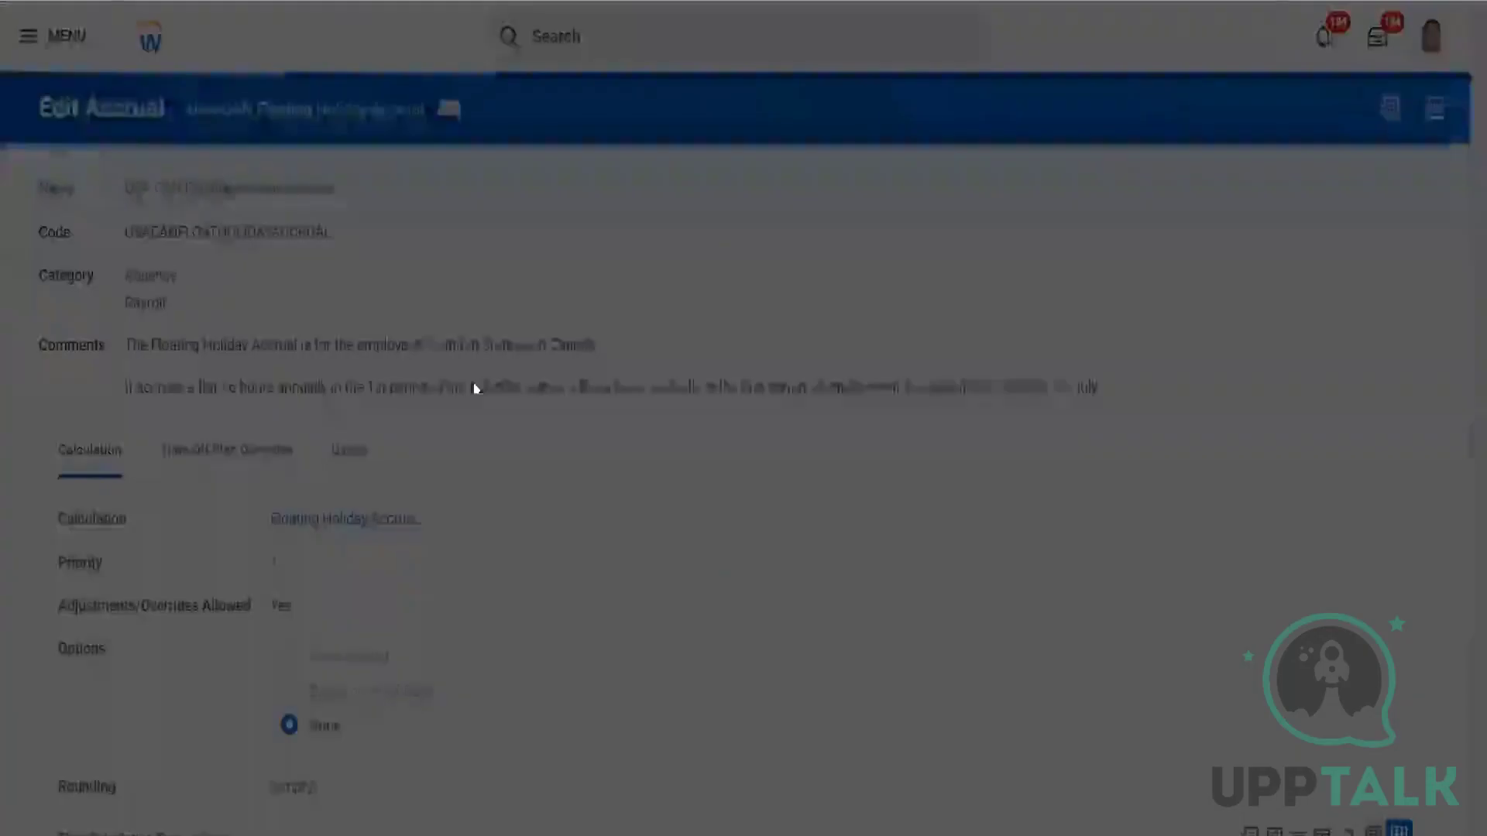
click(551, 429)
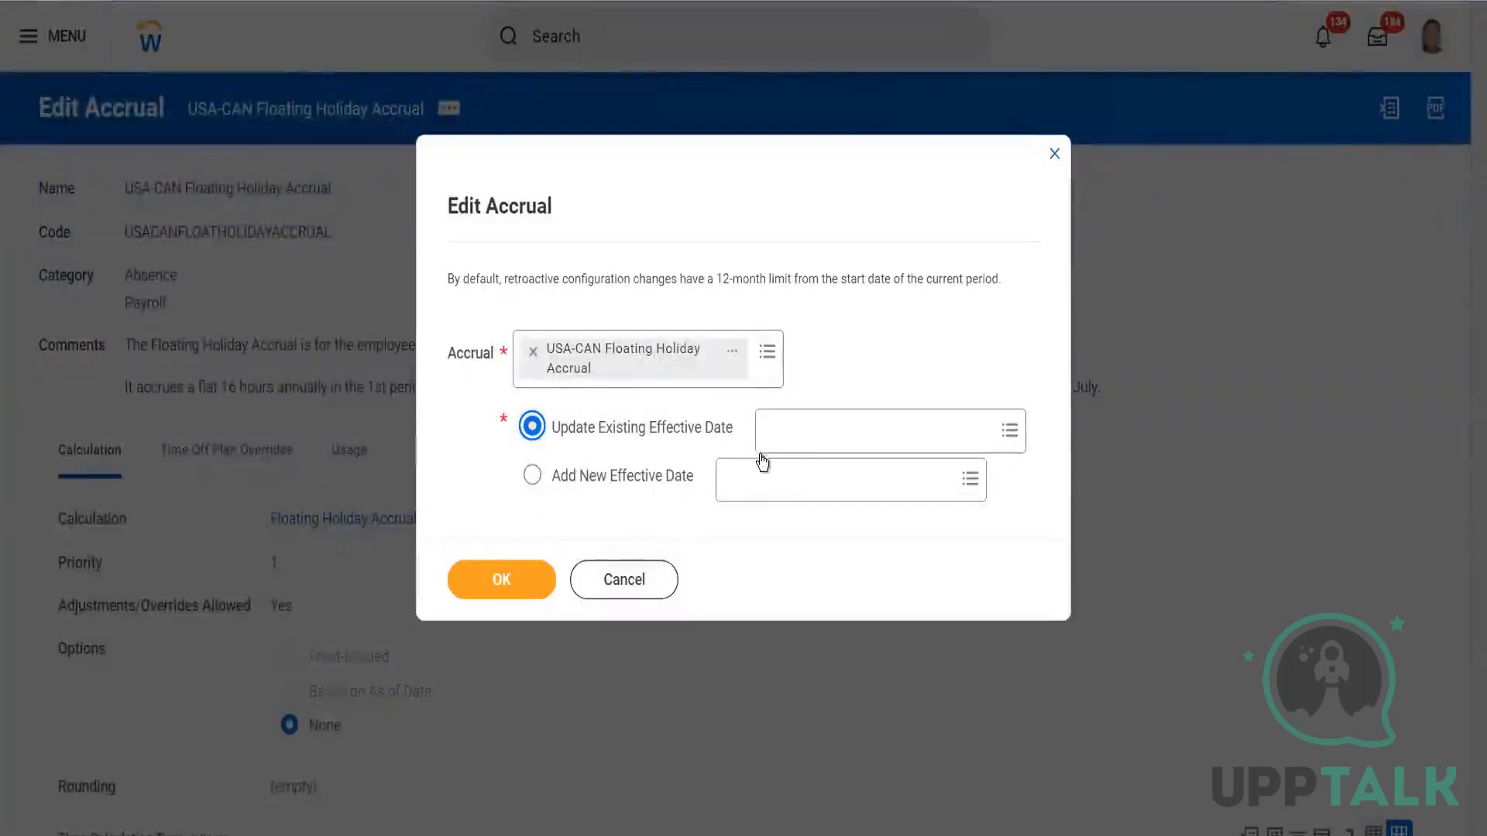
click(783, 438)
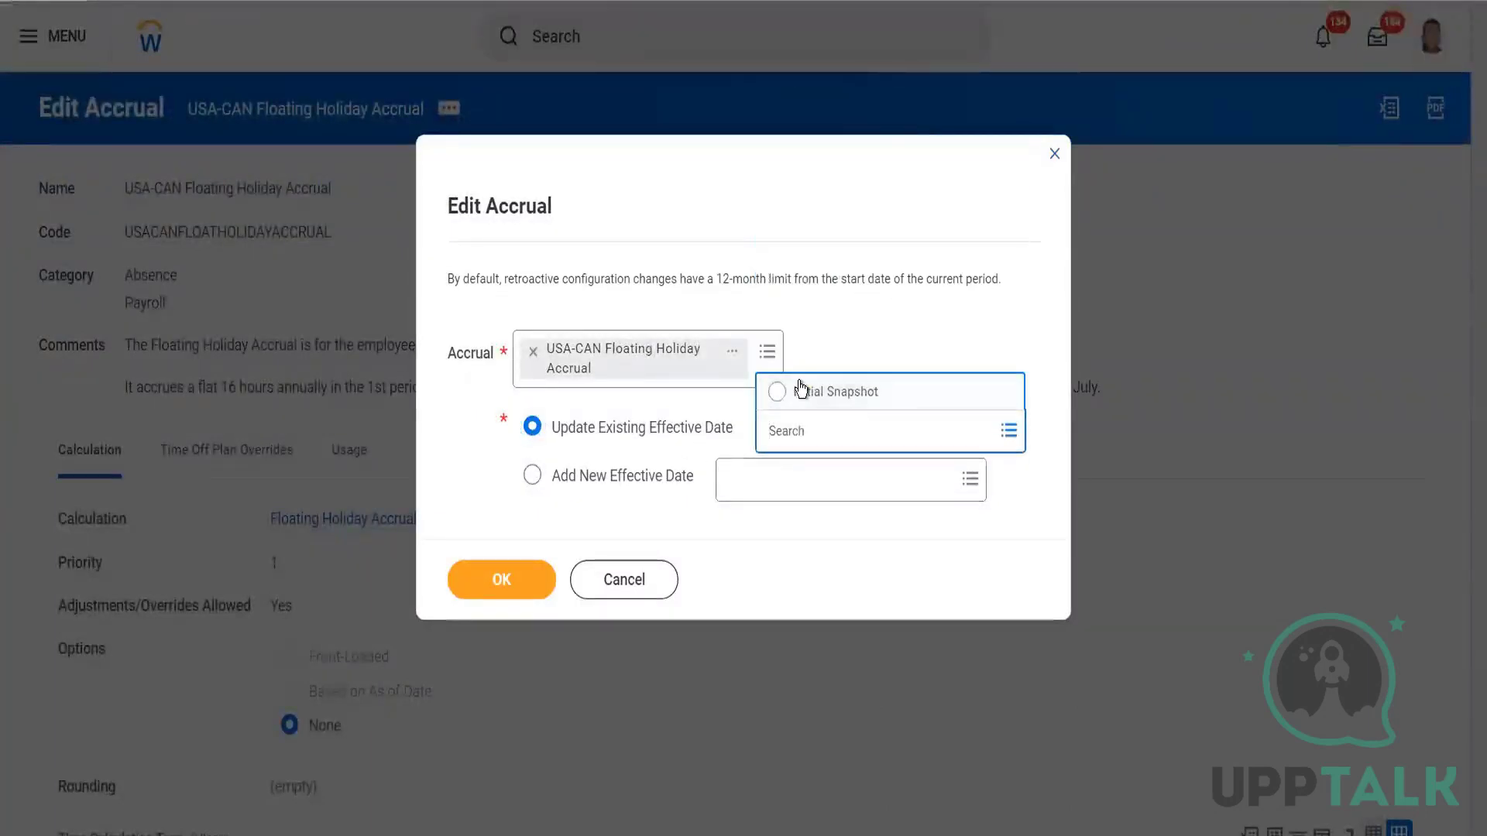
click(800, 390)
click(496, 588)
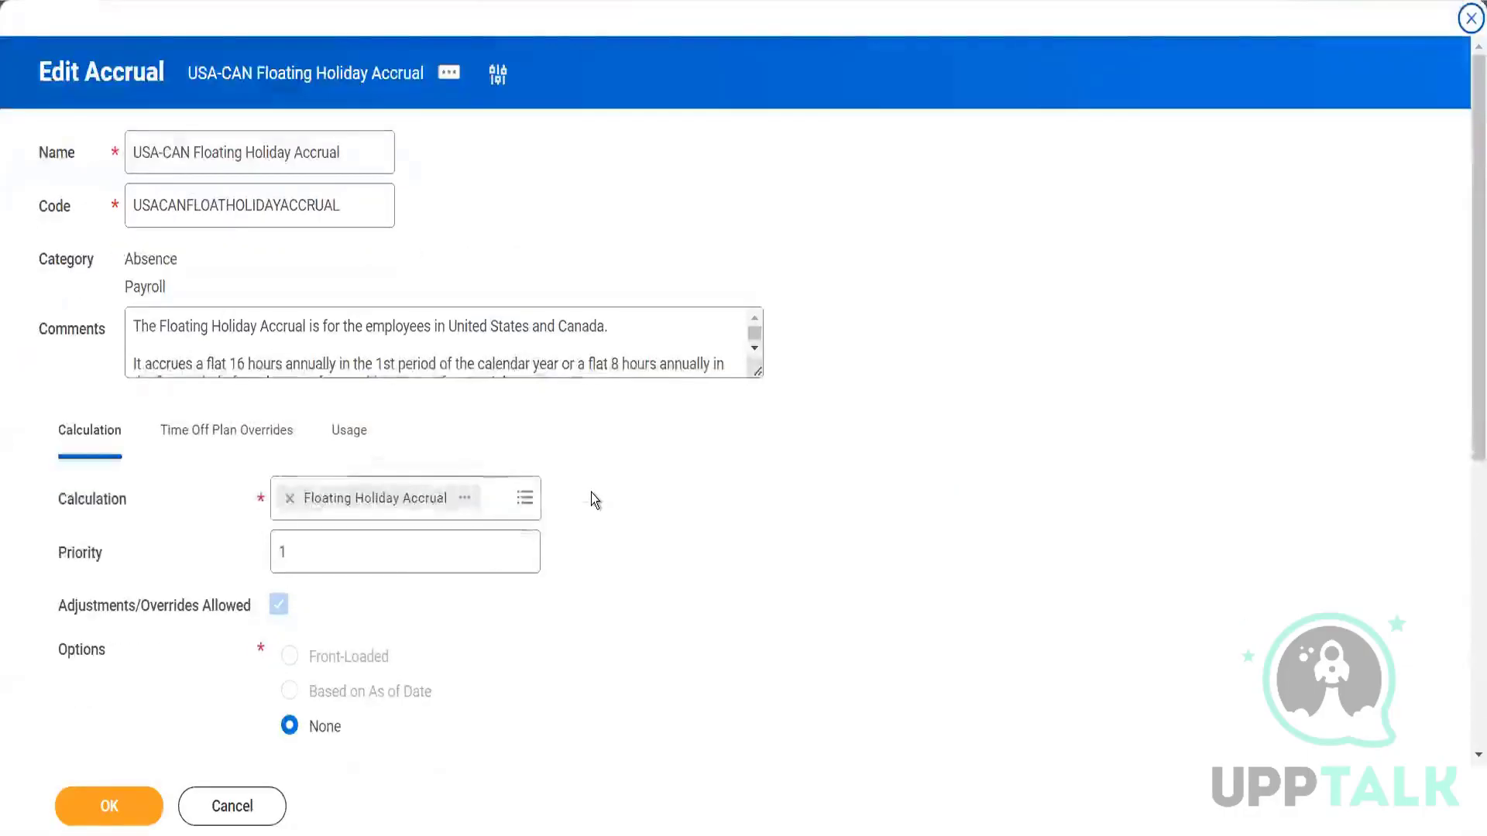
Replace the second Scheduling condition with Absence Input Exists for the Job for Absence Component, and save.
scroll(592, 494, down, 6)
click(431, 637)
text(Absence inpu)
key(BackSpace)
text(put)
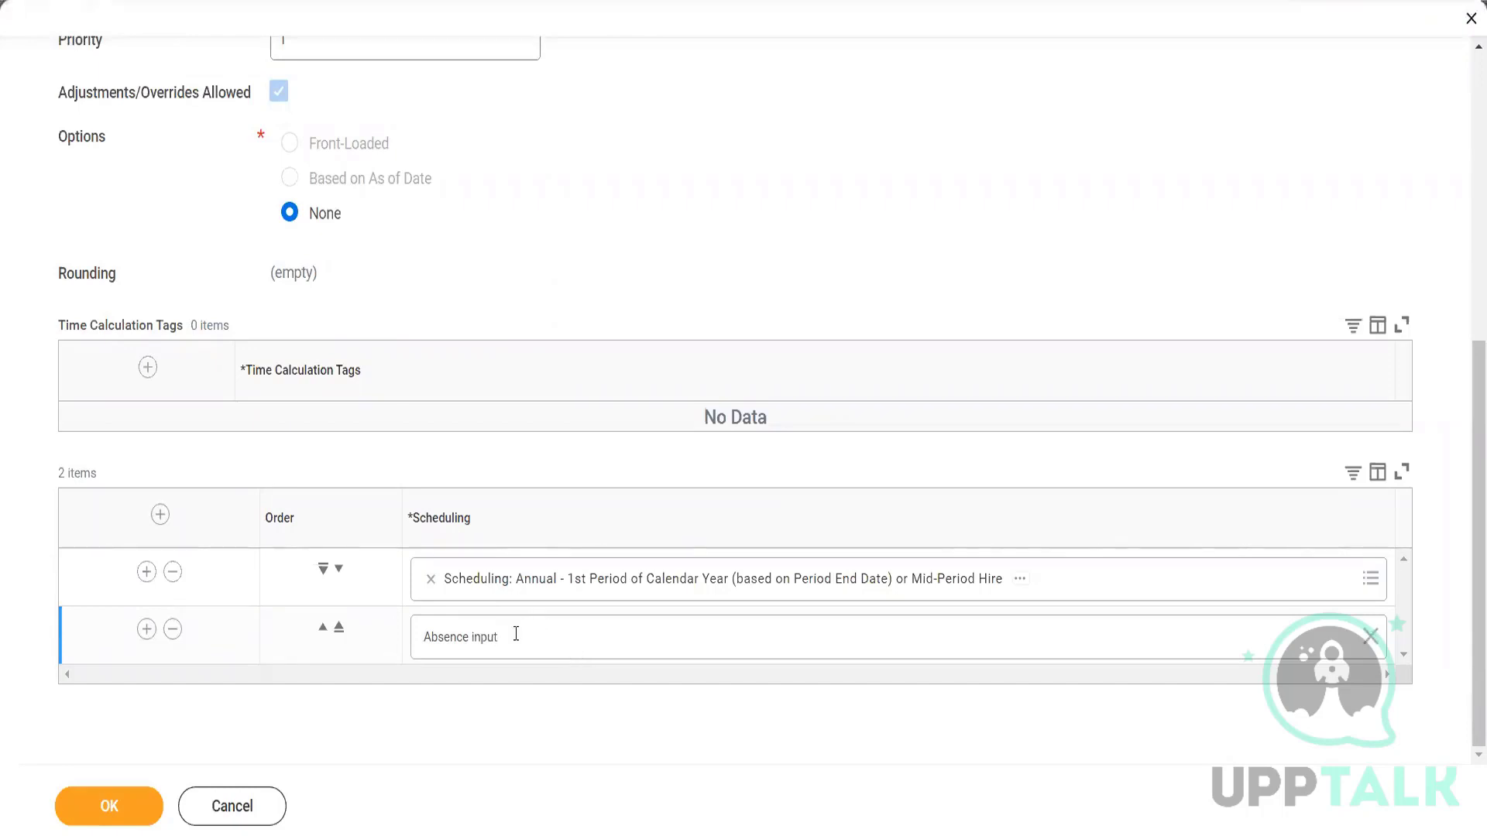
key(Return)
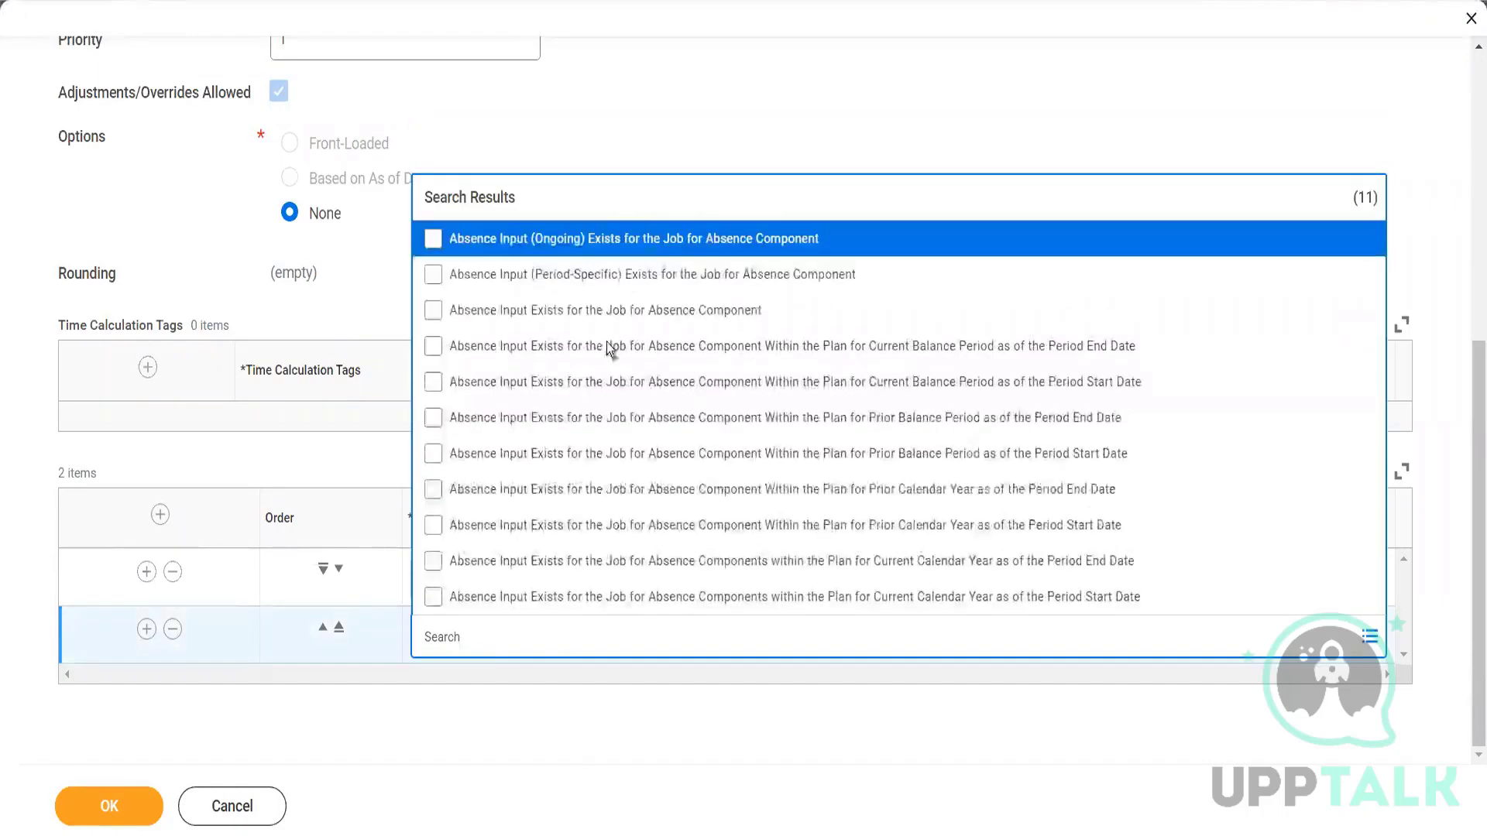
click(435, 310)
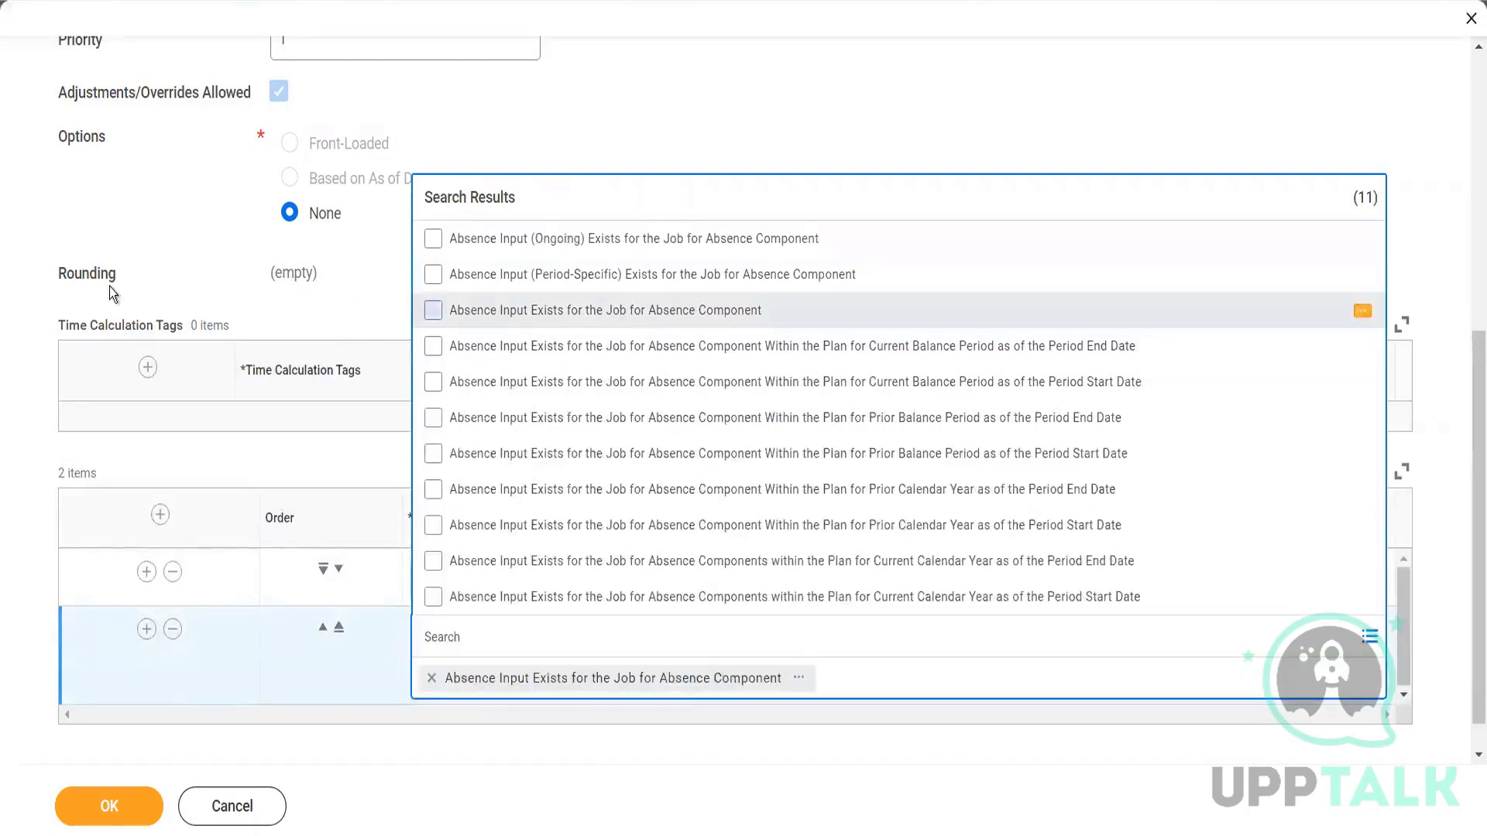
click(109, 797)
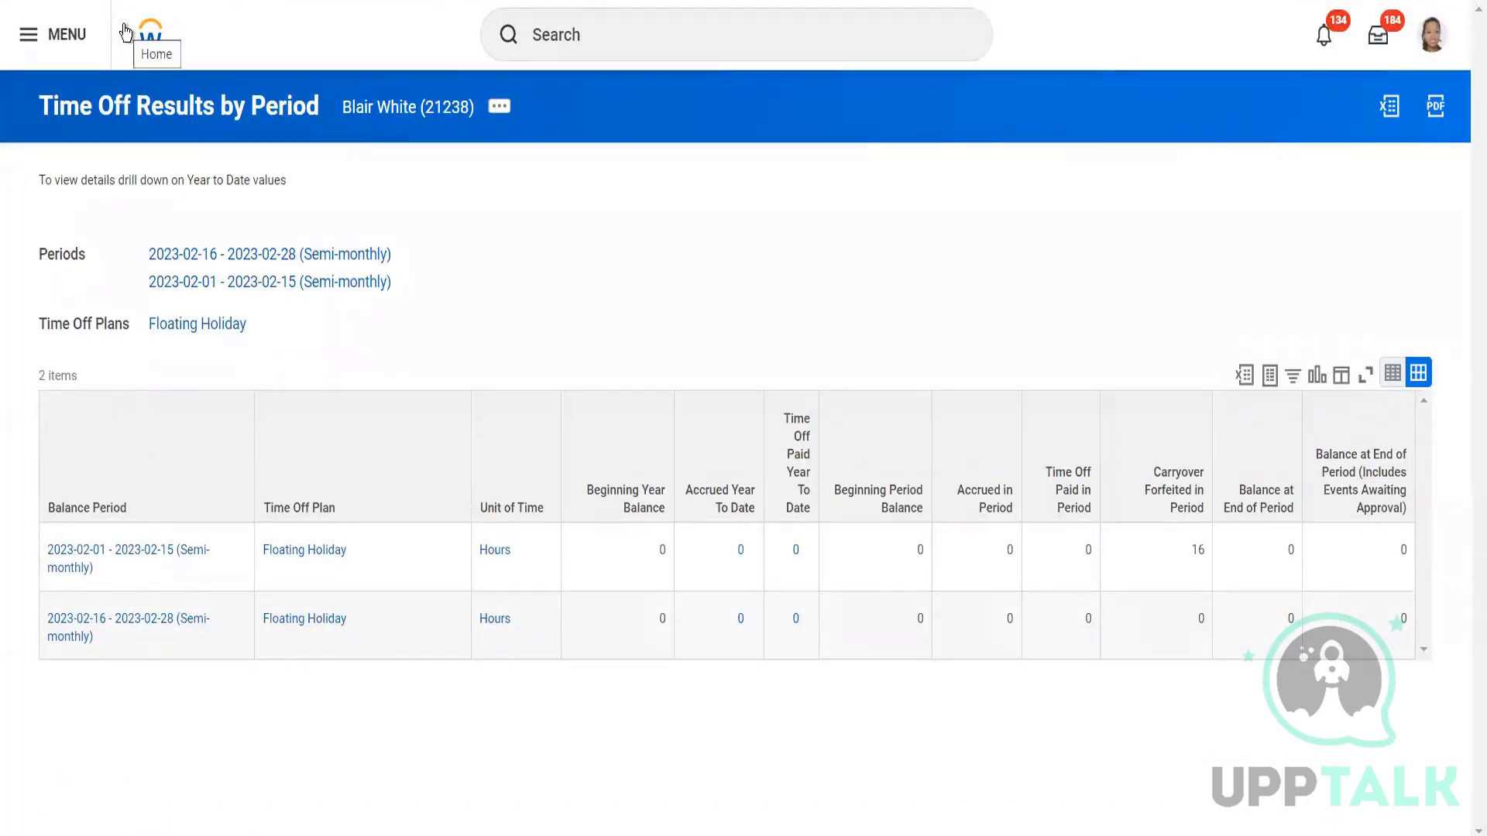
Return to the Workday home page.
click(127, 33)
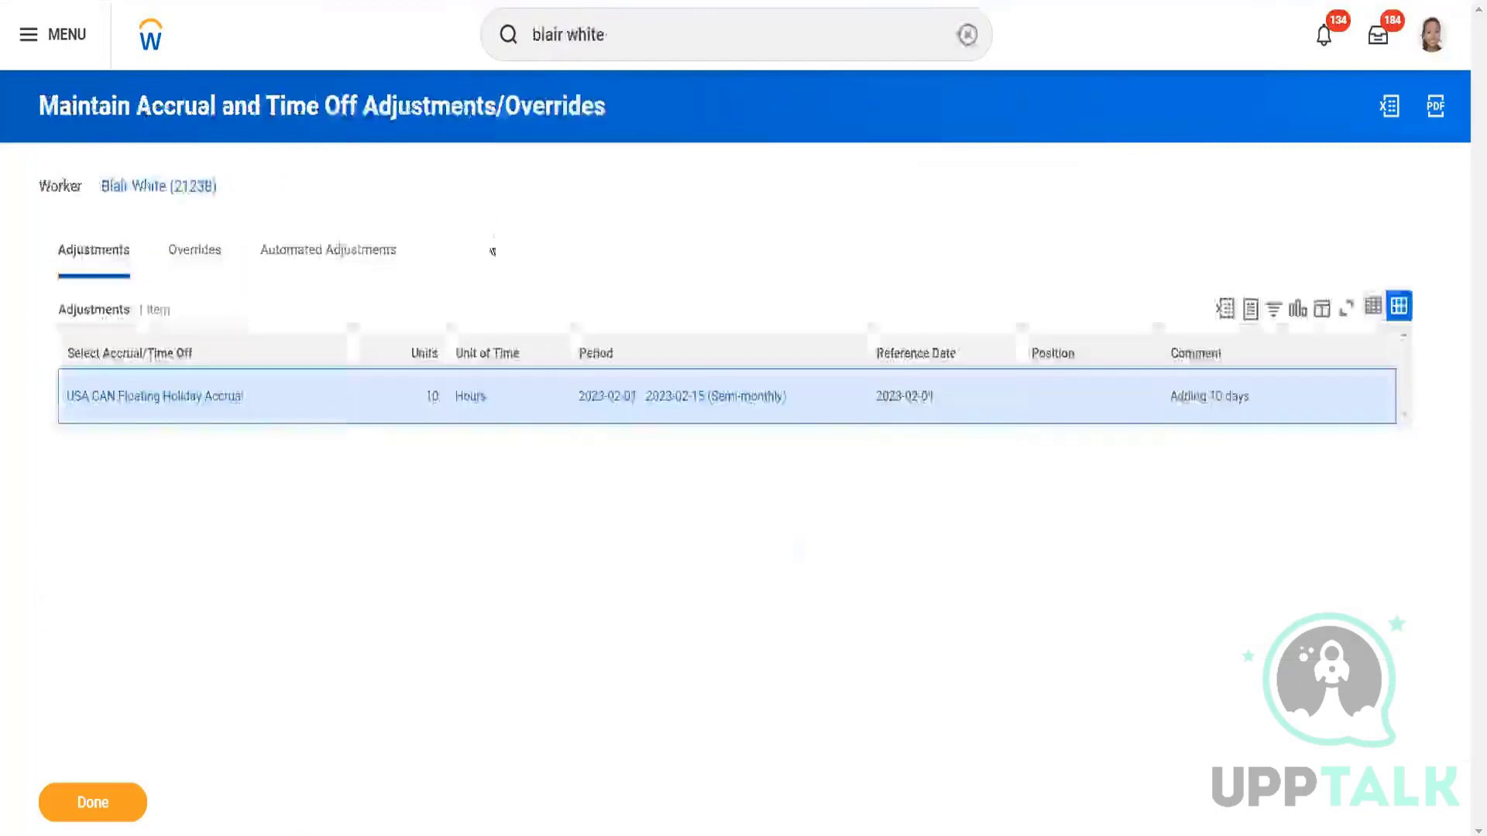
Open Maintain Accrual and Time Off Adjustments/Overrides from the worker's Time and Leave related actions.
click(232, 191)
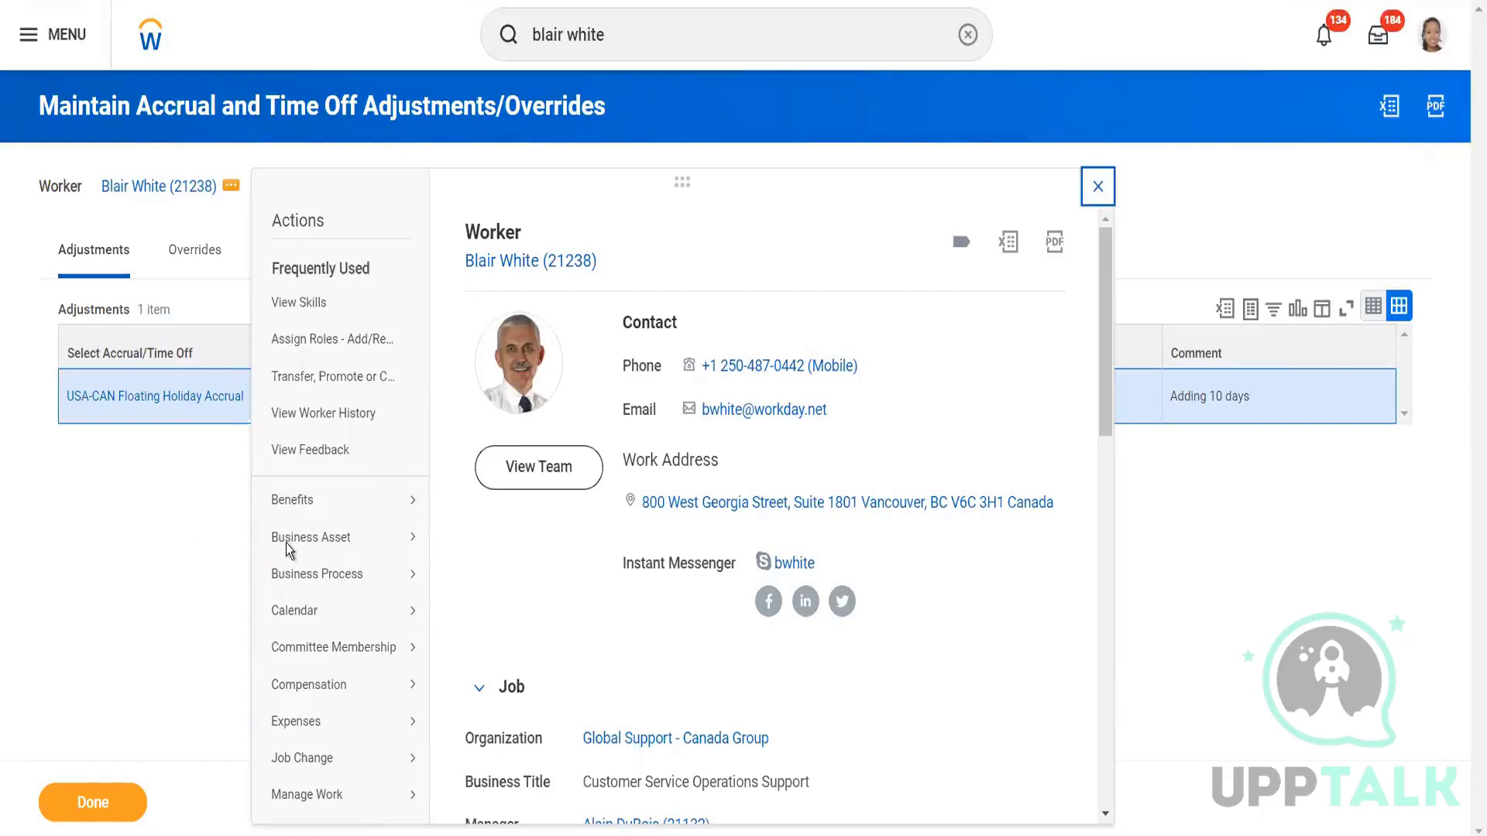
scroll(310, 542, down, 7)
scroll(322, 544, down, 4)
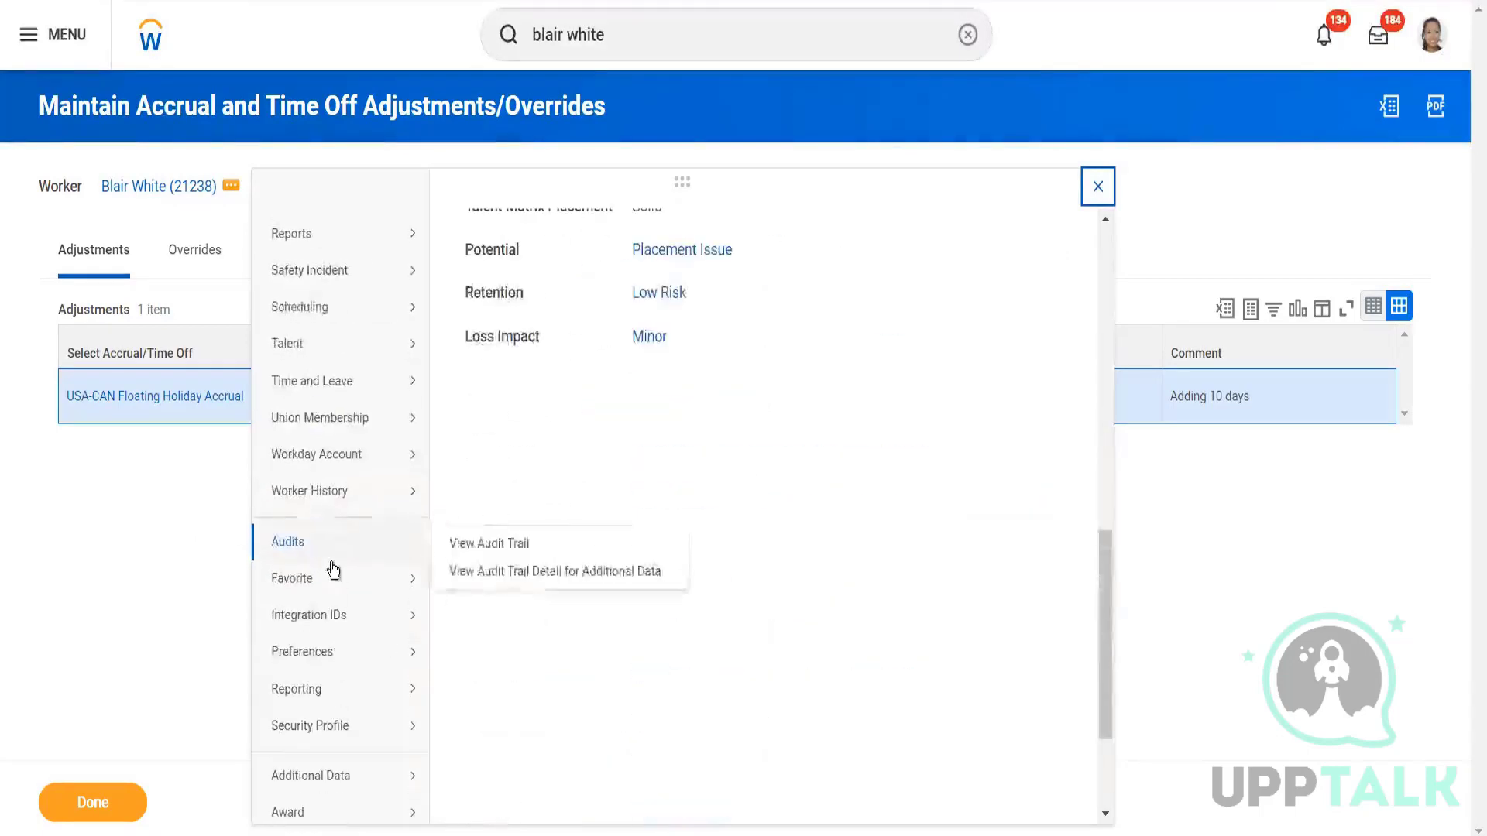
mouse_move(340, 382)
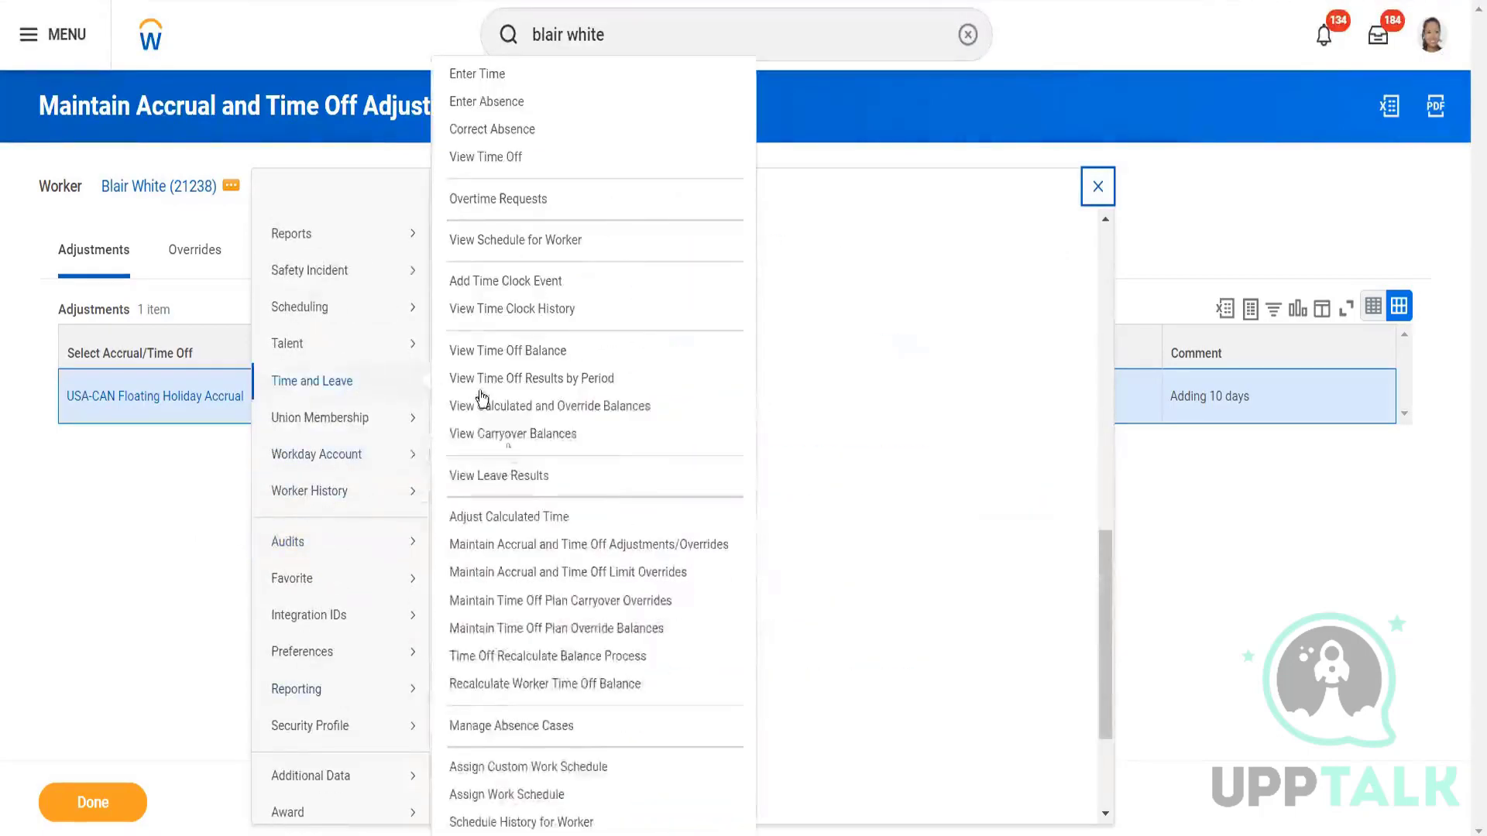
click(534, 540)
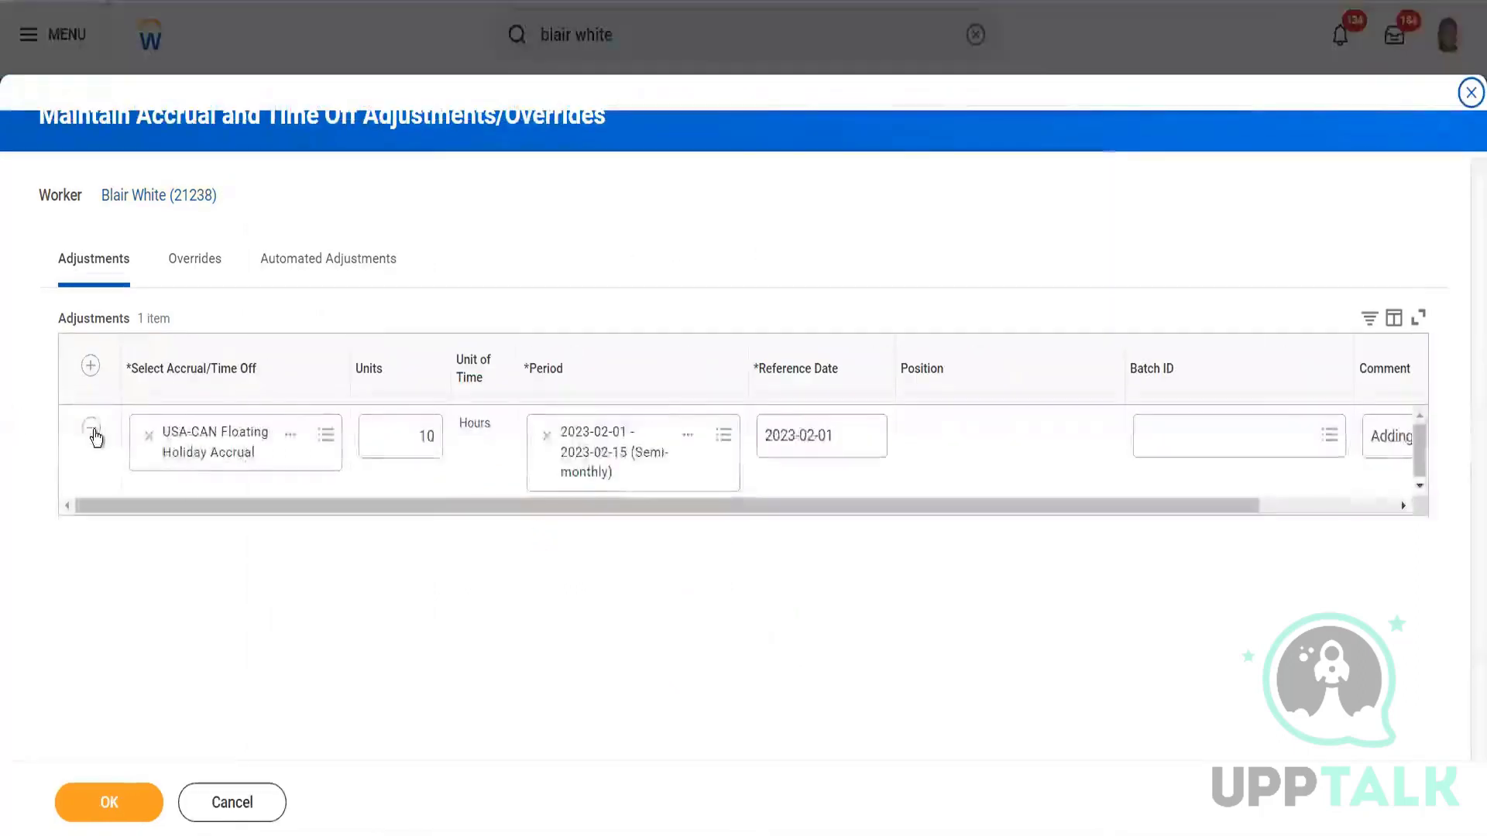
Remove the 10-hour Floating Holiday adjustment row, save, and reload Time Off Results by Period.
click(92, 432)
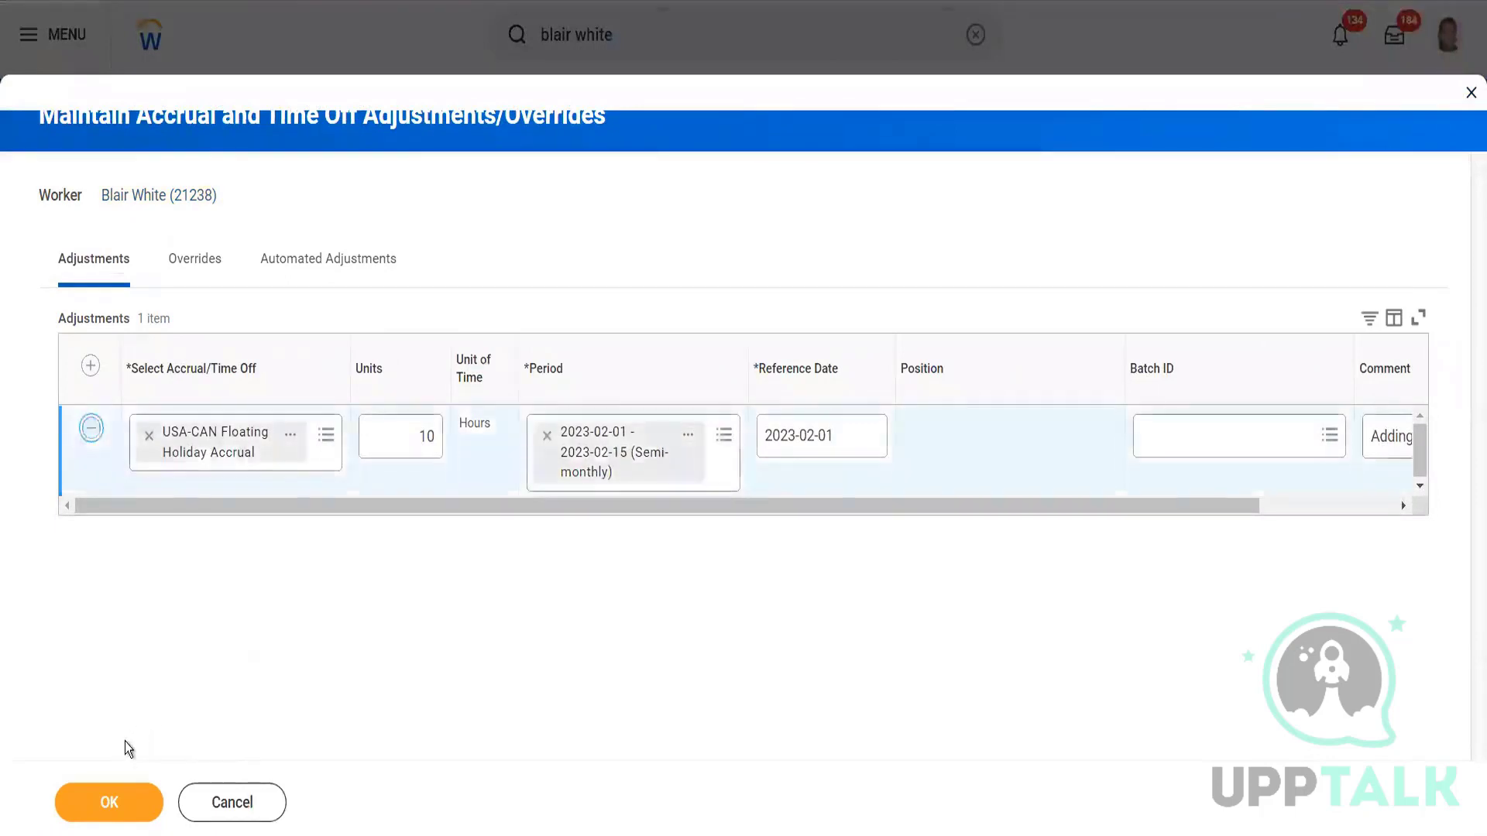
click(115, 800)
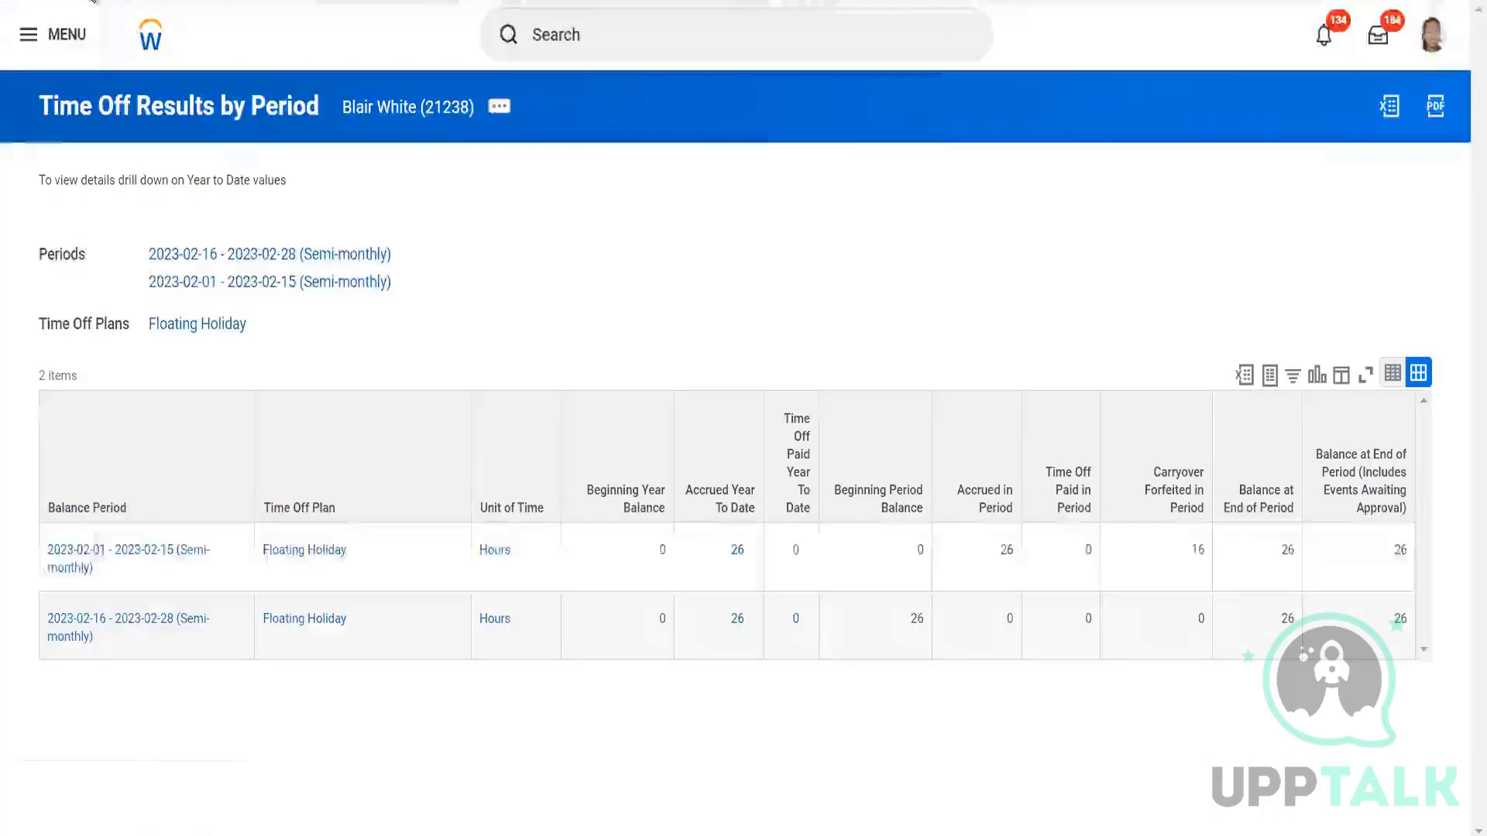
click(94, 1)
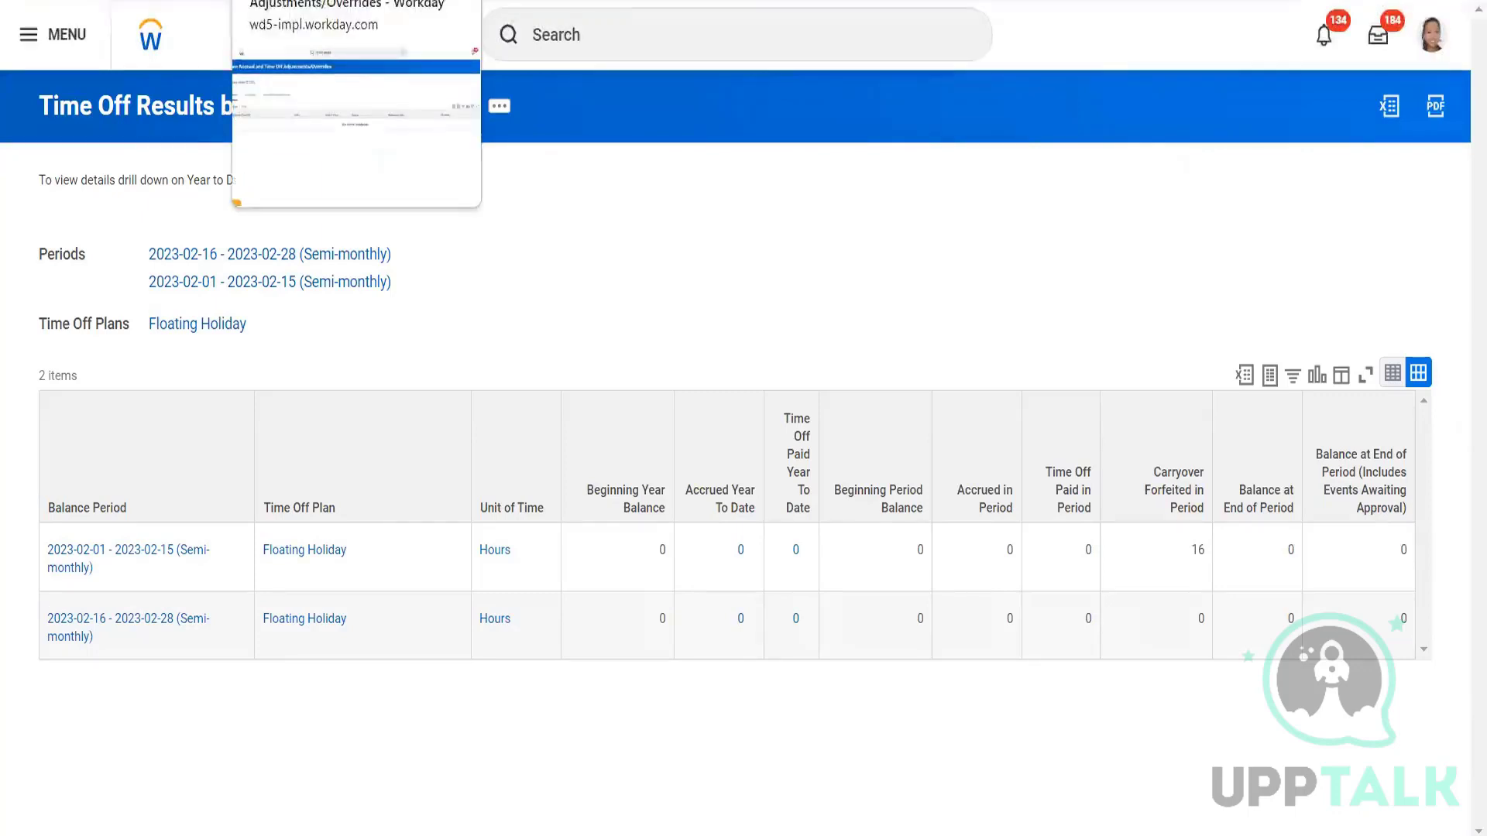
Back on the adjustments page, reopen Maintain Accrual and Time Off Adjustments/Overrides via Time and Leave.
click(333, 1)
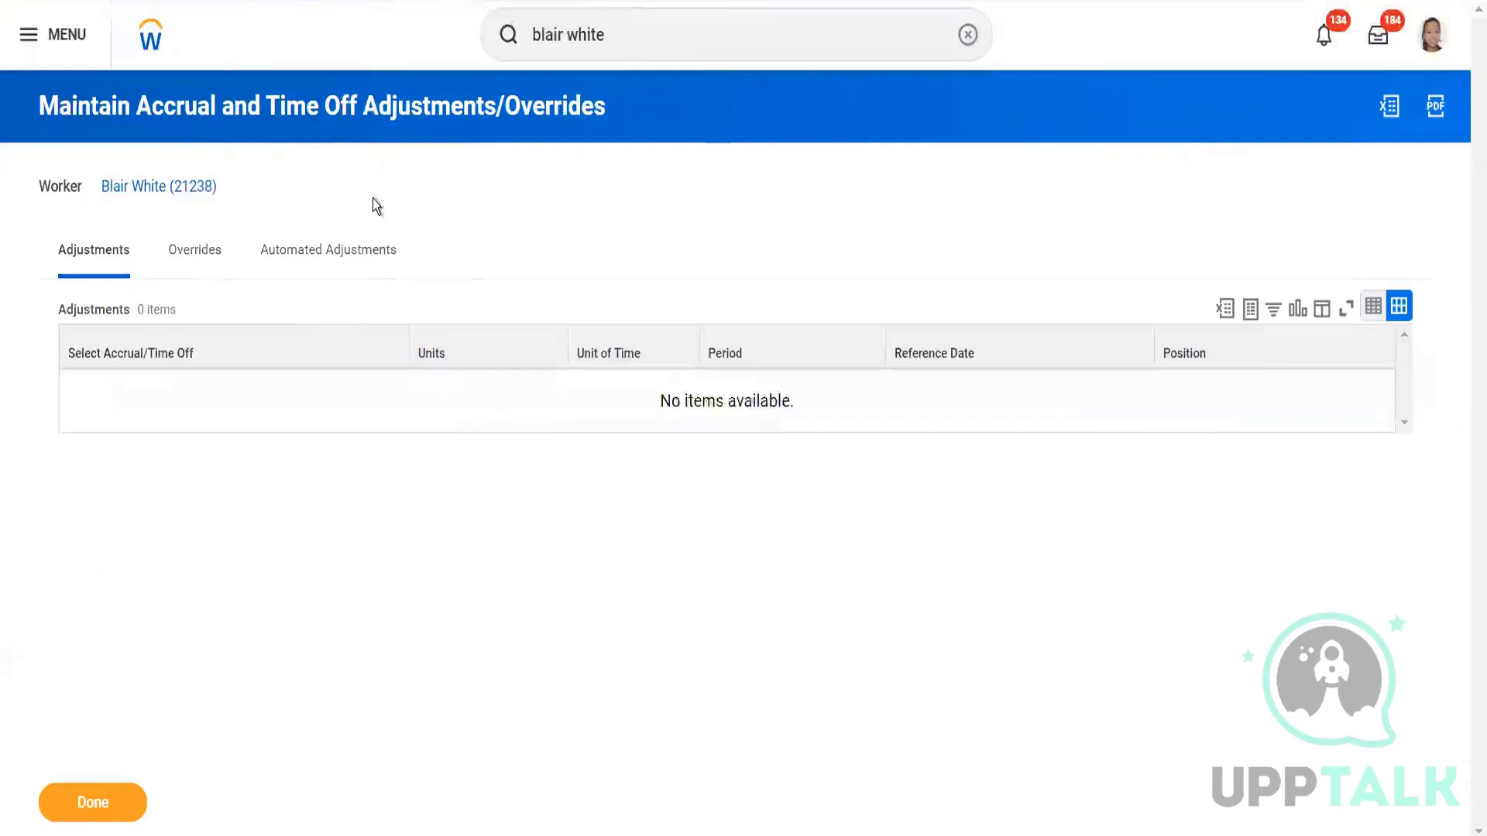
click(232, 187)
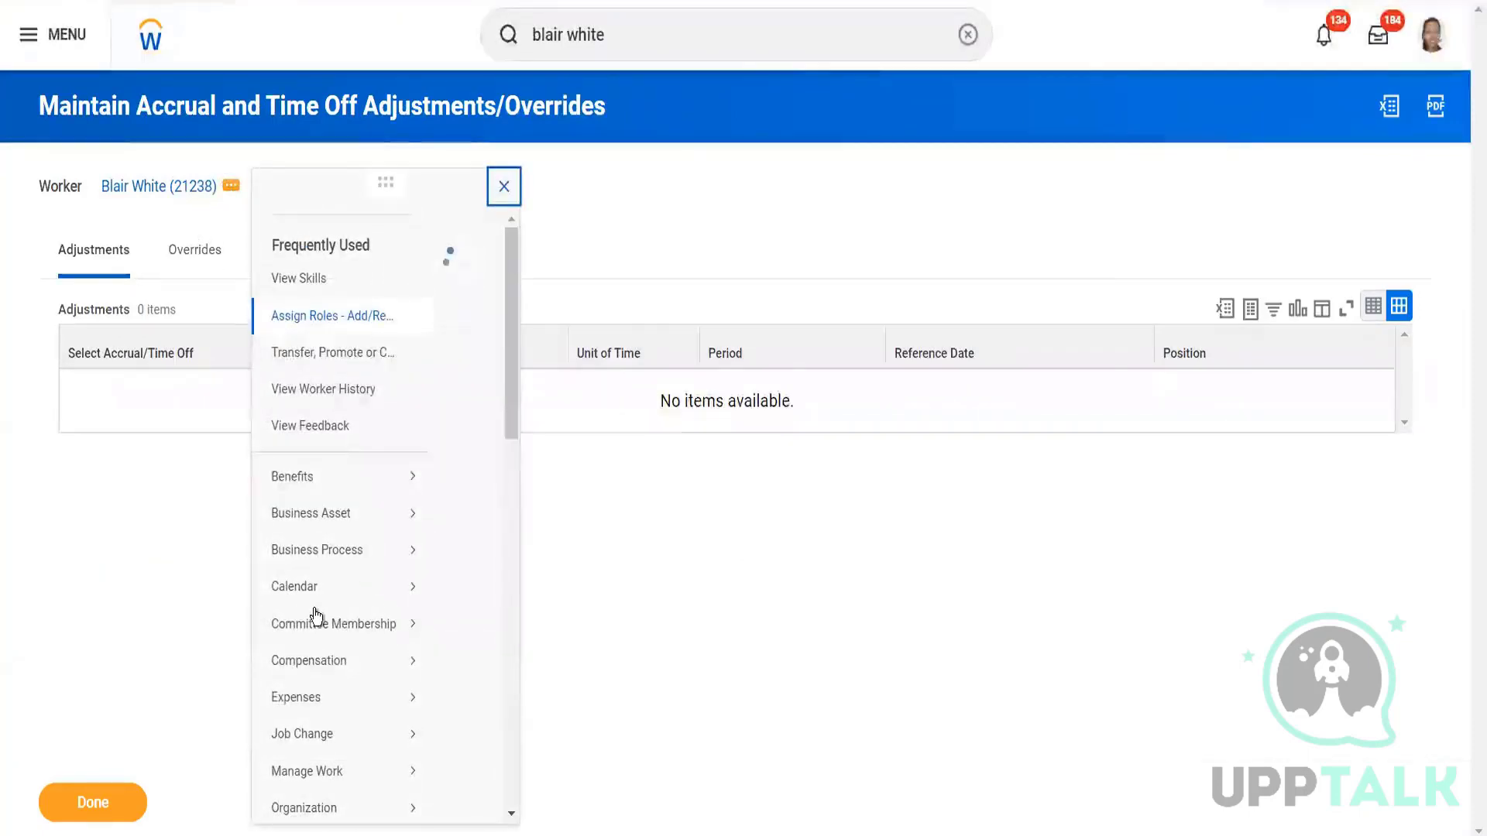
scroll(364, 581, down, 10)
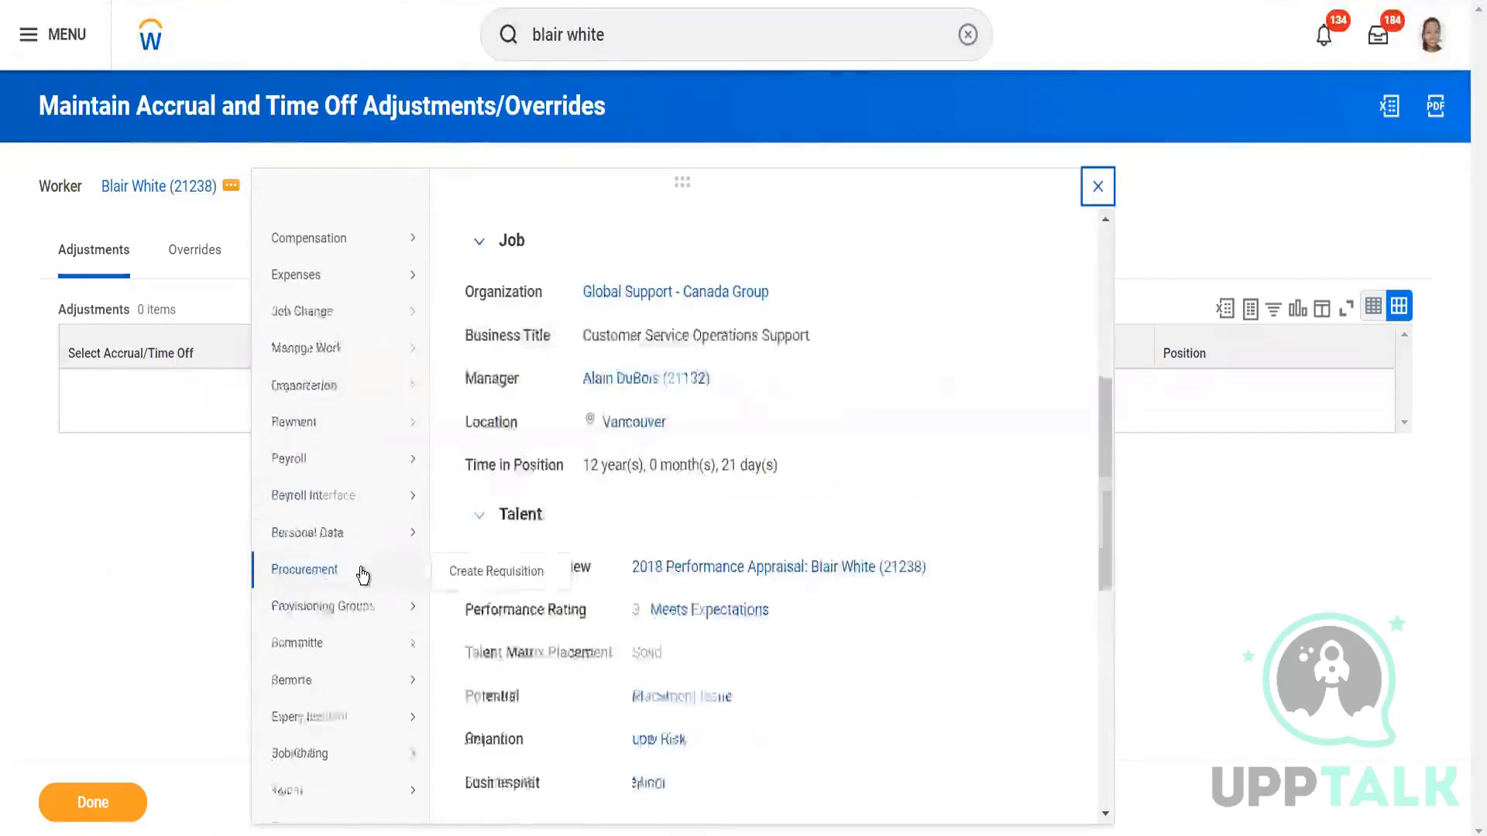
mouse_move(362, 559)
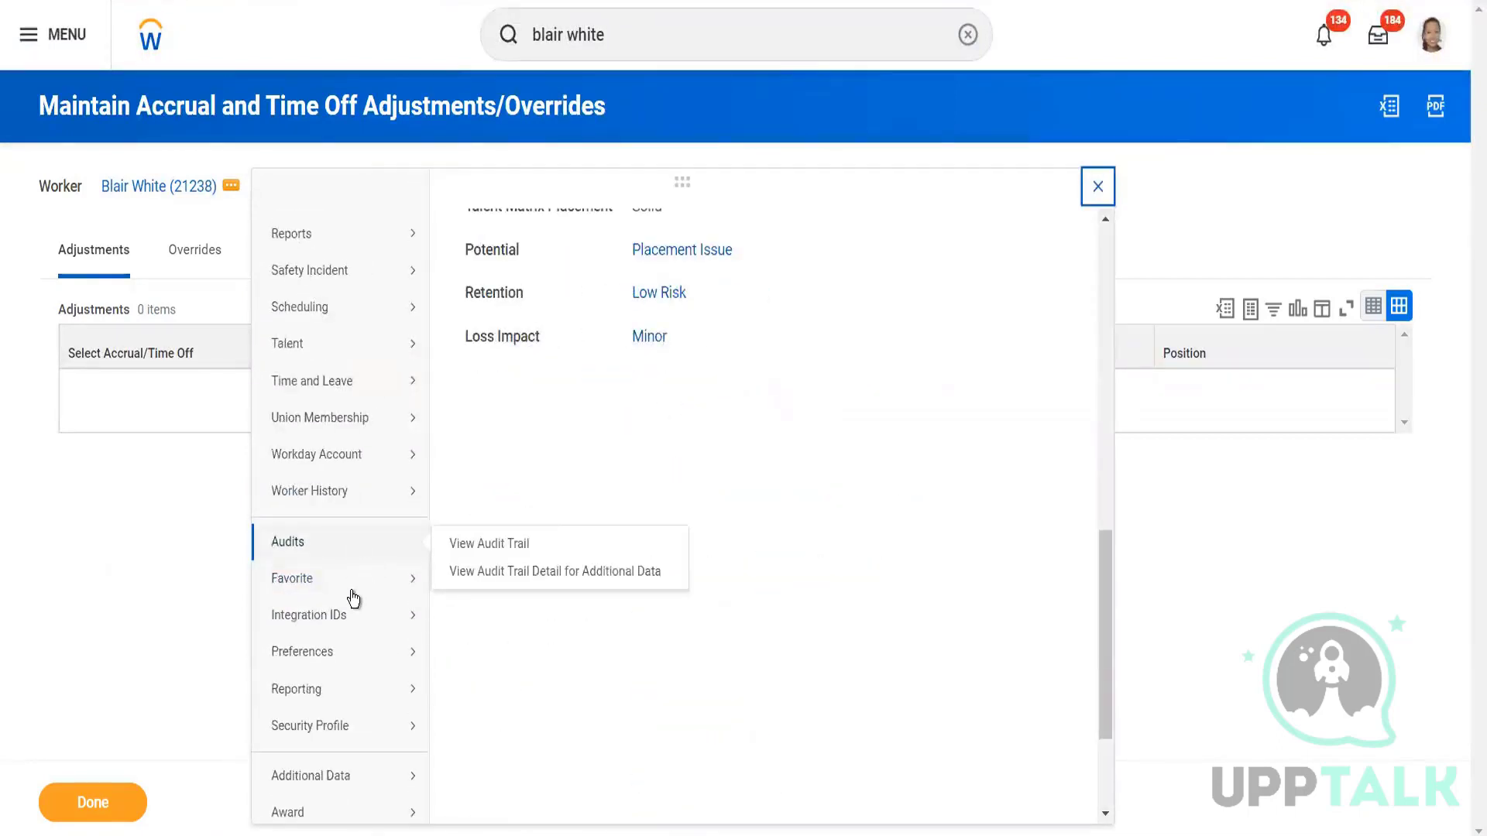
mouse_move(369, 388)
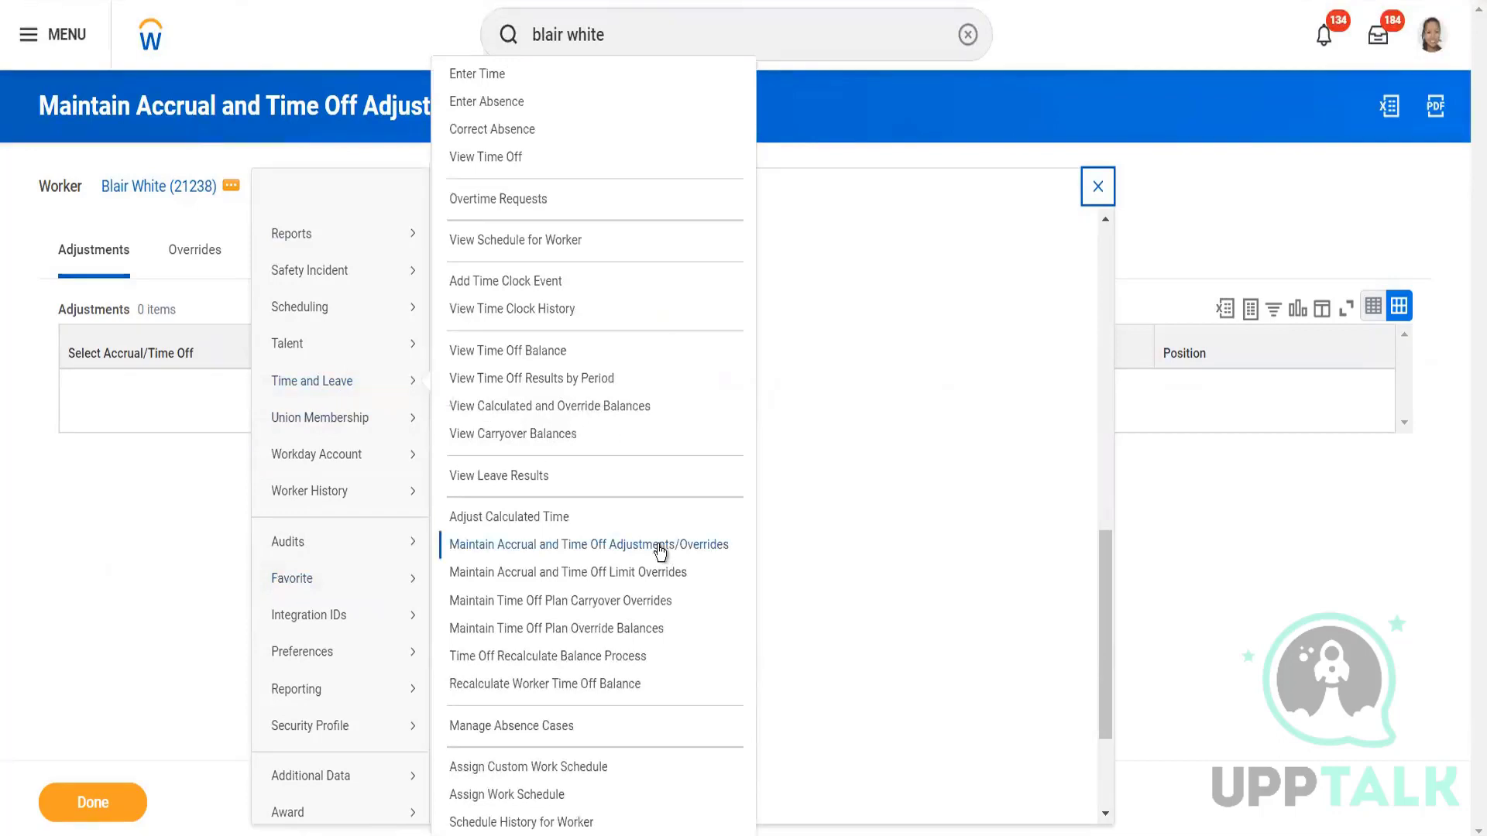
click(658, 545)
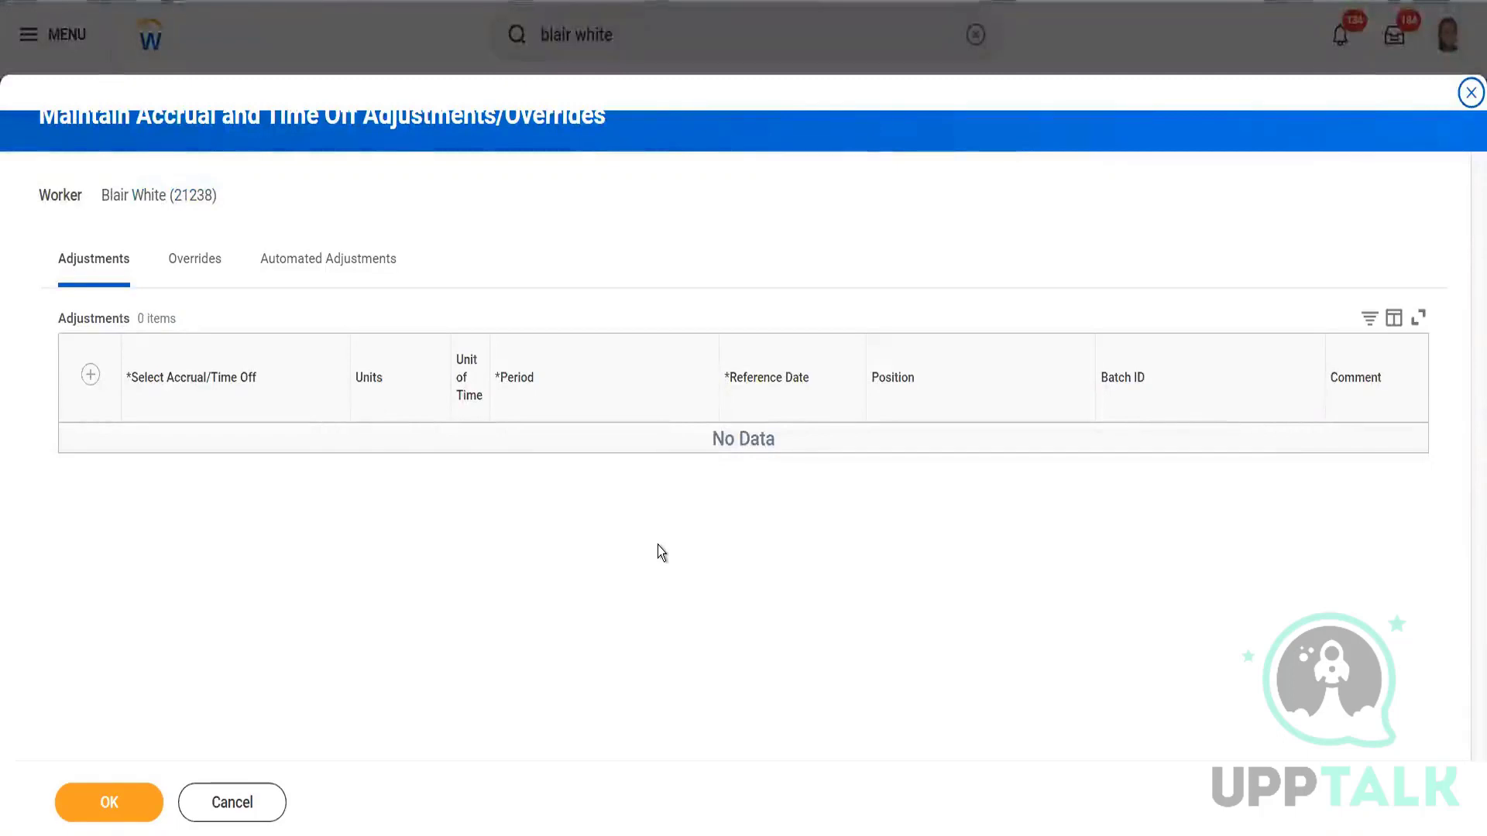
Add an adjustment row for the USA-CAN Floating Holiday Accrual from the worker's eligible accruals.
click(91, 375)
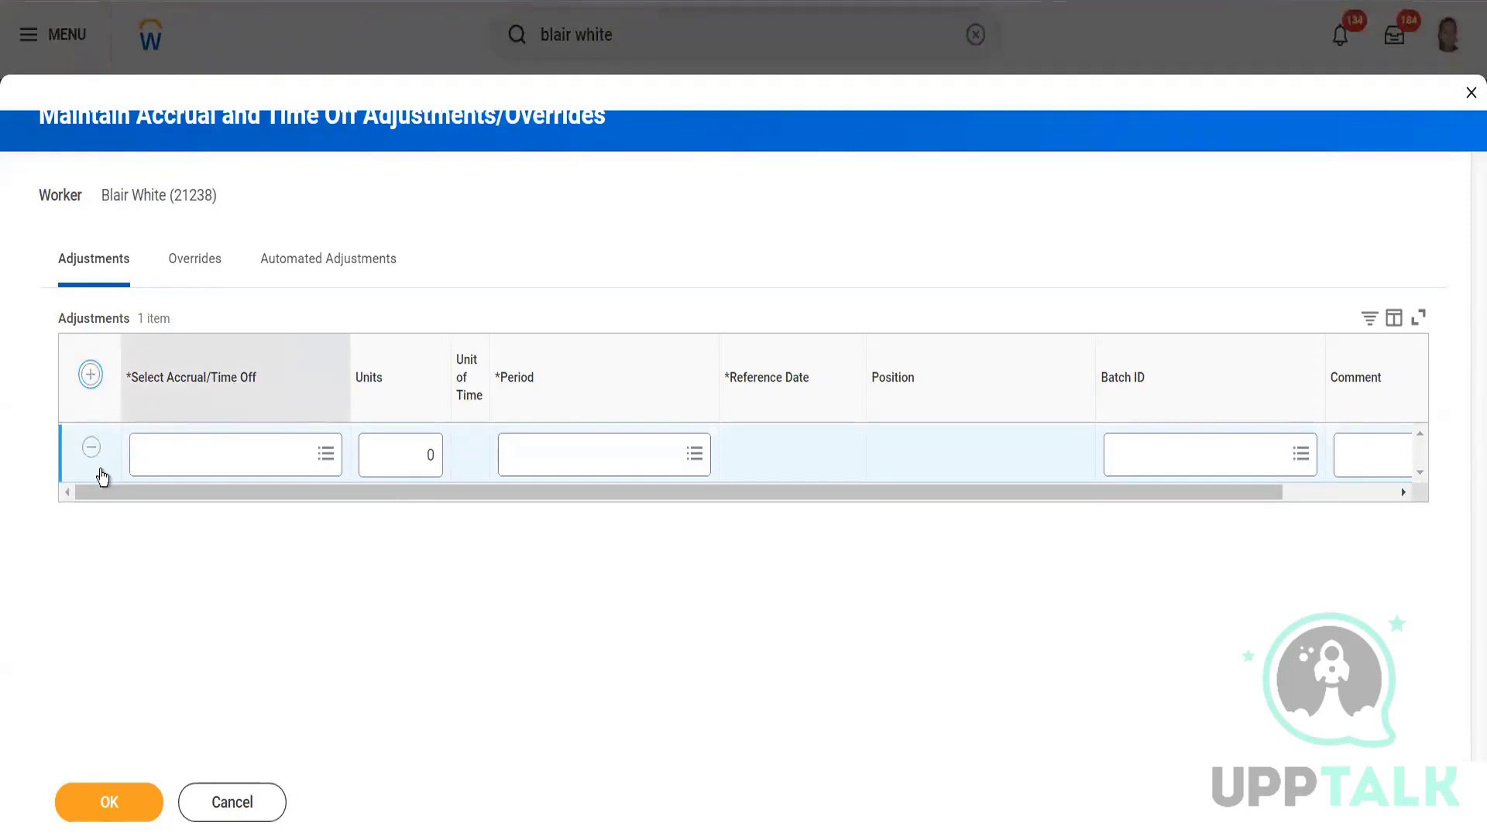
click(225, 465)
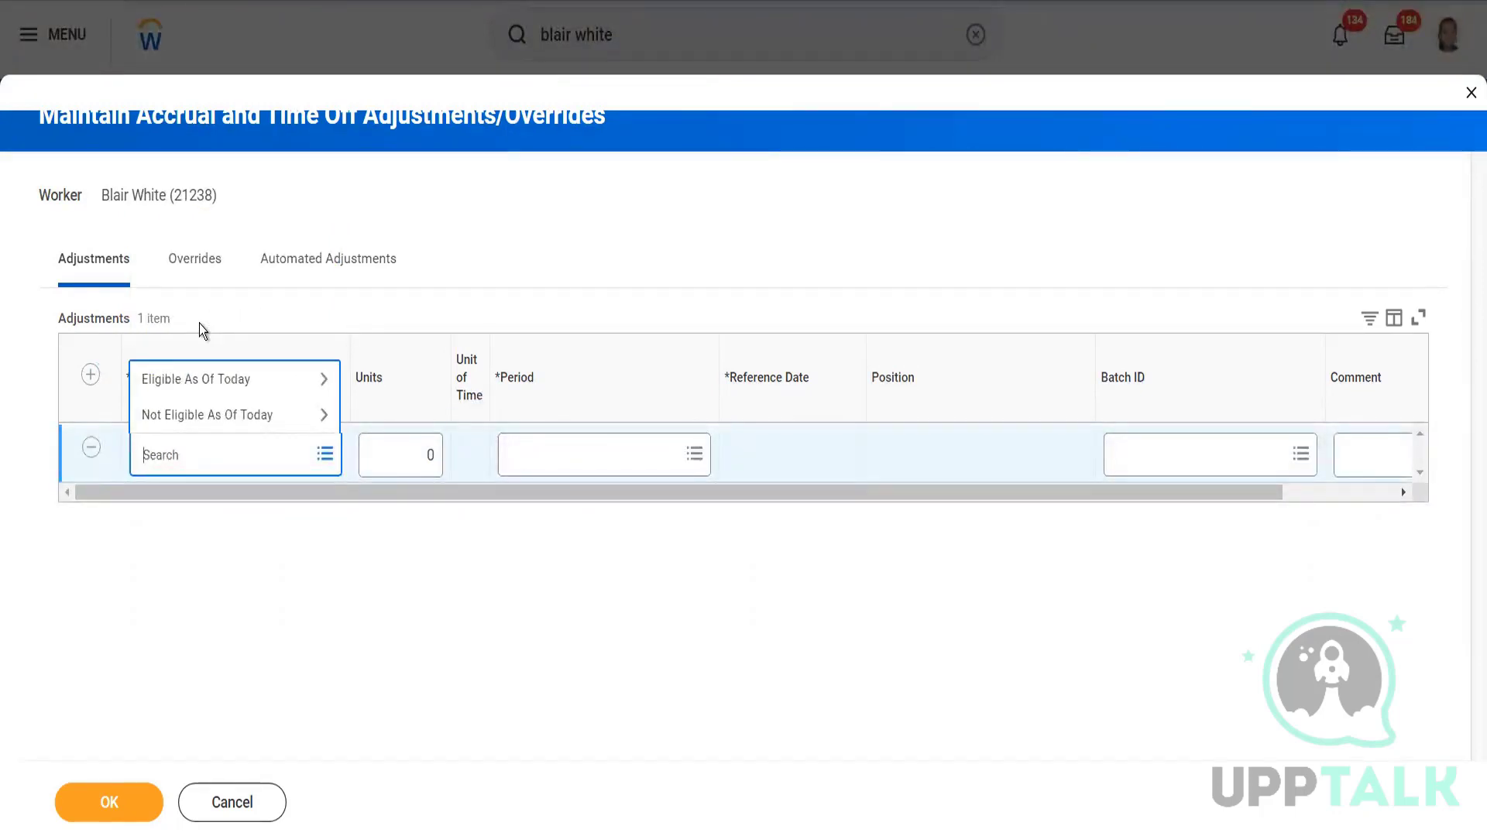
click(221, 378)
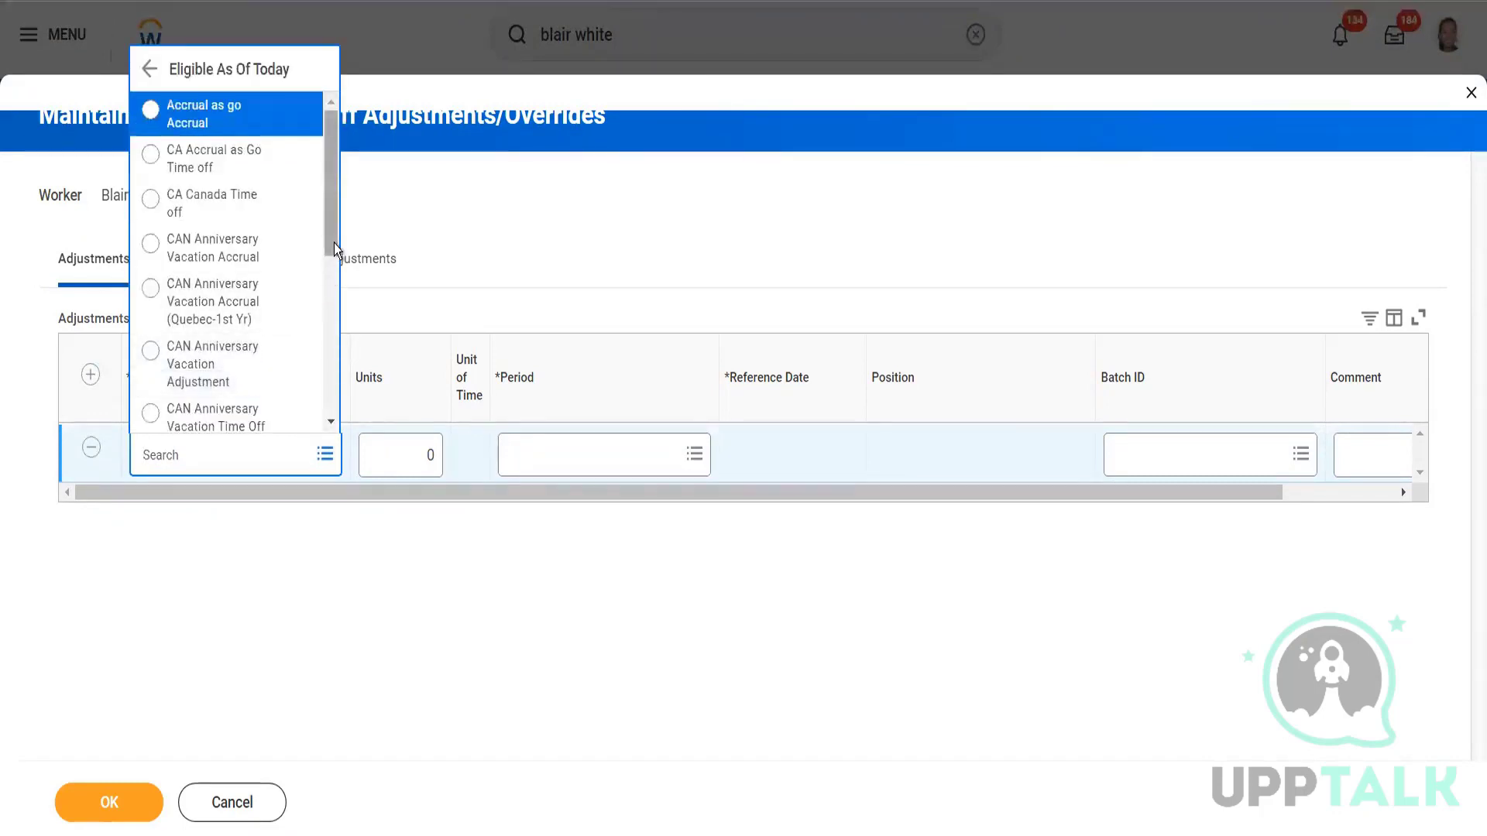
drag(333, 243, 341, 422)
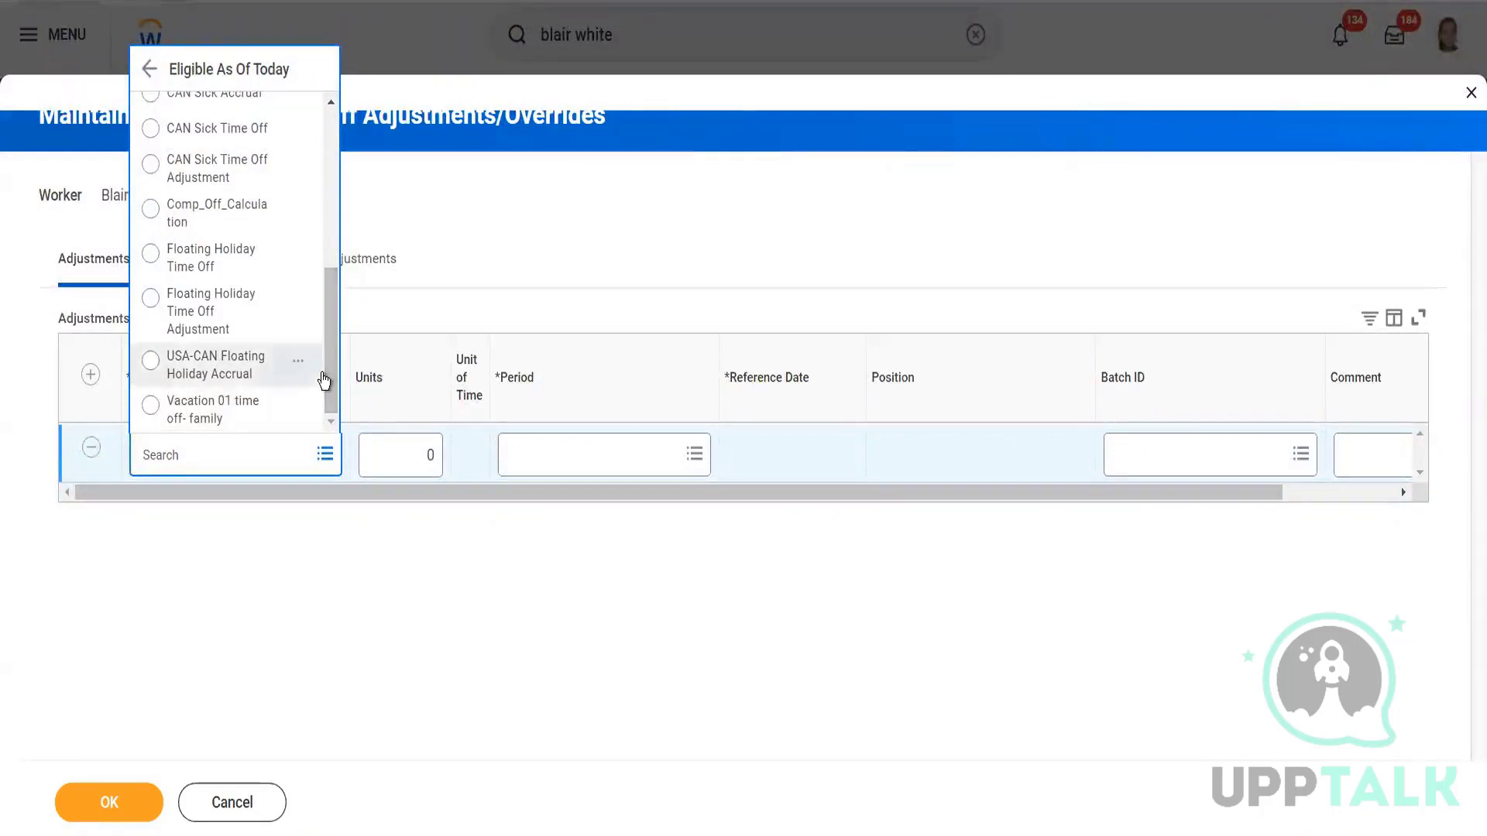
click(227, 378)
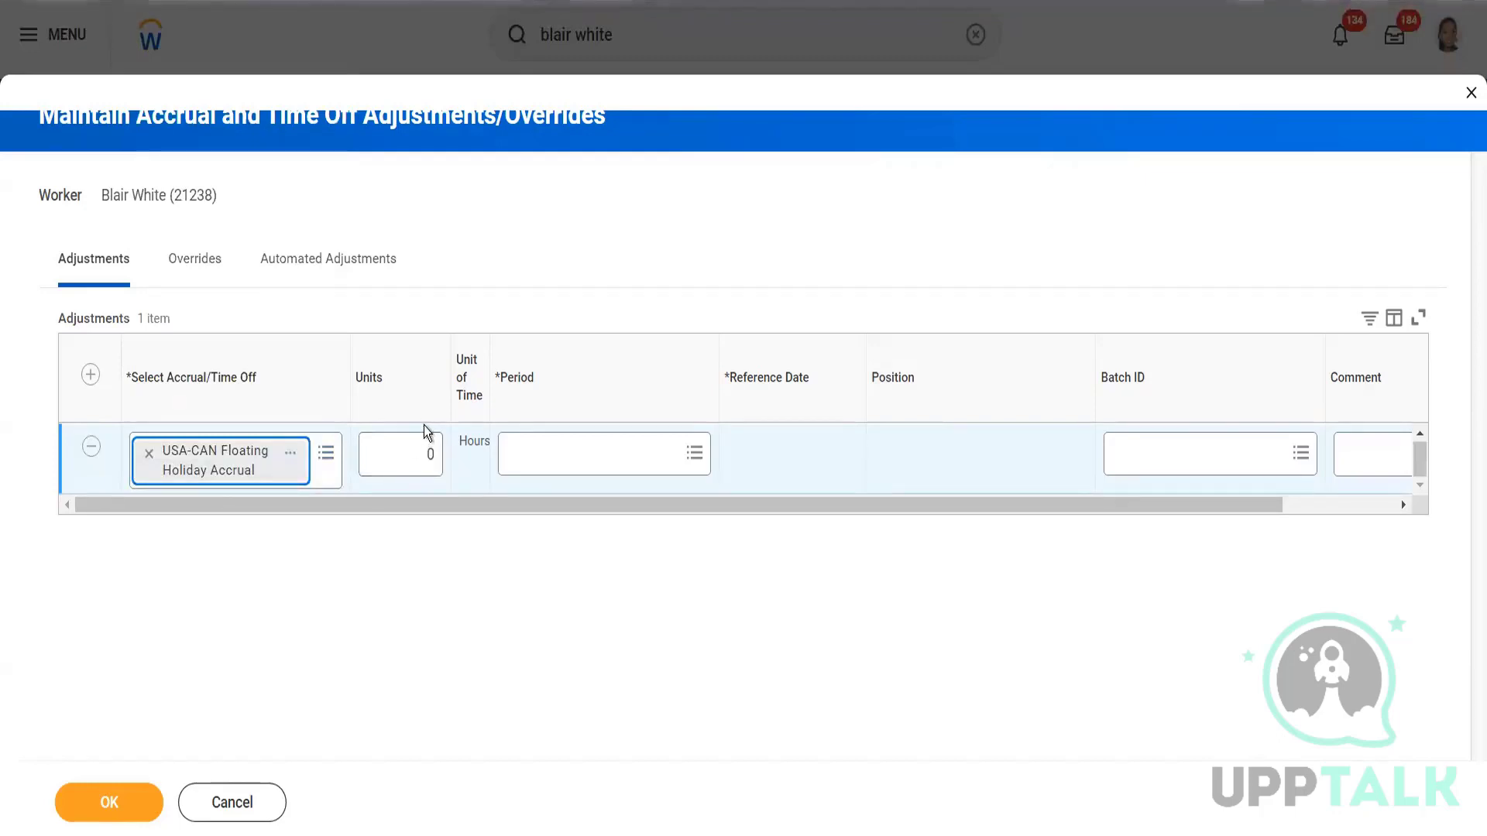
Give it 10 units, period 2023-02-16 - 2023-02-28, comment 'Testing', then add a blank row.
click(437, 455)
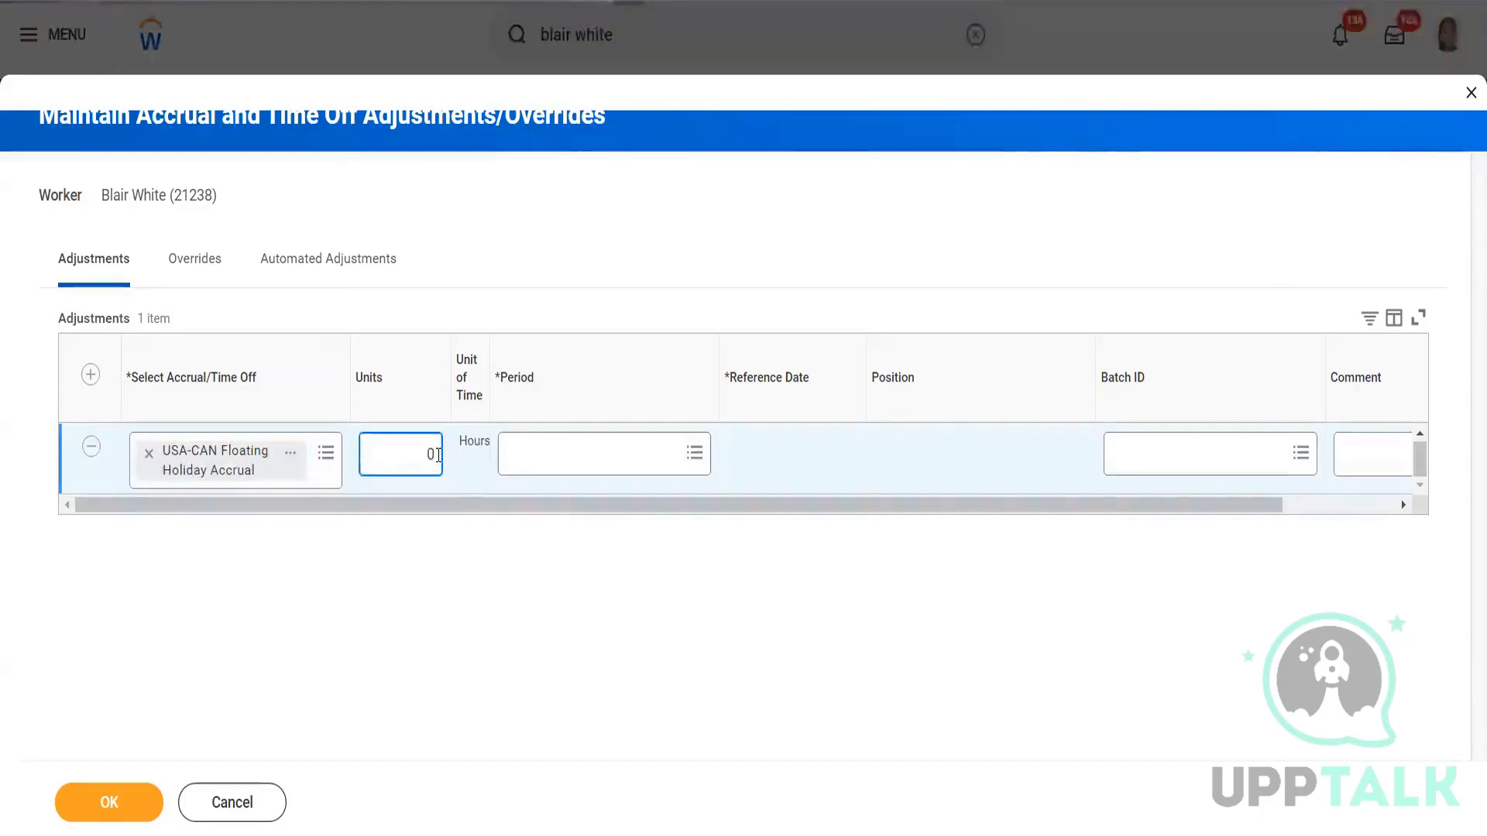
key(BackSpace)
text(10)
click(611, 459)
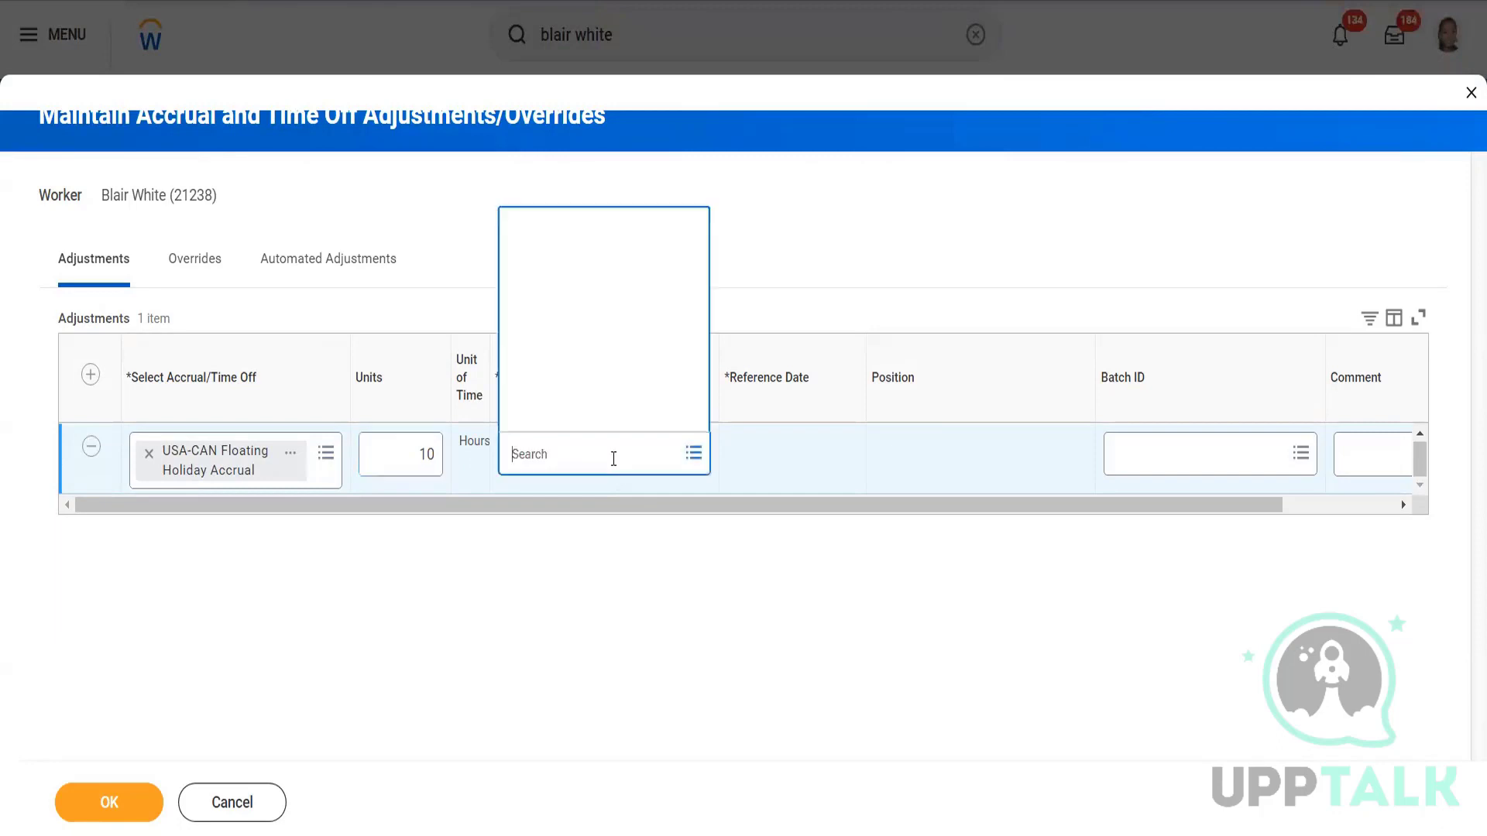
click(571, 378)
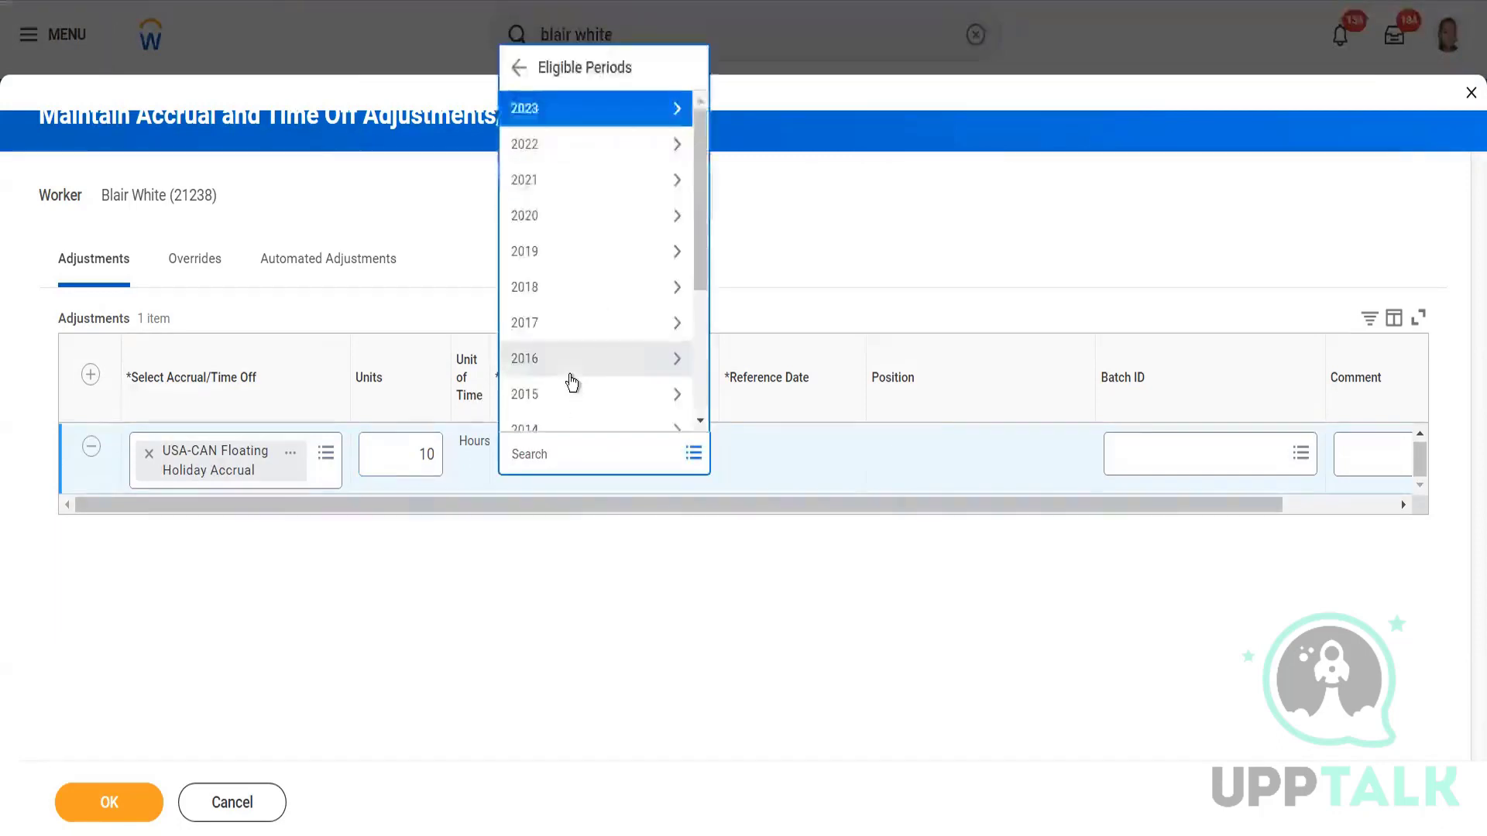
click(574, 112)
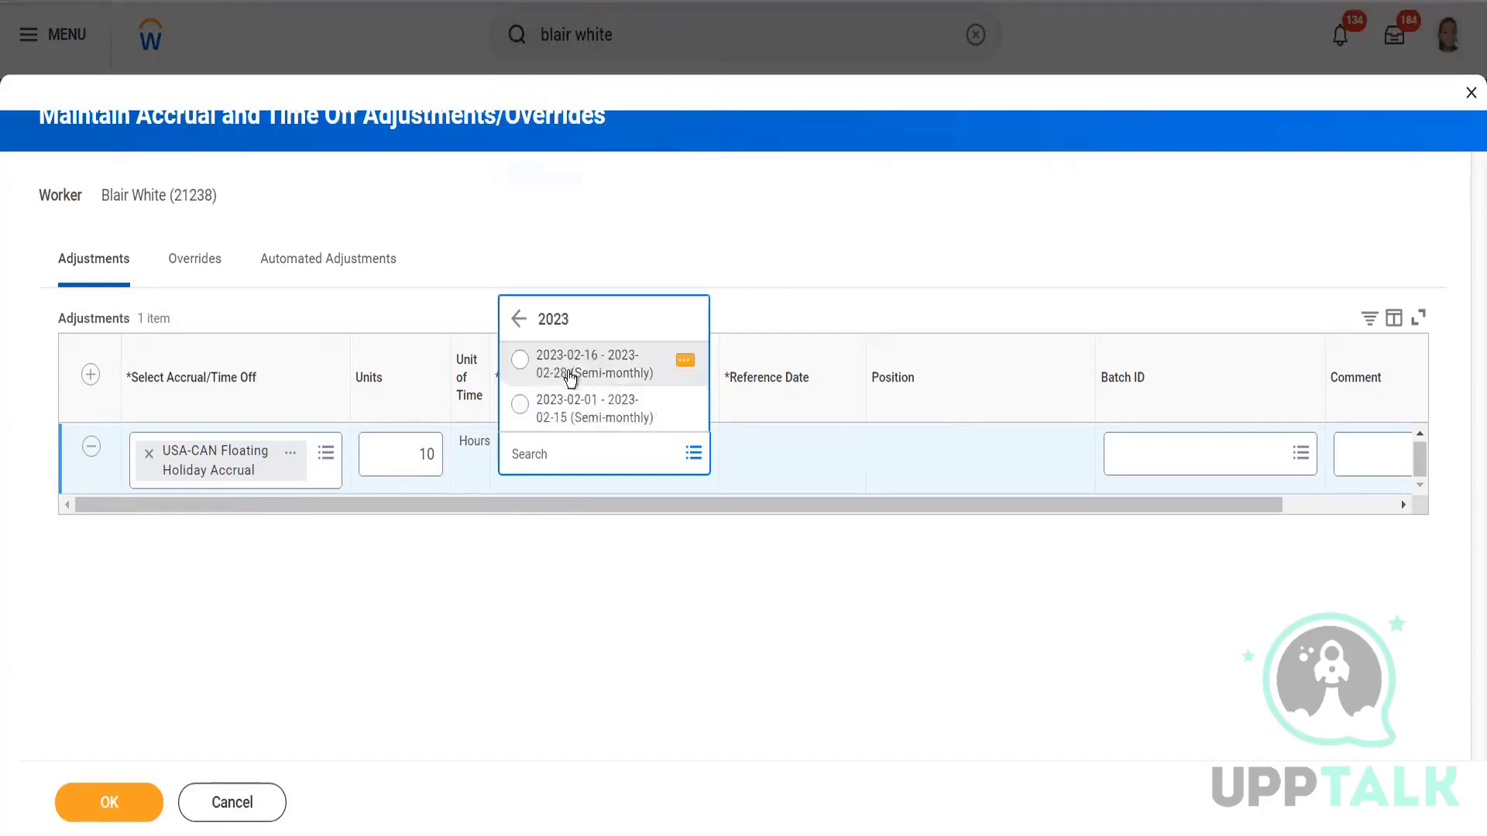
key(Return)
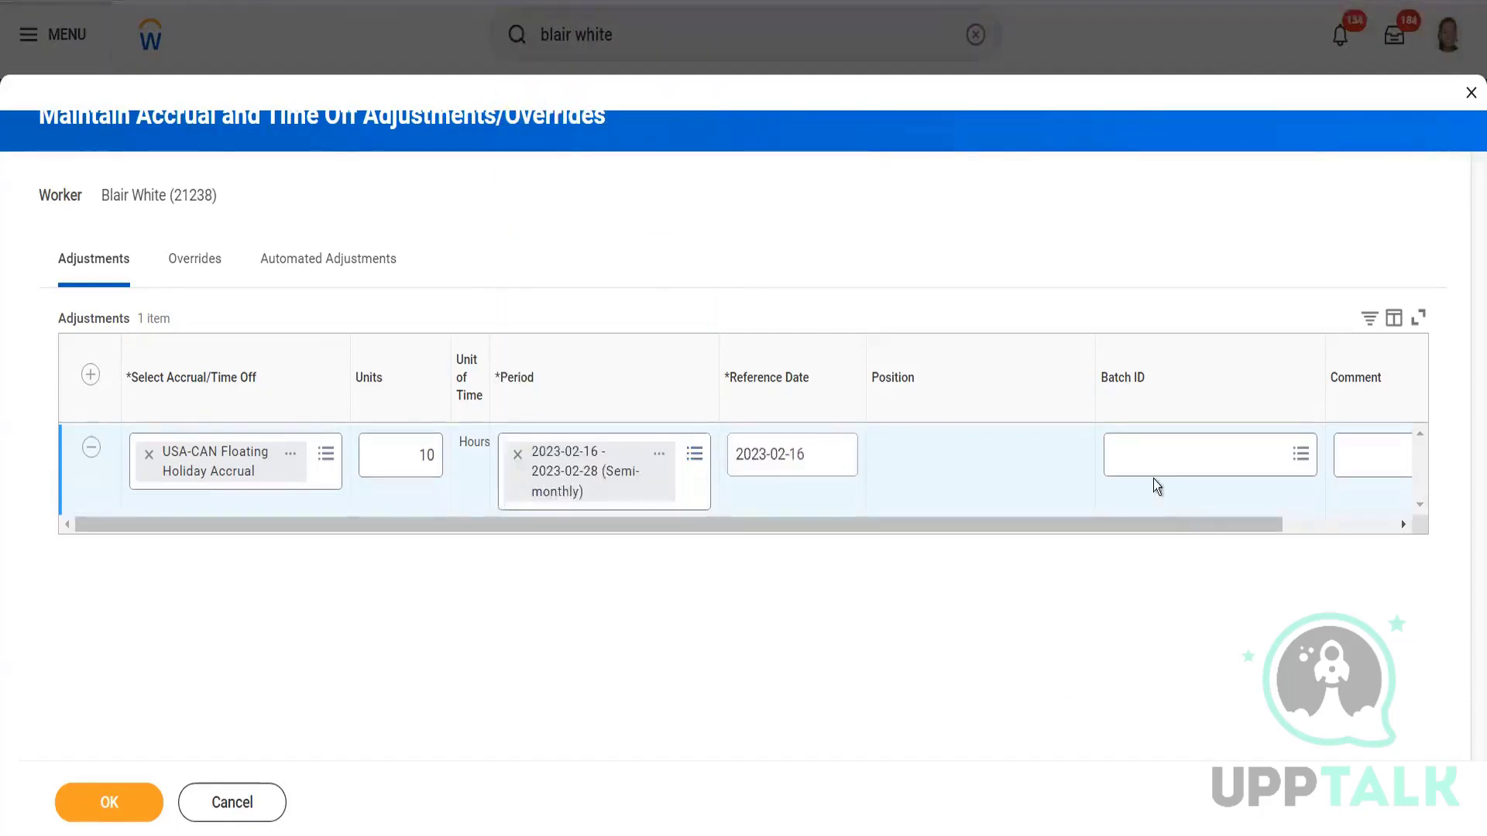
click(1359, 448)
text(Testing)
click(90, 379)
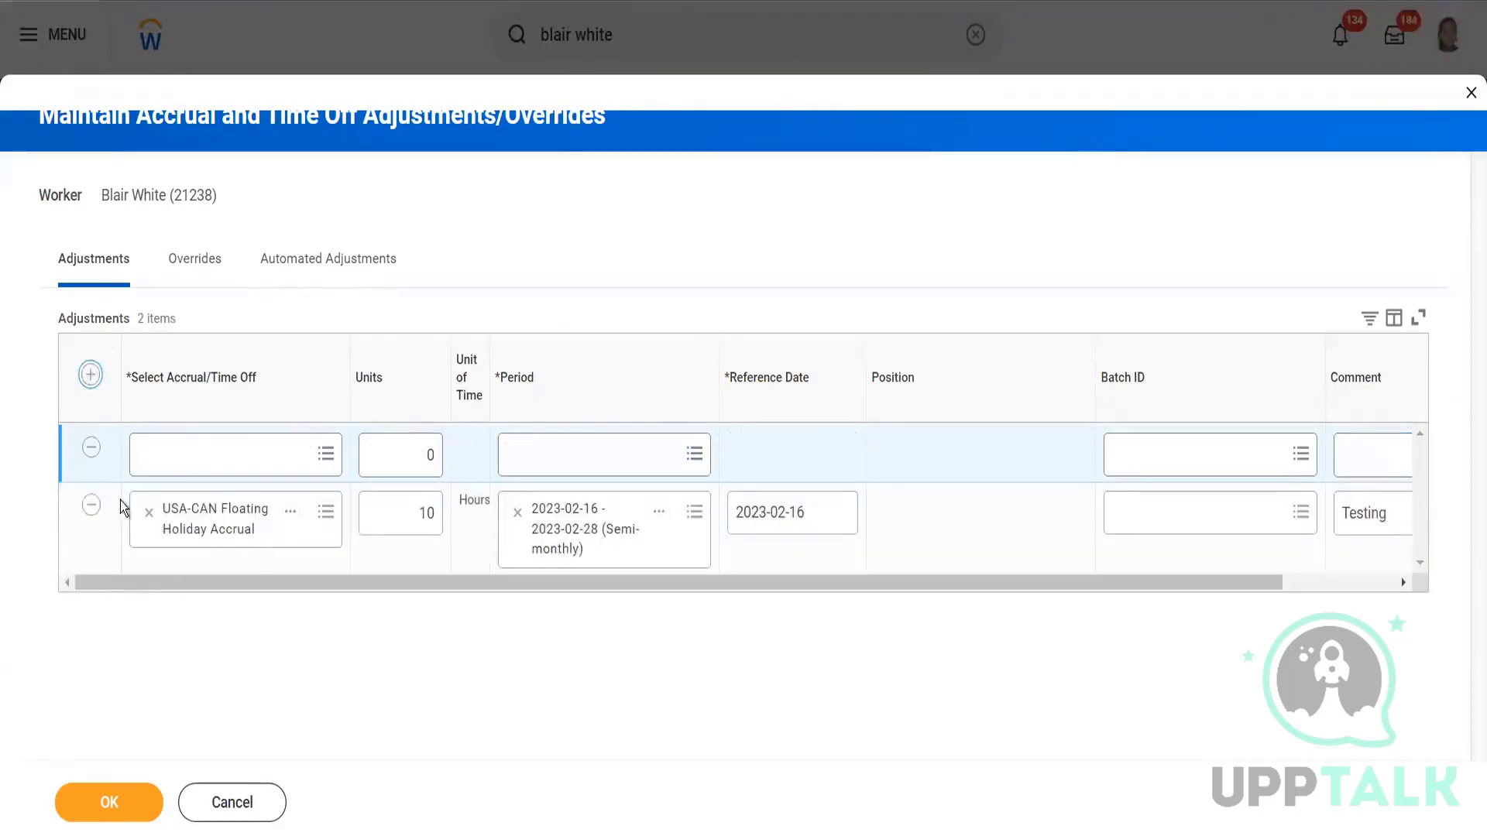
Search 'Floating', preview both results, and set the new row to Floating Holiday Time Off.
click(200, 447)
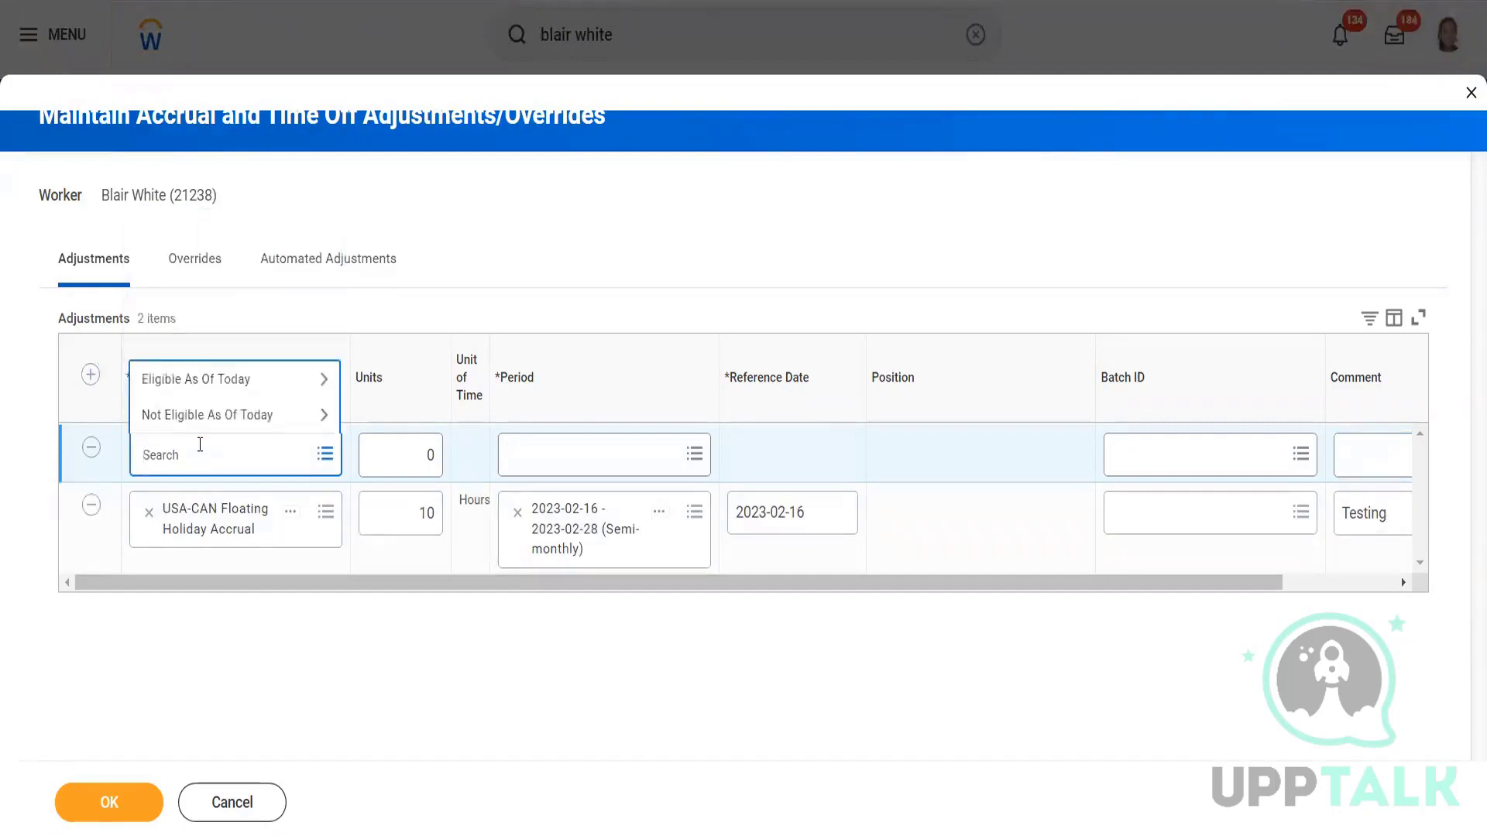
text(FLoating)
key(Return)
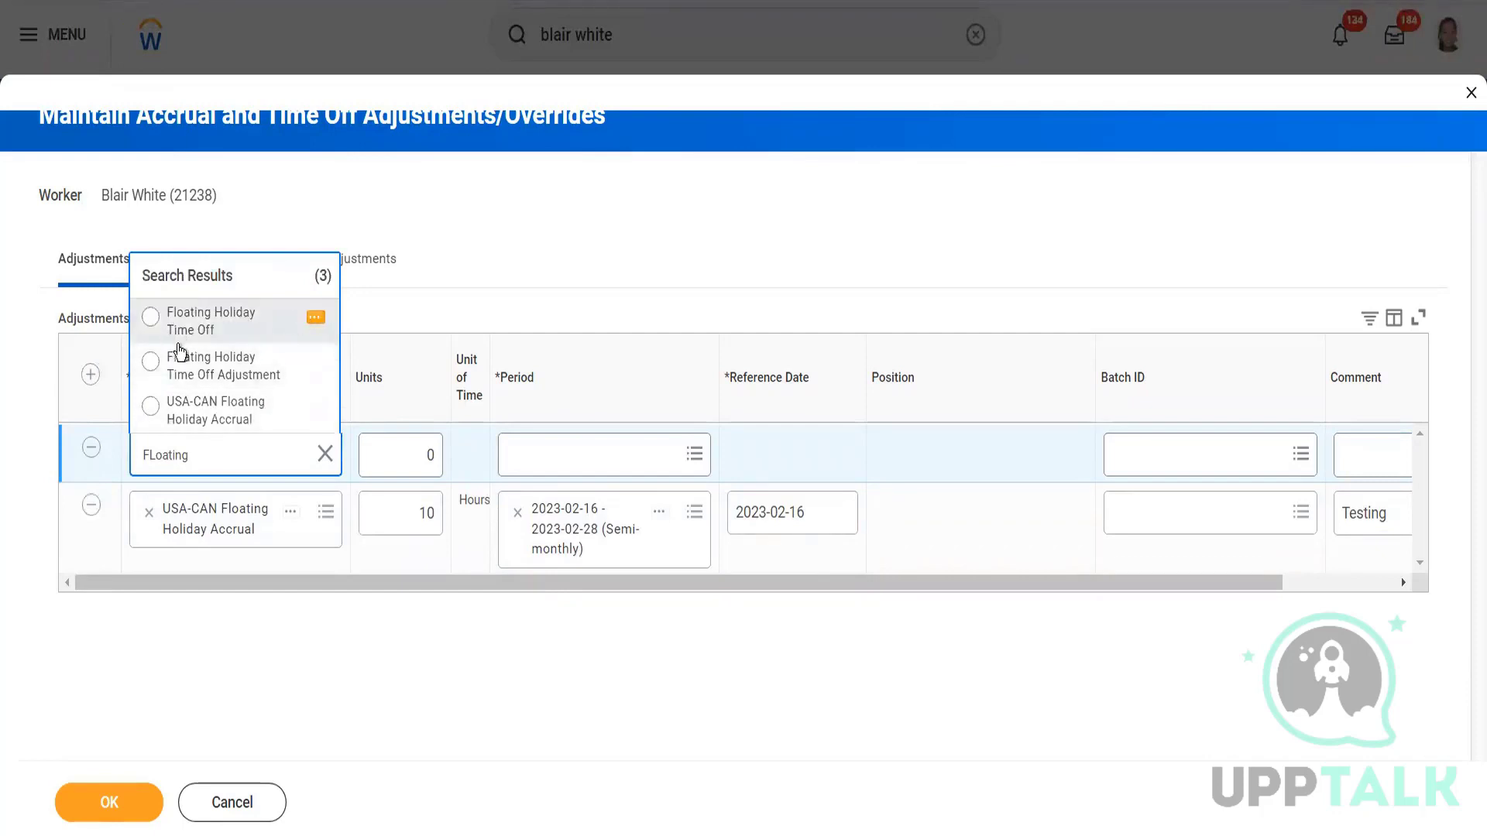
click(316, 319)
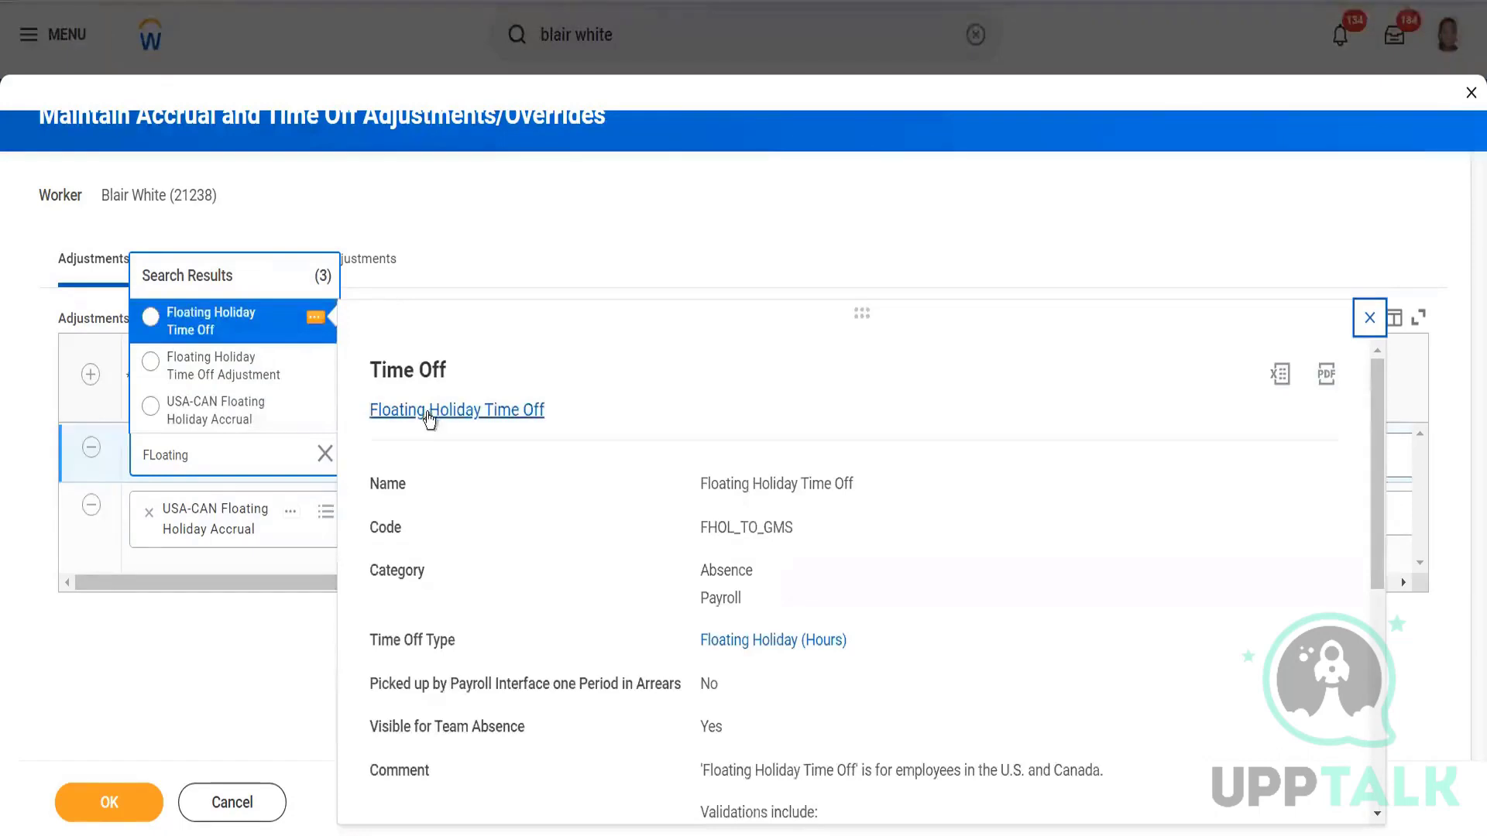
click(292, 515)
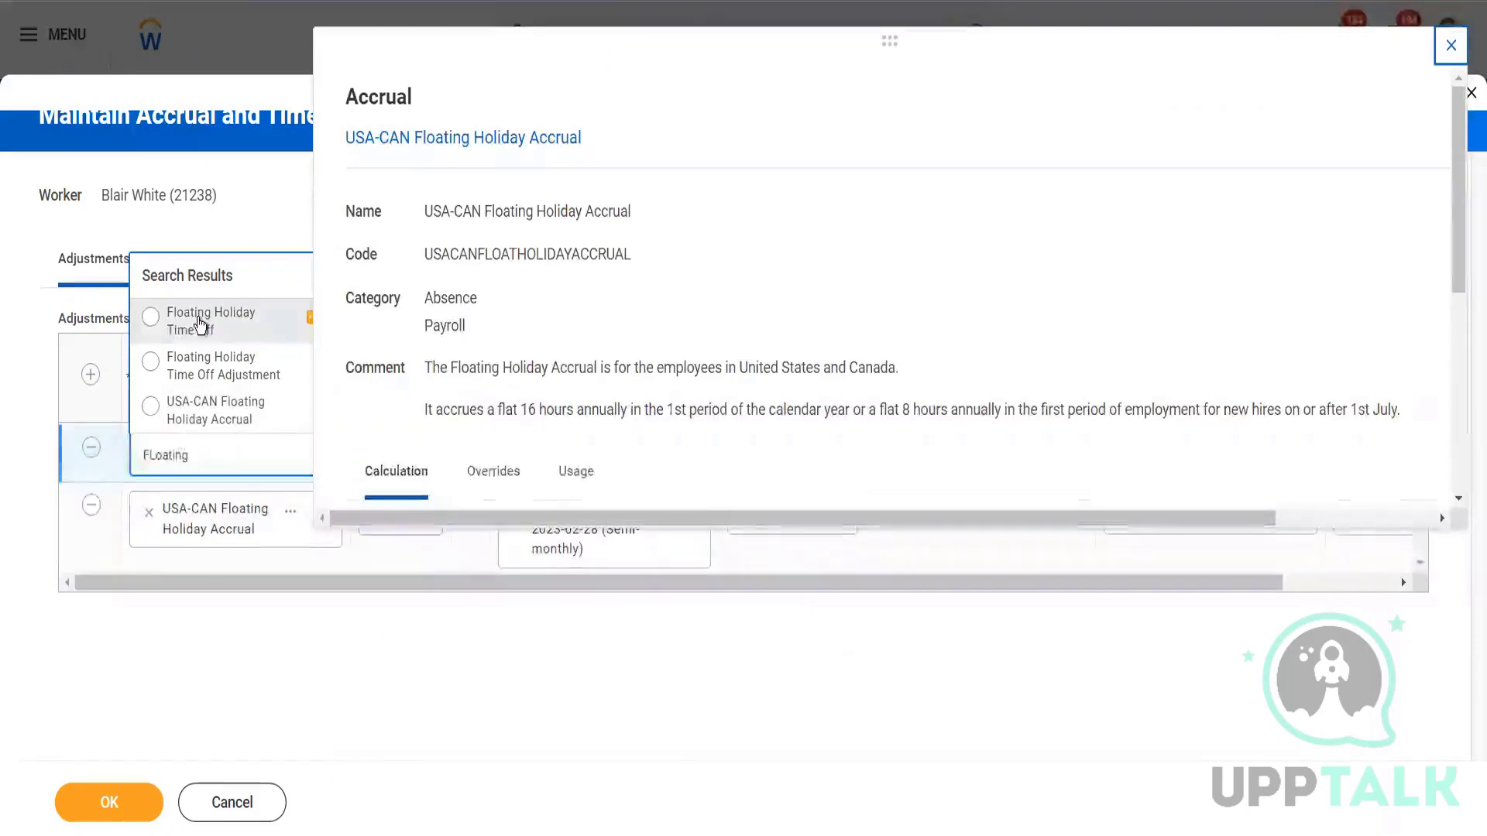
click(457, 685)
Enter 5 units, period 2023-02-16 - 2023-02-28, and comment 'Testing' on the new row.
click(433, 456)
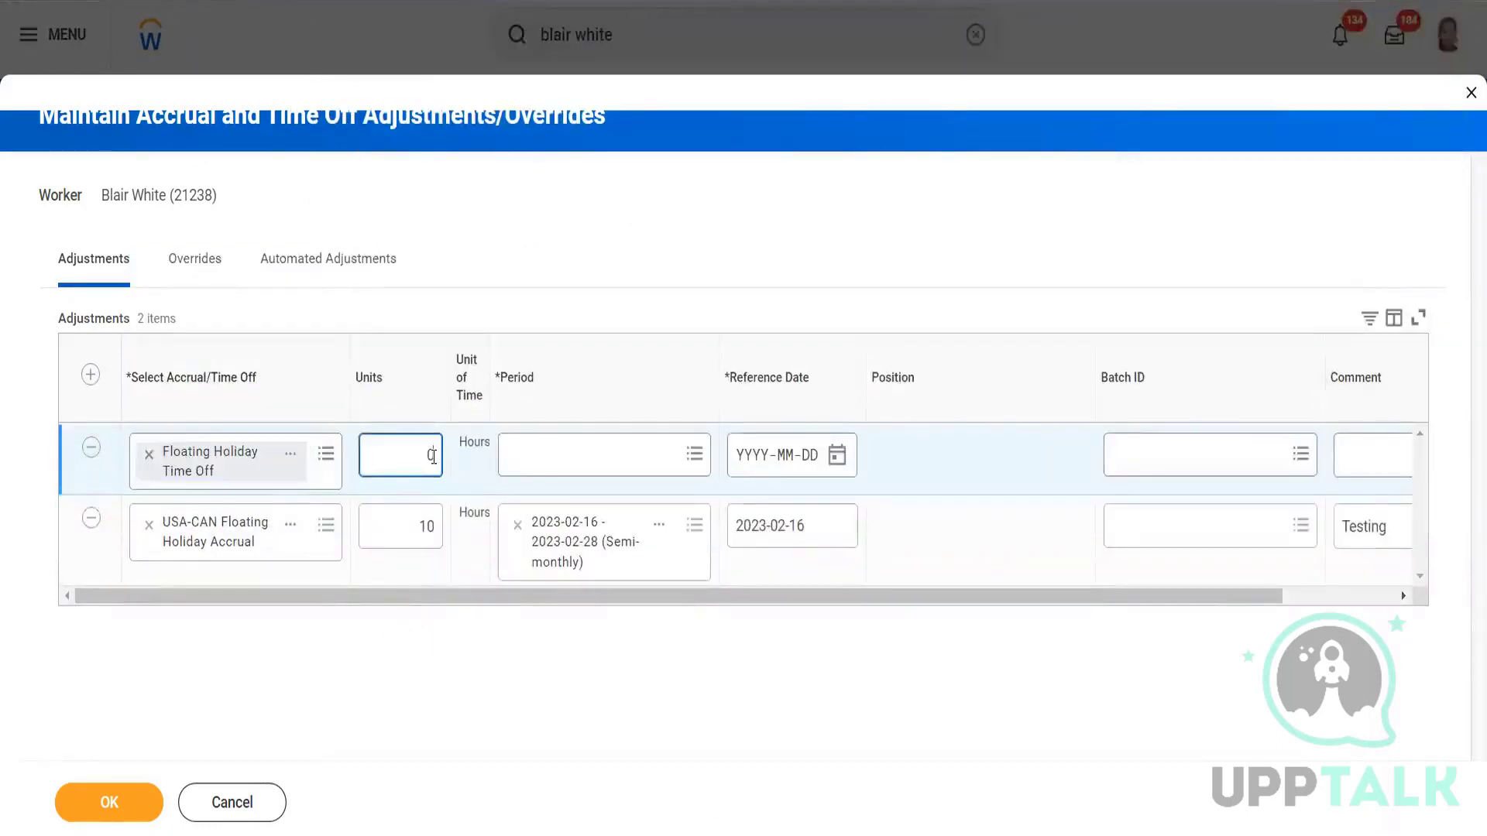
text(5)
click(671, 460)
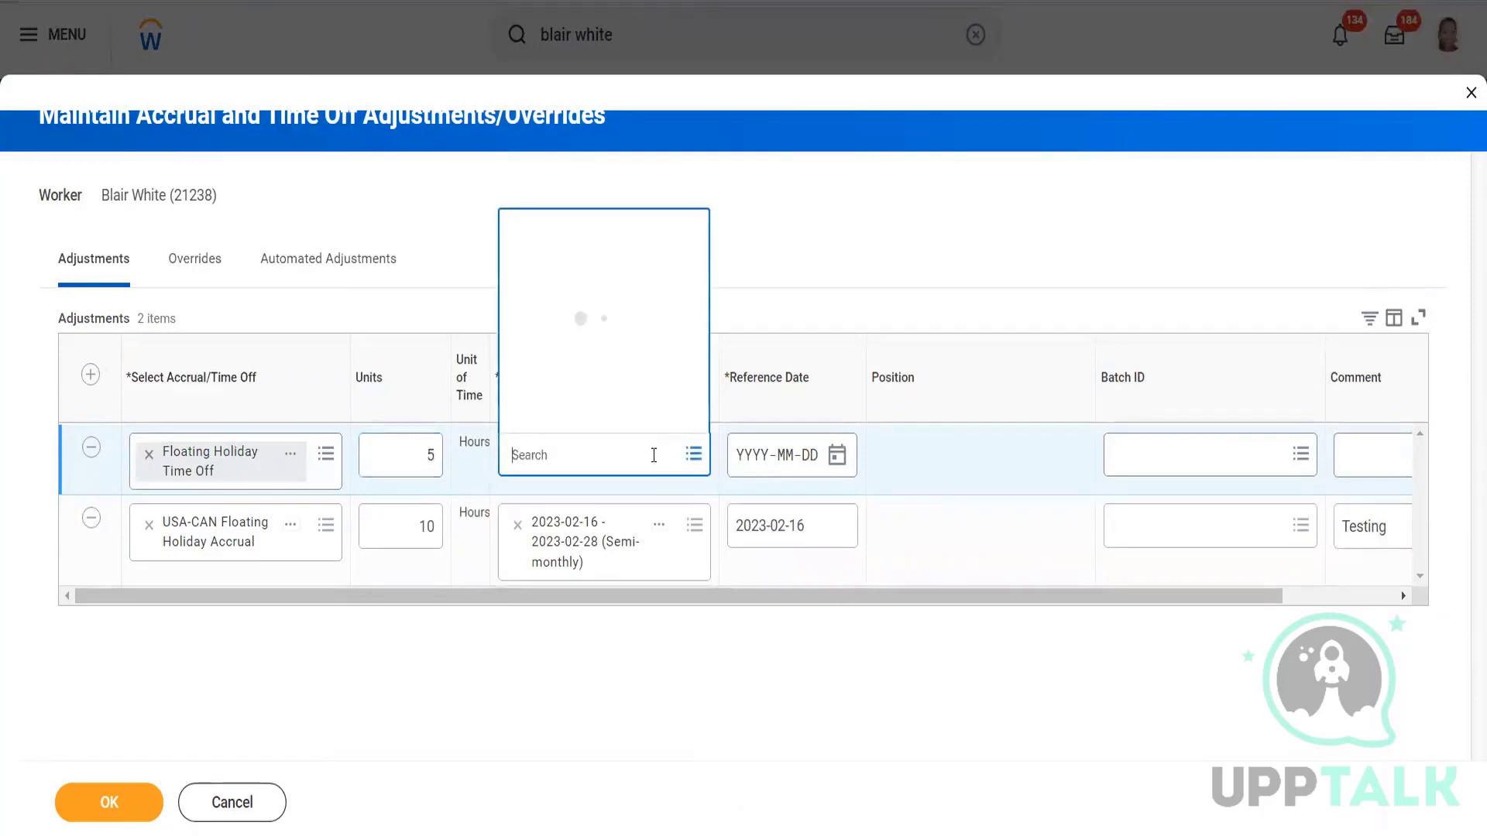
click(587, 380)
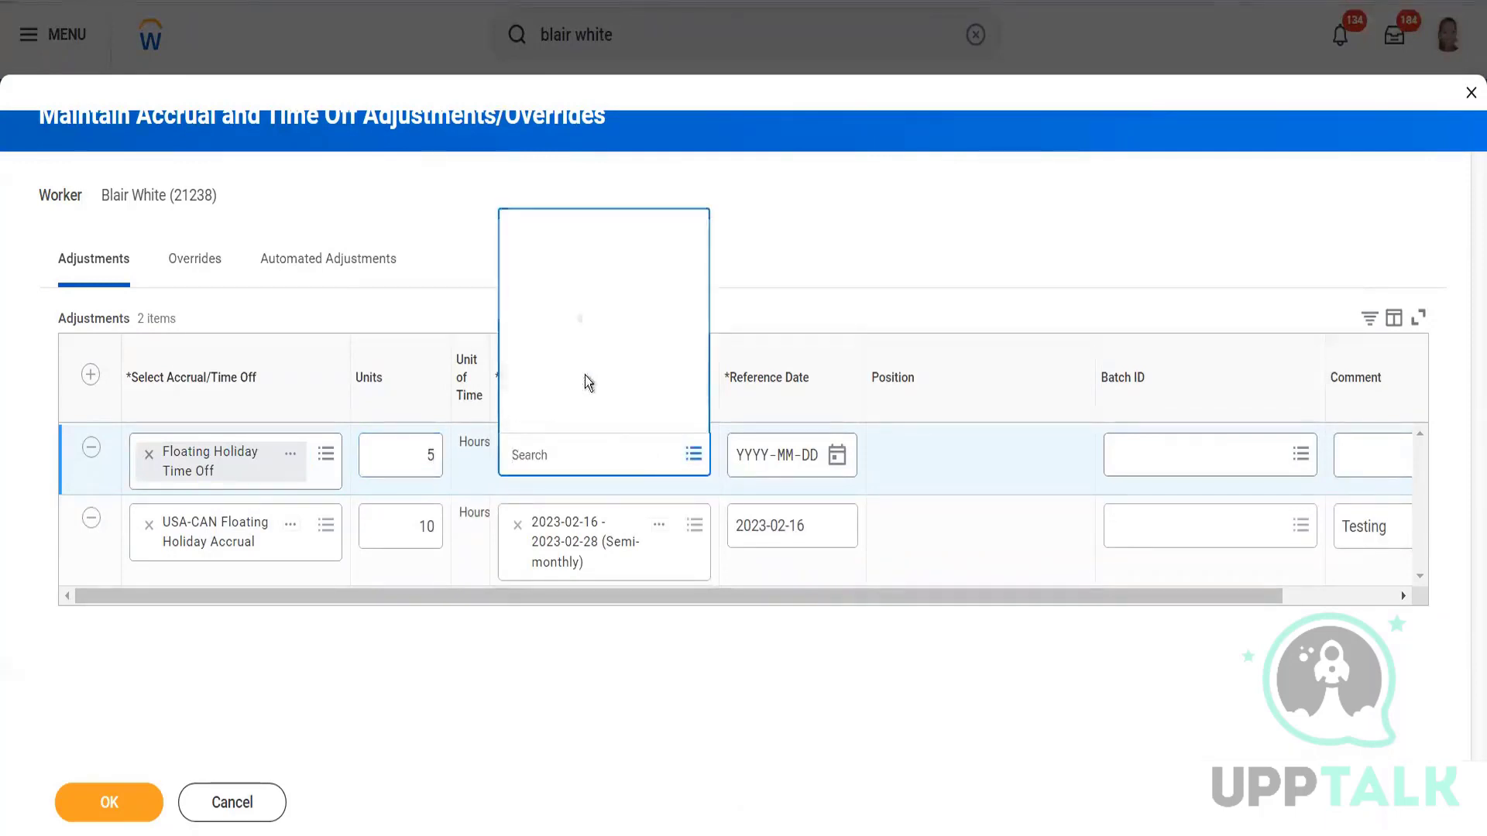
click(556, 116)
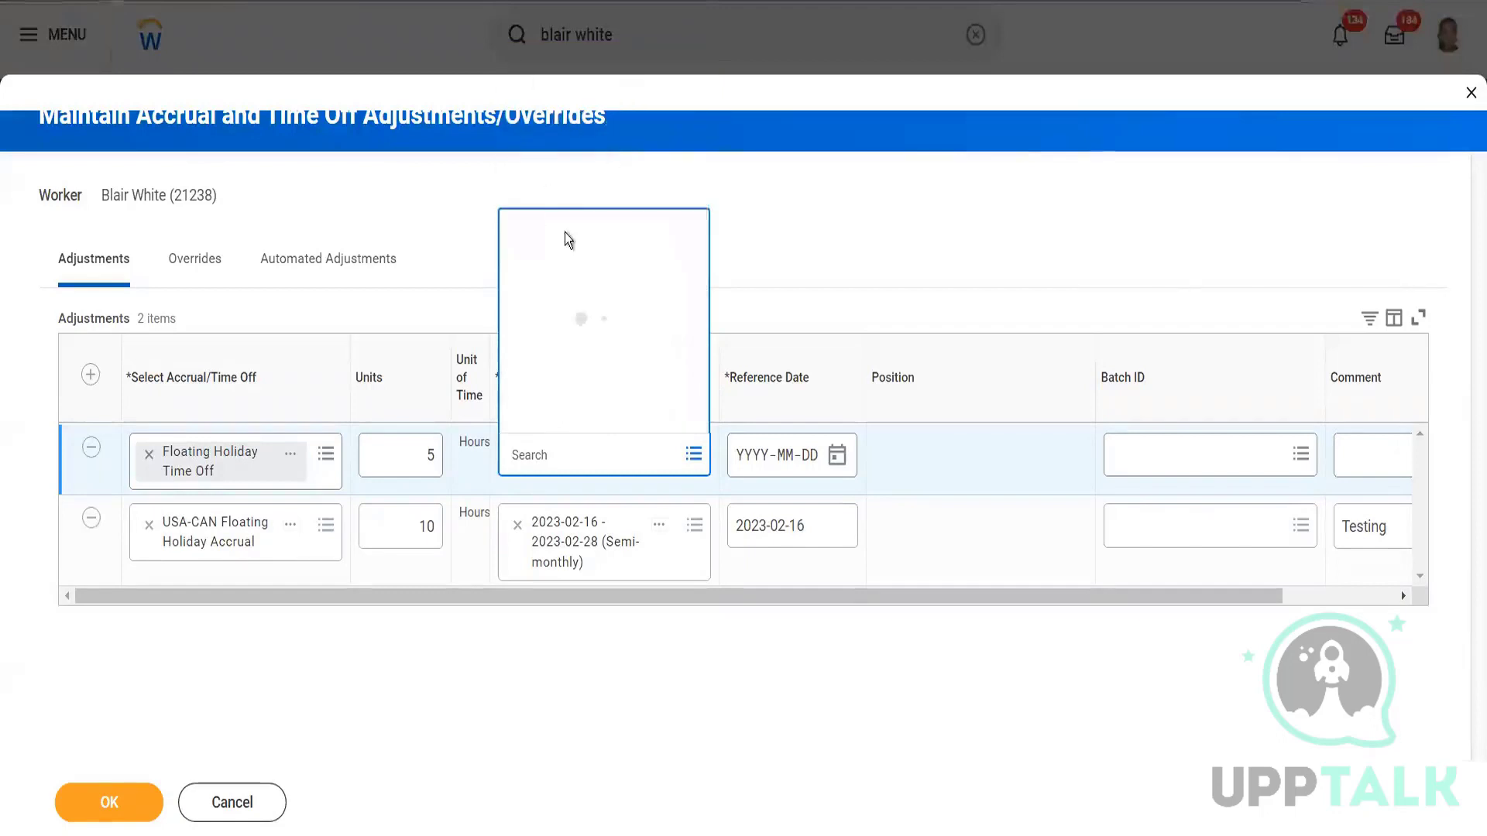
click(579, 378)
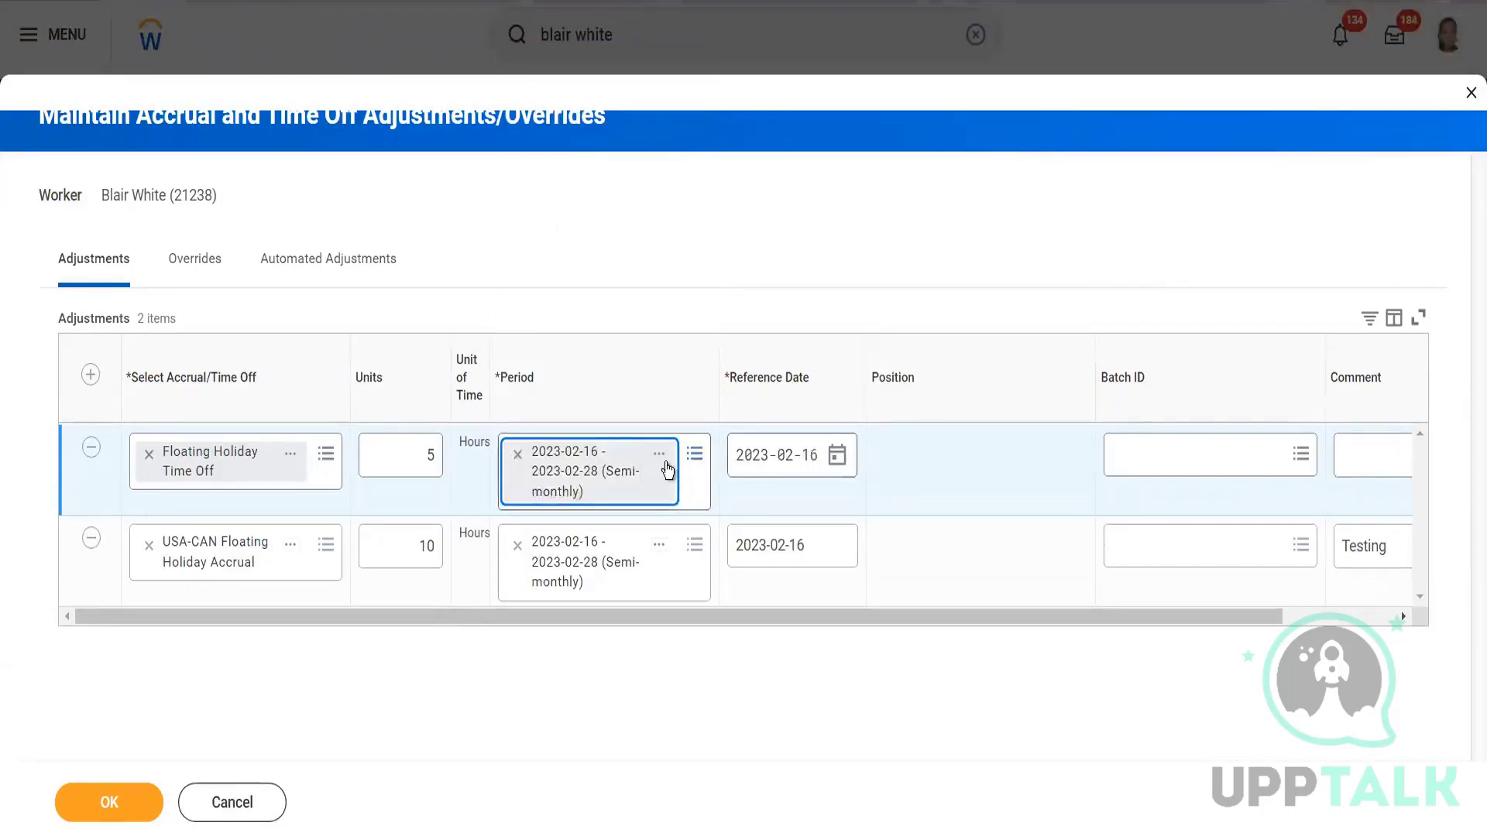
click(1365, 457)
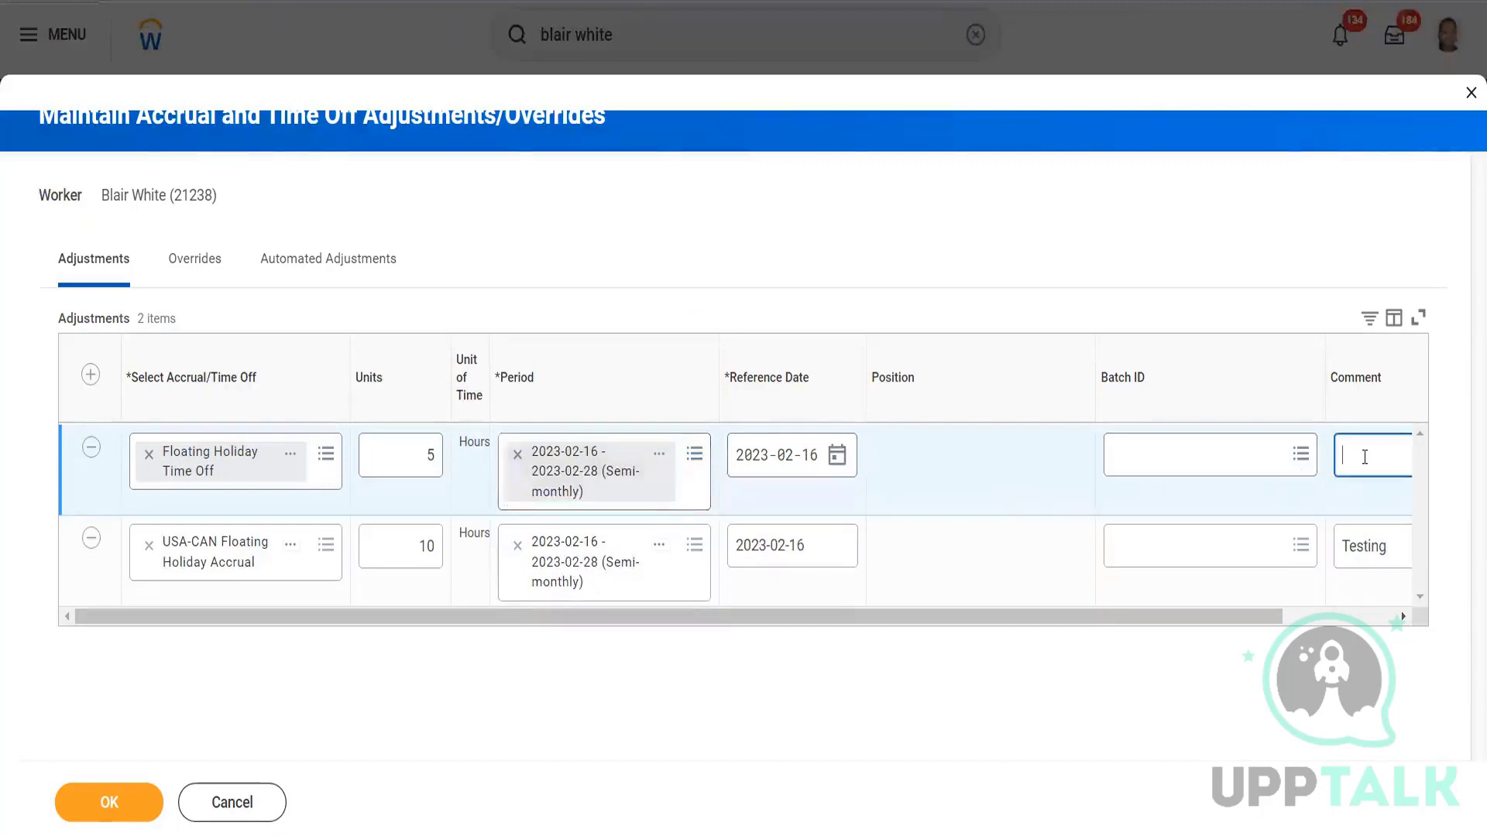
text(Testing)
Submit the 10-hour accrual and 5-hour Floating Holiday adjustments, then bring up the worker's related actions.
click(512, 325)
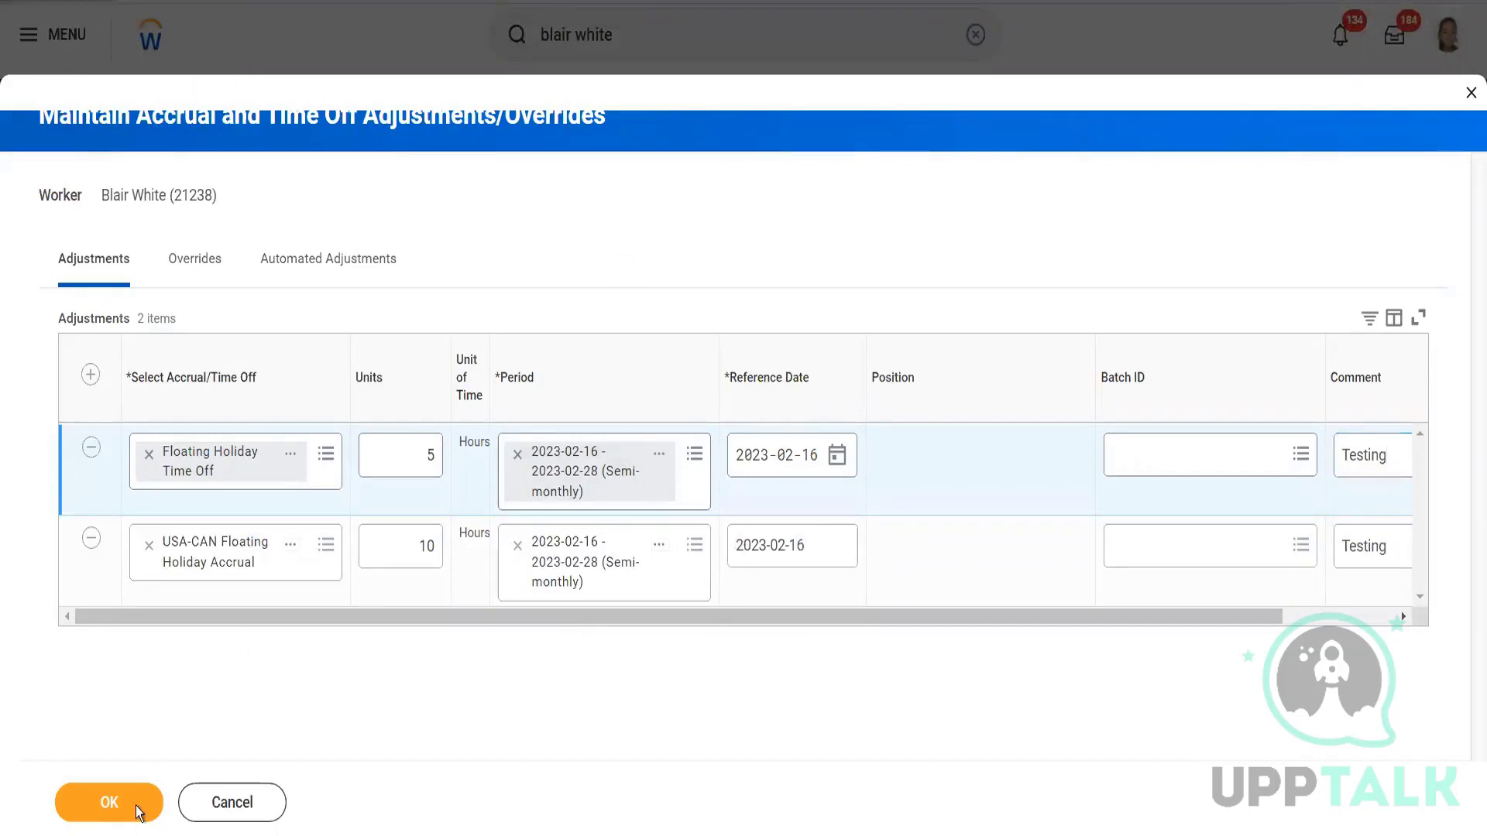
click(130, 810)
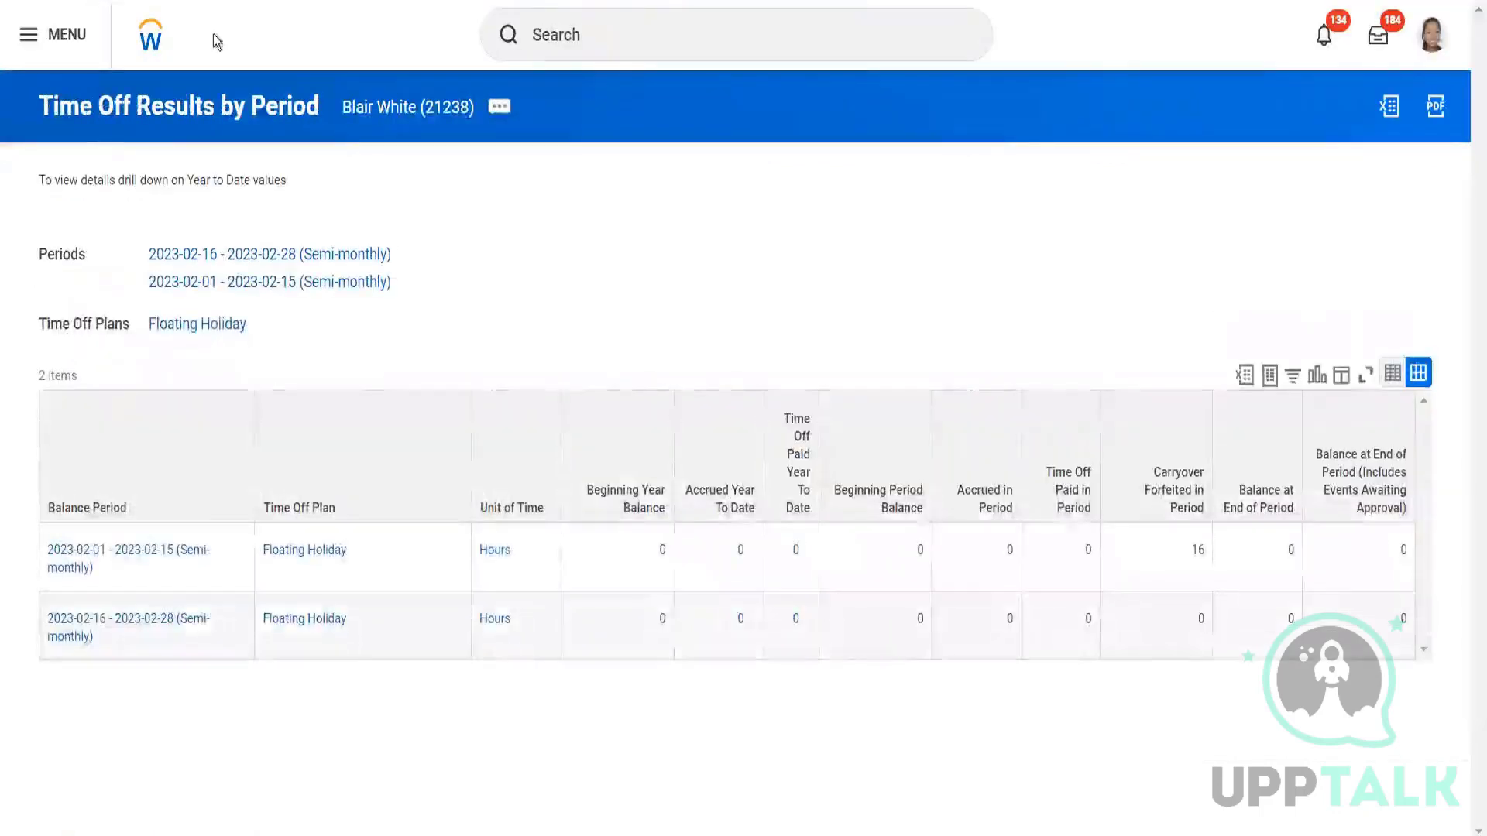
click(1009, 632)
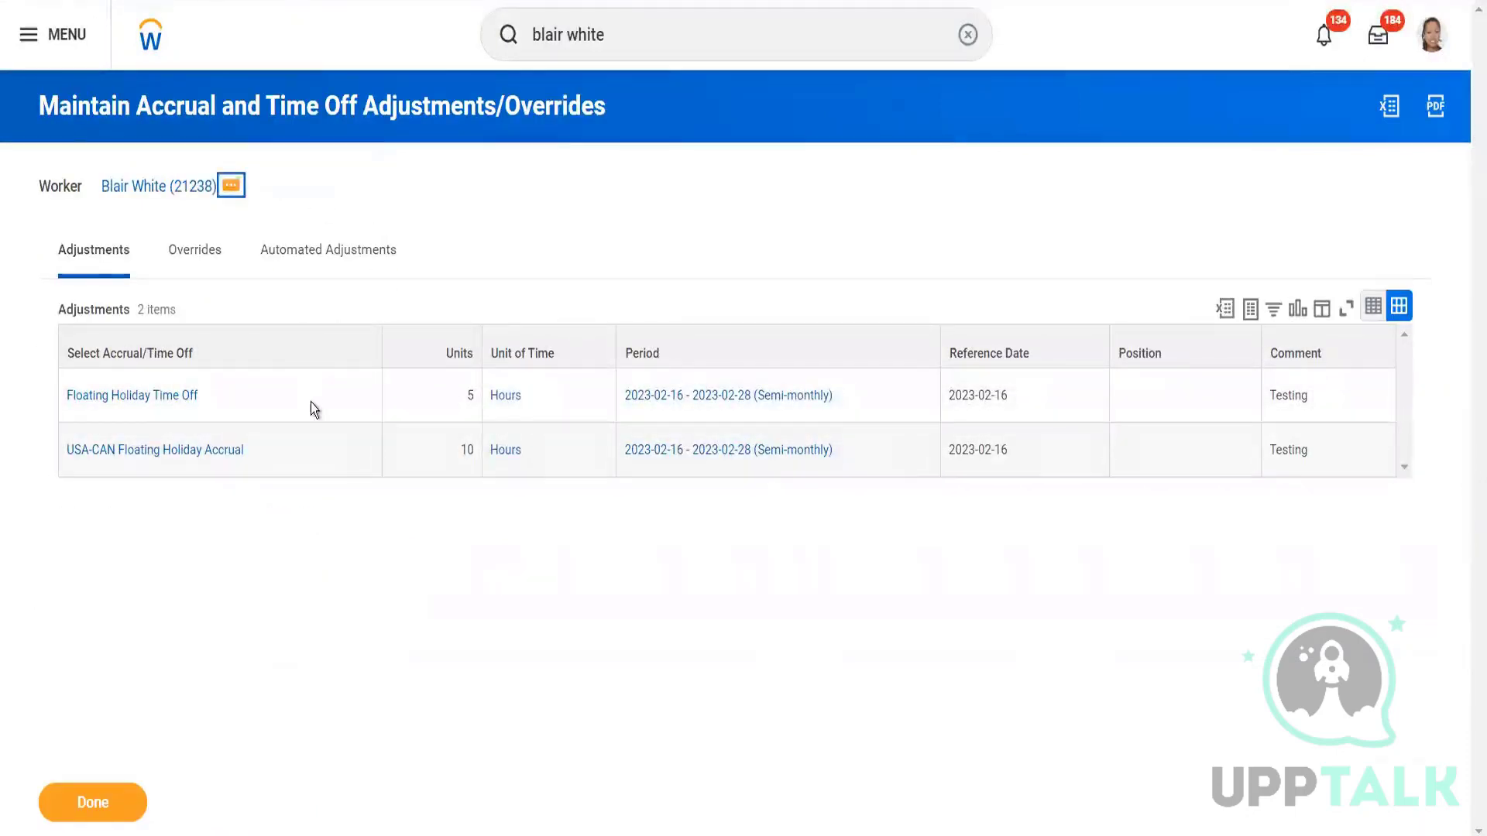
click(231, 186)
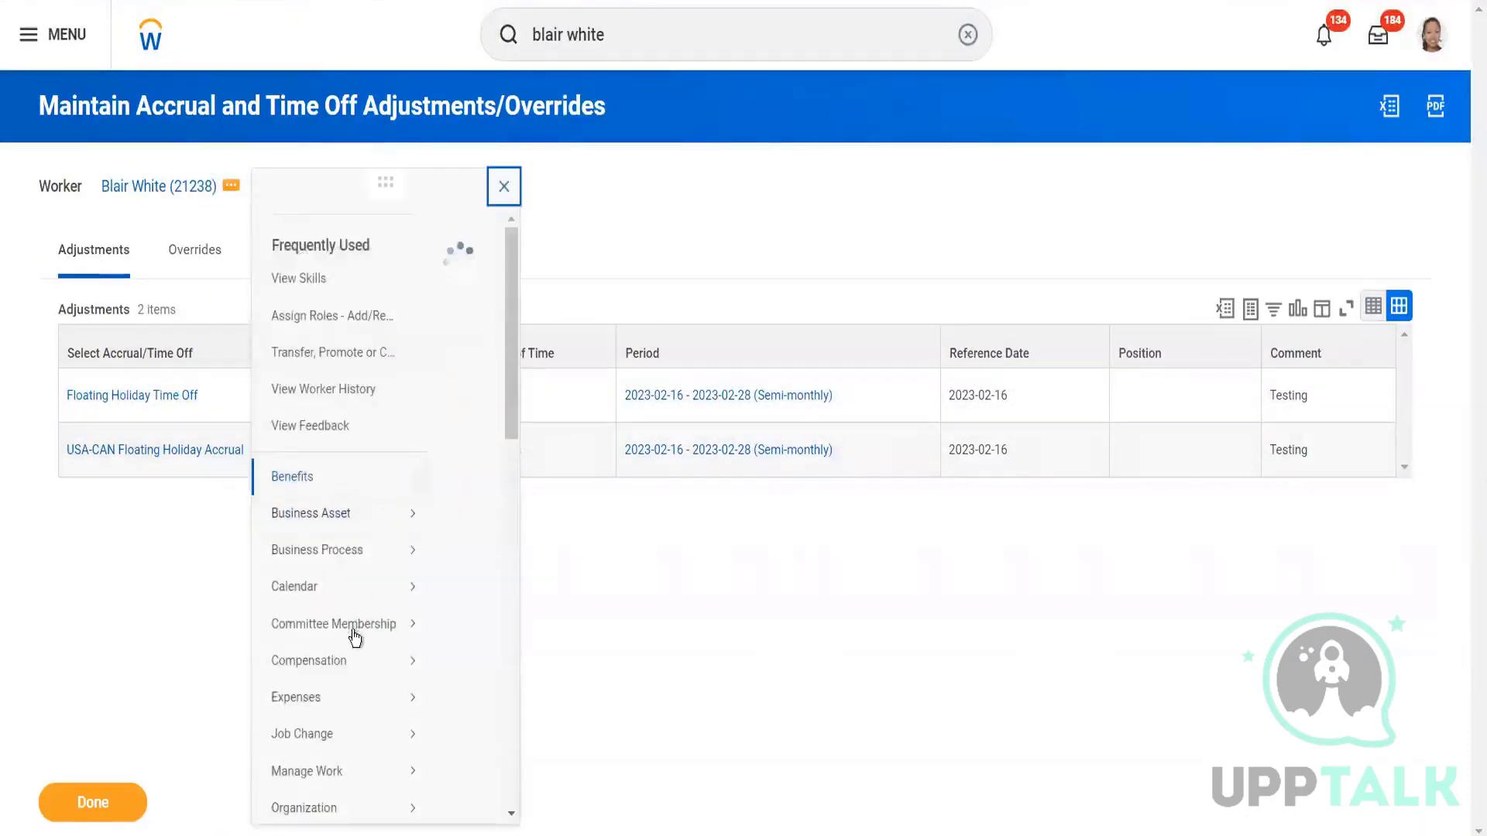
scroll(352, 620, down, 5)
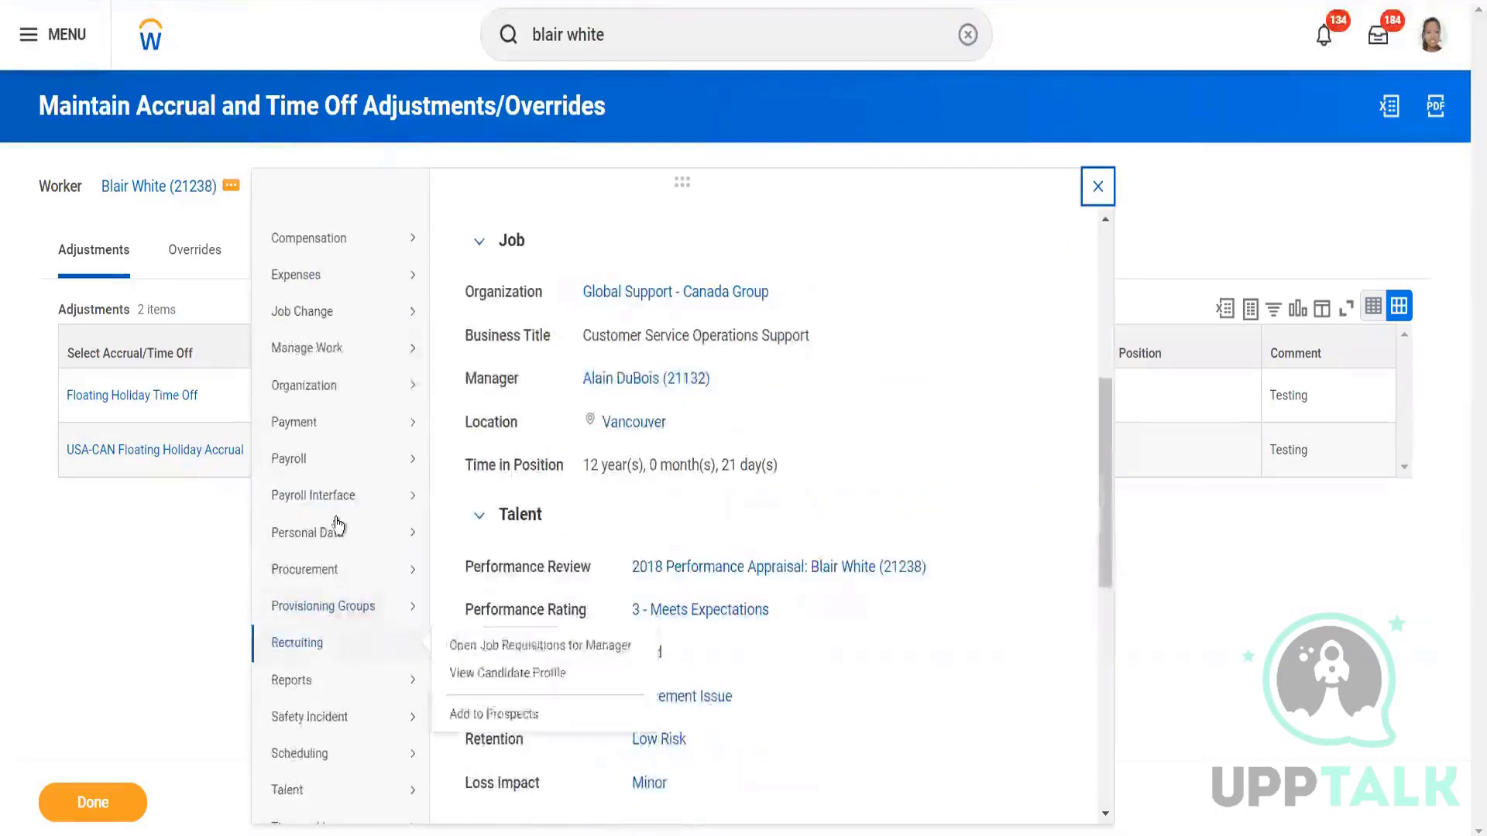
Reopen Maintain Accrual and Time Off Adjustments/Overrides under Time and Leave and show its Overrides tab.
scroll(332, 663, down, 5)
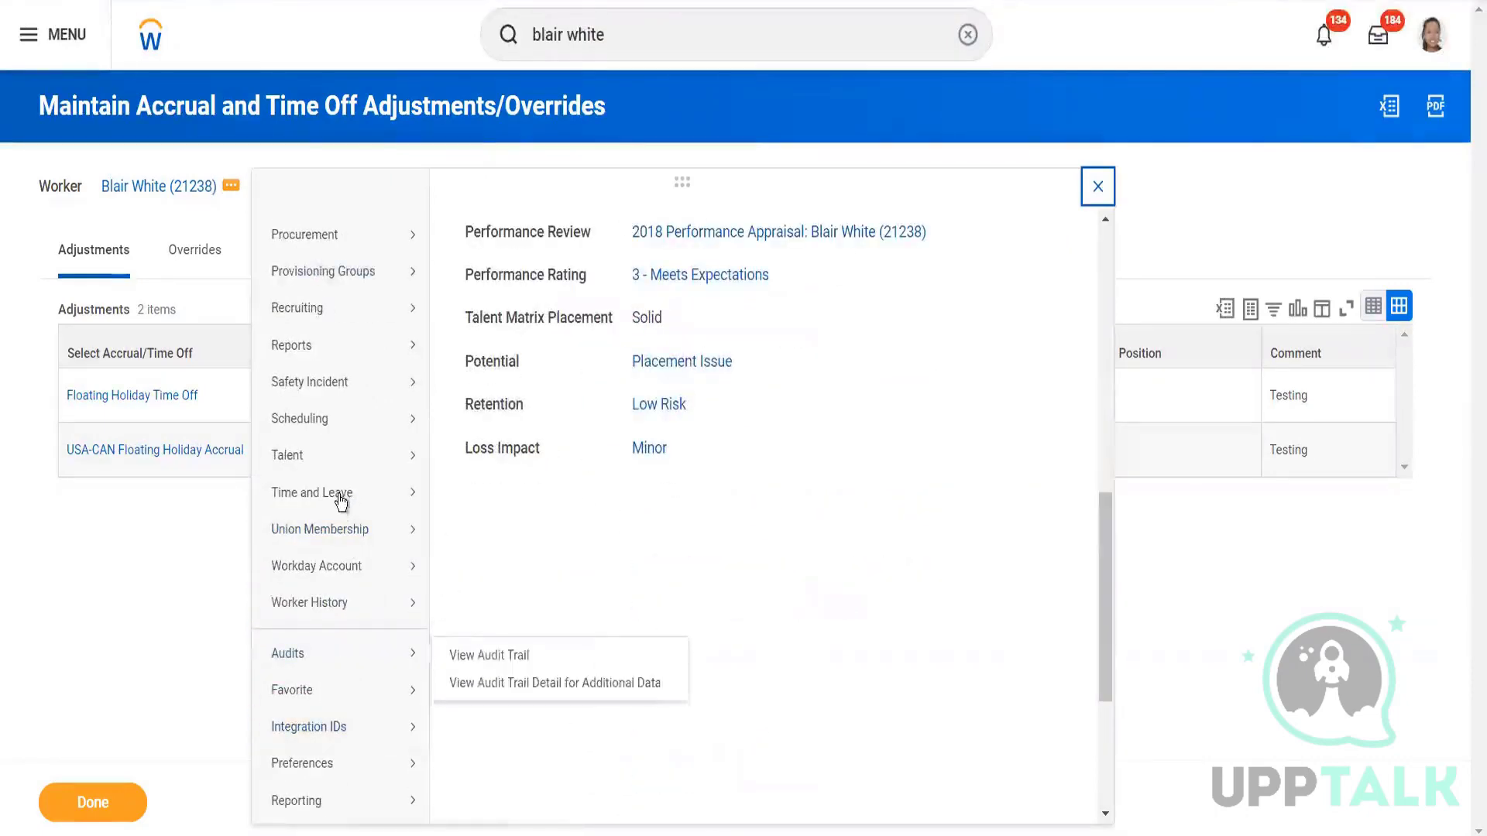
mouse_move(337, 500)
click(531, 512)
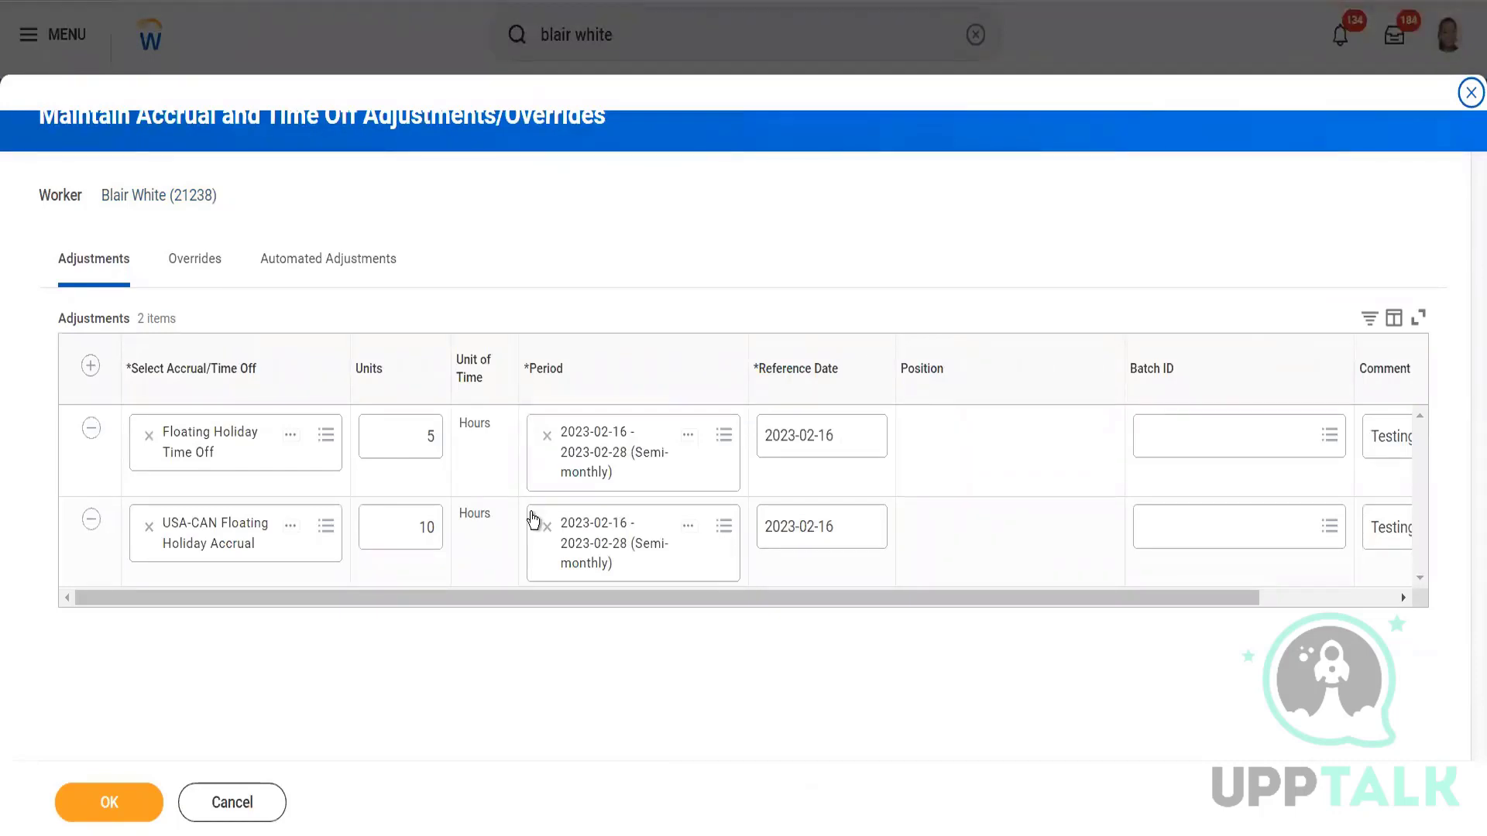
click(192, 260)
Add and submit a 35-hour USA-CAN Floating Holiday Accrual override for 2023-02-16 – 2023-02-28 (Semi-monthly).
click(95, 375)
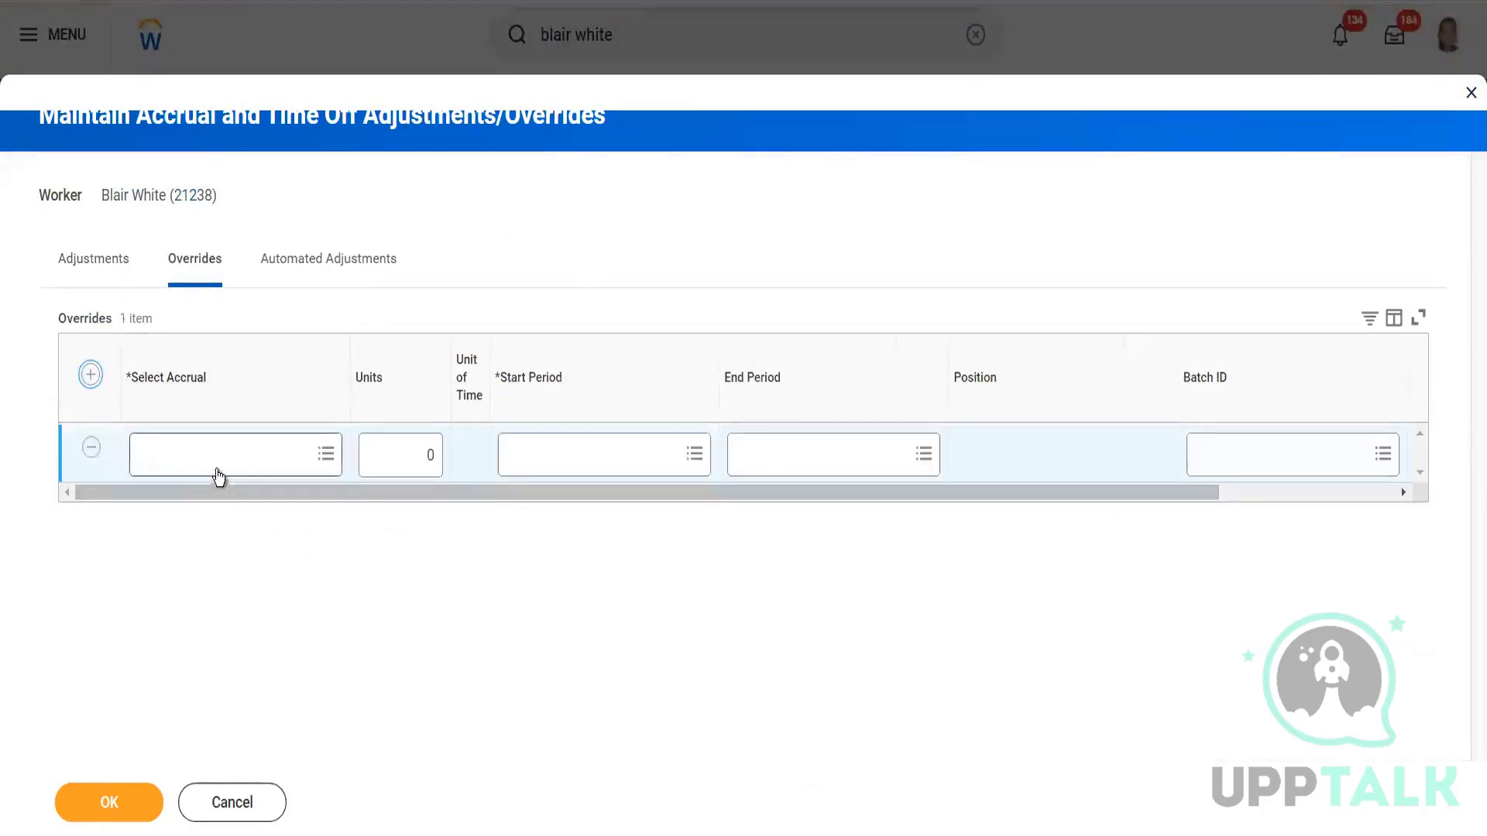
click(234, 458)
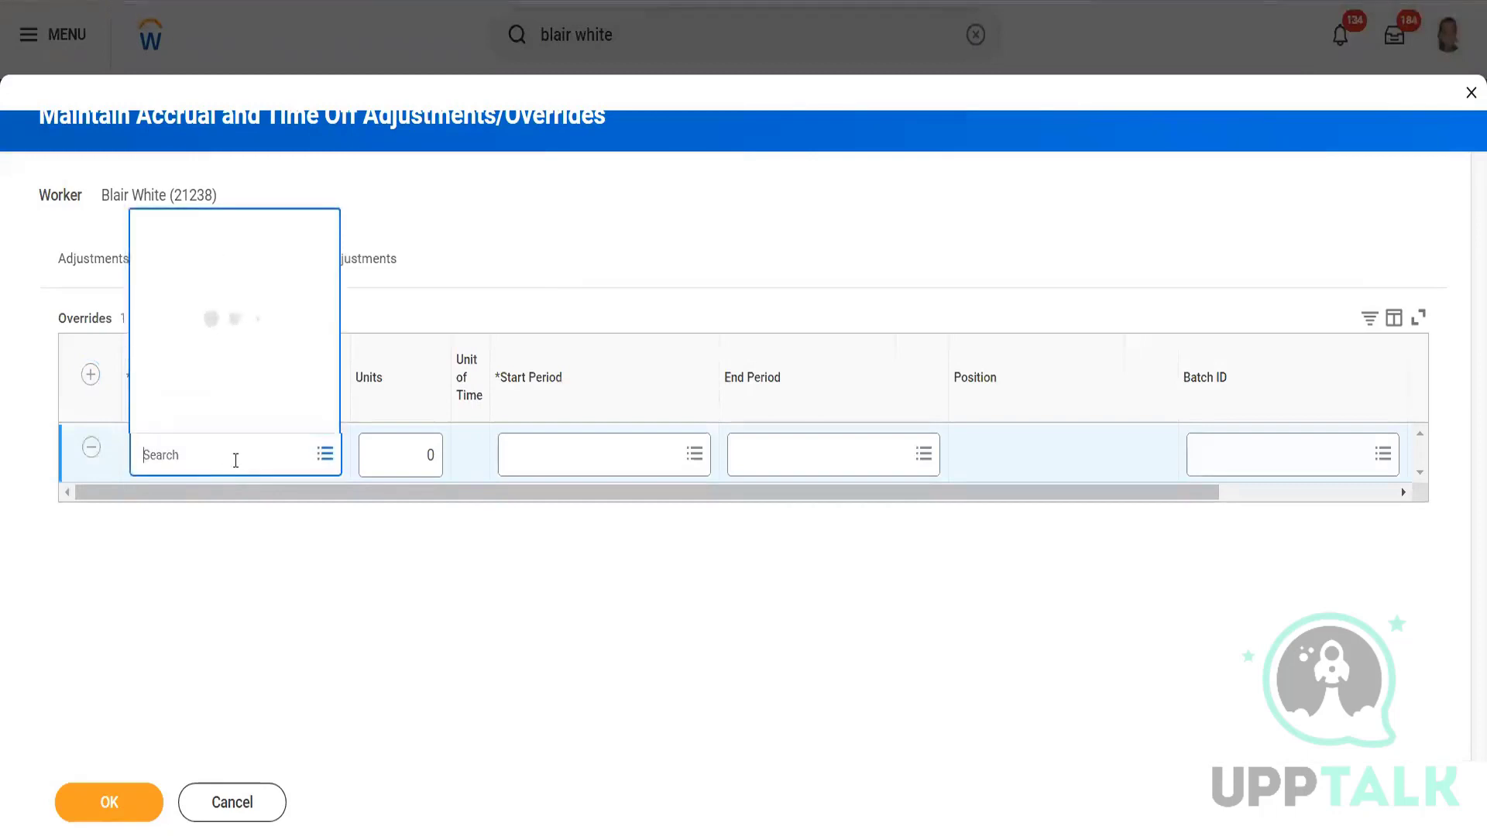
text(Floating Holiday Accrual)
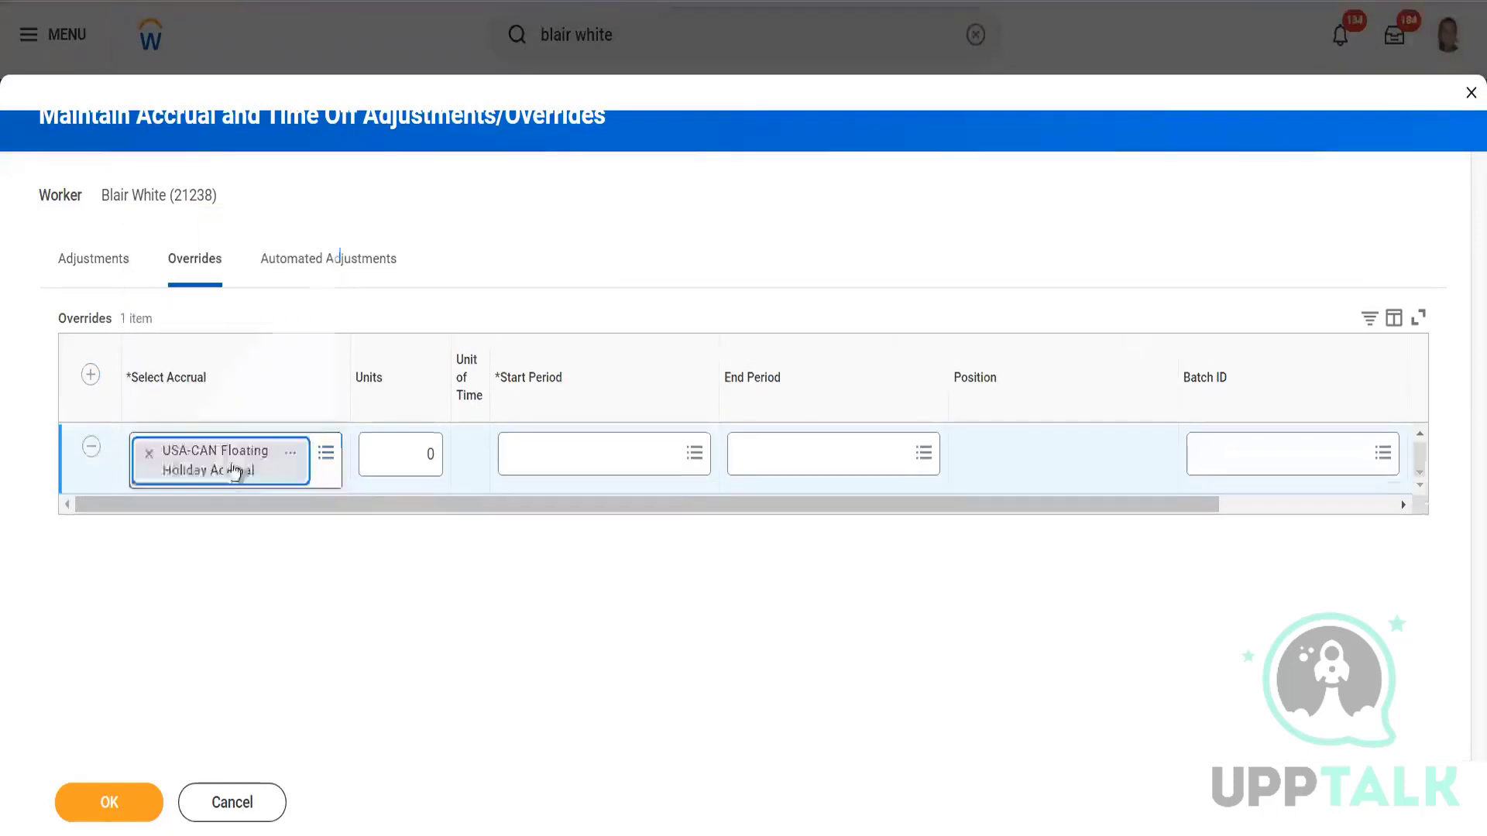
click(430, 457)
text(0)
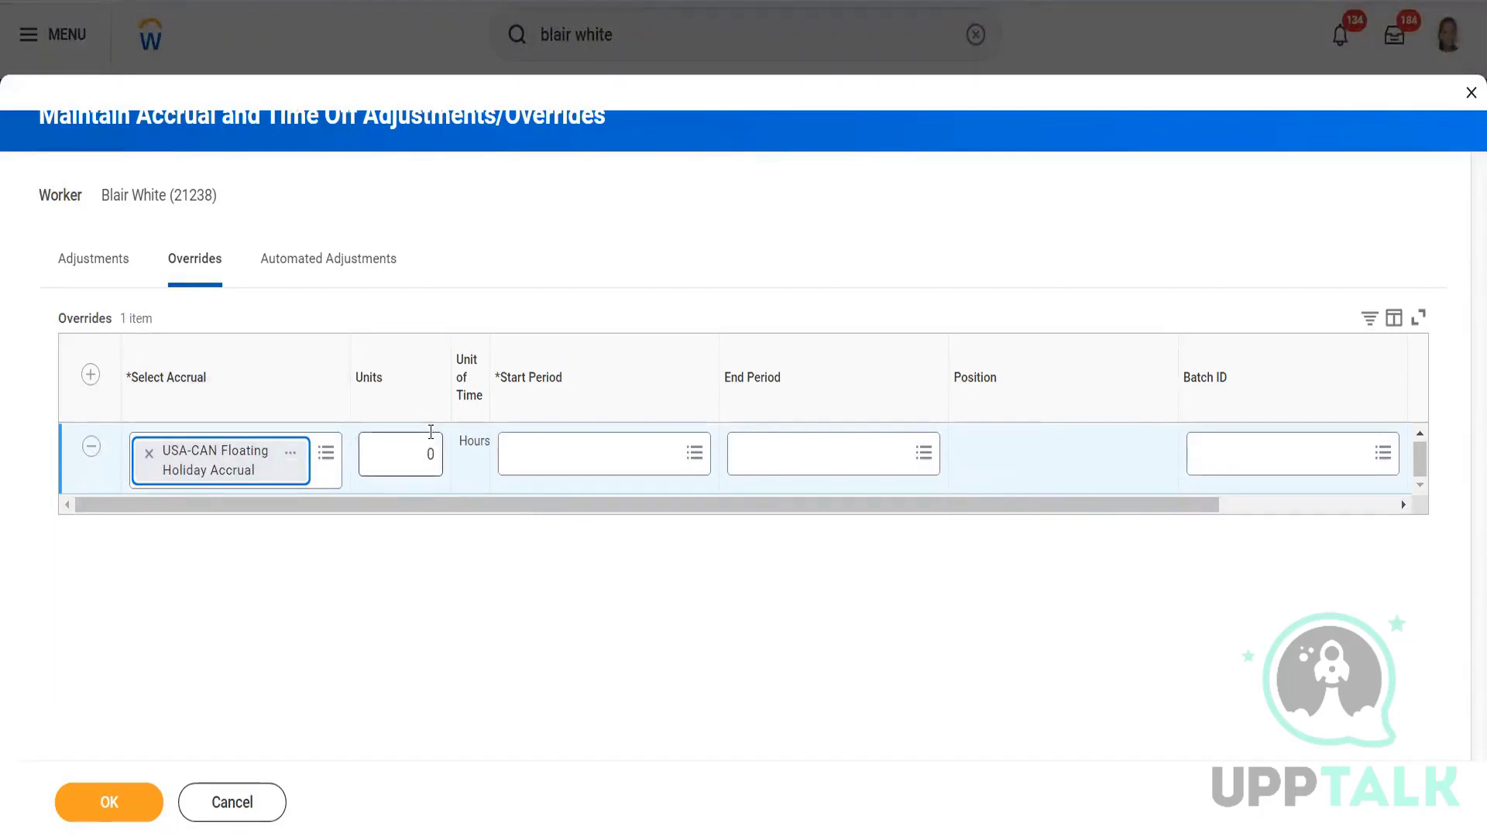
click(433, 465)
text(35)
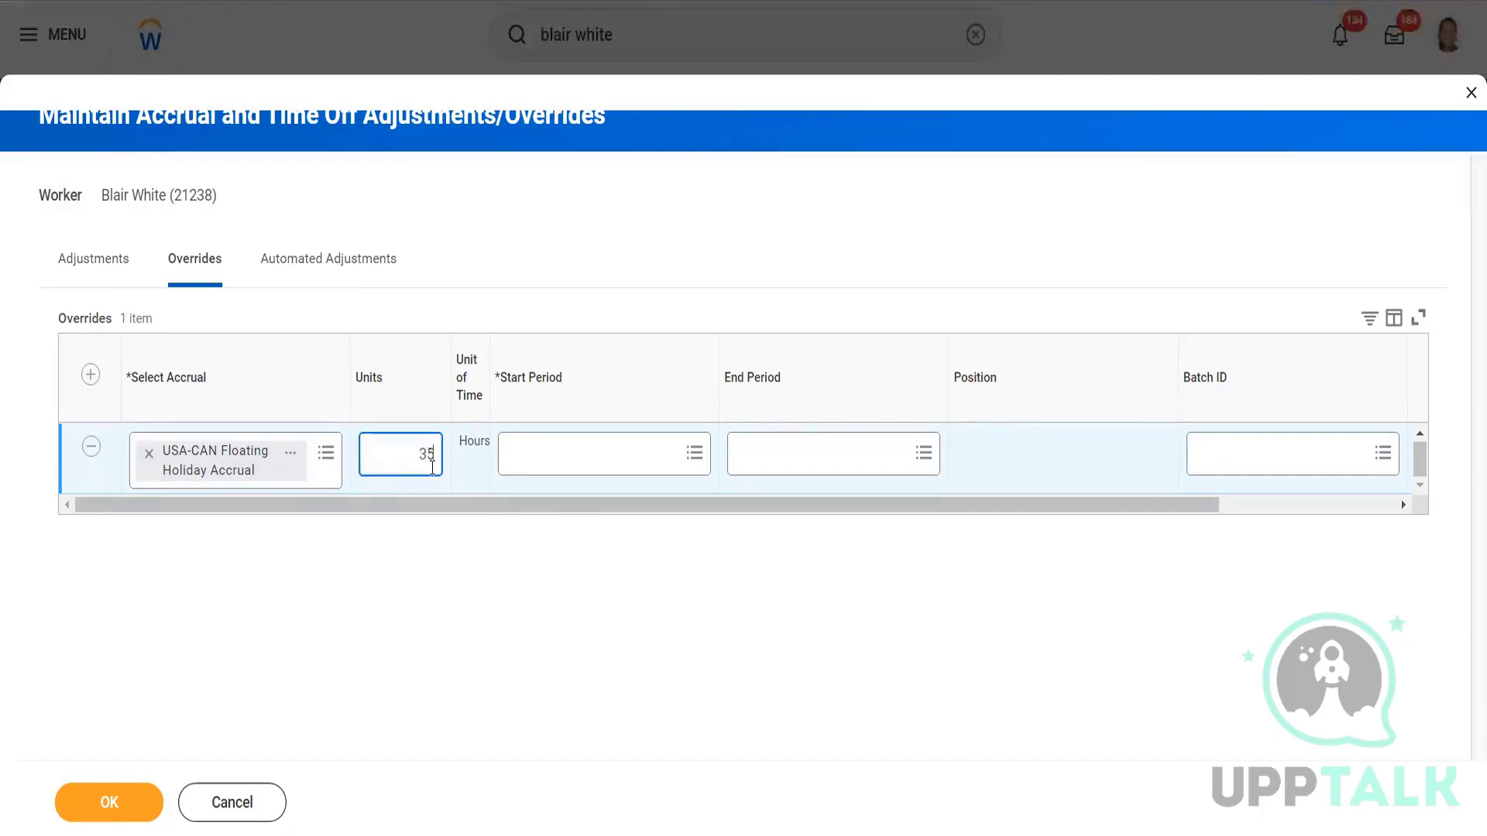
click(556, 455)
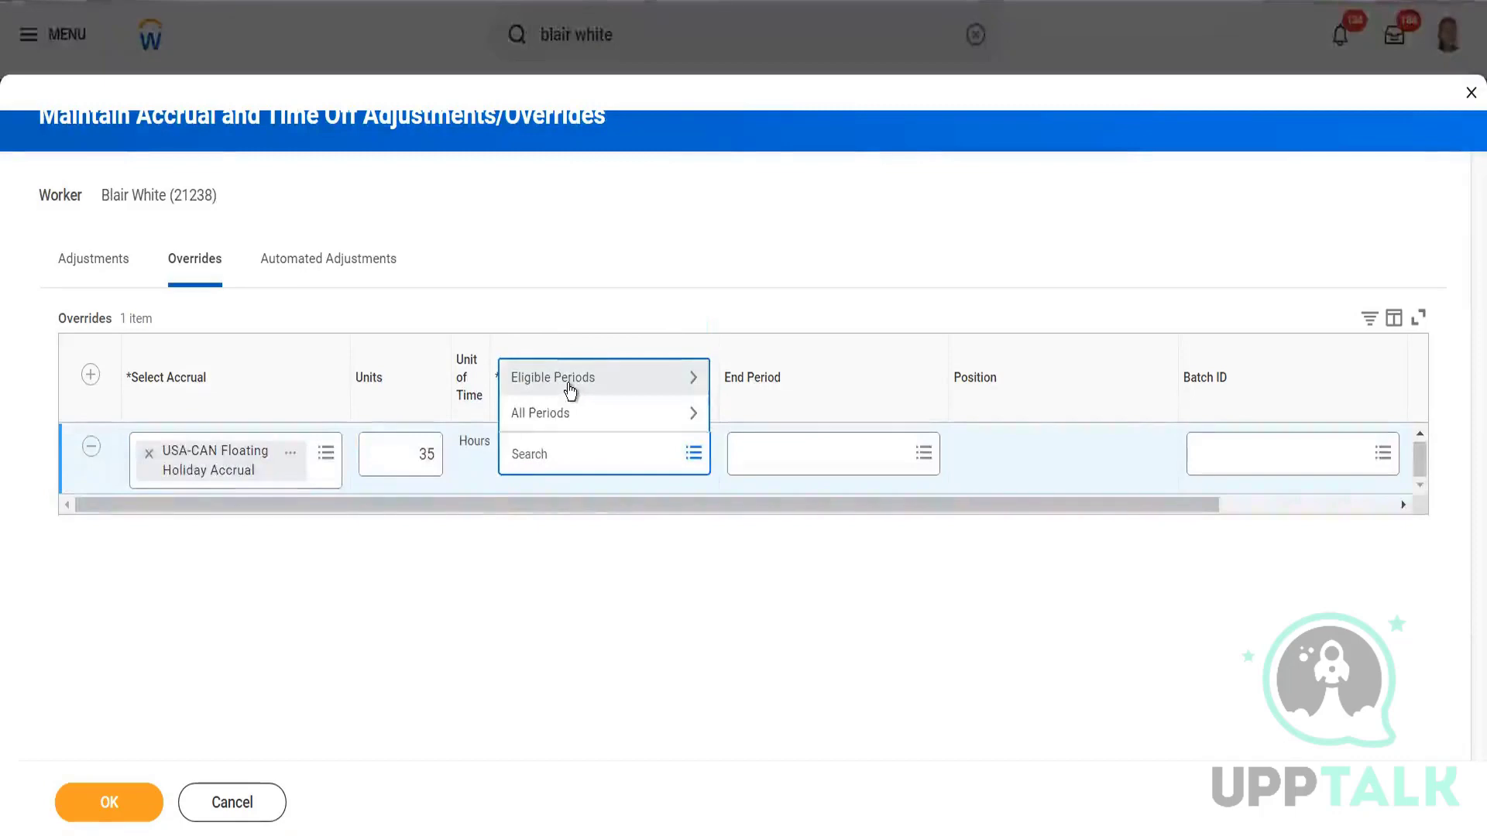
click(574, 380)
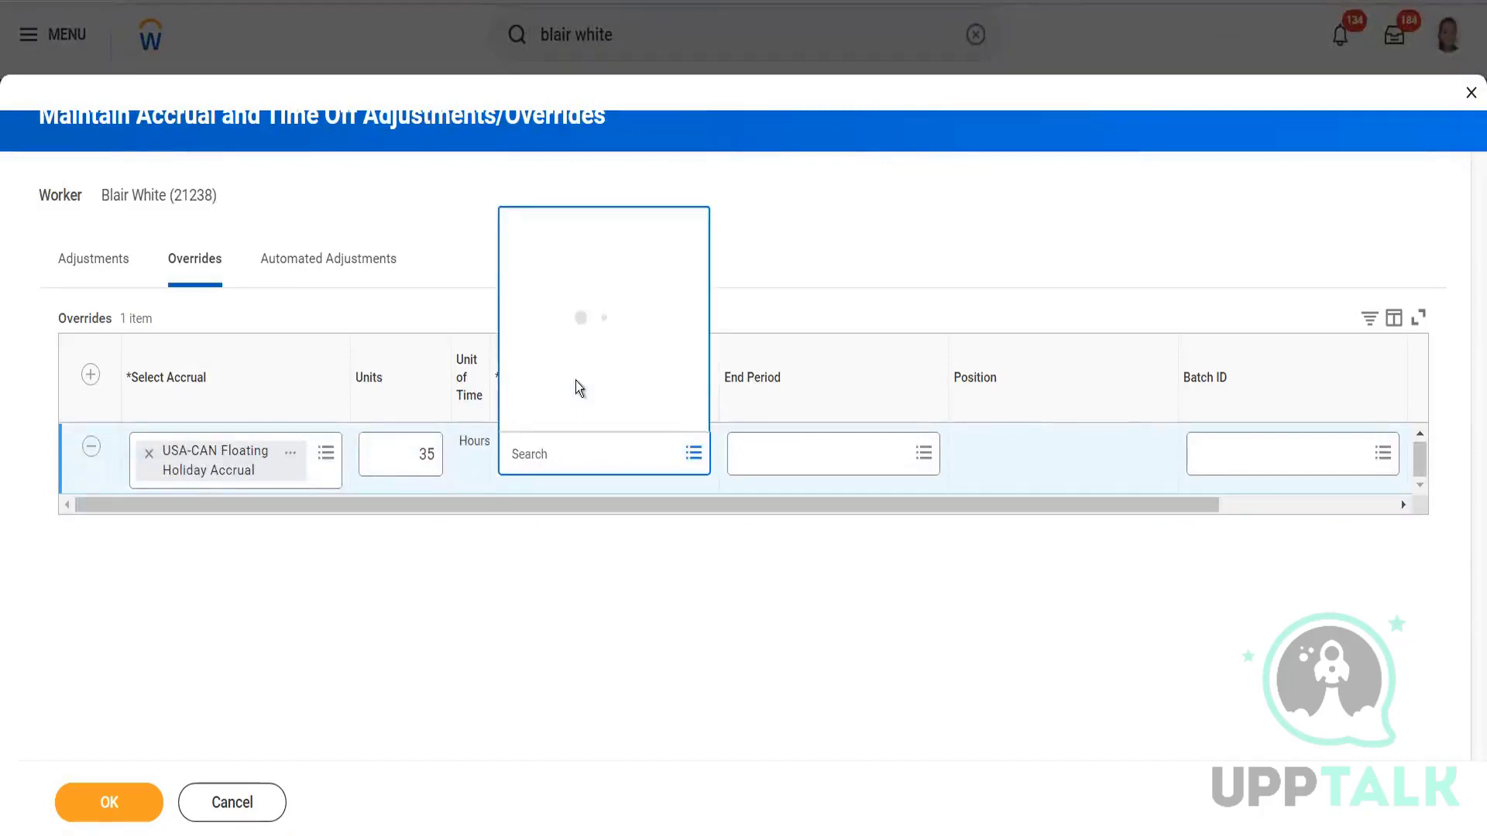
click(563, 109)
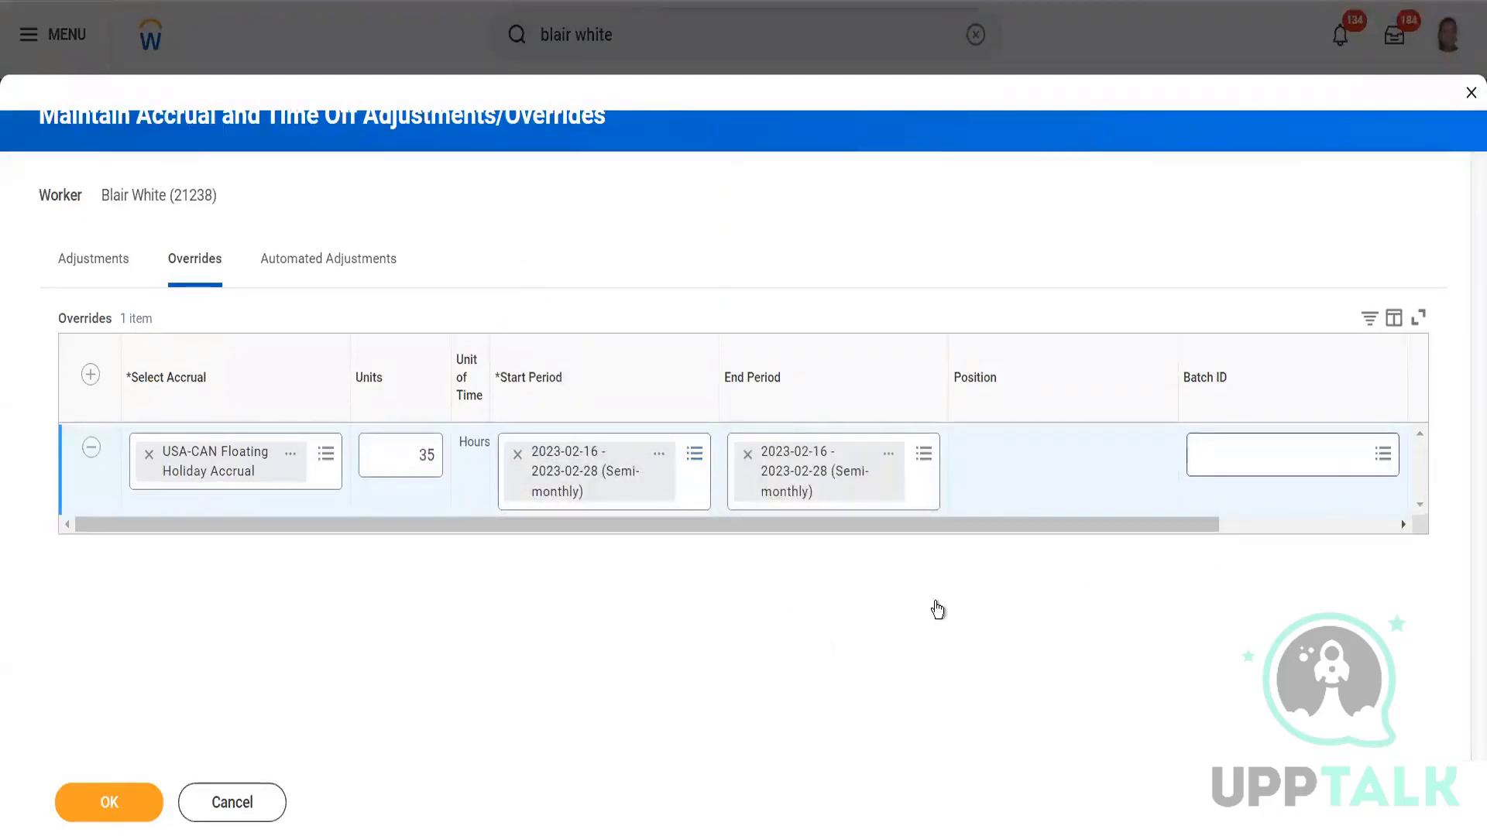
click(109, 802)
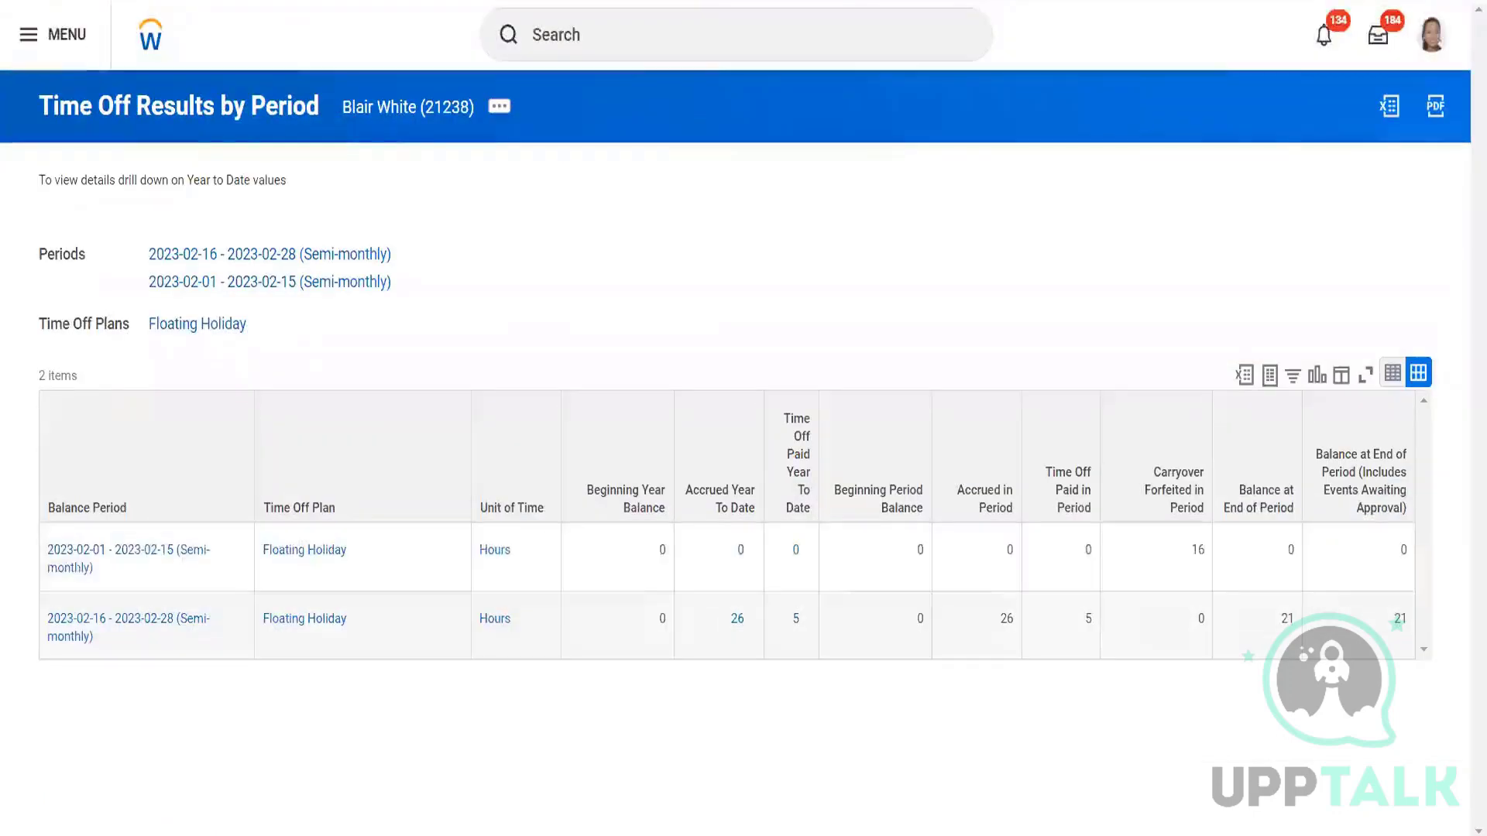
Refresh the results page and list the one saved 35-hour override on the Overrides tab.
key(F5)
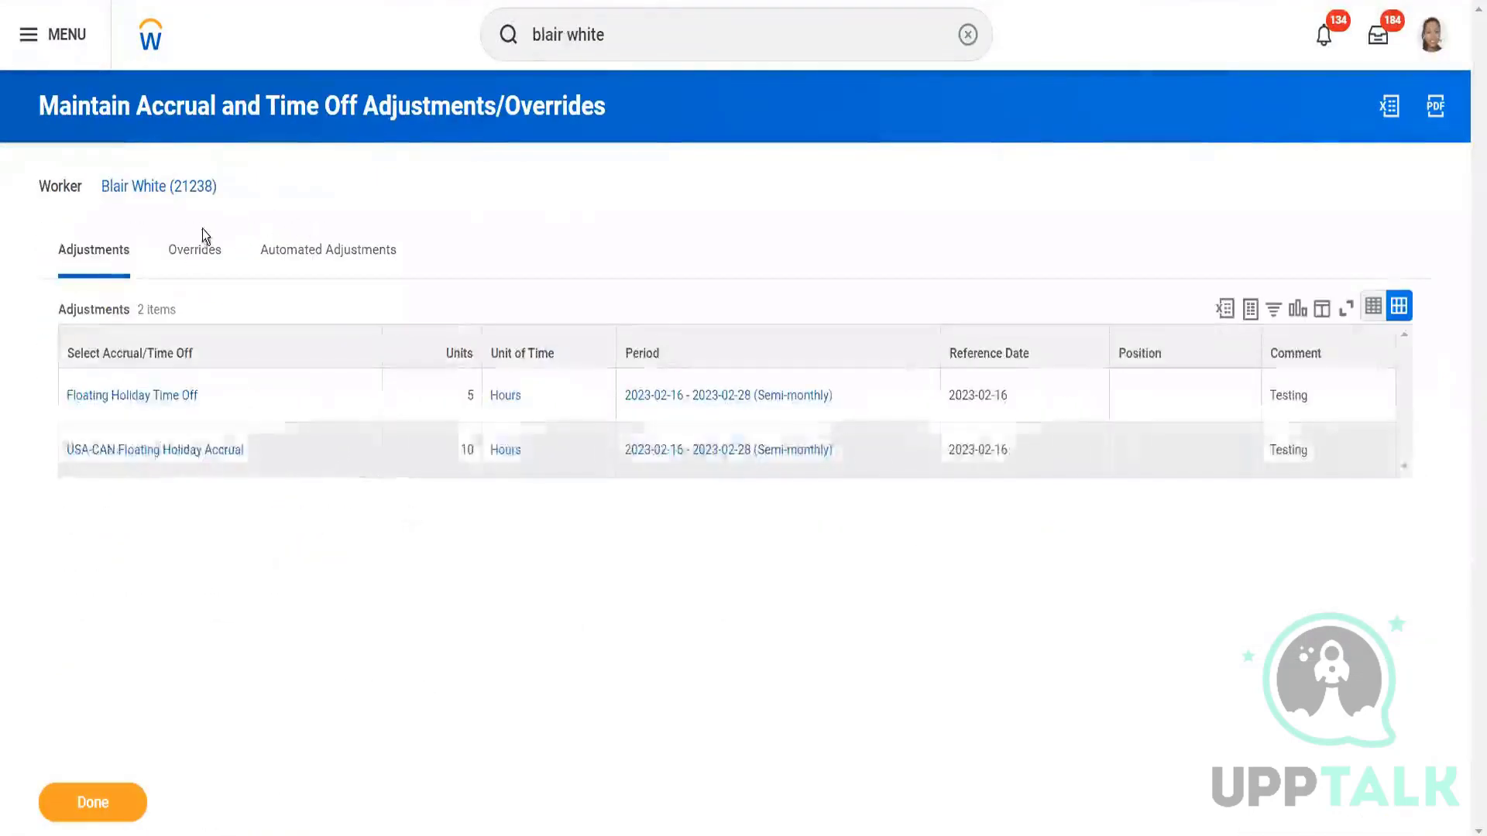
click(199, 248)
Review both Floating Holiday adjustments and the 45-hour year-to-date accrual drill-down, then close it.
click(69, 251)
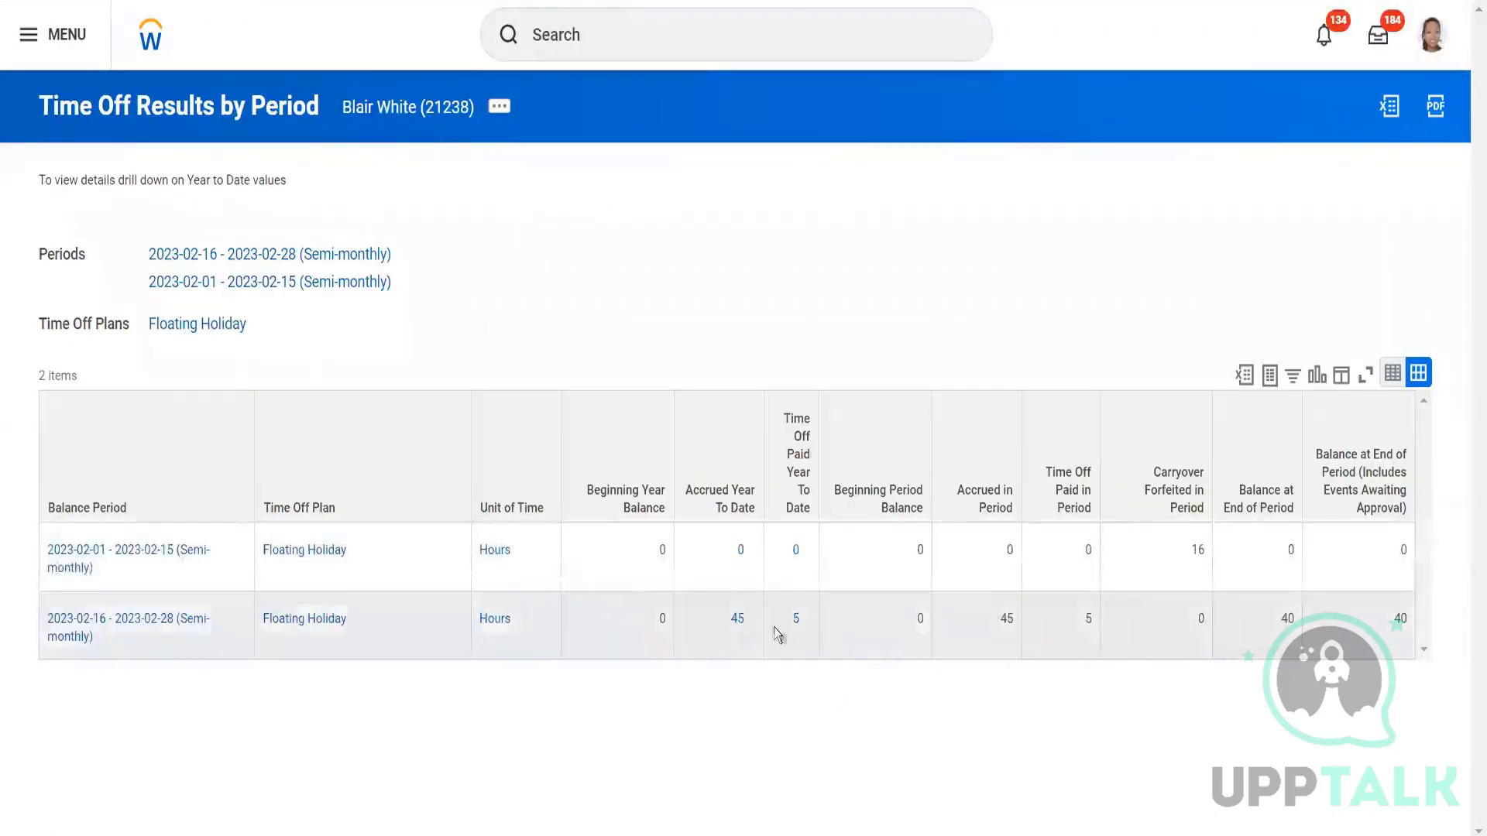
click(734, 619)
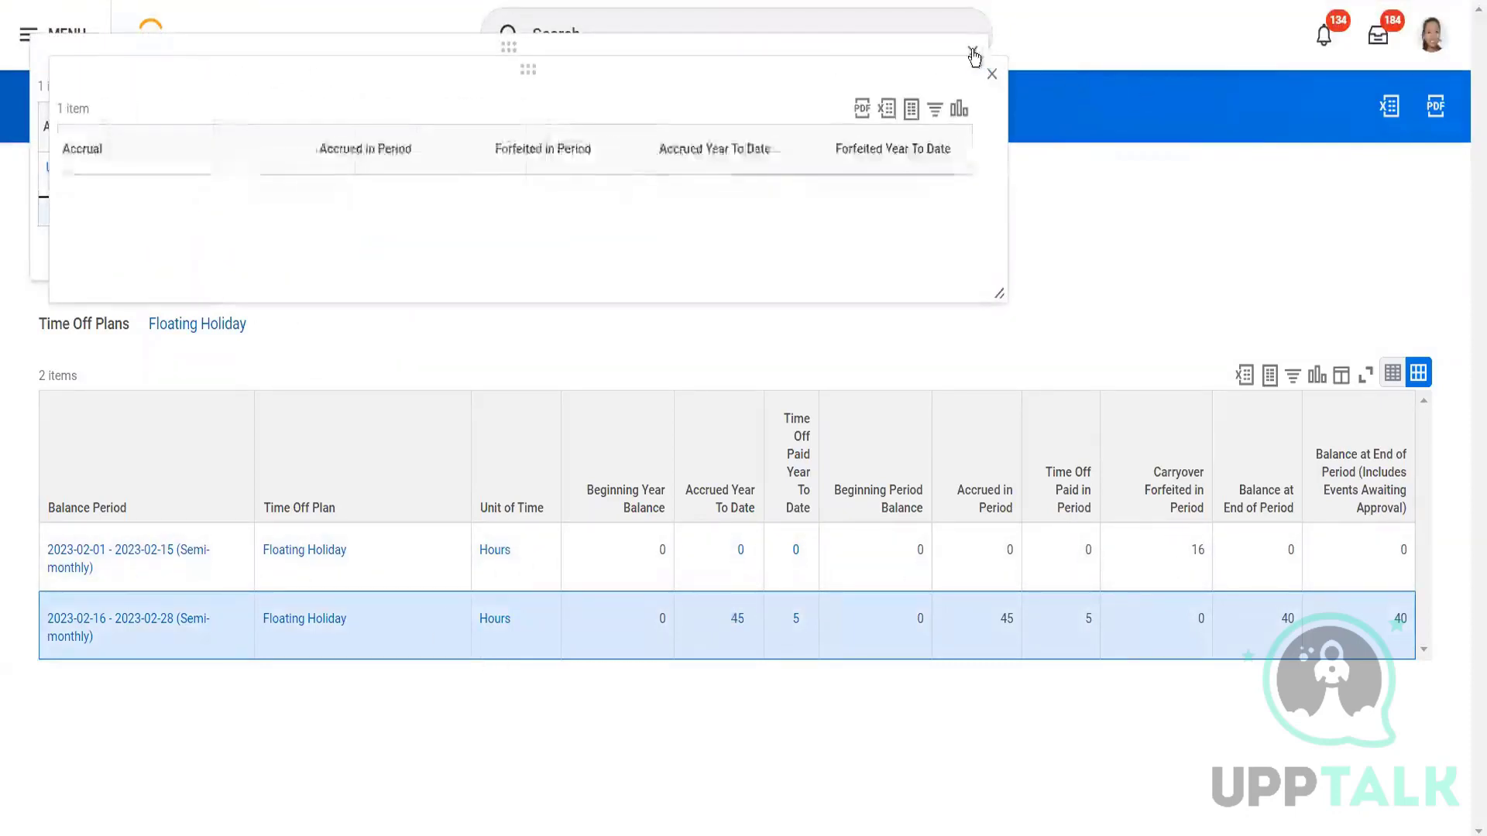
click(991, 73)
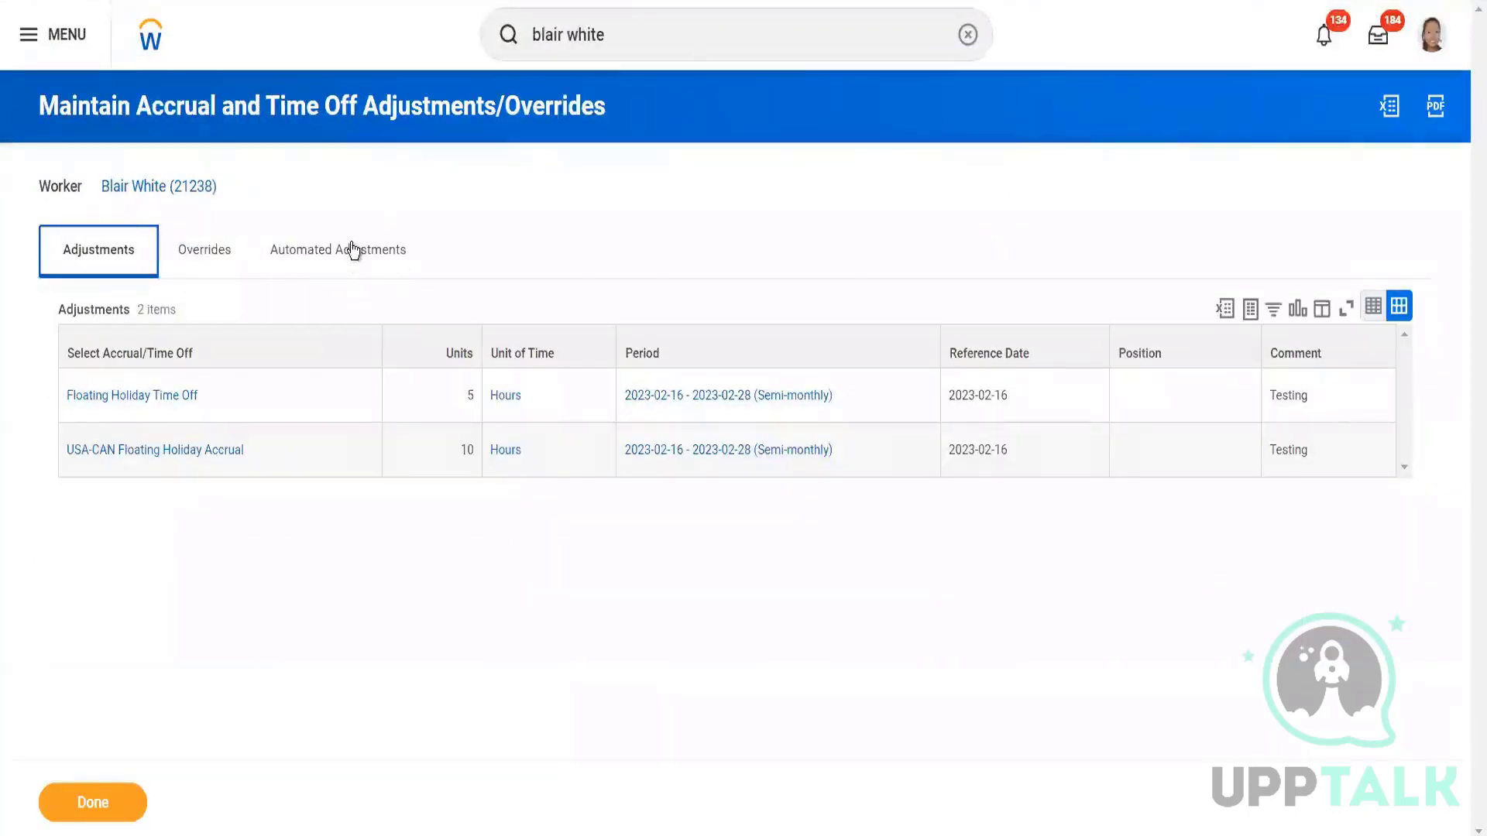
View the worker's Automated Adjustments tab, which lists no items.
click(333, 256)
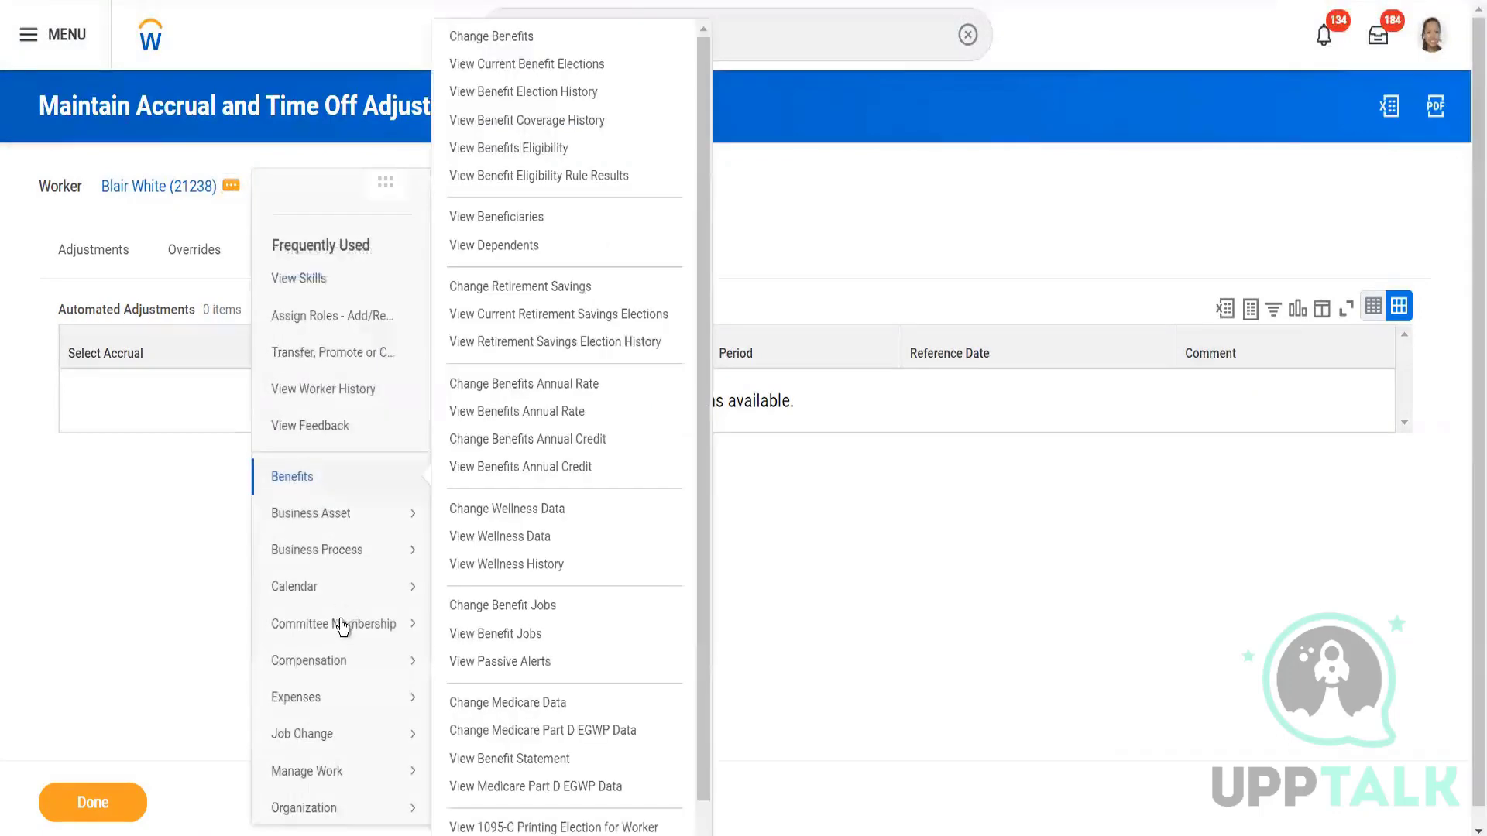
Open Maintain Accrual and Time Off Limit Overrides from the worker's Time and Leave actions.
mouse_move(341, 573)
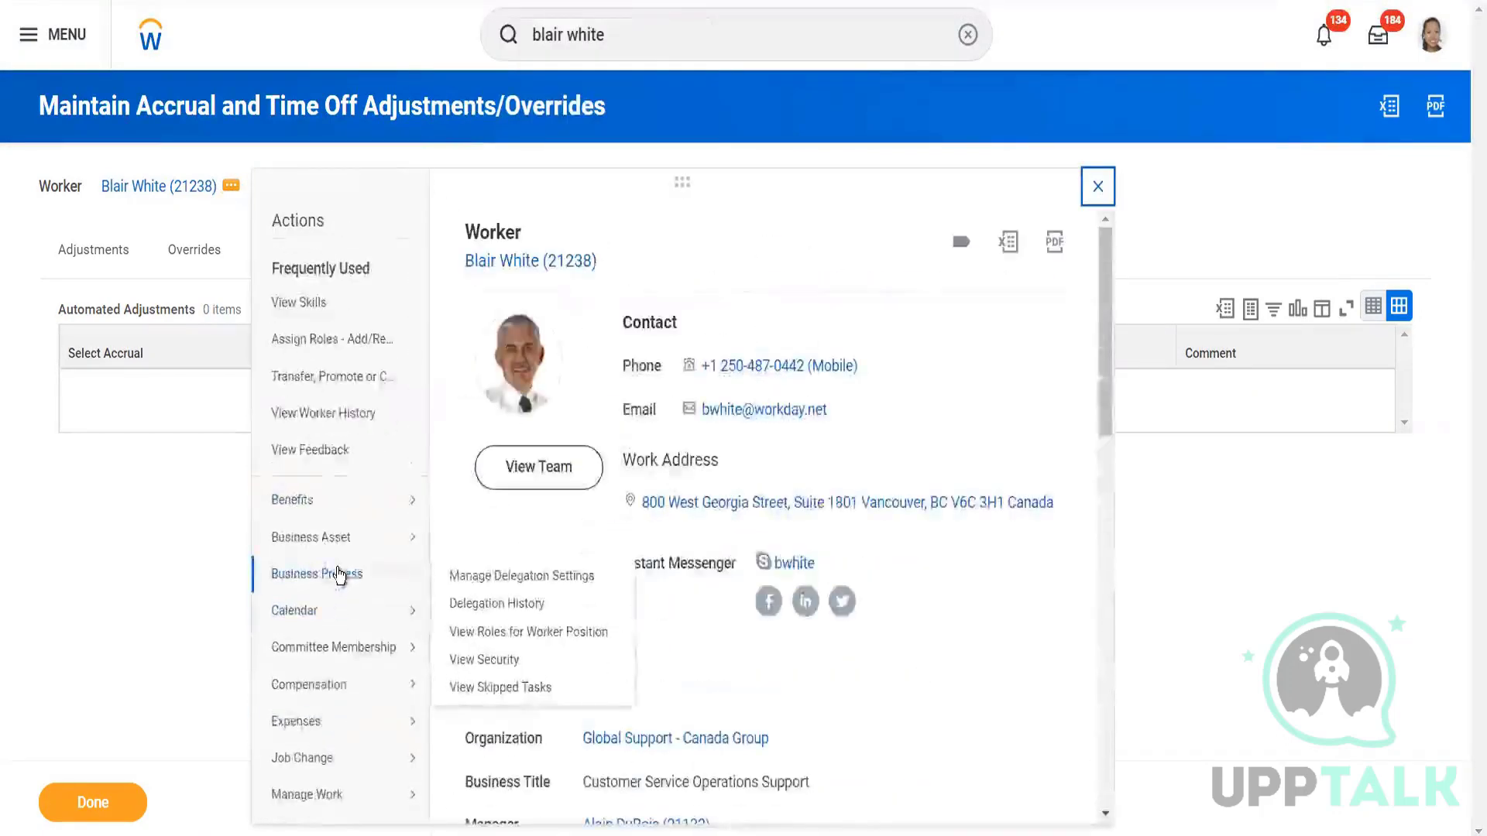
scroll(316, 455, down, 5)
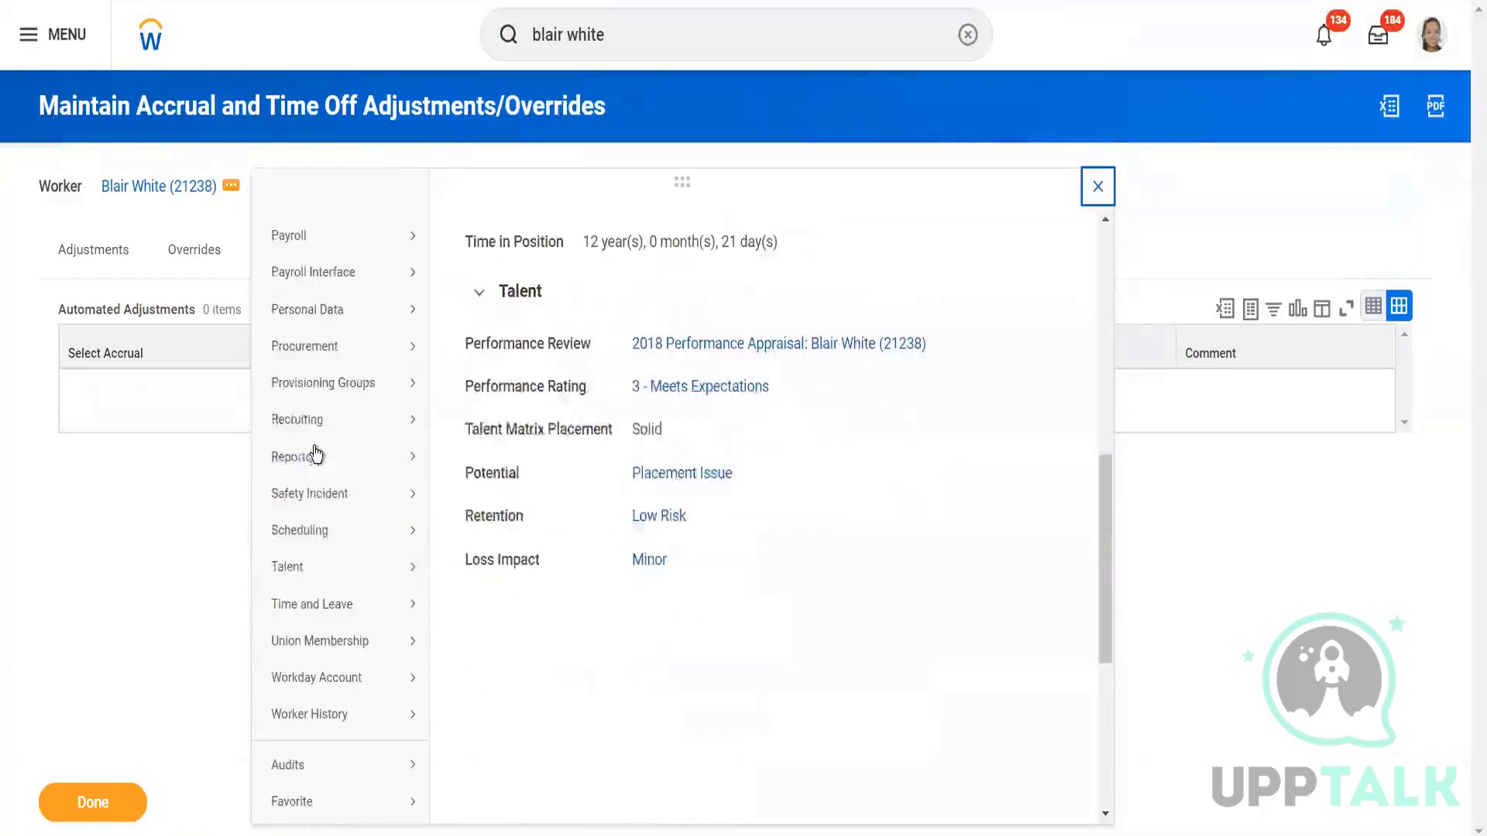
scroll(332, 600, down, 3)
mouse_move(381, 387)
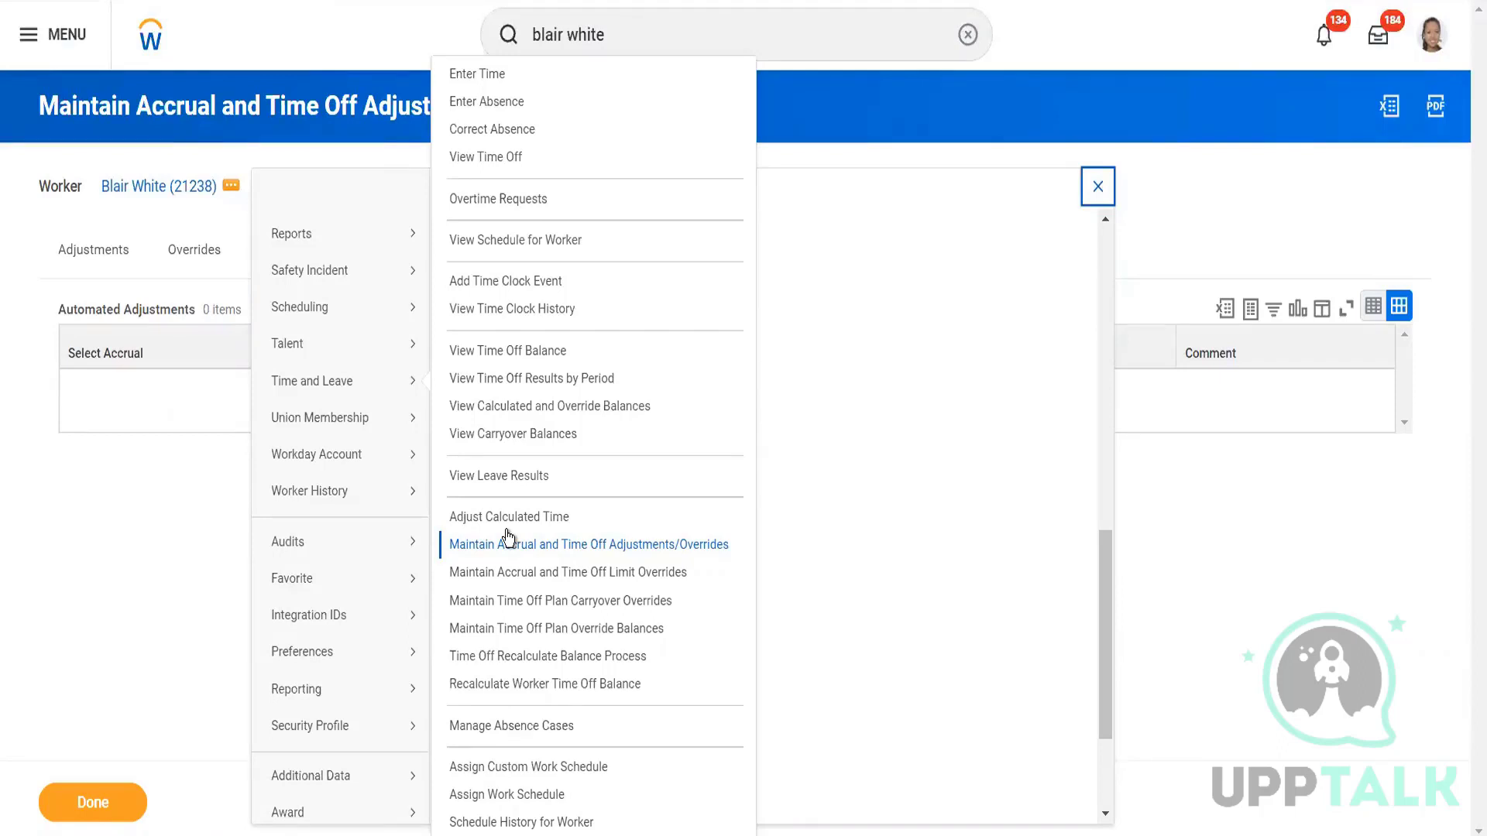
click(546, 573)
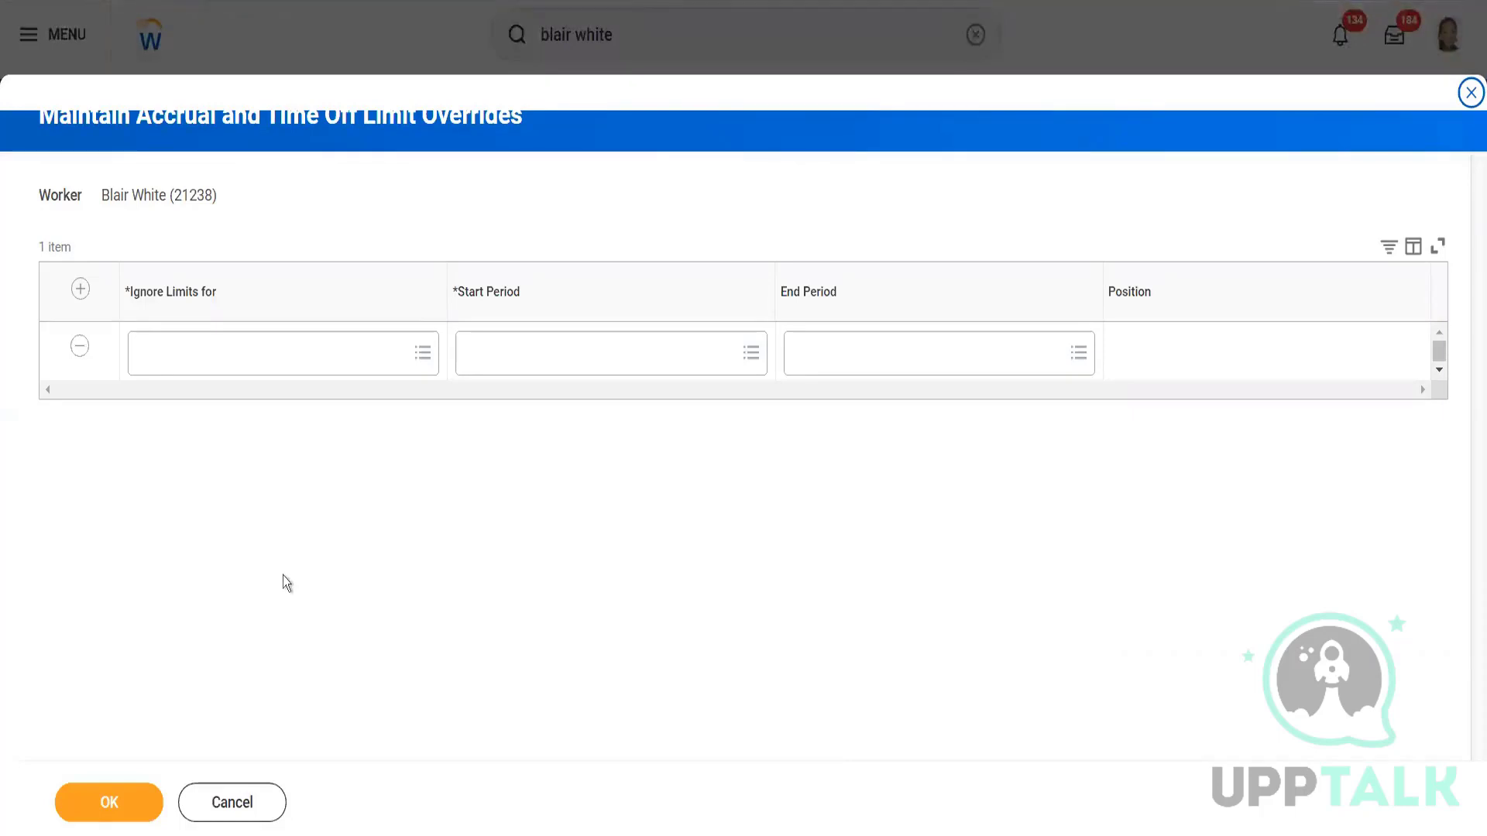
Make the override ignore CA Canada Time off limits for 2022-07-01 – 2022-07-31 (Monthly).
click(234, 361)
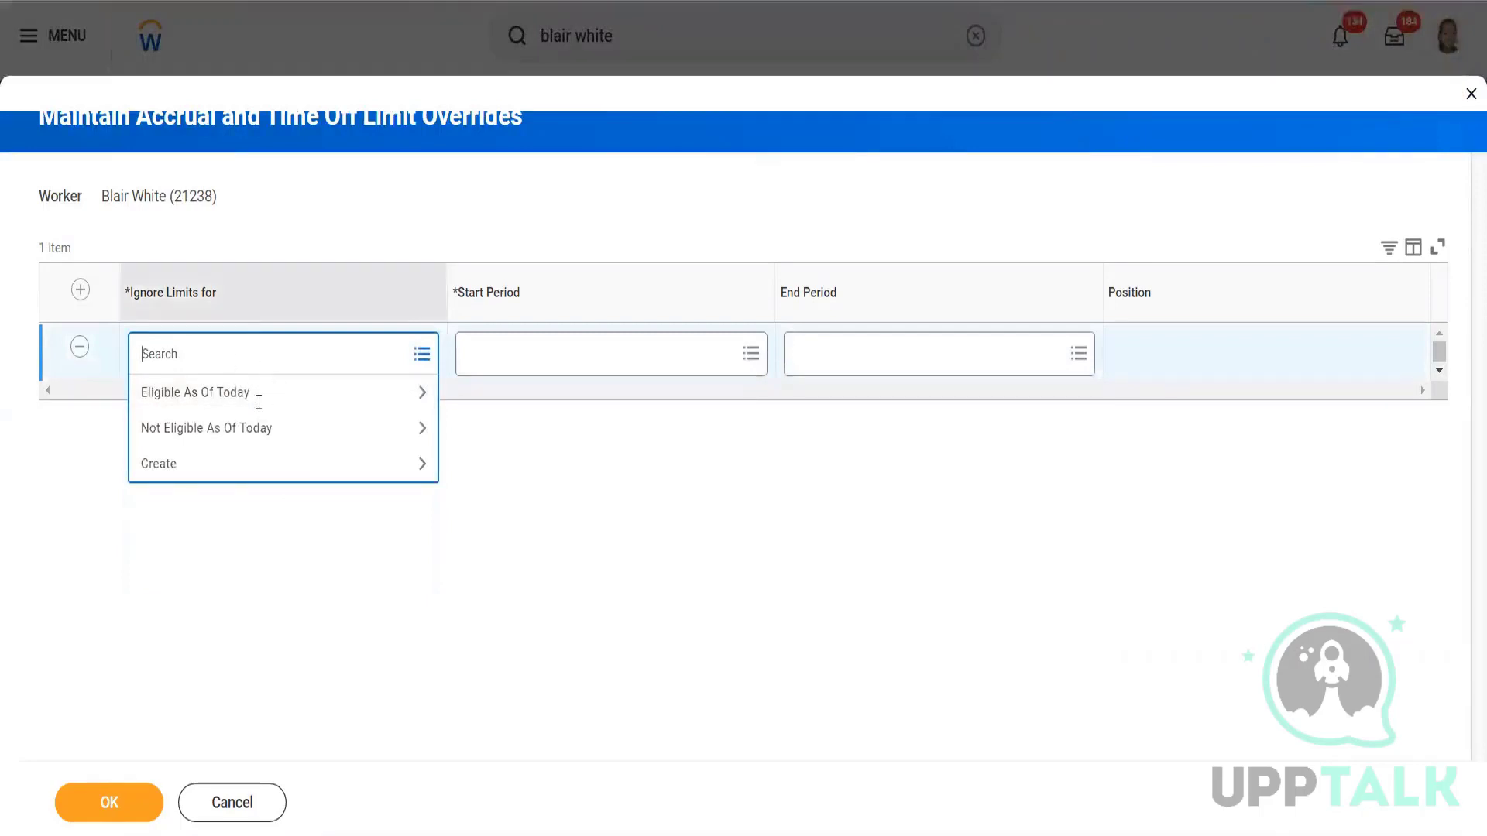
click(272, 392)
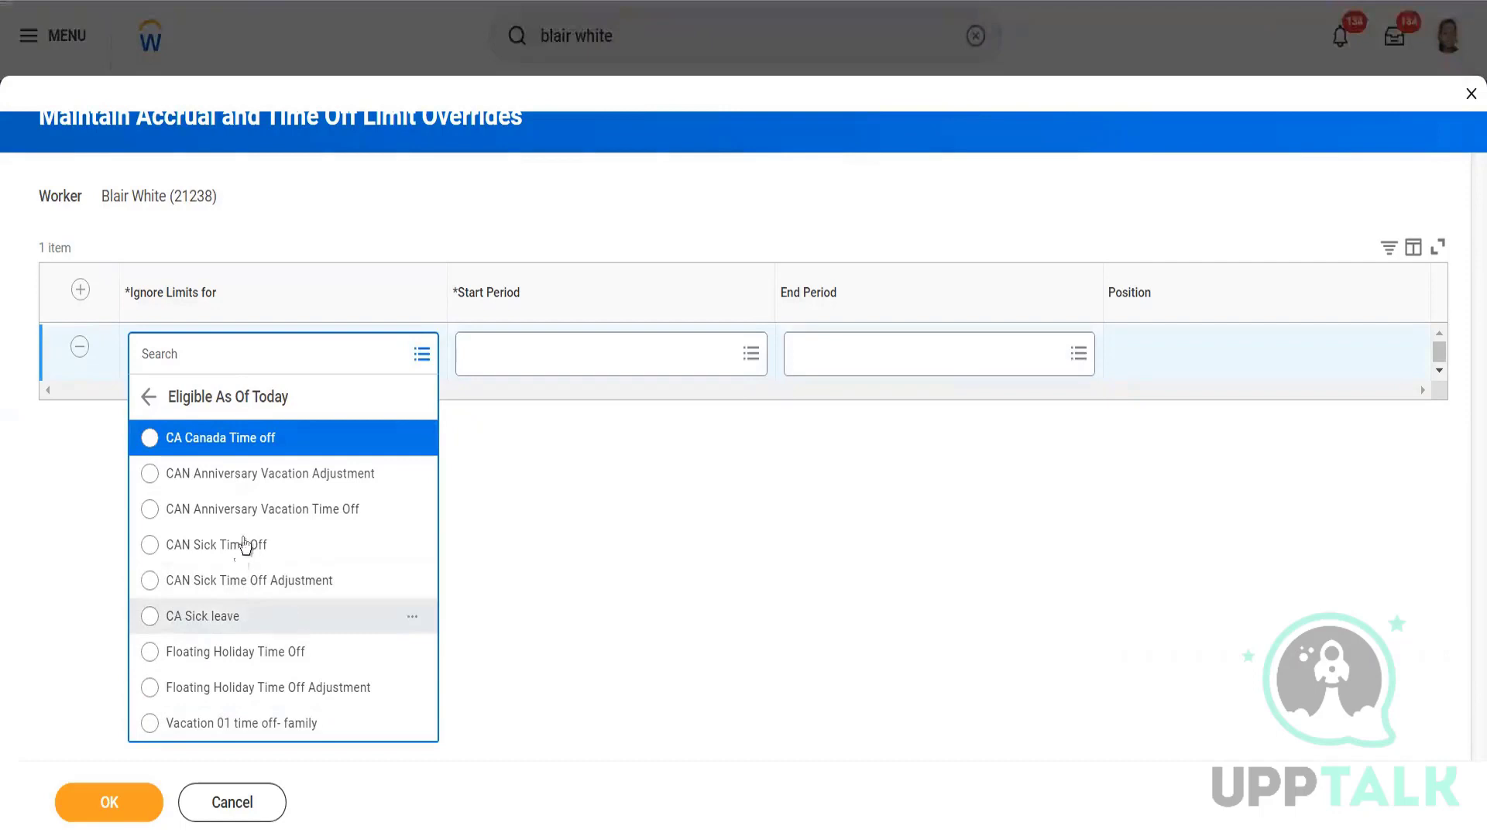
click(232, 437)
click(298, 355)
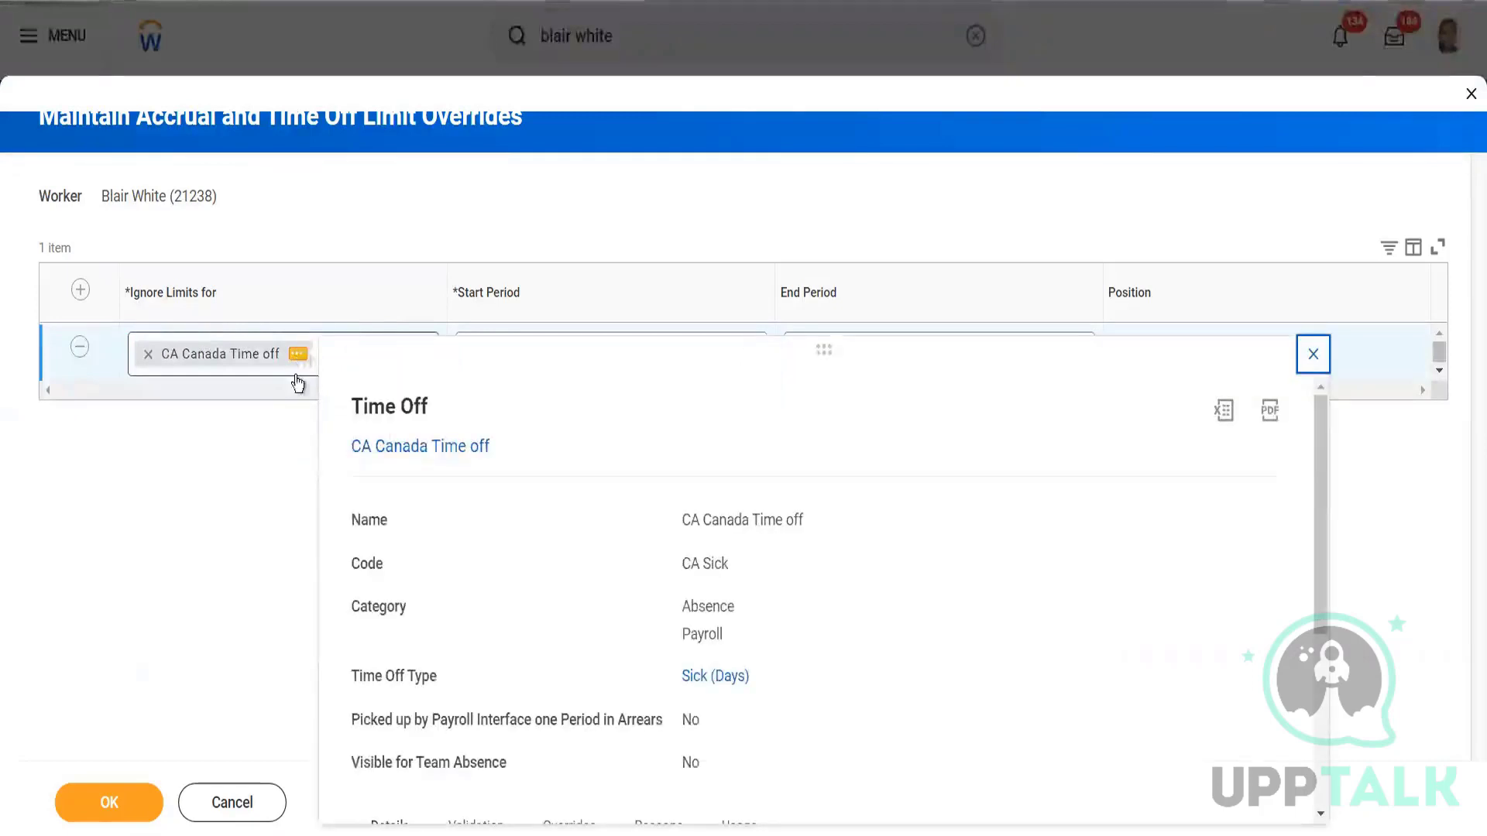
click(254, 488)
click(524, 360)
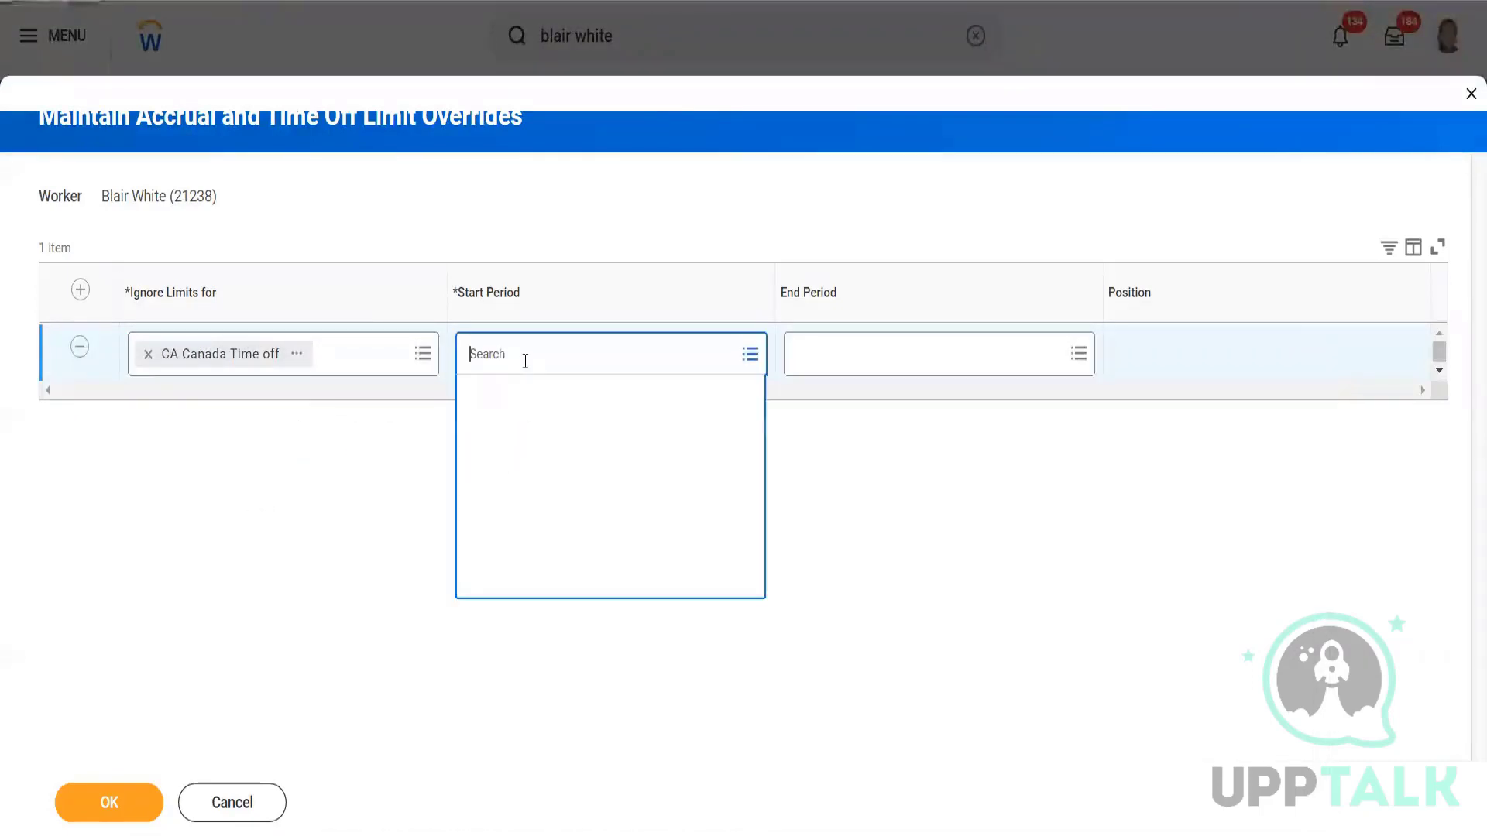
click(521, 398)
click(952, 361)
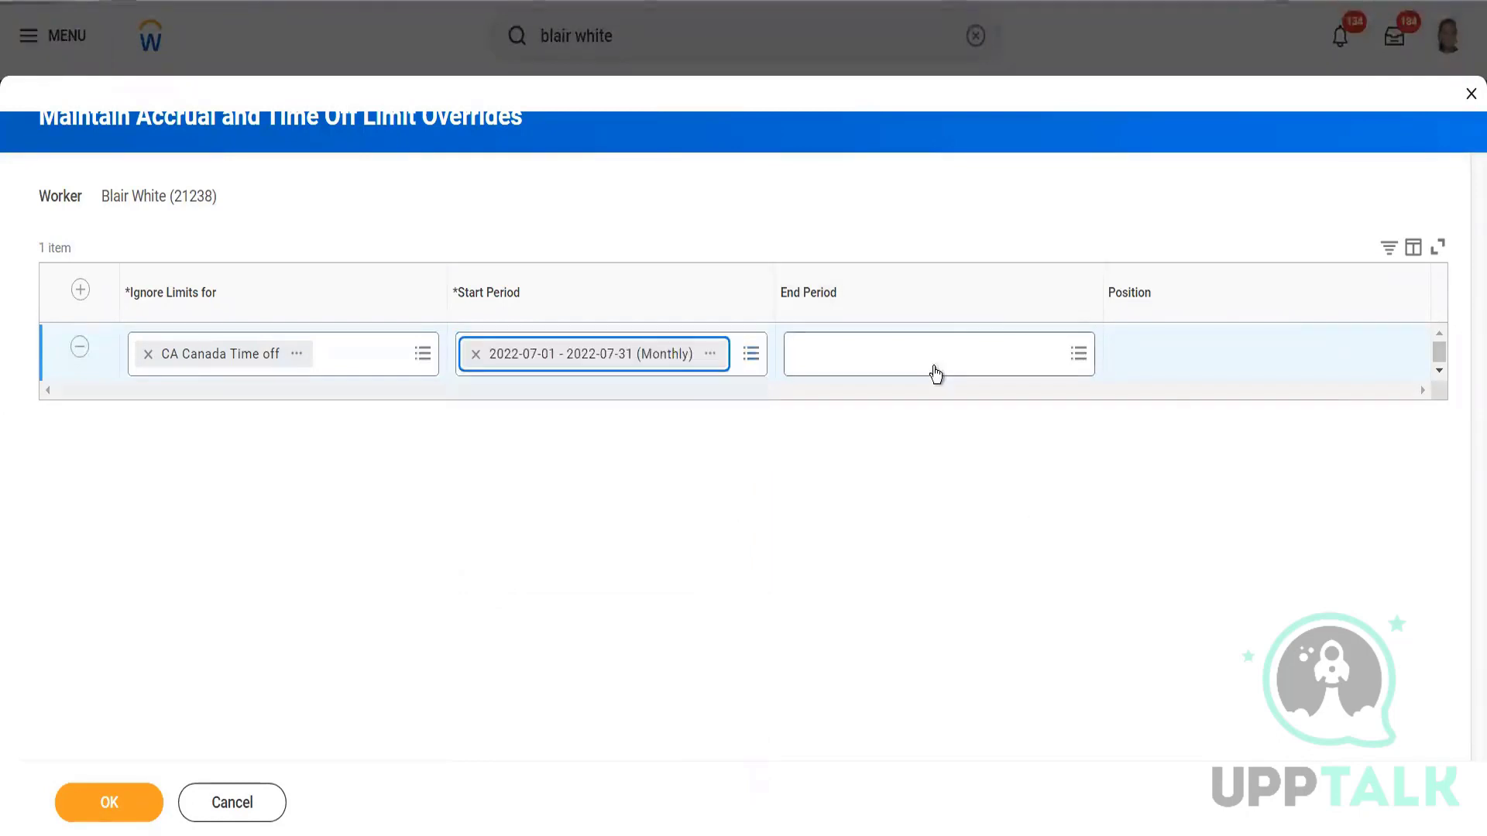
click(843, 397)
click(930, 440)
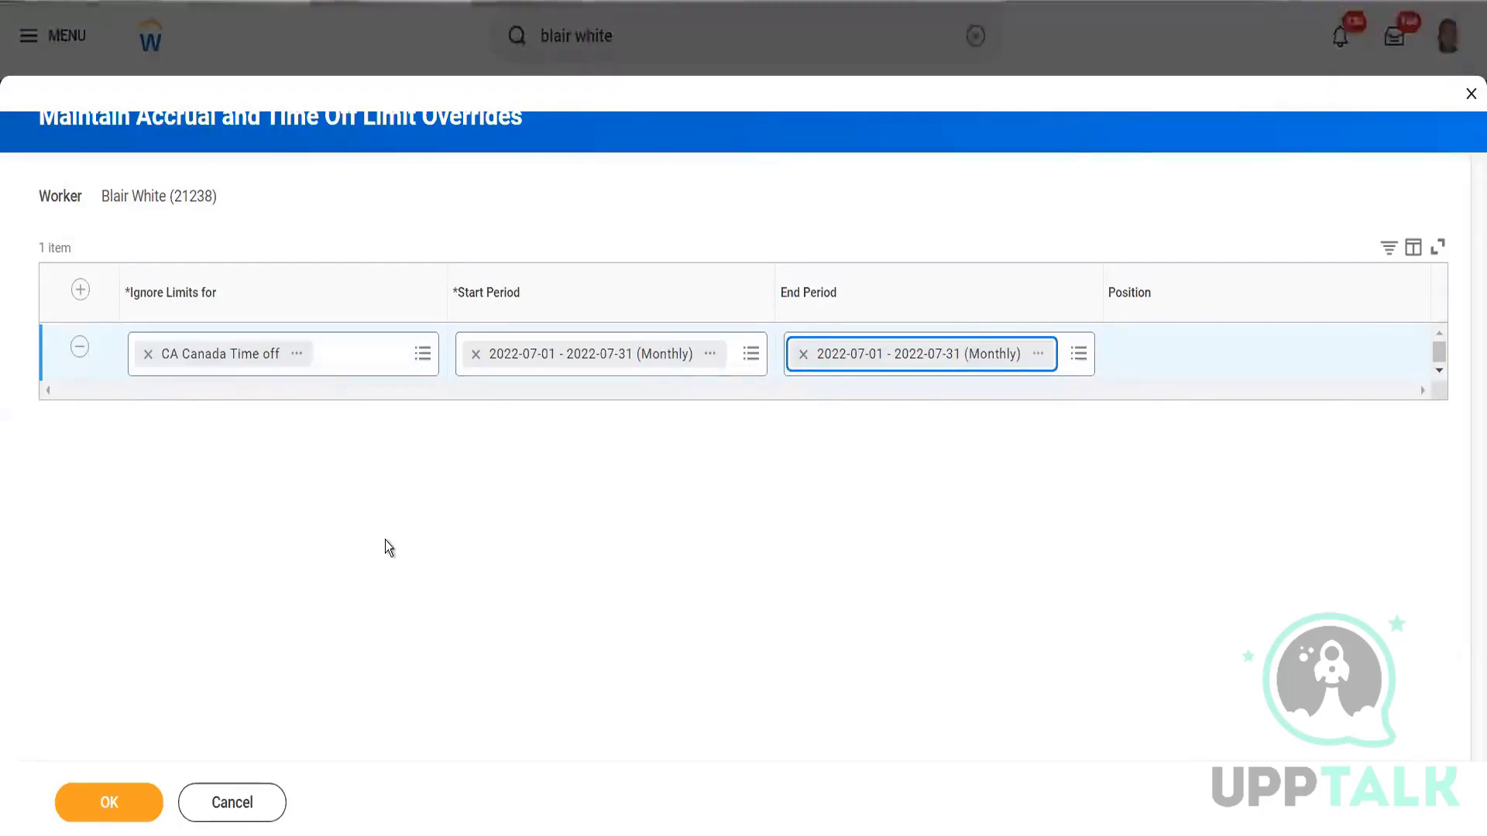
Discard the unsaved limit override and close the adjustments form without changes.
click(193, 804)
click(640, 469)
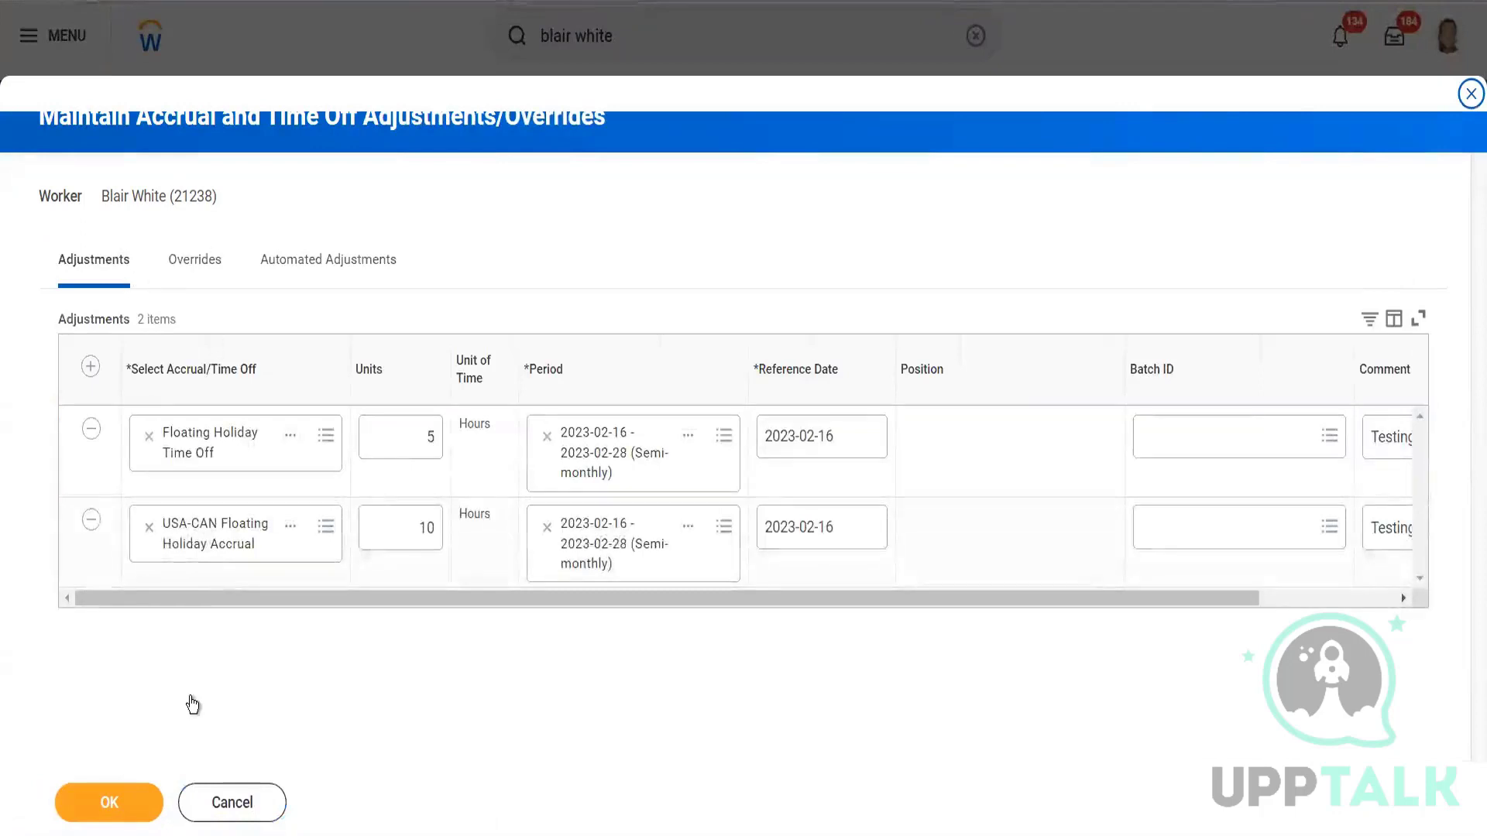
click(136, 803)
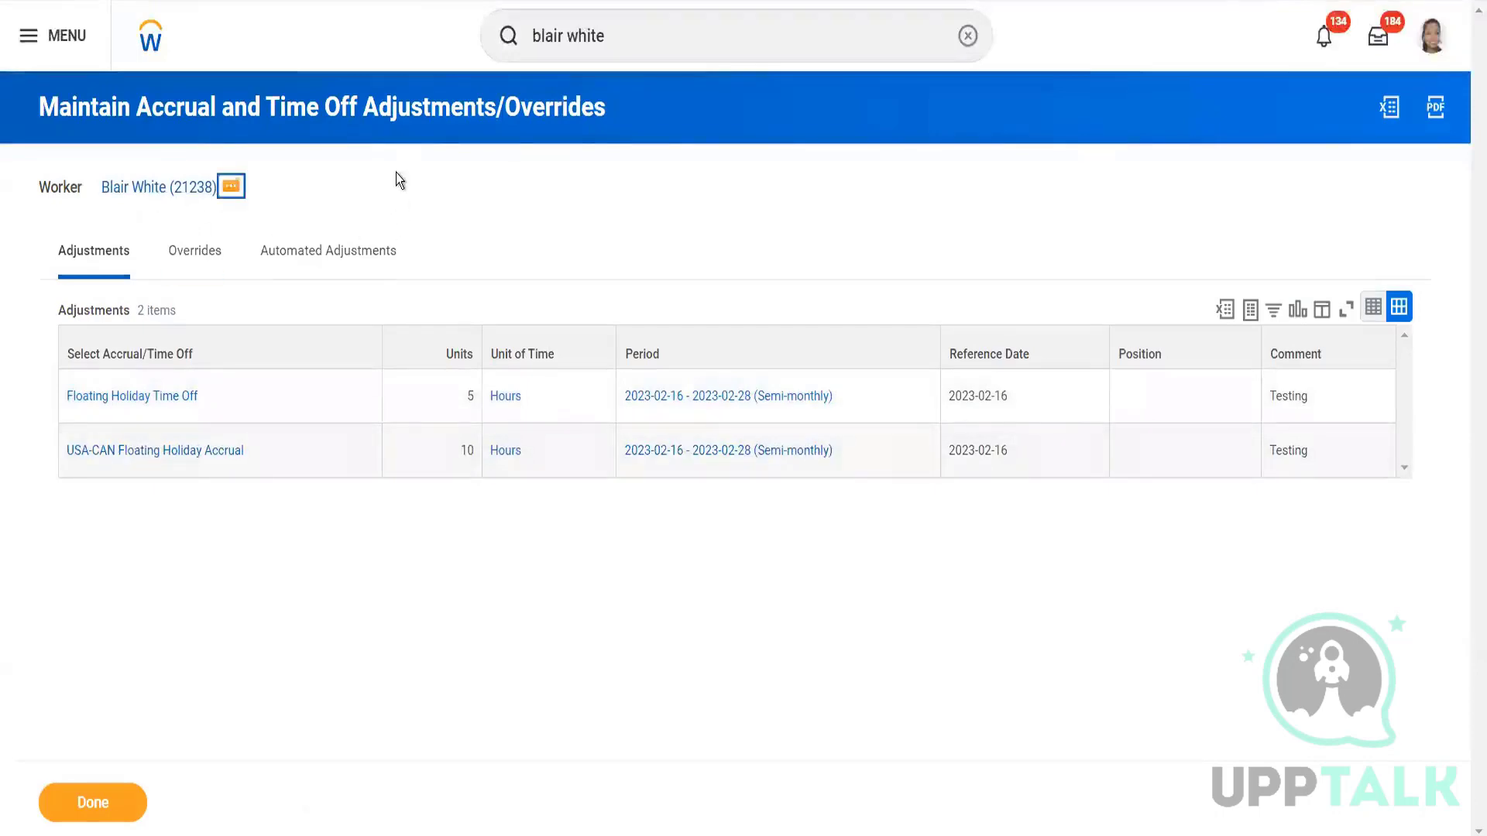
Bring up the worker's Time and Leave related actions.
mouse_move(273, 583)
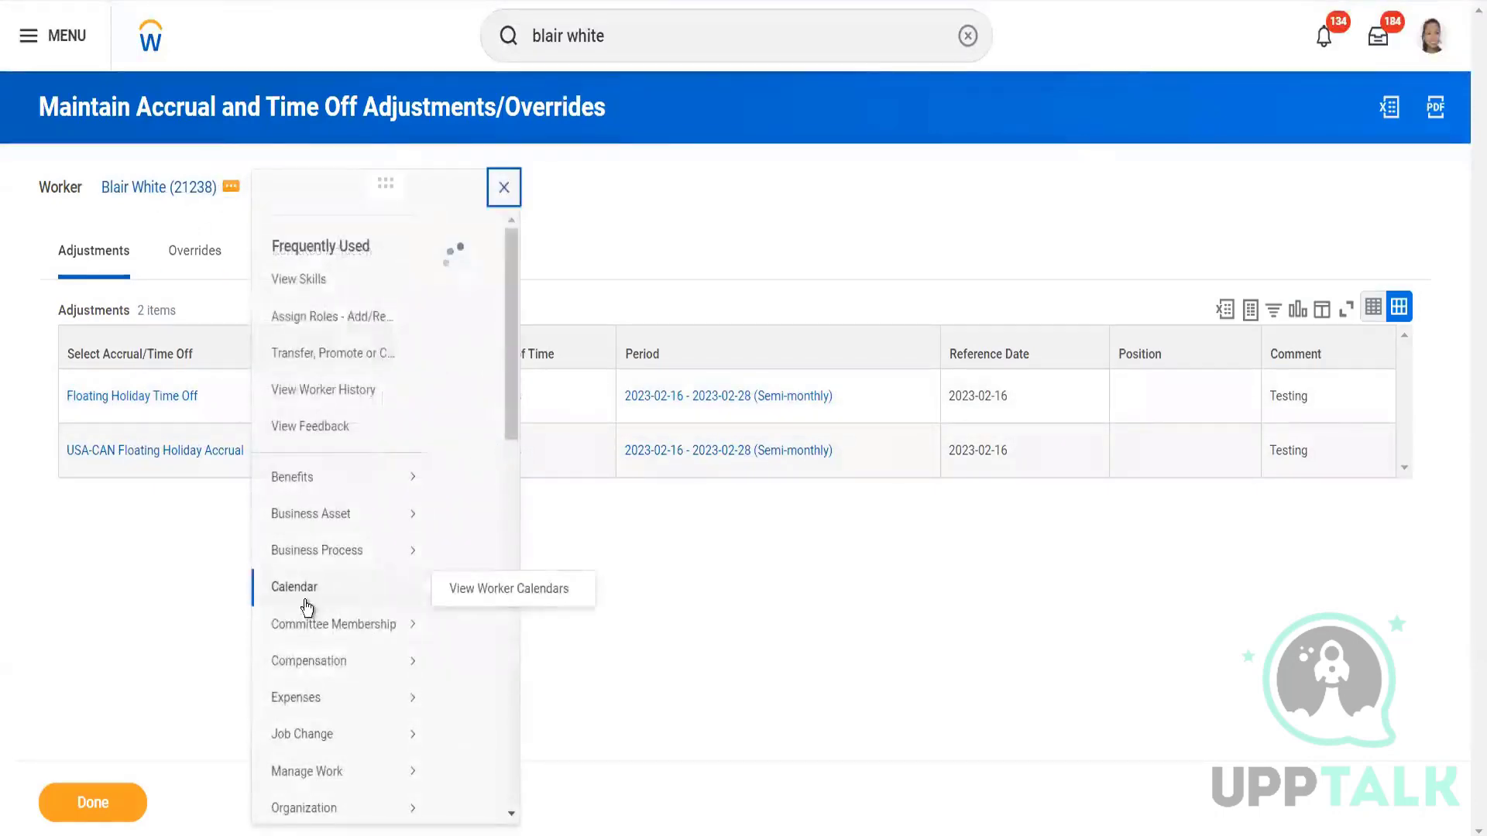
scroll(302, 596, down, 8)
mouse_move(312, 604)
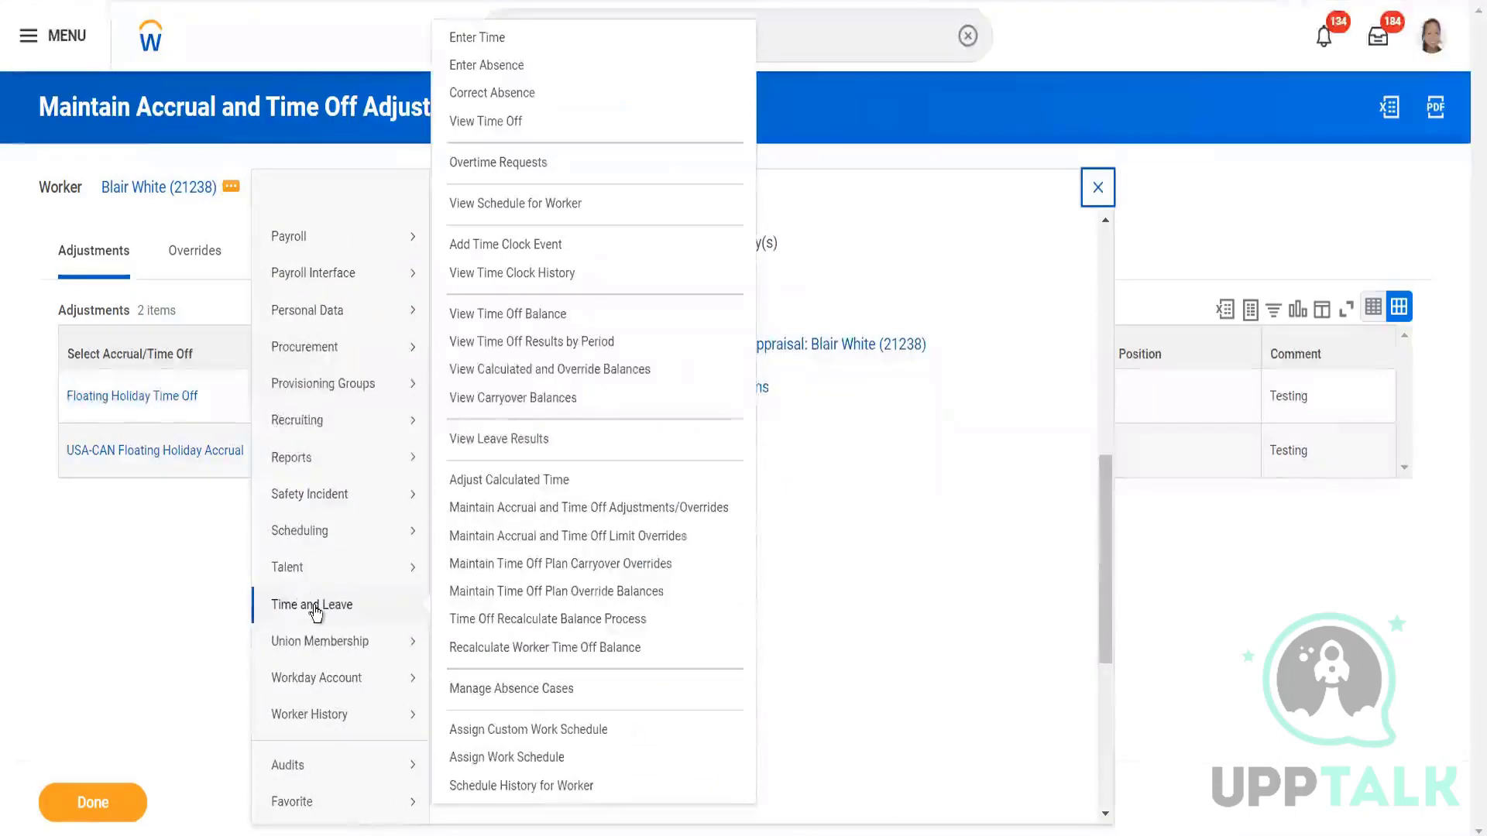